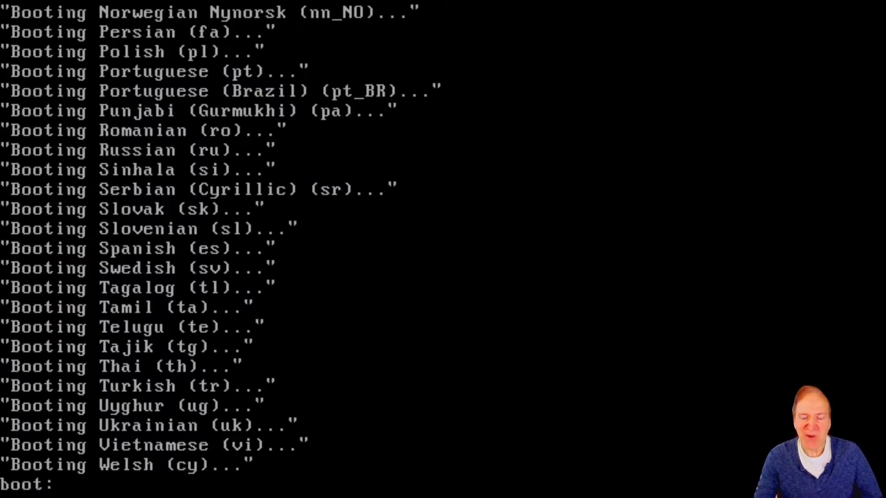
Boot the PeppermintOS (amd64) live system and launch the Install Peppermint program.
key("Return")
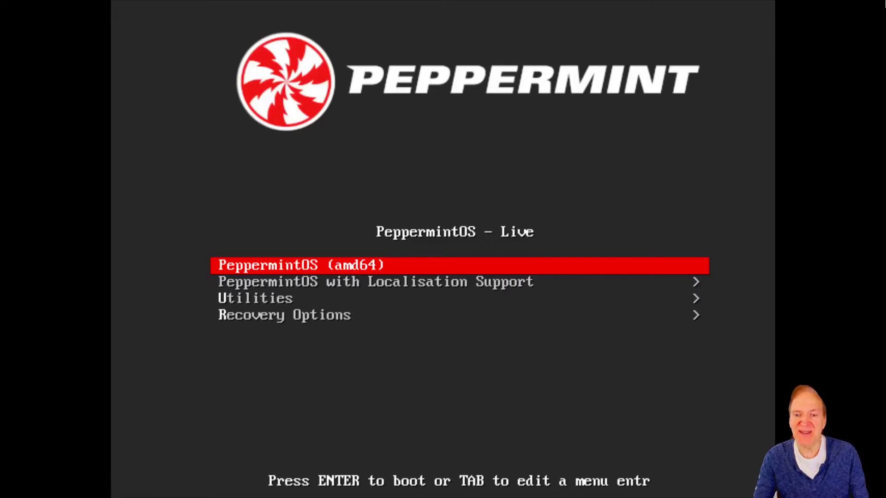
key("Return")
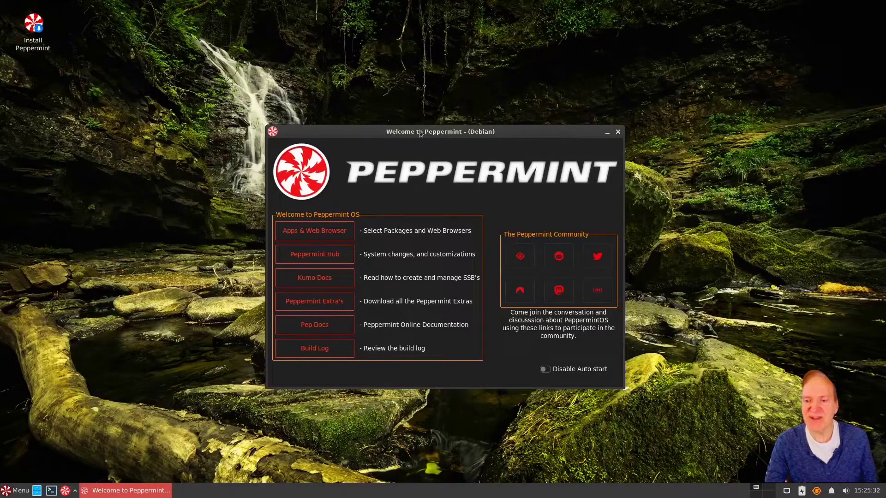
left_click(33, 26)
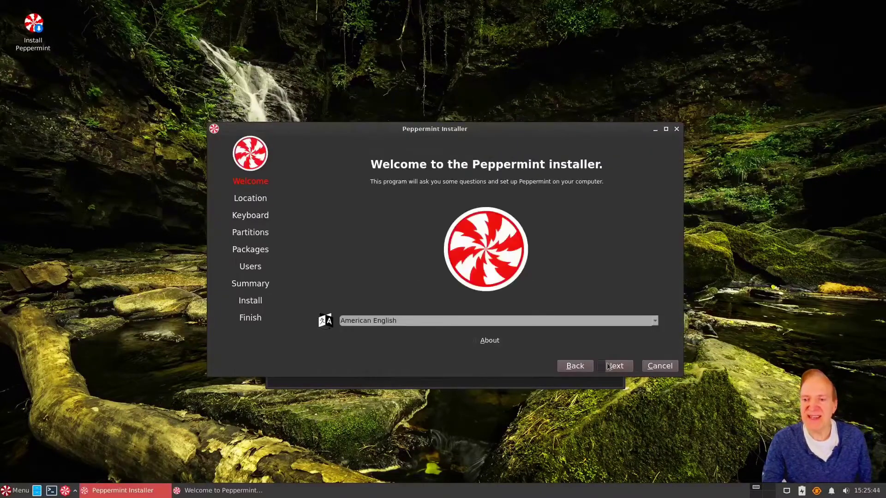
Accept American English, the America/New York time zone and the default English (US) keyboard layout in the installer.
left_click(609, 366)
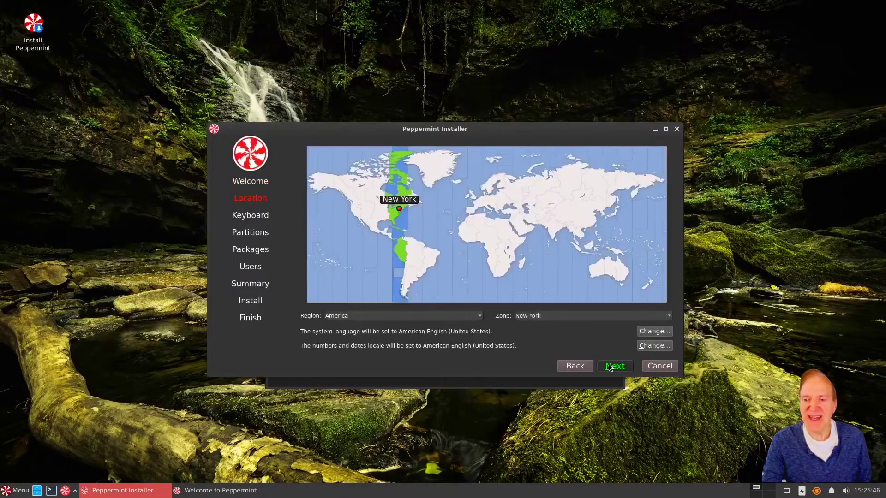
left_click(609, 366)
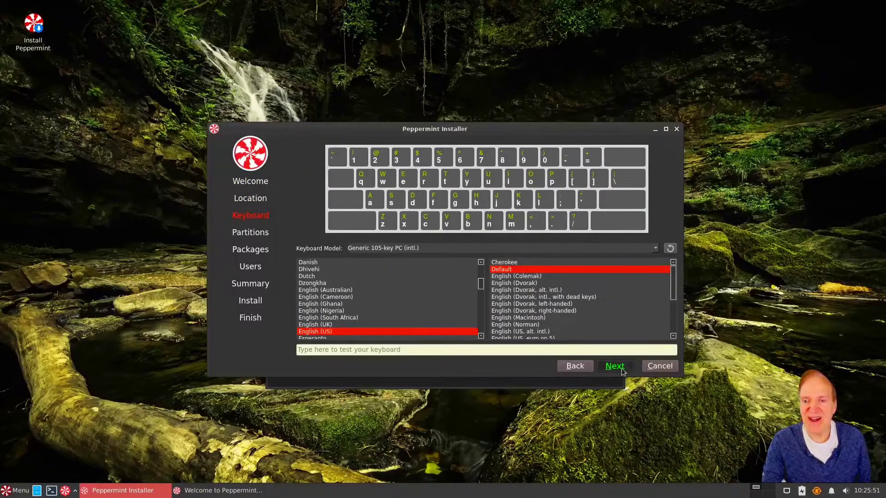
left_click(622, 368)
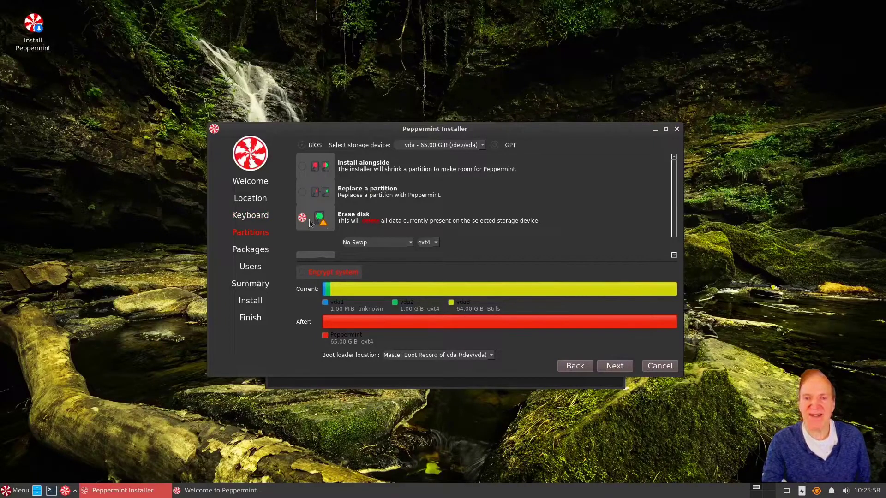
Set the Erase disk partitioning to Swap (with Hibernate) on ext4 and continue to package selection.
left_click(406, 243)
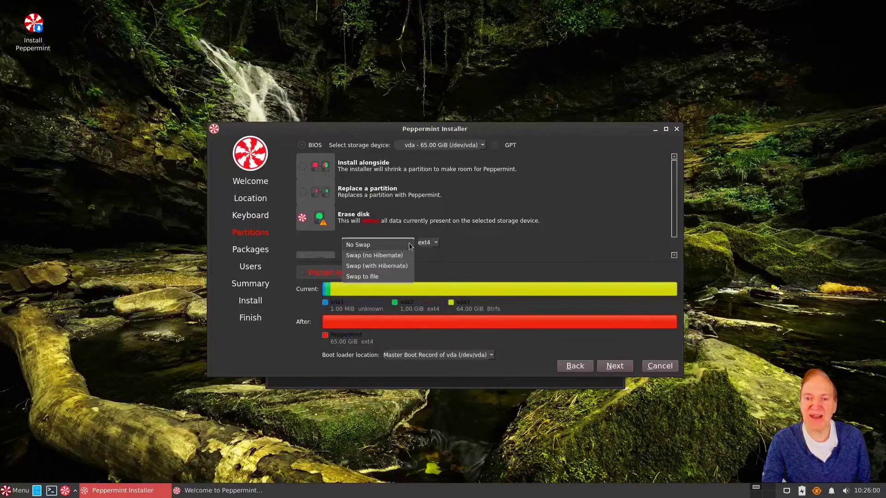
left_click(391, 266)
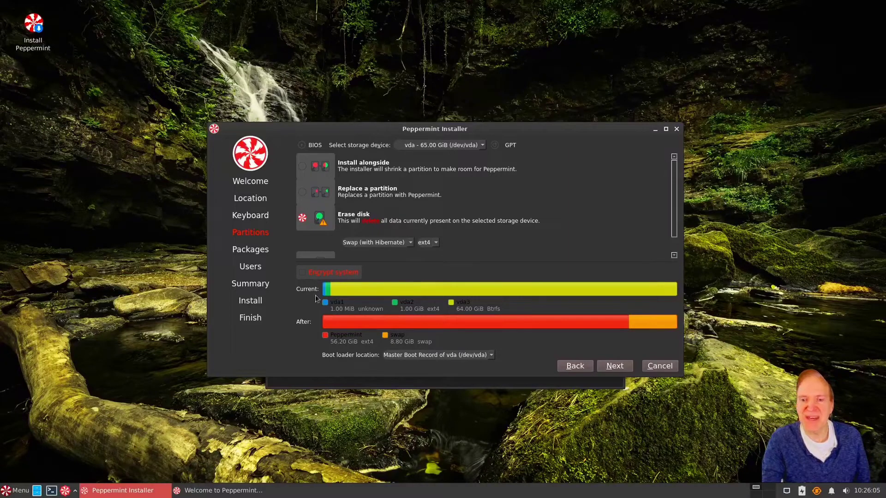
left_click(614, 366)
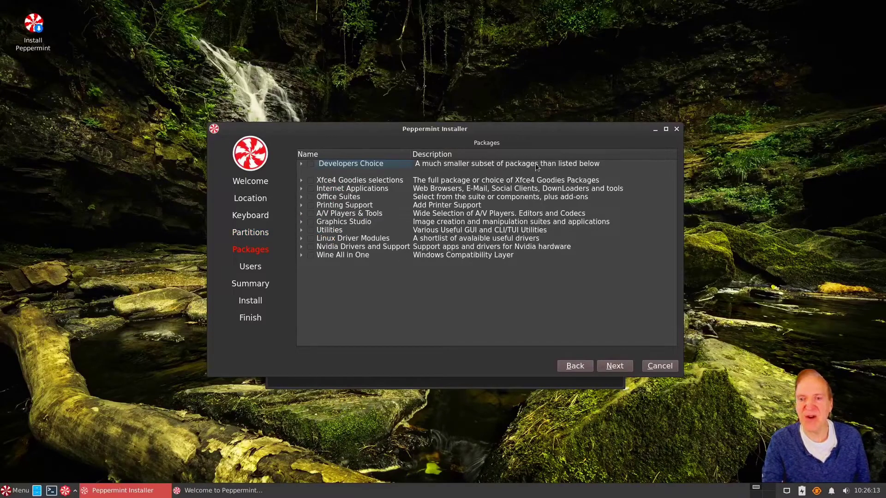
Select the Xfce4 Goodies group and the Firefox-ESR web browser for installation.
left_click(310, 180)
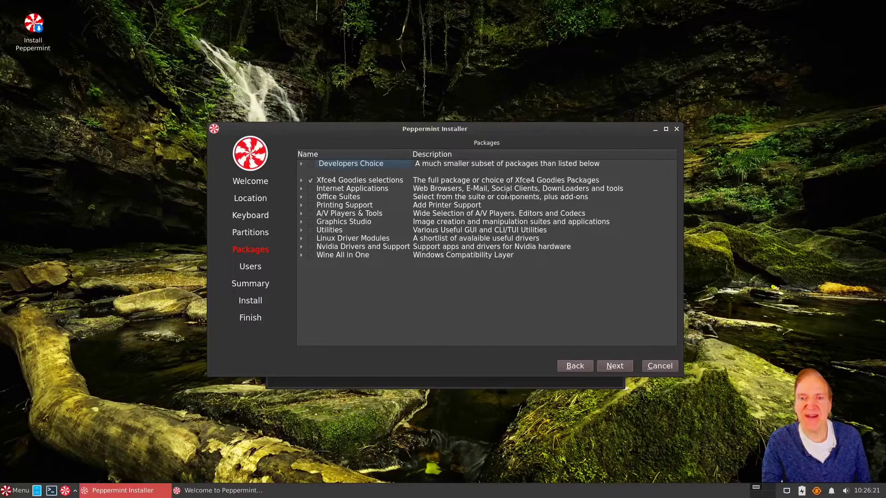
left_click(302, 189)
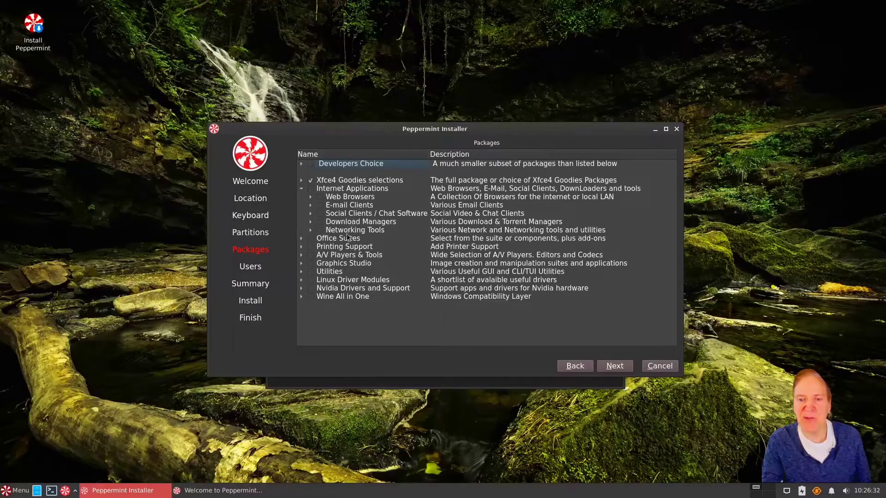
left_click(311, 197)
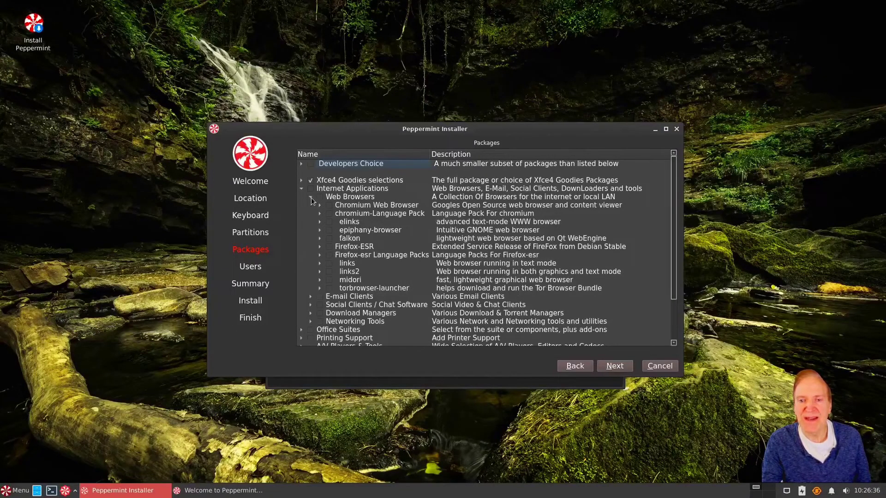
left_click(329, 247)
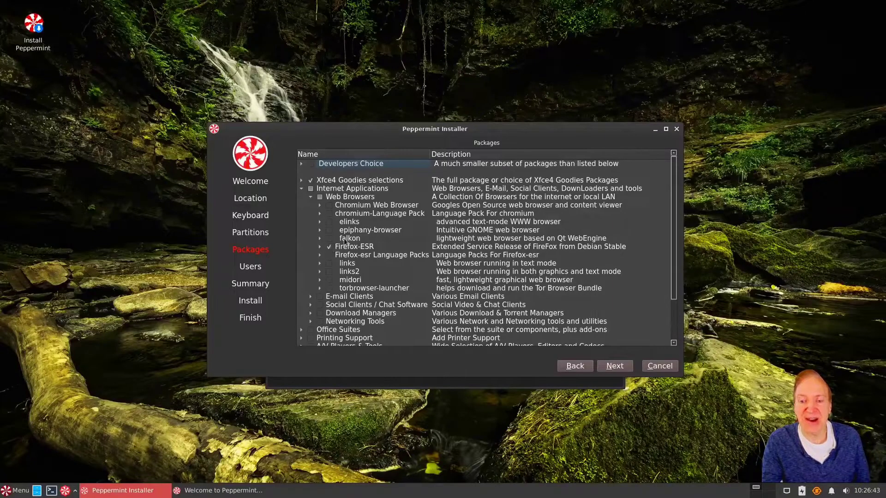
left_click(311, 198)
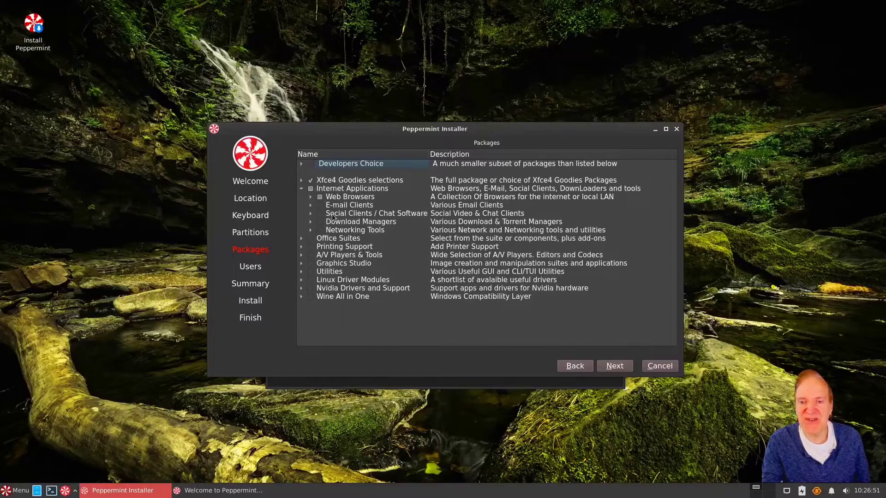
Look through the Networking Tools packages and select the whole Office Suites group for installation.
left_click(310, 231)
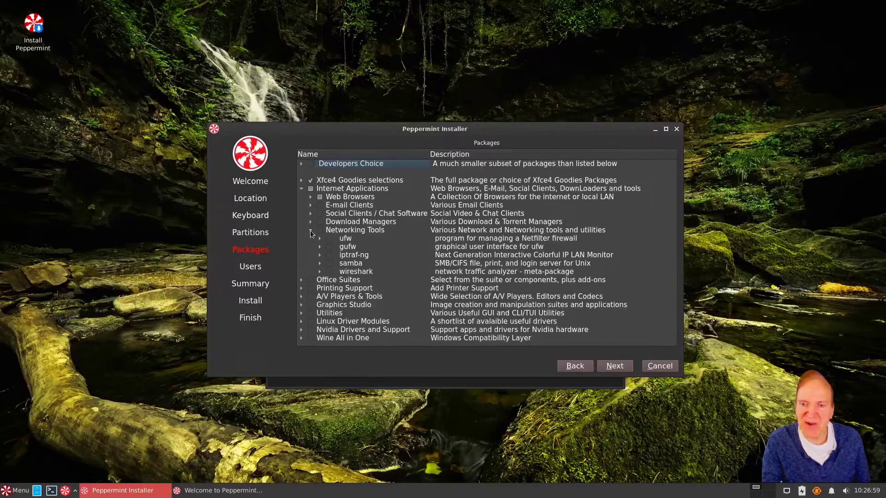
left_click(310, 231)
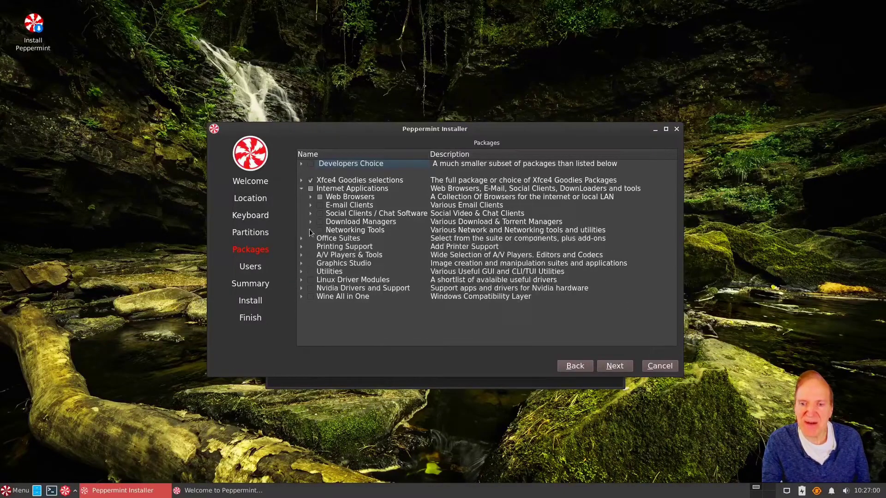
left_click(302, 189)
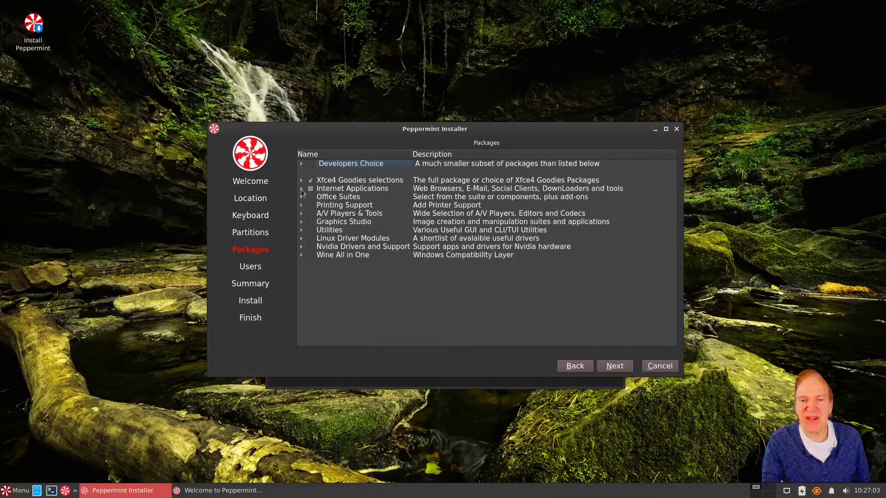
left_click(302, 197)
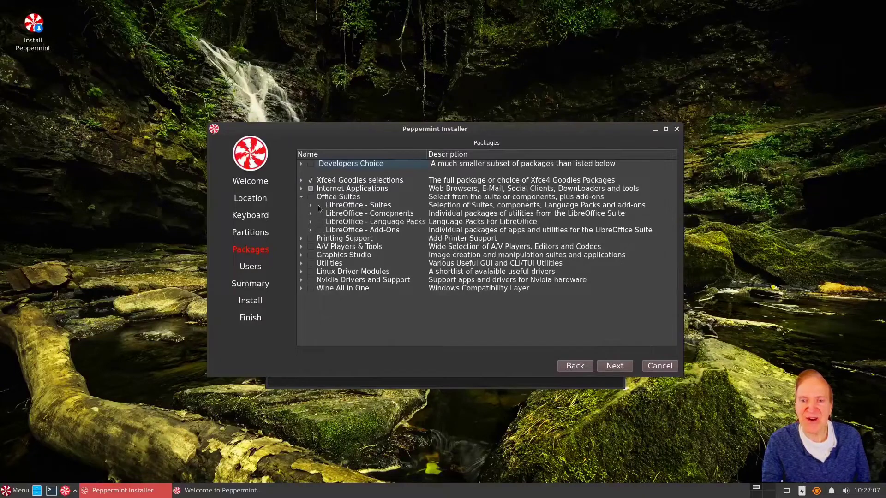
left_click(310, 196)
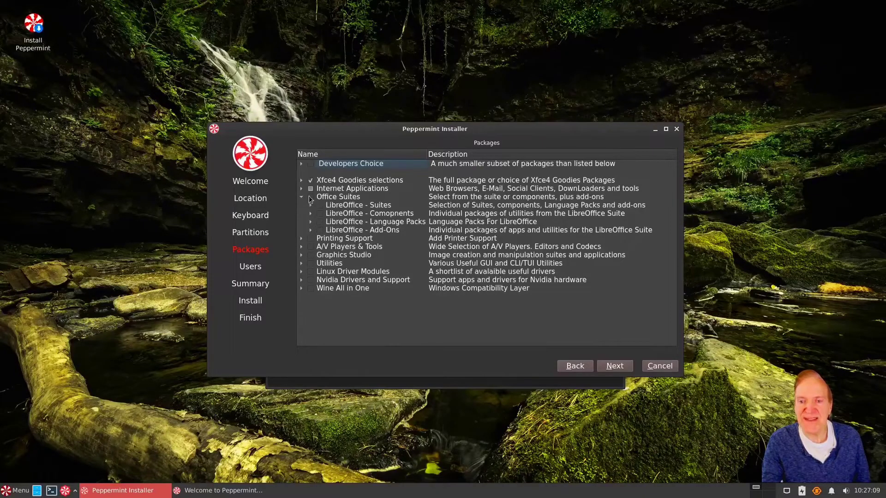
left_click(300, 199)
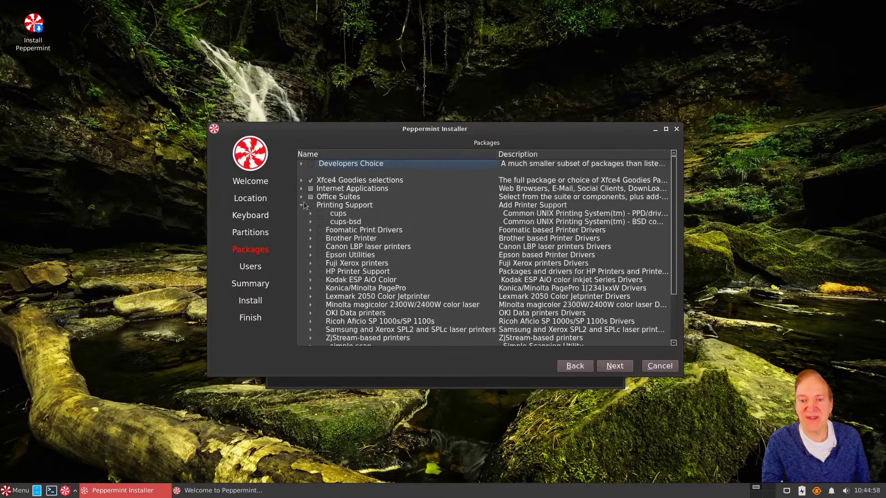
Review the available printer drivers and select the whole Printing Support group for installation.
left_click(320, 272)
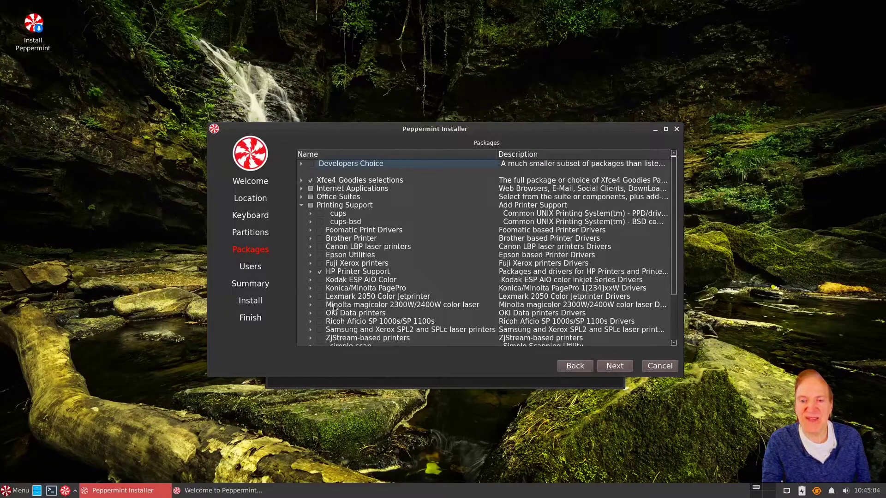
left_click(320, 272)
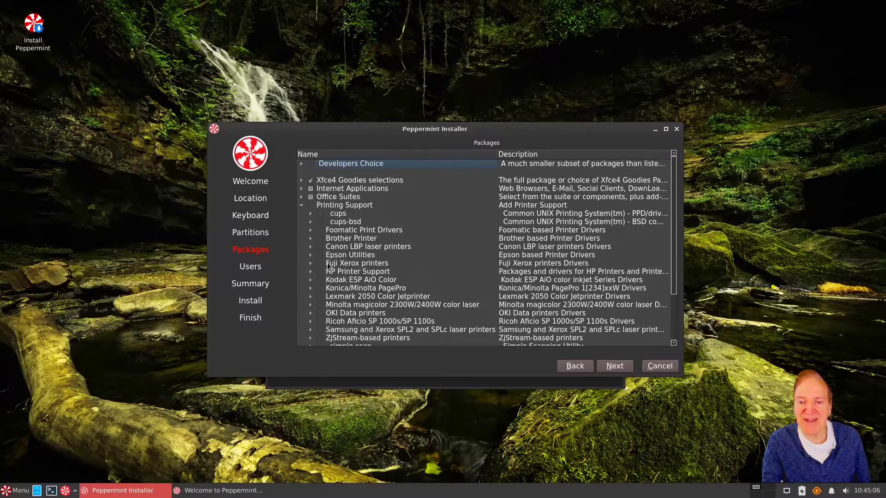
scroll(328, 262, "down", 2)
scroll(328, 262, "up", 2)
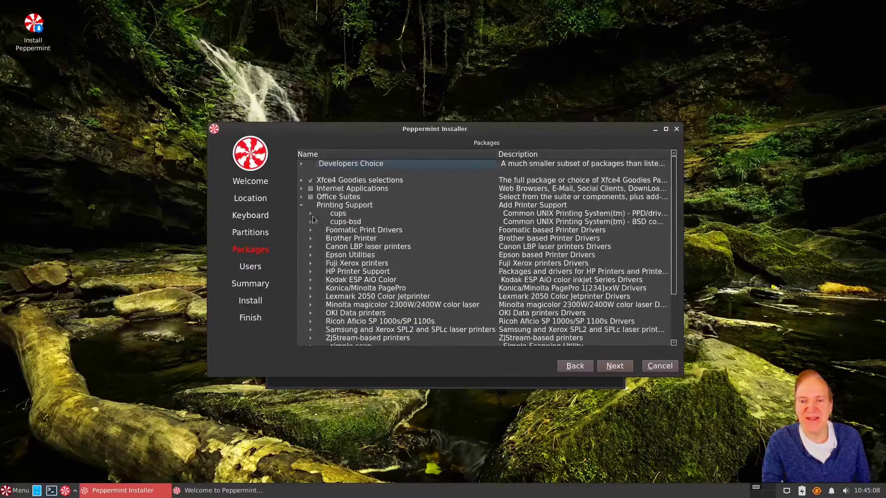
left_click(301, 205)
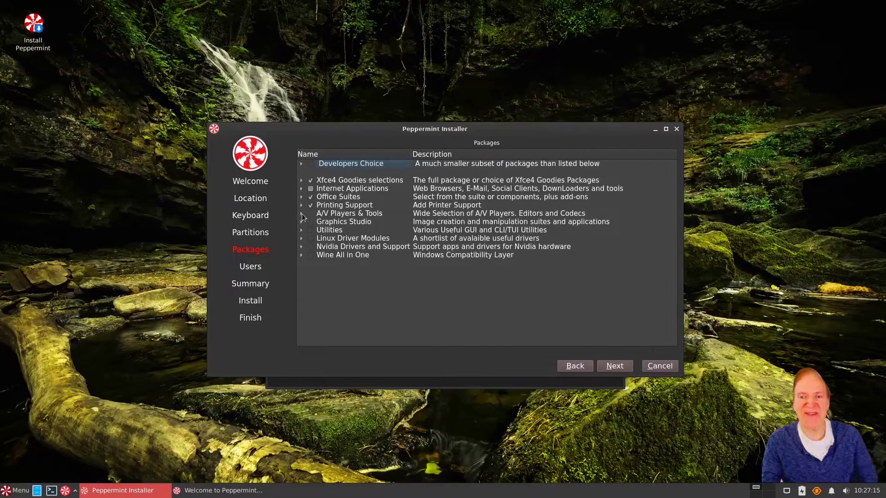
Select A/V Codecs and the vlc video player from the A/V Players & Tools group.
left_click(301, 213)
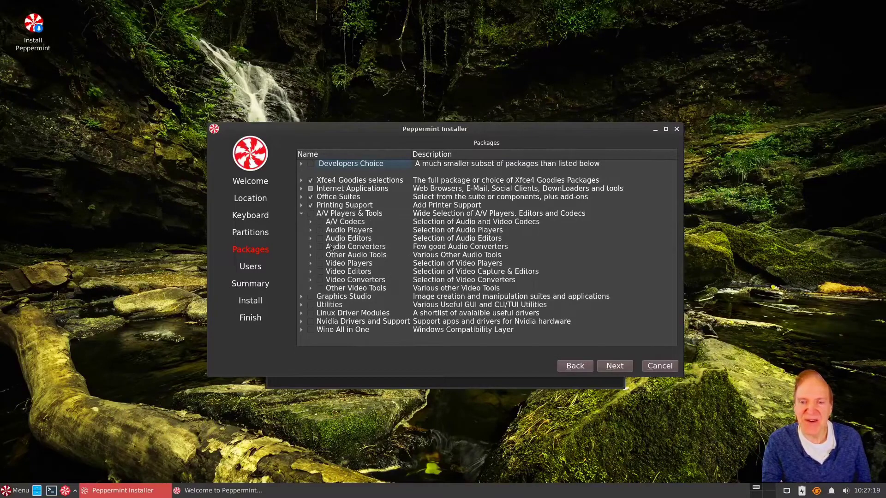
left_click(320, 223)
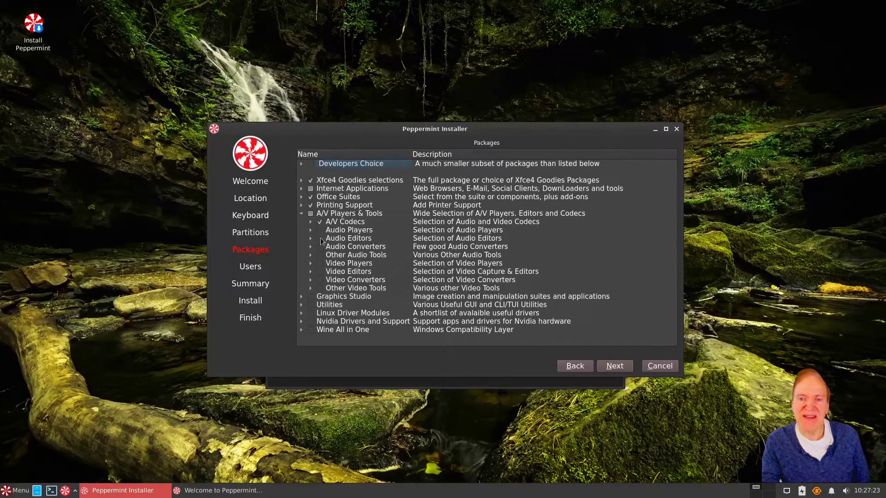
left_click(310, 263)
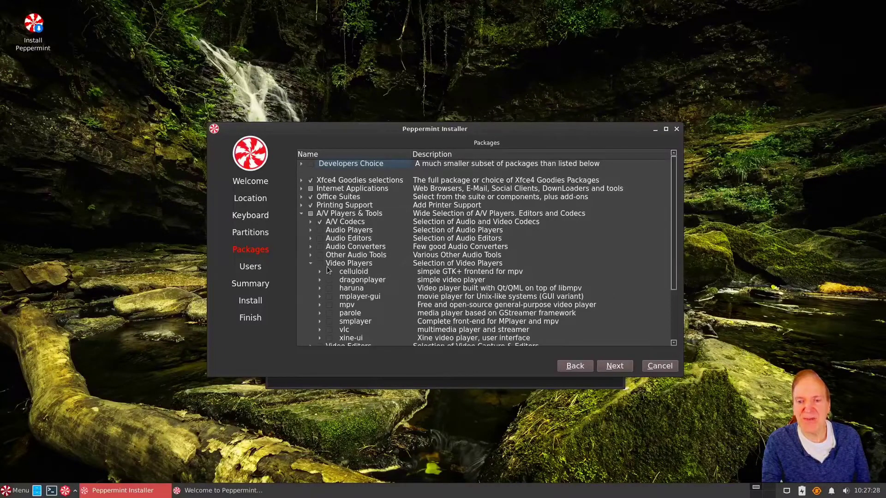
scroll(327, 267, "down", 2)
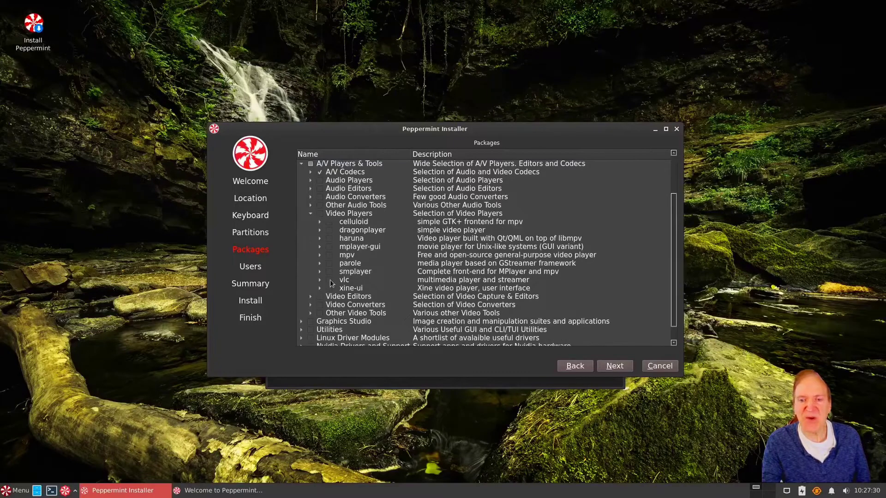
left_click(330, 280)
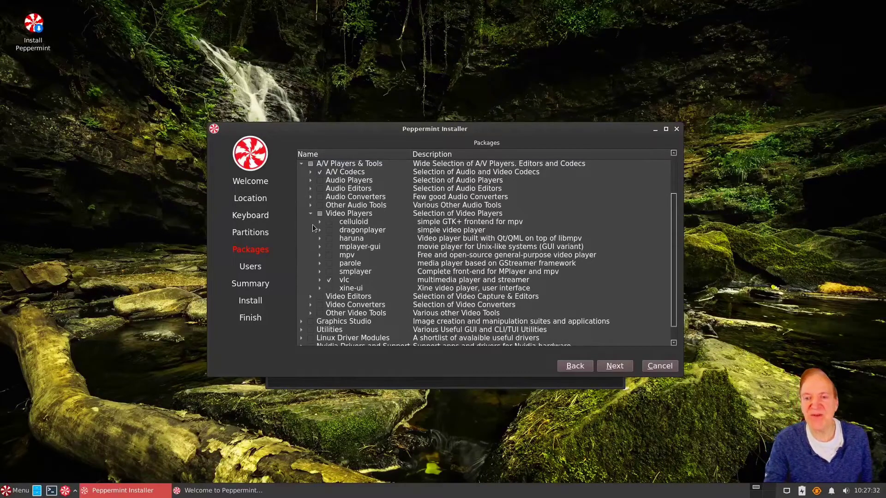
Look through the Video Editors packages and select ffmpeg from the Video Converters.
scroll(310, 254, "down", 1)
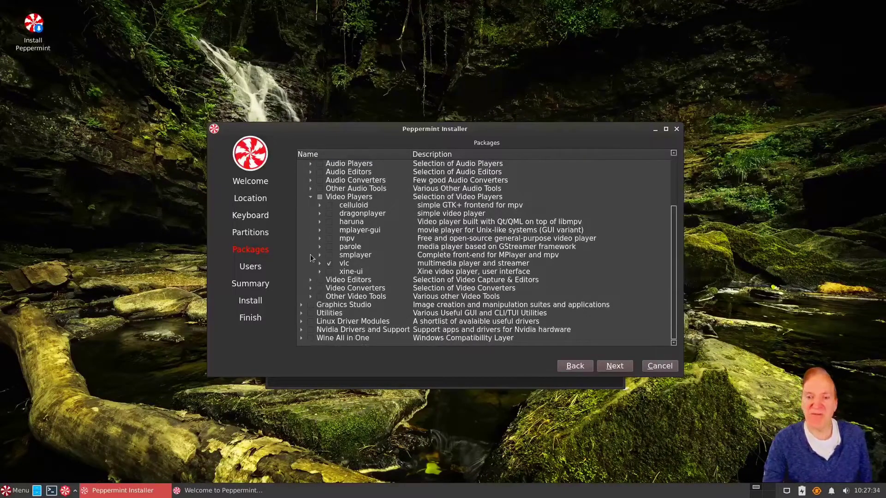
left_click(310, 279)
scroll(350, 267, "down", 2)
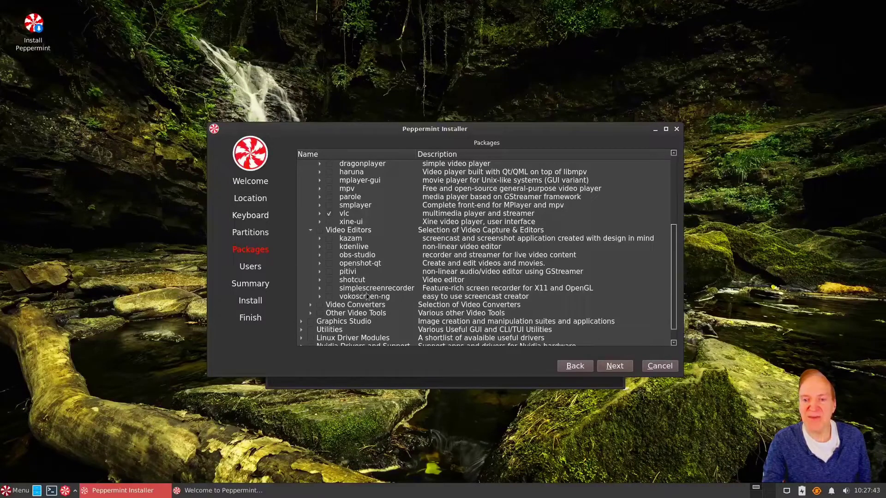
left_click(309, 230)
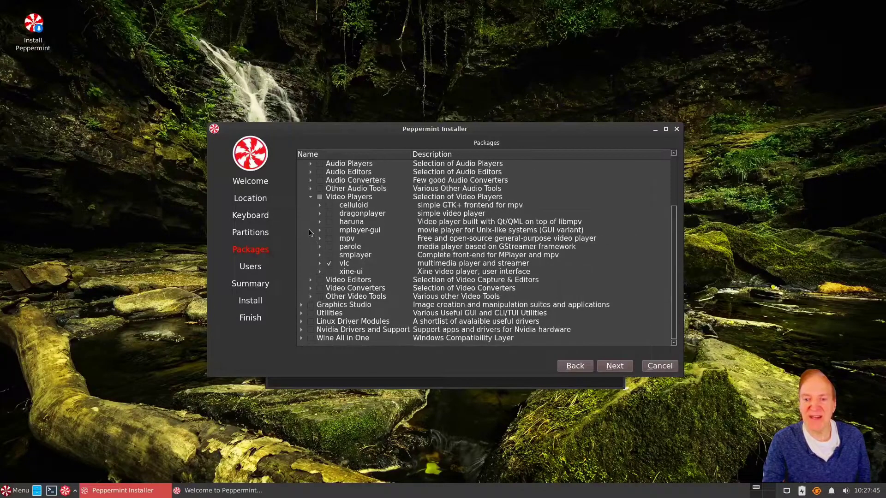
left_click(310, 288)
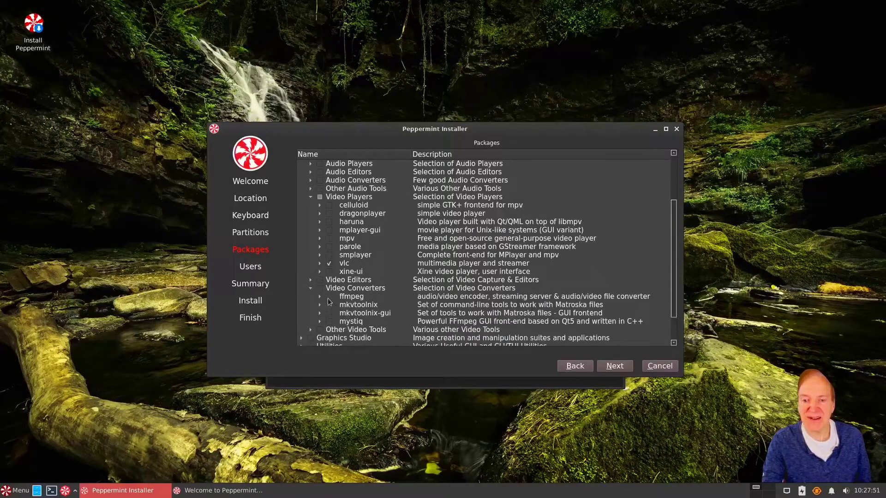
left_click(329, 296)
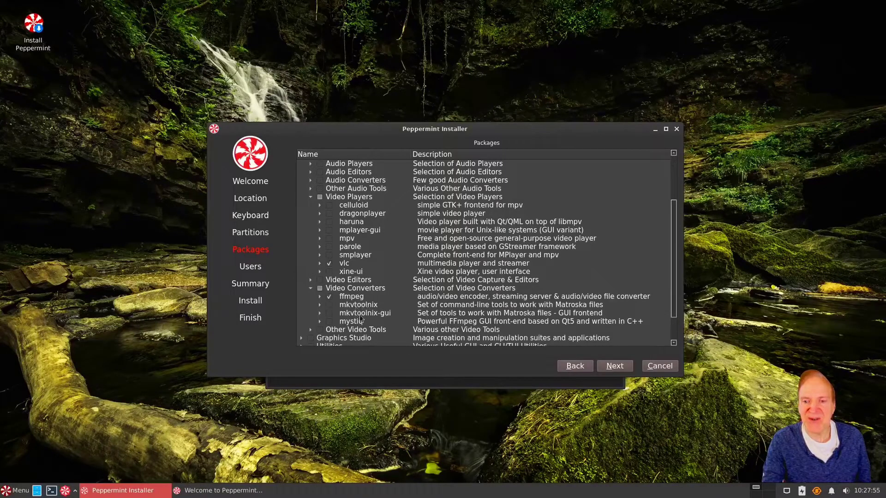
left_click(311, 288)
Look through the Other Video Tools packages and select gimp and inkscape from the Graphics Studio group.
left_click(314, 298)
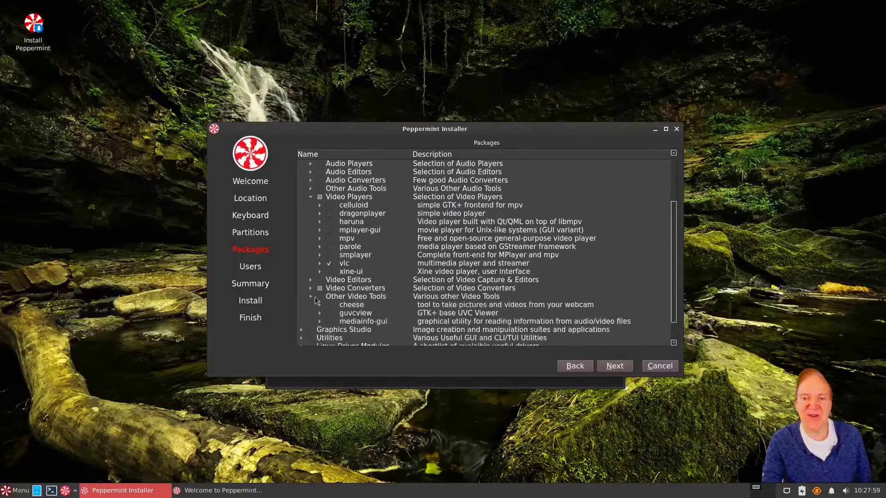
left_click(314, 297)
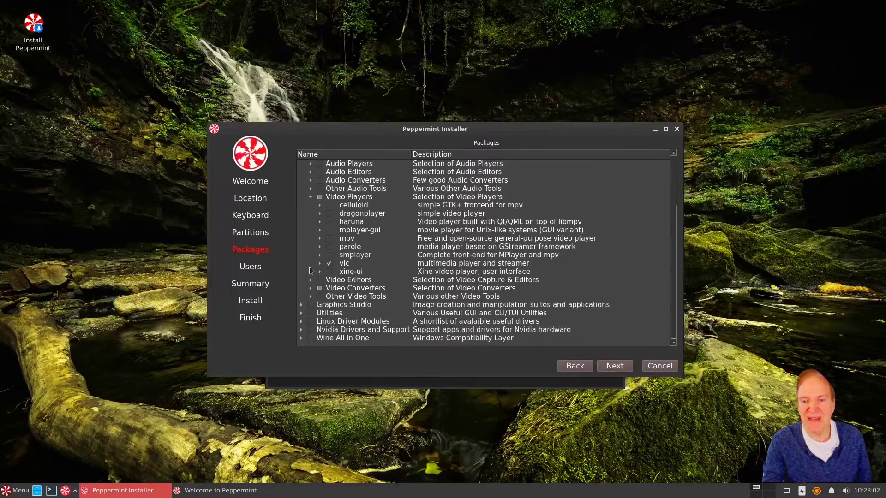
left_click(301, 305)
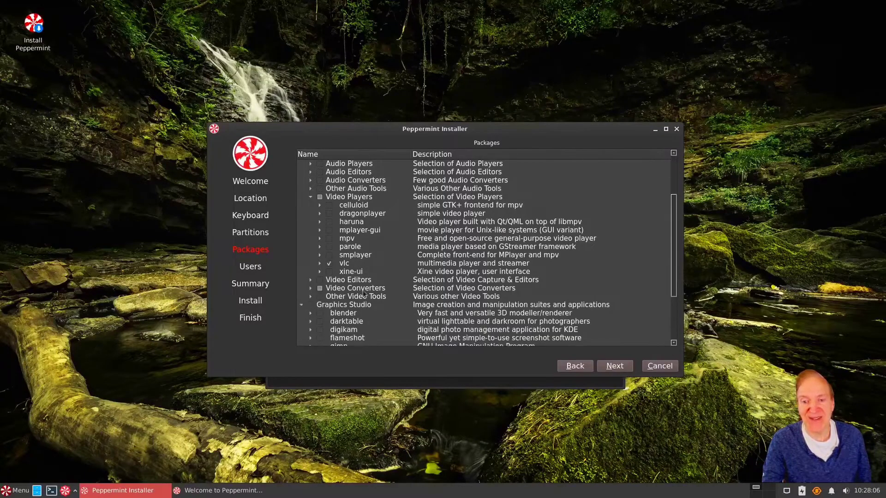
scroll(375, 284, "down", 3)
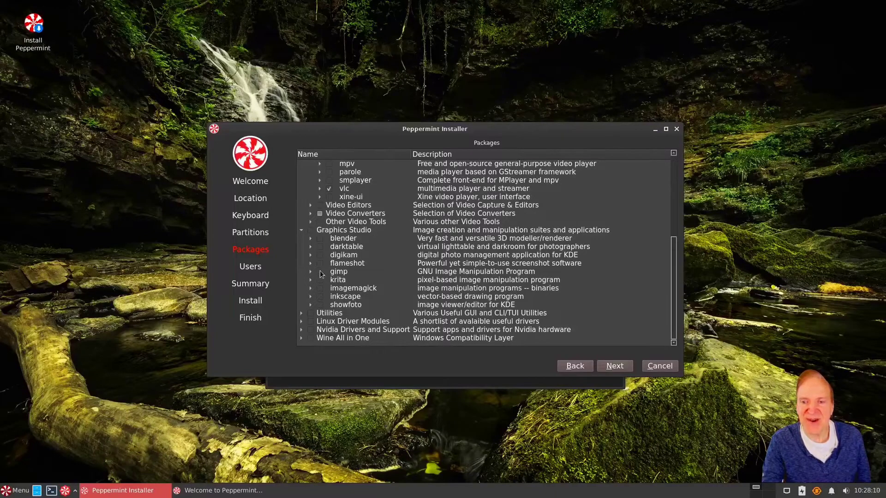
left_click(320, 297)
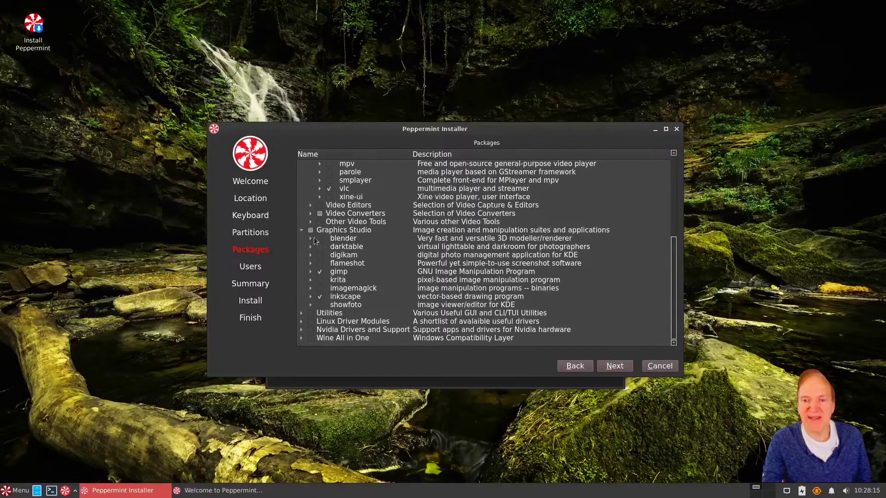
left_click(302, 230)
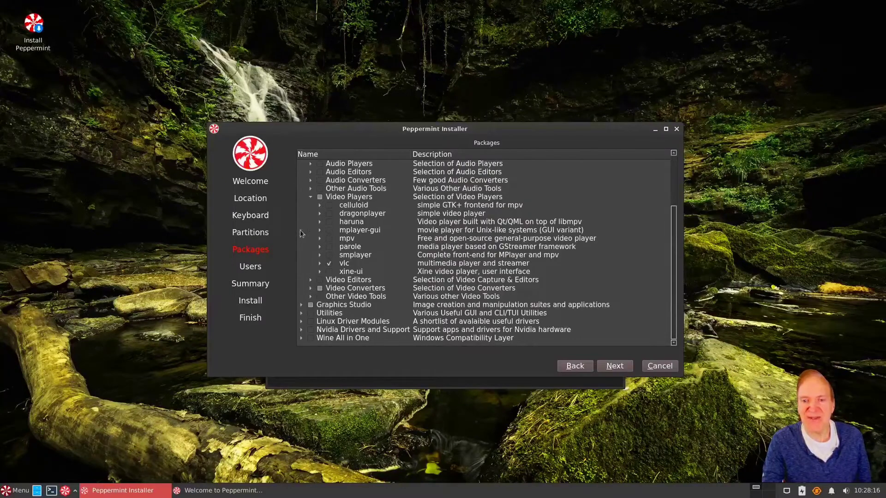
Look through the Disk & USB Tools in the Utilities group and select xarchiver from the Archive Applications.
left_click(302, 314)
scroll(368, 283, "down", 3)
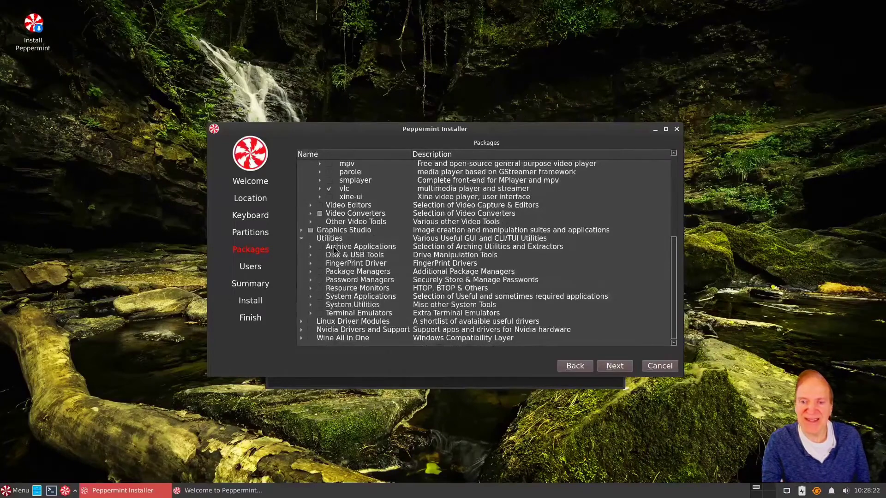
left_click(310, 256)
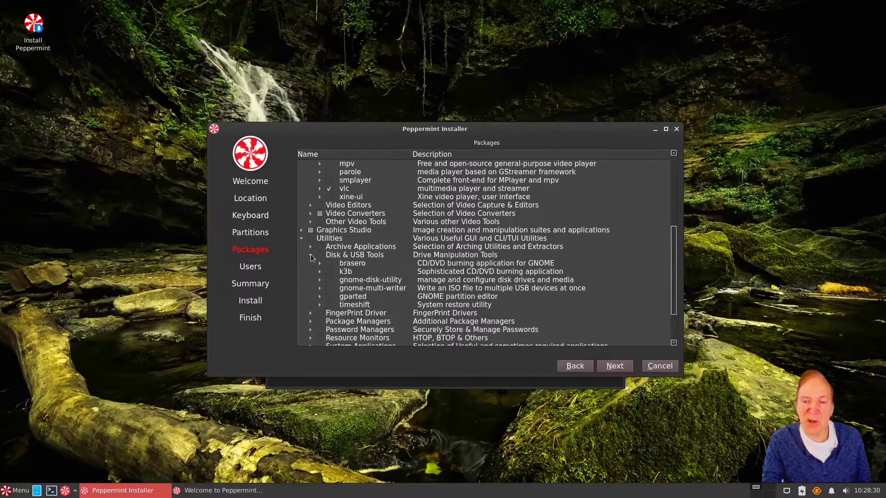
left_click(311, 254)
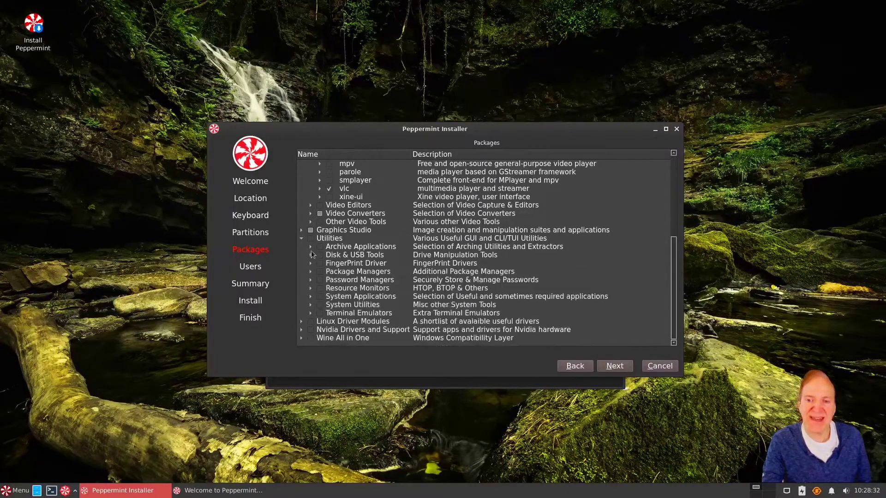
left_click(309, 246)
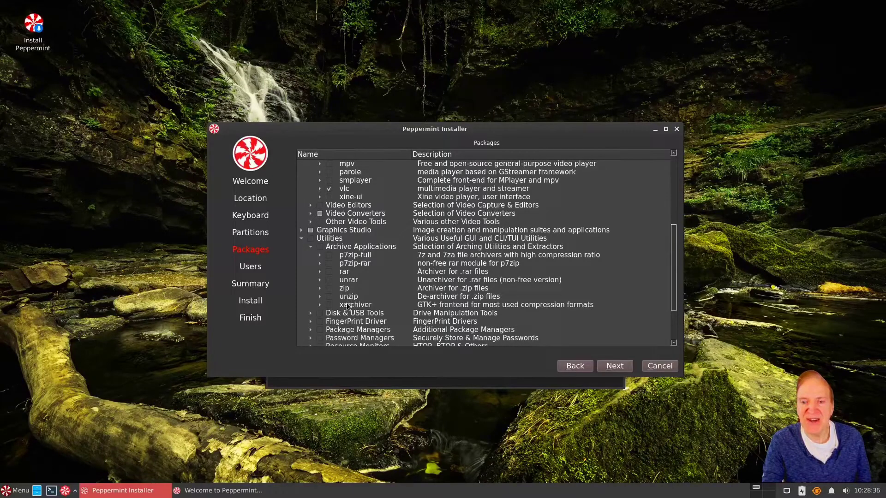
left_click(330, 304)
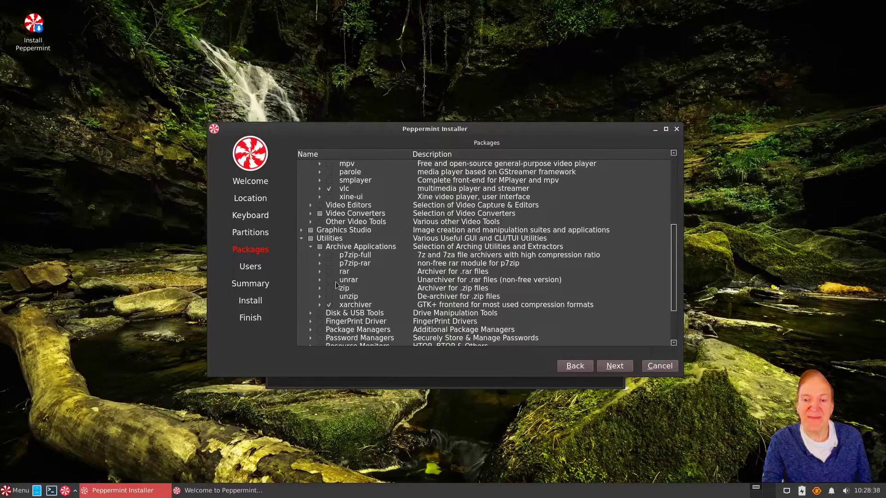
left_click(332, 256)
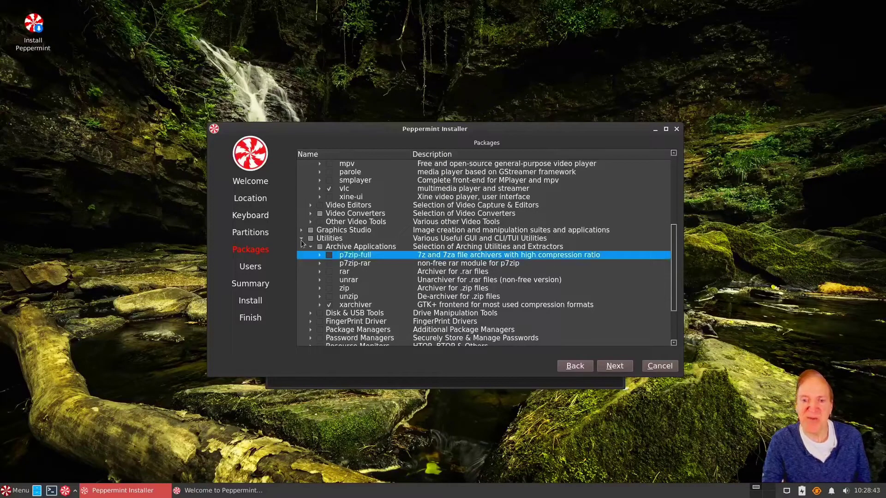
left_click(311, 247)
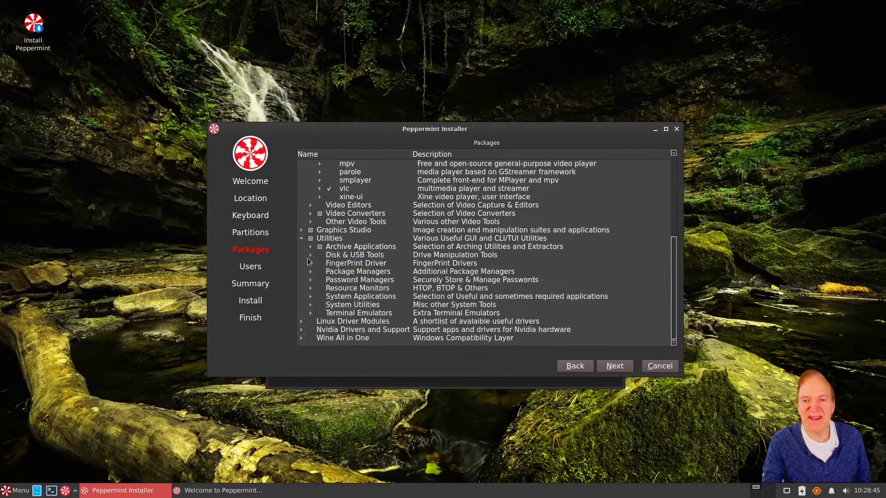
Select gparted from the Disk & USB Tools and check the FingerPrint Driver group.
left_click(310, 255)
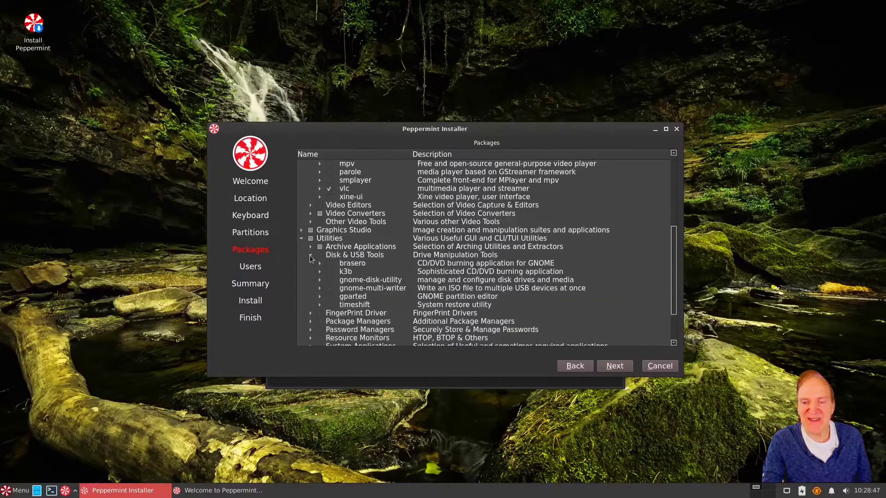
left_click(329, 297)
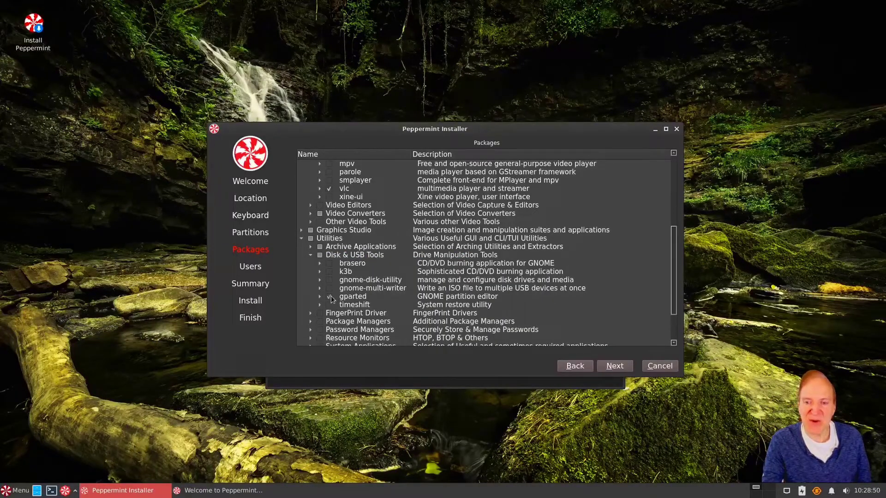
left_click(310, 255)
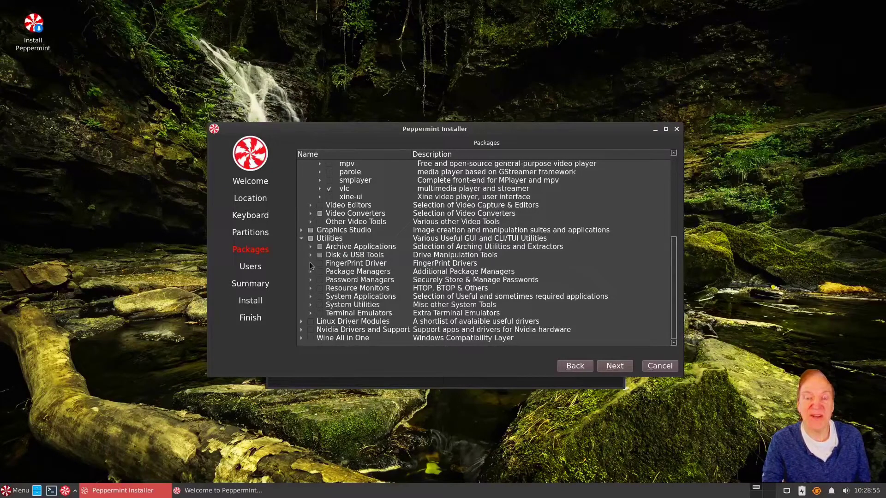
left_click(309, 262)
left_click(310, 262)
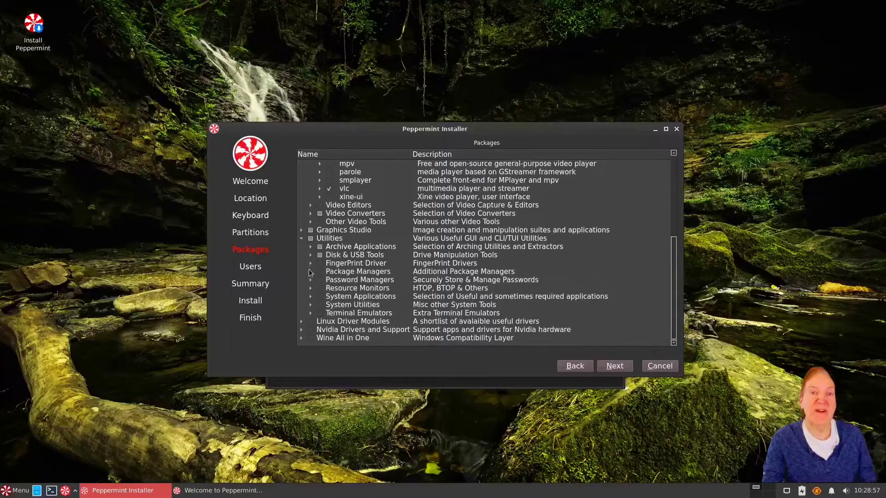
Select gnome-software along with its flatpak and snap plugins from the Package Managers group.
left_click(310, 272)
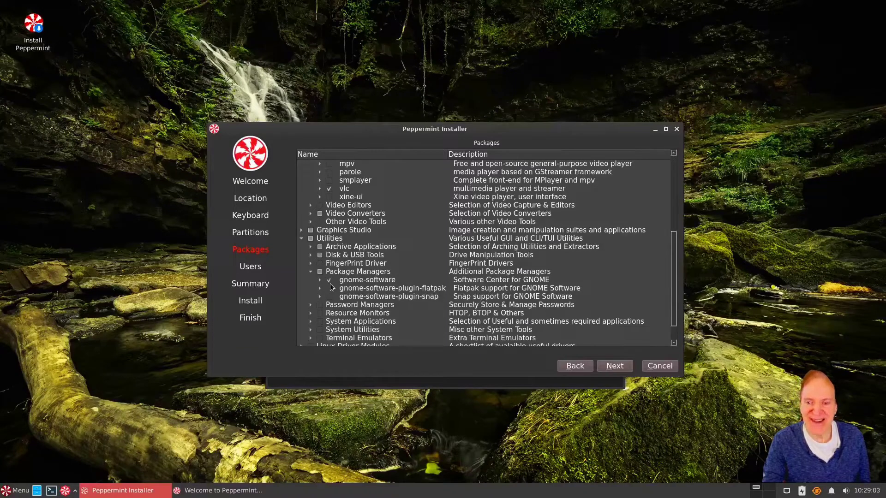
left_click(329, 289)
left_click(329, 297)
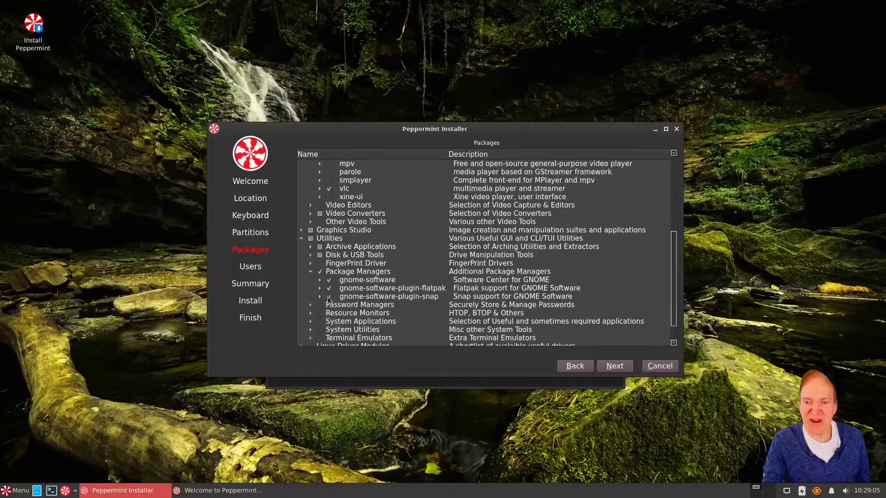
left_click(310, 272)
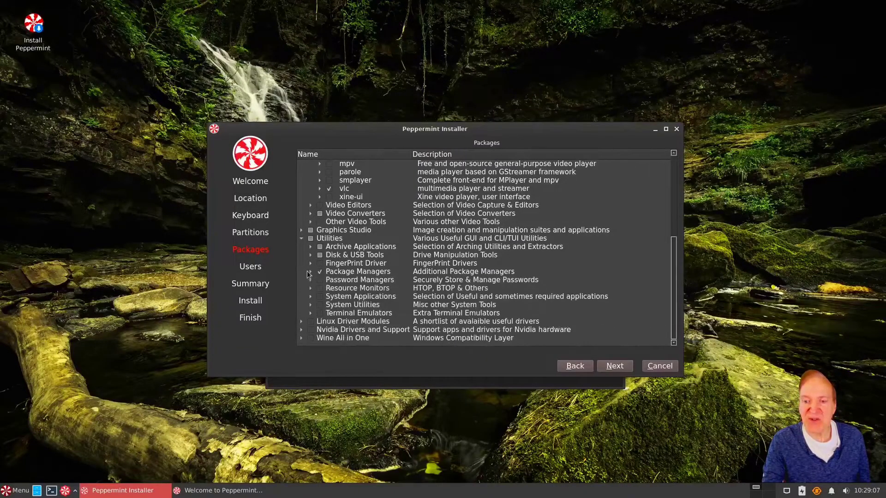
Select keepassxc from the Password Managers and htop from the Resource Monitors.
left_click(310, 280)
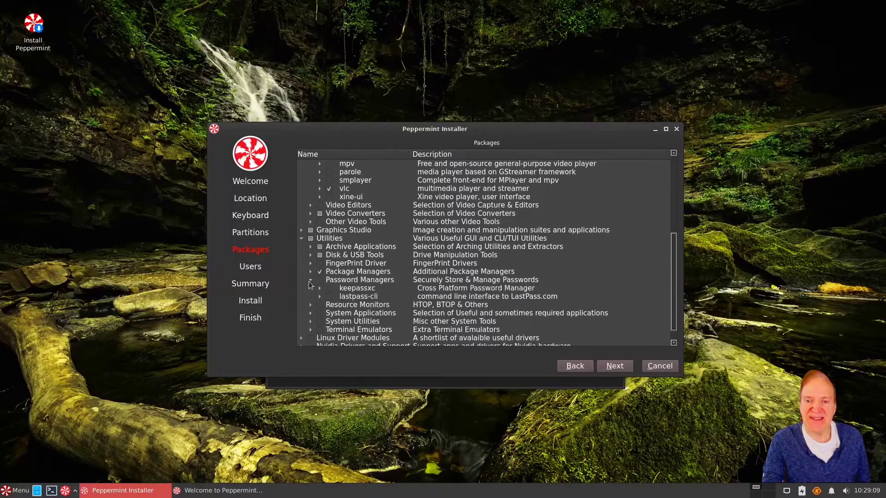
left_click(329, 289)
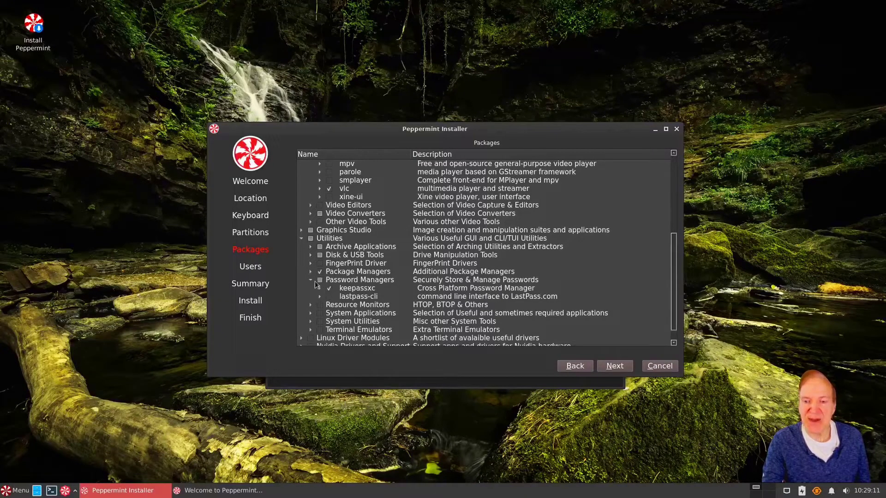
left_click(310, 280)
left_click(311, 288)
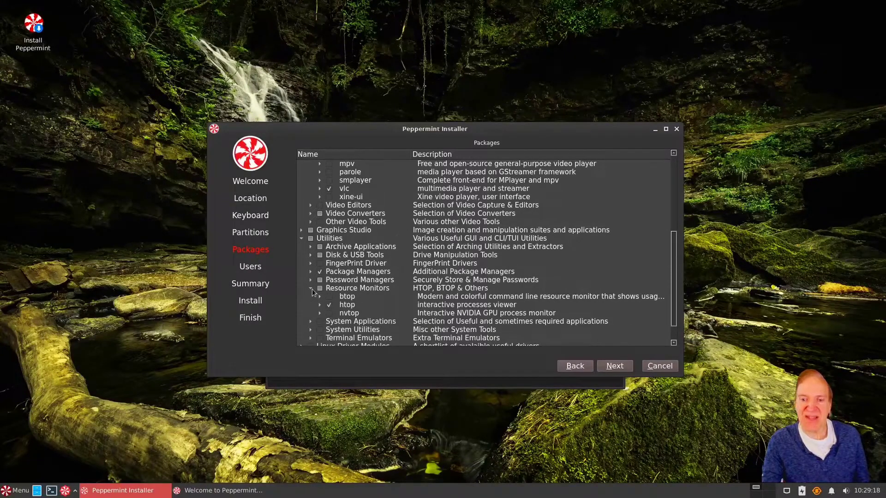
left_click(312, 289)
Look through the System Applications and System Utilities packages and select xfce4-terminal from the Terminal Emulators.
left_click(311, 297)
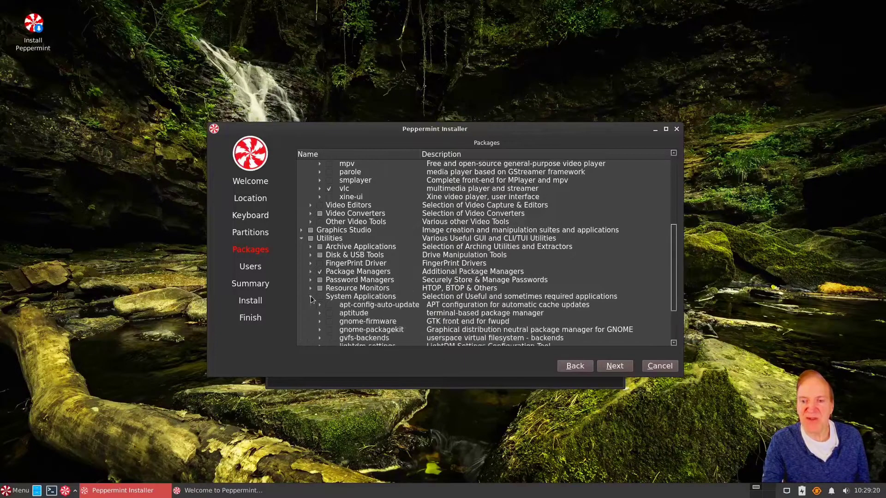
scroll(392, 265, "down", 2)
scroll(391, 273, "down", 1)
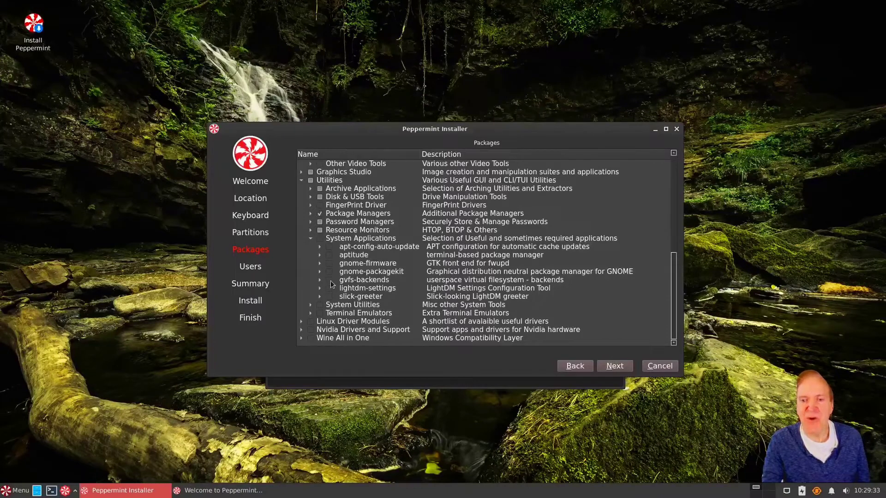
left_click(310, 239)
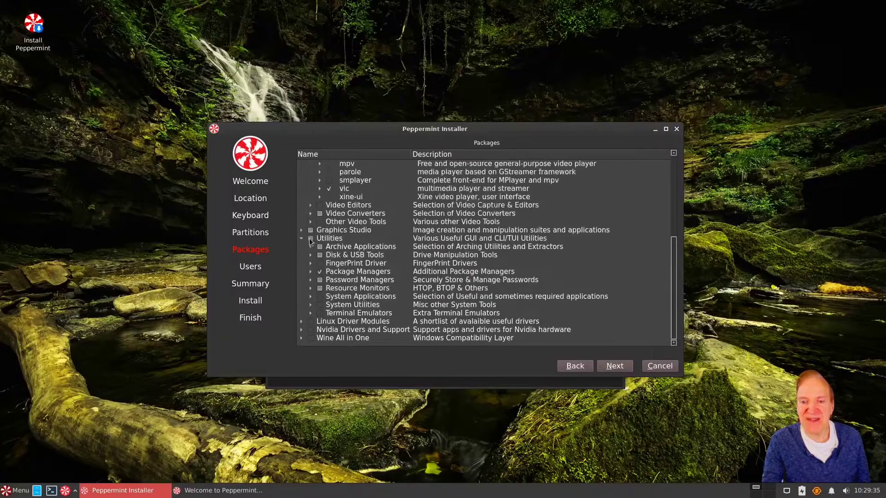
left_click(310, 304)
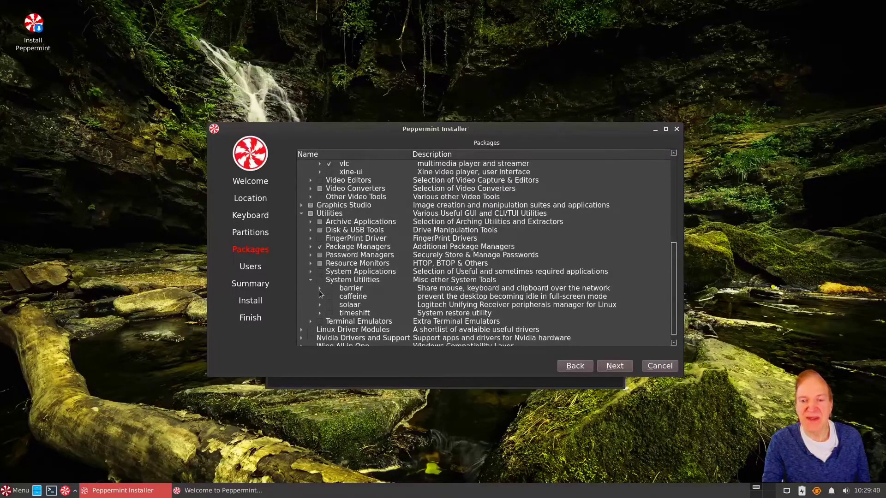
left_click(310, 280)
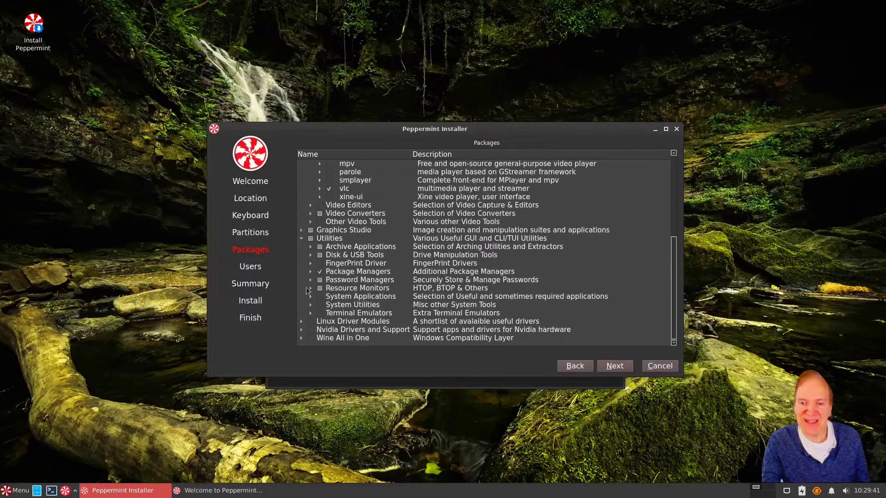
left_click(310, 313)
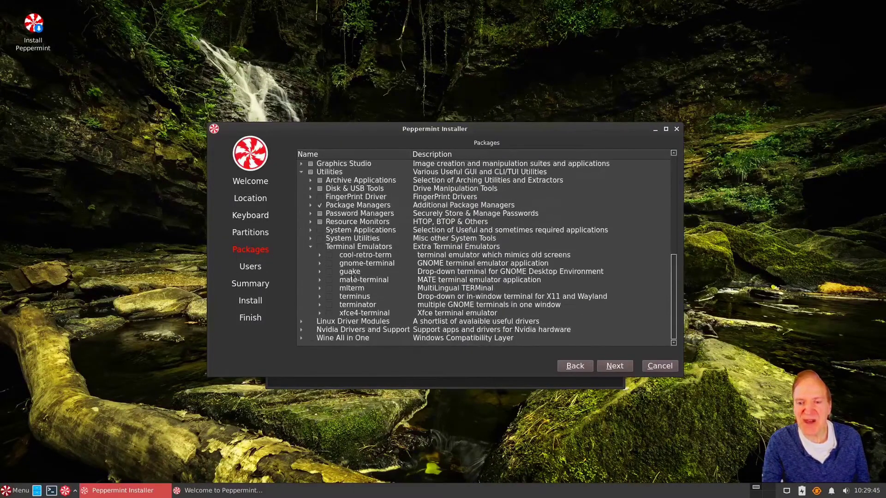
left_click(329, 313)
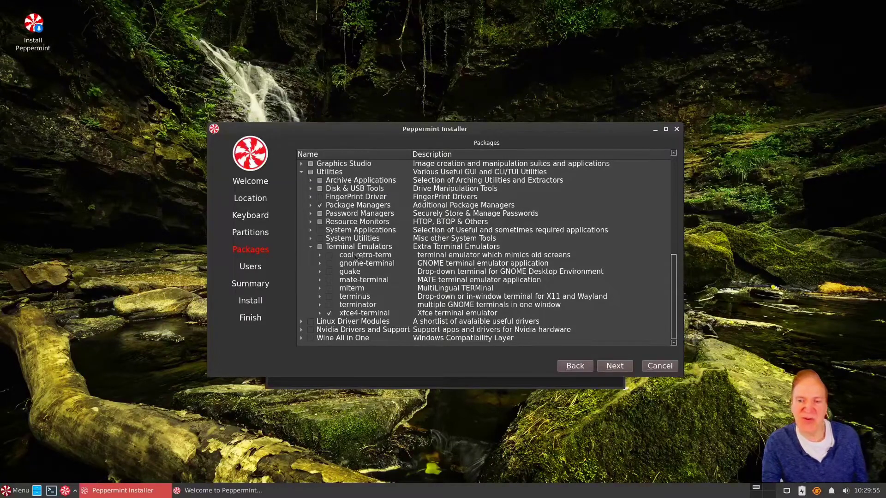
left_click(310, 247)
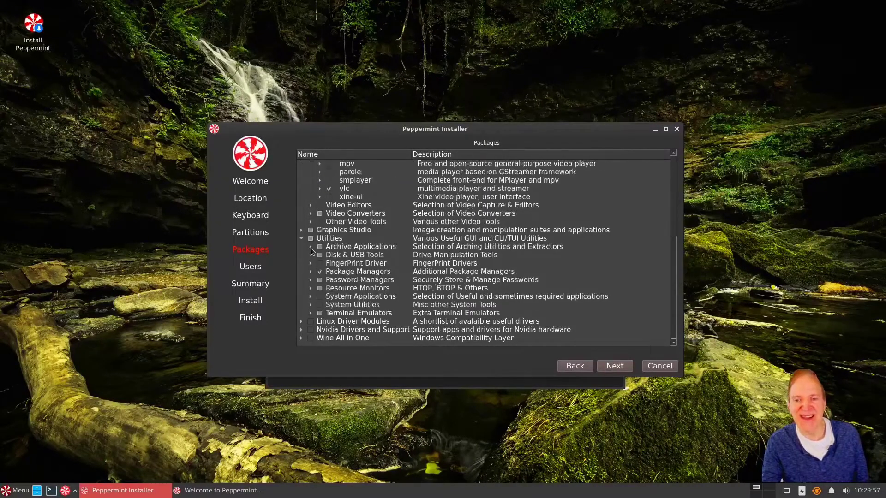
Select intel-microcode under Processor Microcode in Linux Driver Modules and the whole Wine All in One group.
left_click(301, 321)
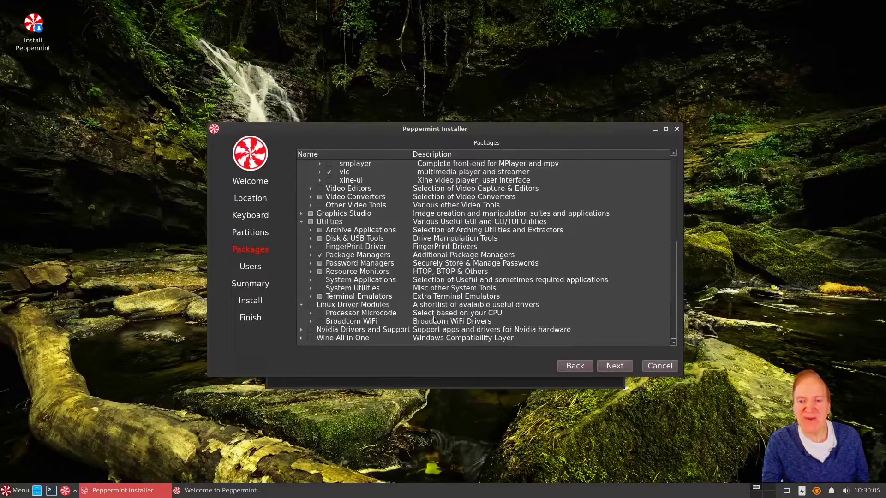
left_click(311, 314)
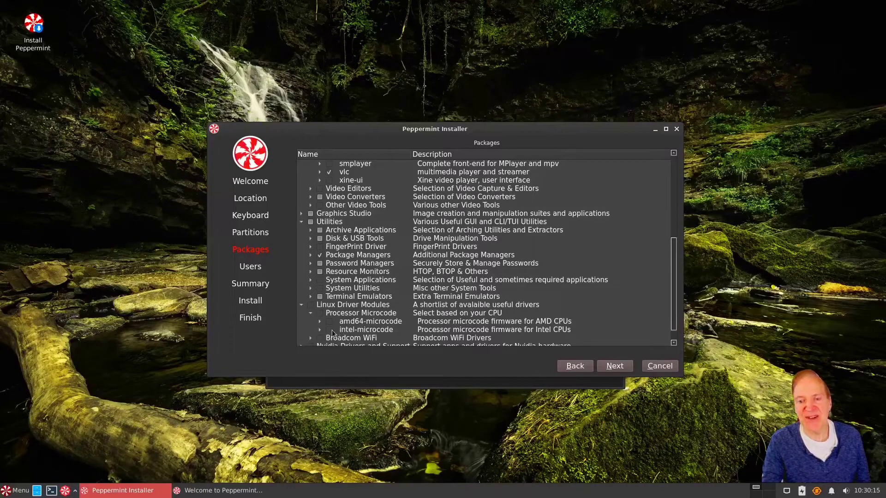
left_click(302, 306)
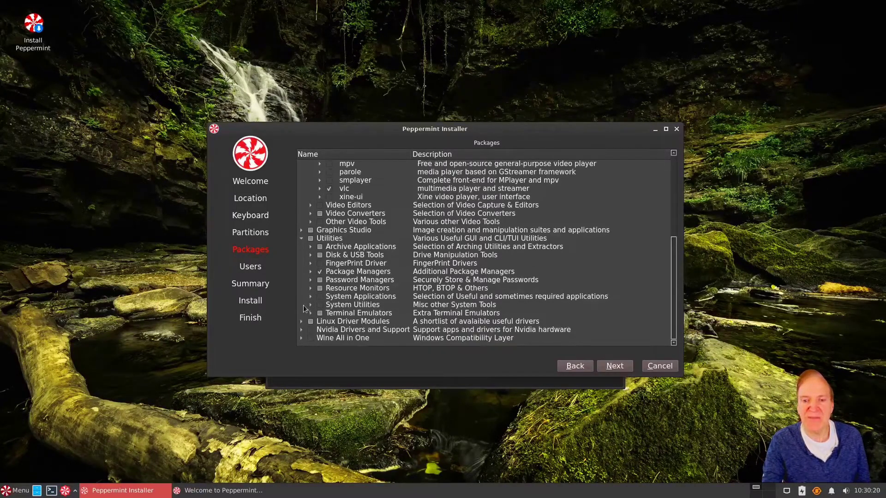
left_click(311, 339)
left_click(311, 338)
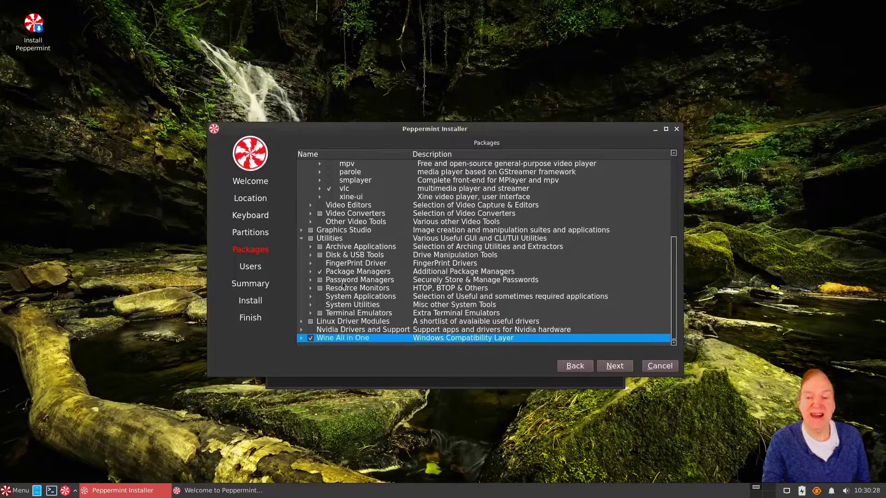
Accept the package selection and set up the user account with the user's full name and a repeated account password.
left_click(610, 367)
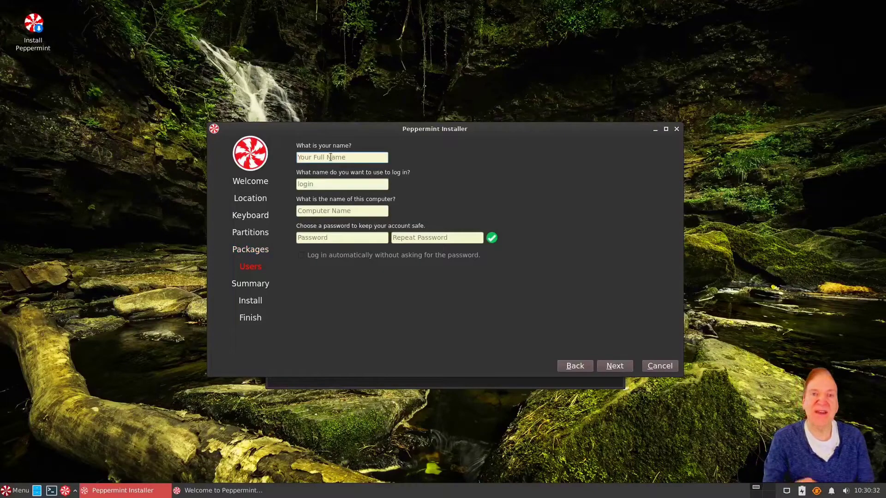
type("T")
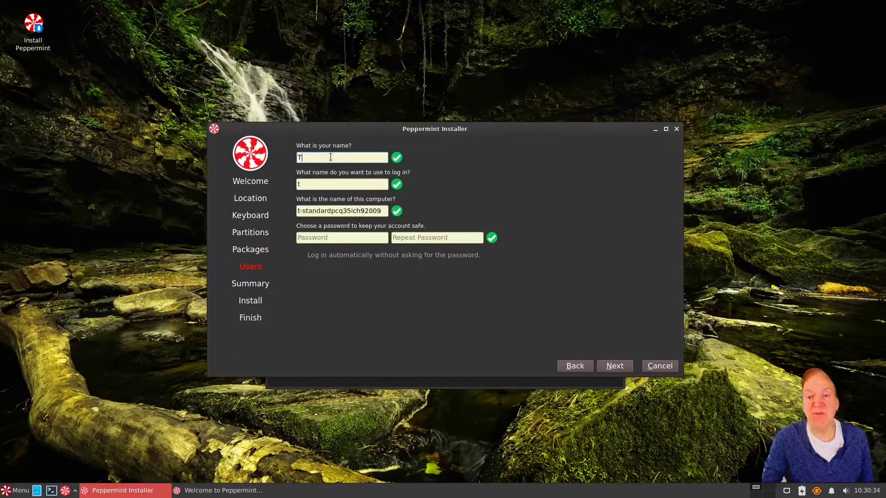
type("oadwick")
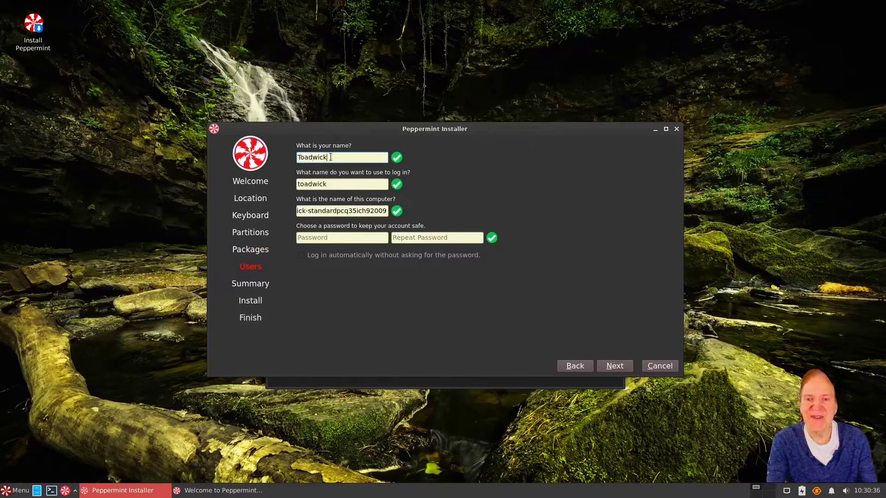
key("Tab")
key("Tab")
key("Tab")
type("•••••••")
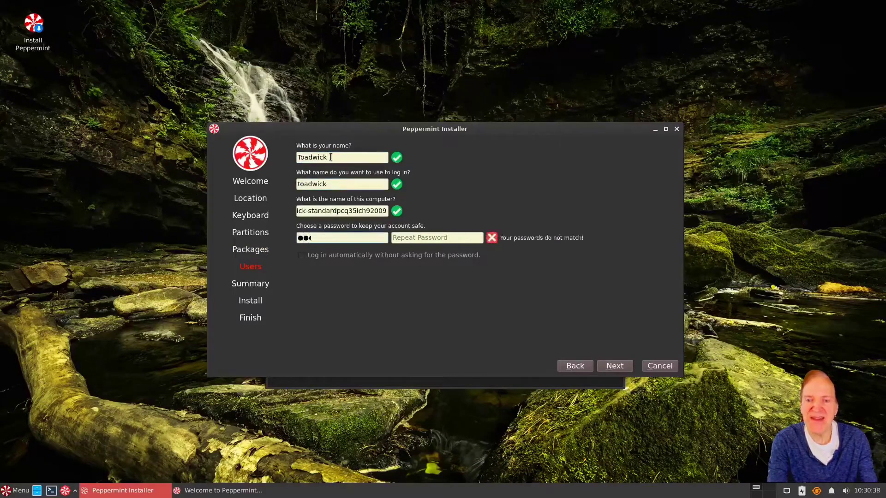
key("Tab")
type("•••••••")
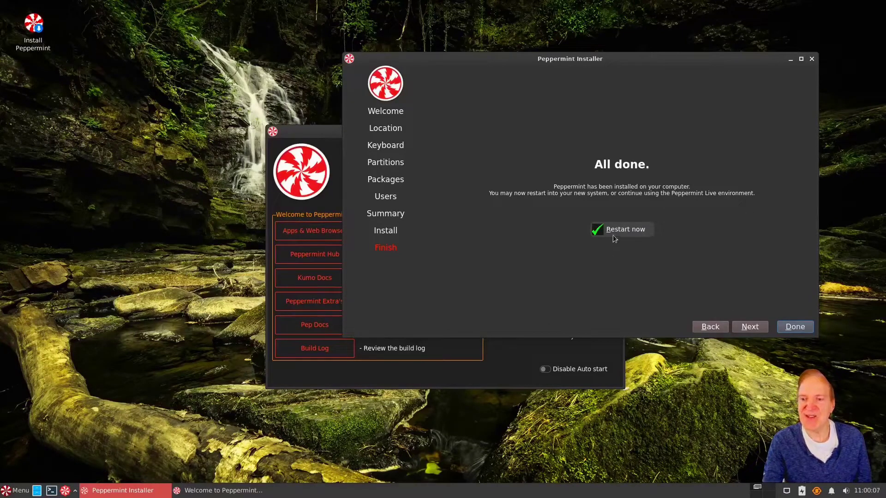
Finish the installation with a restart into the new system and log in to the user account.
left_click(795, 327)
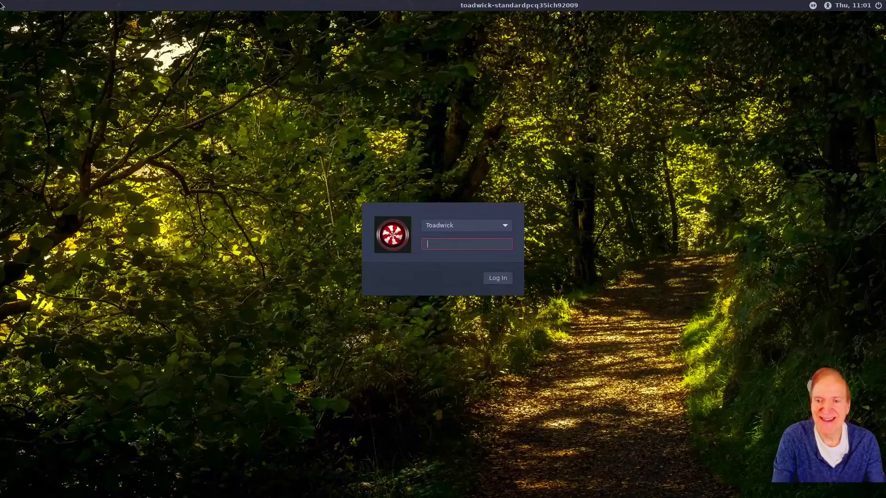
key("Return")
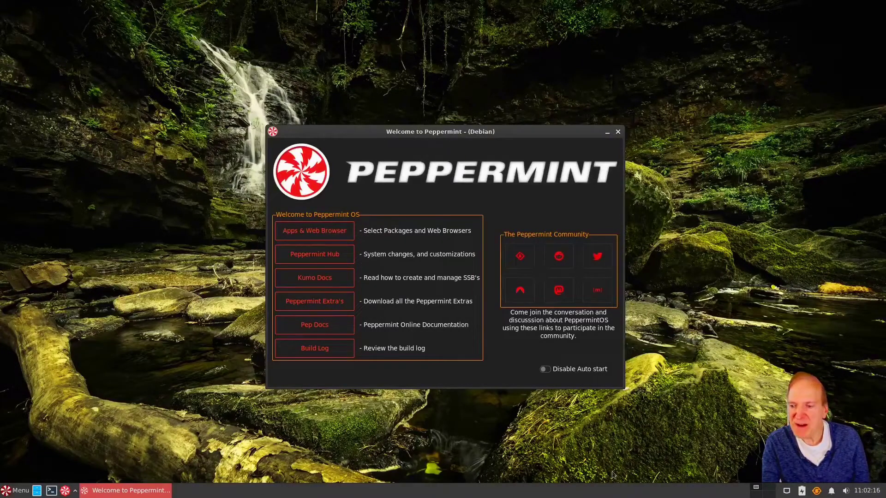
Open the suggested apps and web browsers, authenticating with the account password, review the offered packages, and close the list.
left_click(311, 232)
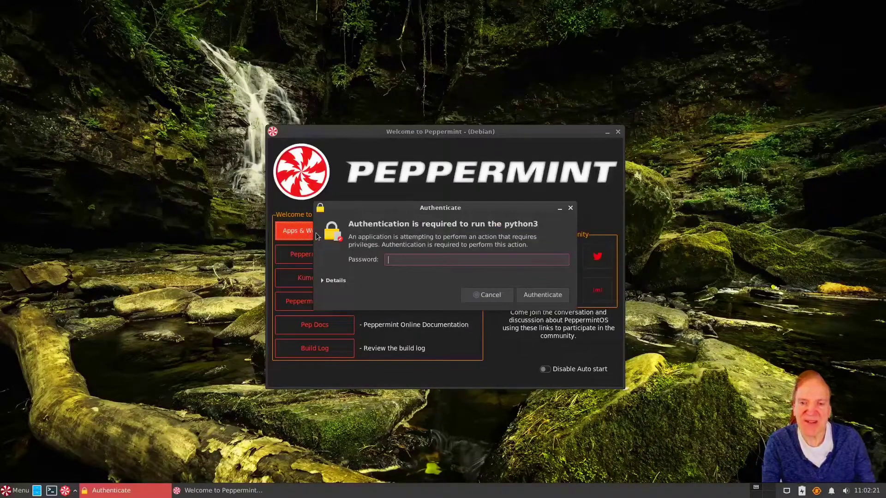
type("*****")
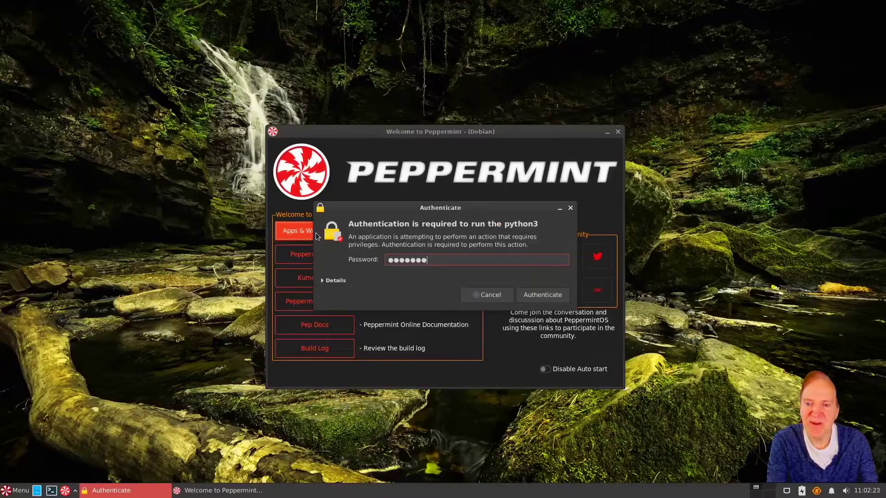
key("Return")
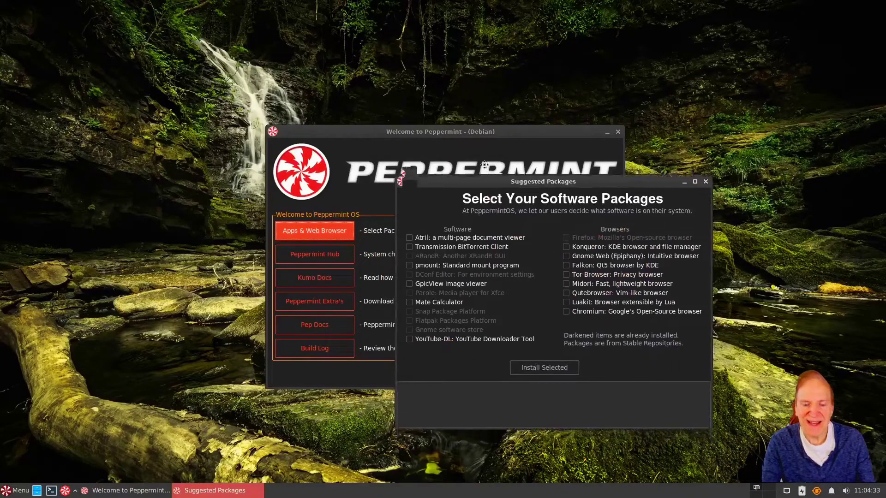
left_click_drag(488, 184, 474, 133)
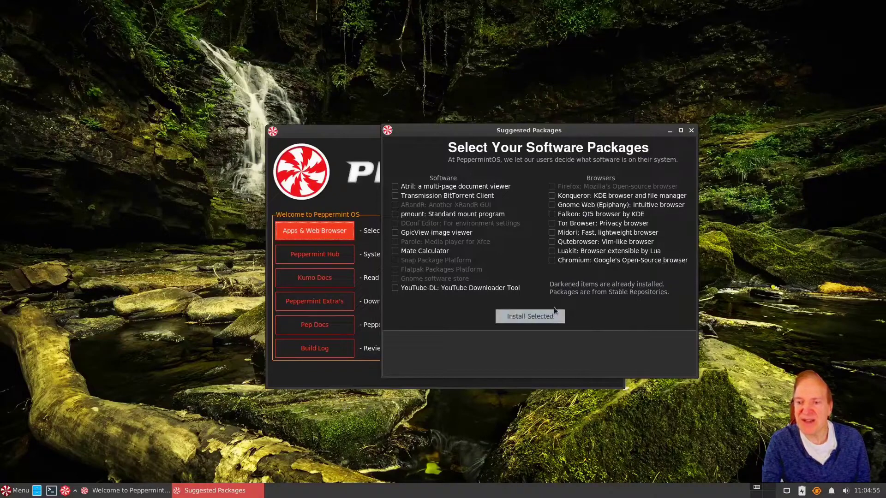
left_click(691, 132)
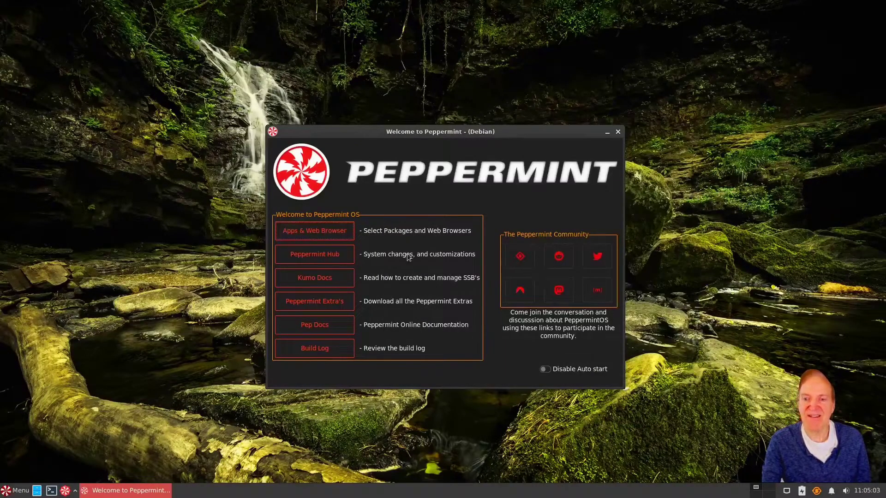
Open TTK Creator from Peppermint Hub, authenticating with the account password, look over its theme options, and close it.
left_click(336, 257)
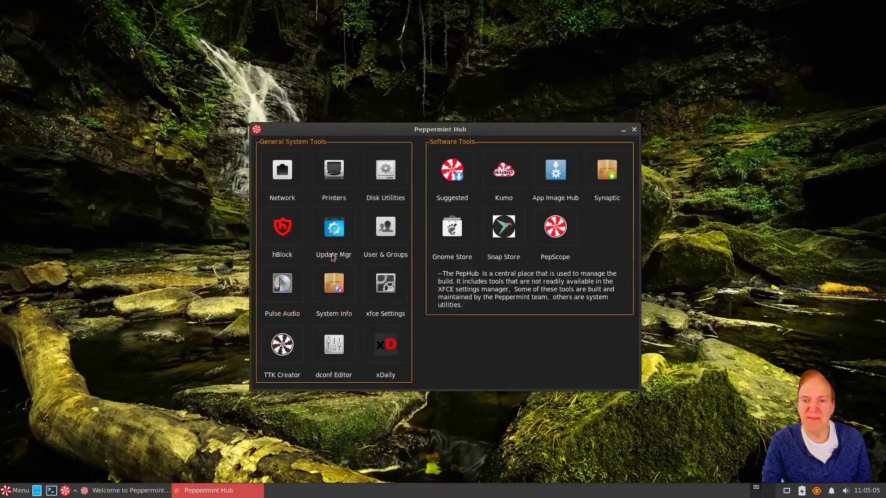
left_click_drag(426, 130, 494, 98)
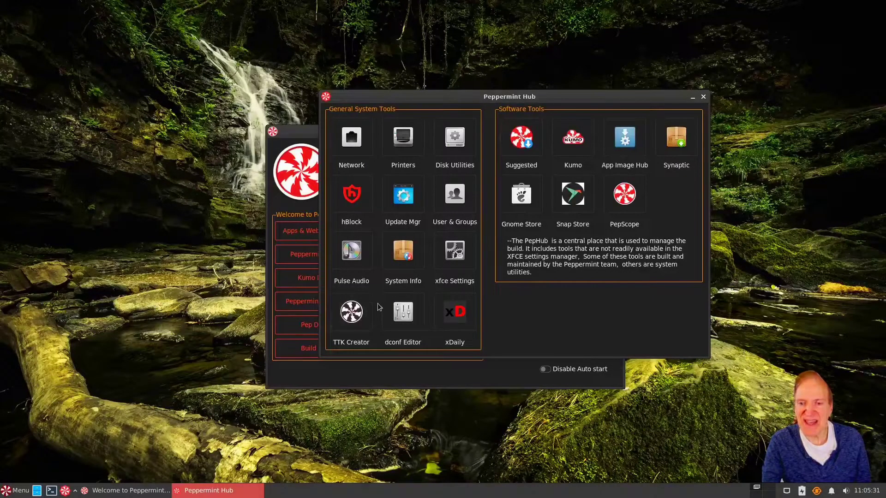
left_click(356, 315)
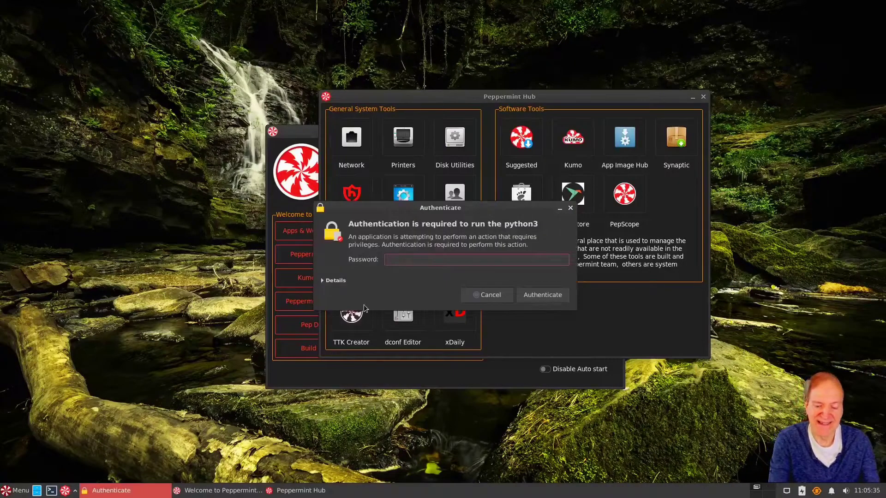
type("●●●●●●")
key("Return")
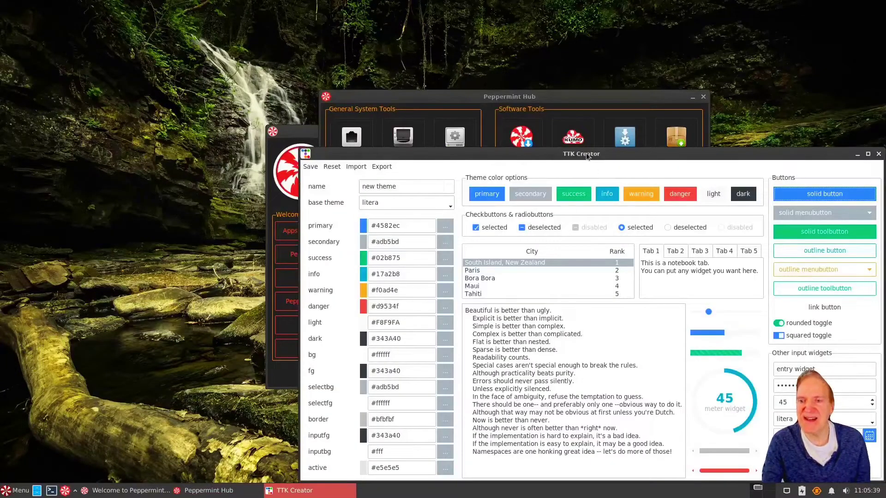
left_click_drag(582, 153, 468, 99)
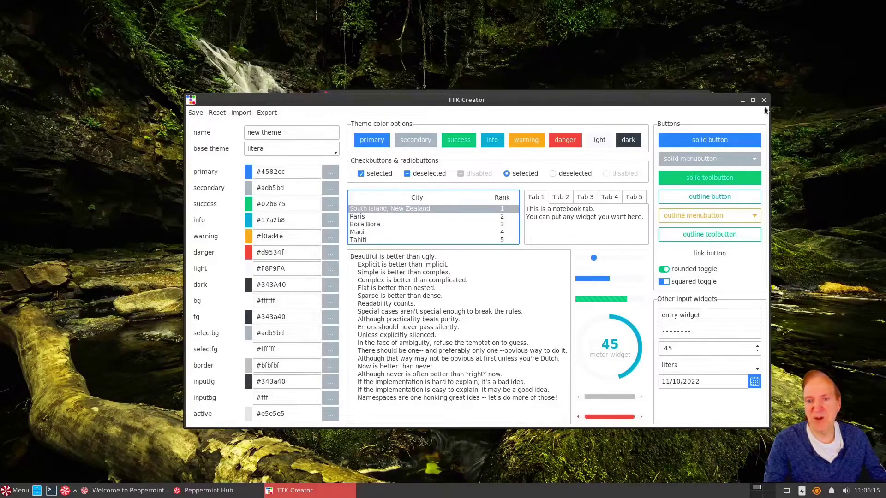
left_click(763, 101)
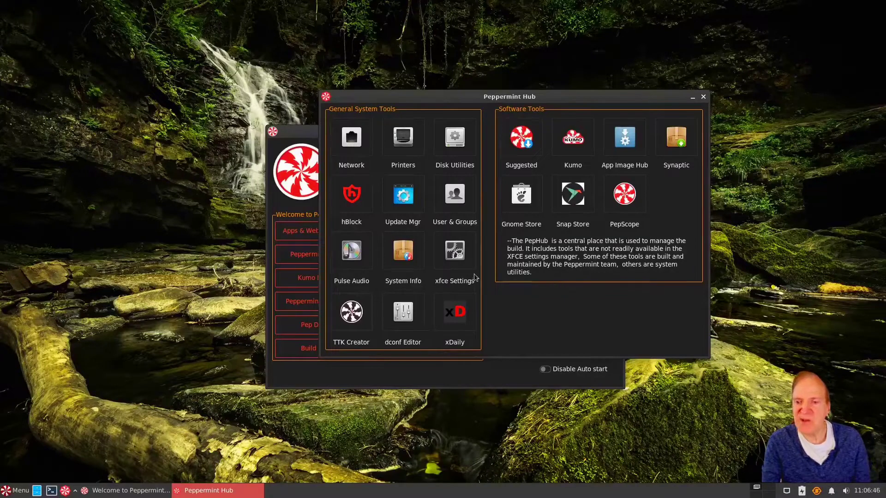
View the account's settings in User & Groups, including the user name change dialog, without changing anything.
left_click(461, 200)
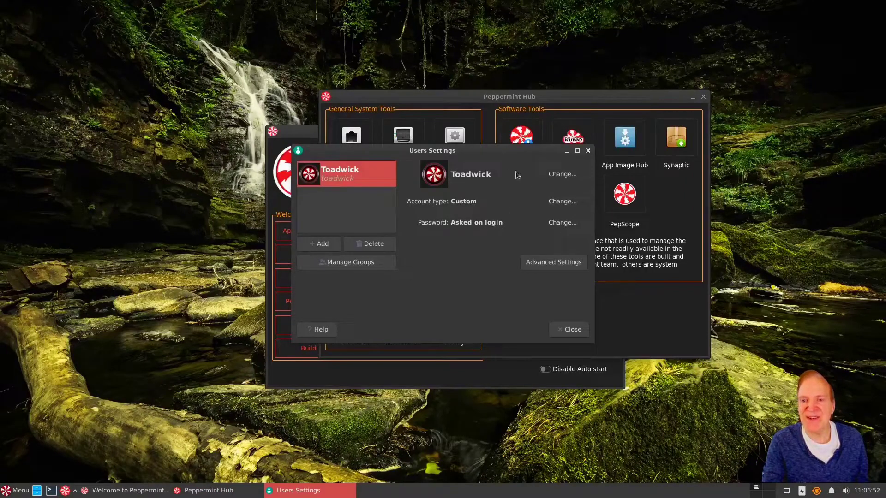
left_click(561, 175)
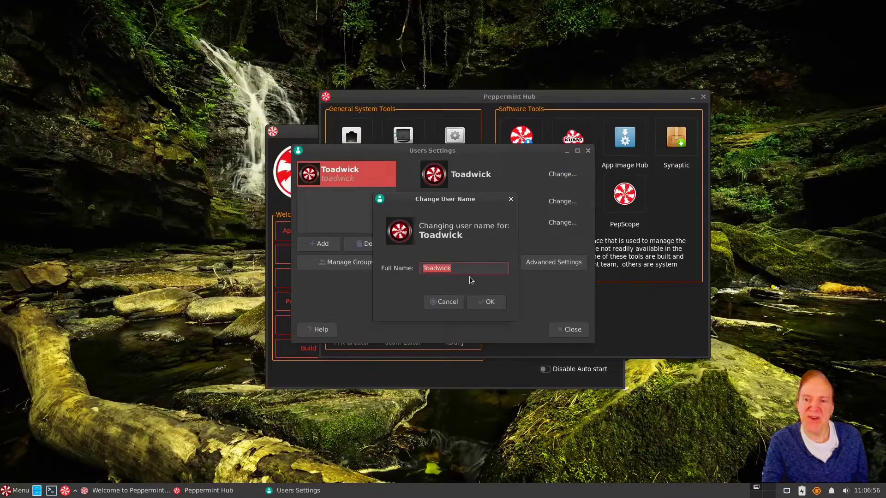
left_click(452, 302)
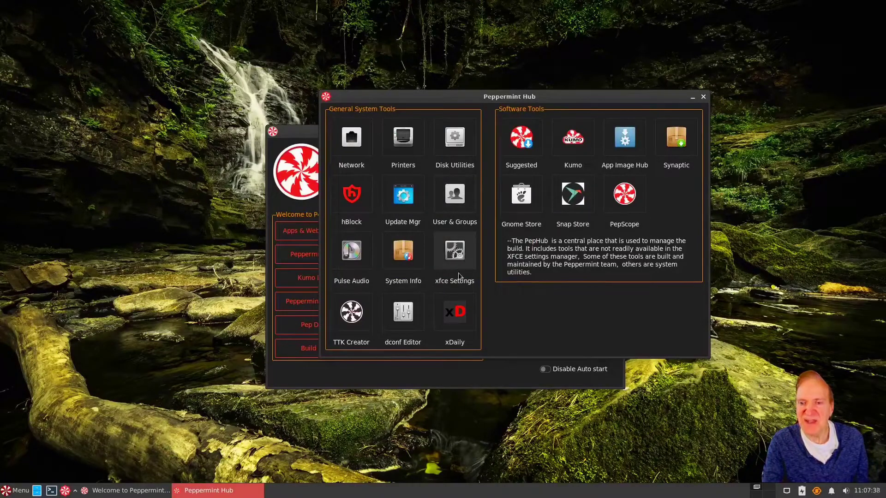
Review the system information from Peppermint Hub, then close the terminal and the hub.
left_click(403, 254)
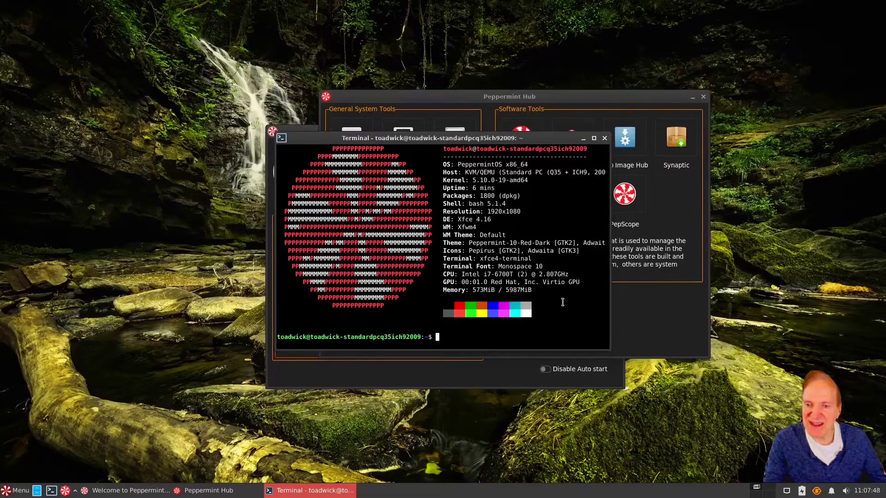
left_click(604, 138)
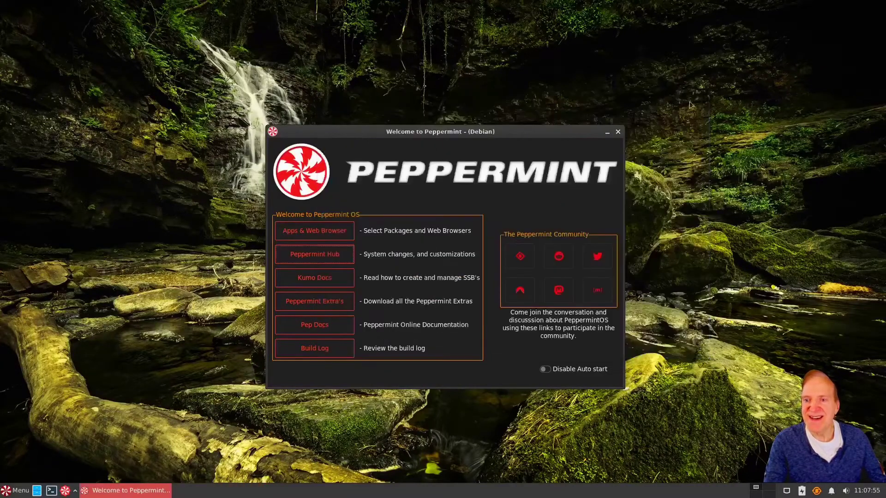
left_click(703, 97)
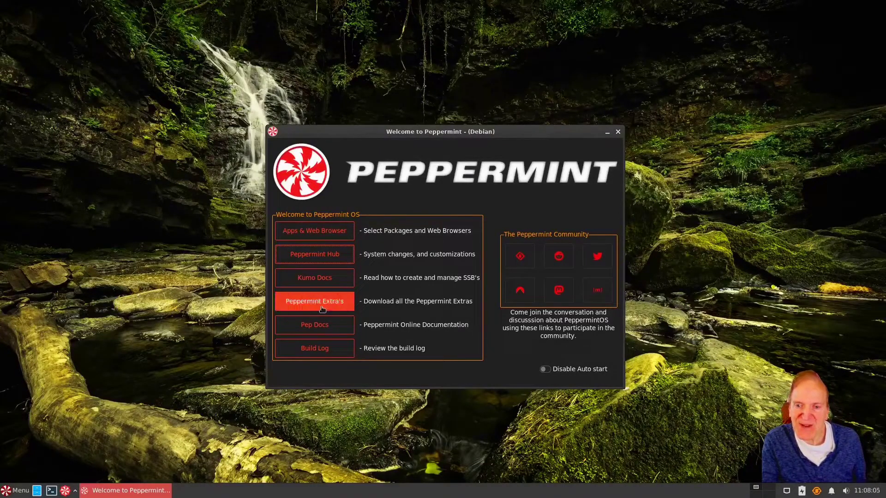
Install the additional Peppermint Themes from Peppermint Extra's after checking the CodeBerg connection.
left_click(344, 308)
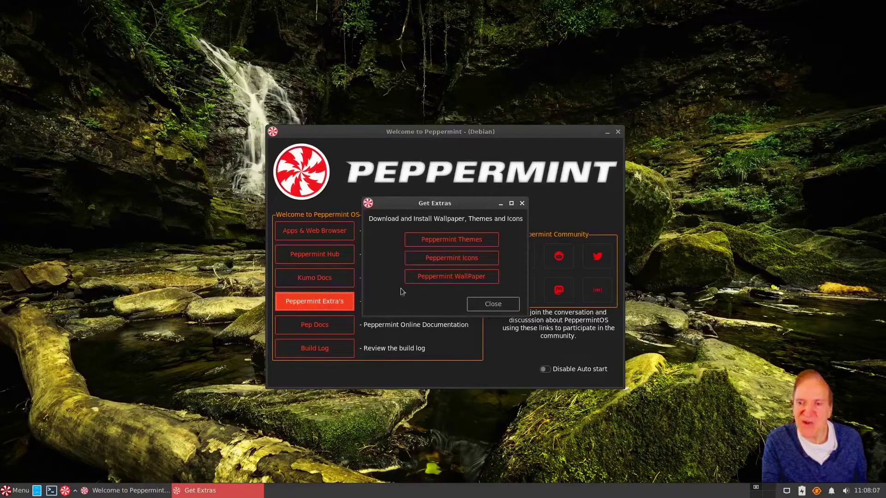
left_click(450, 240)
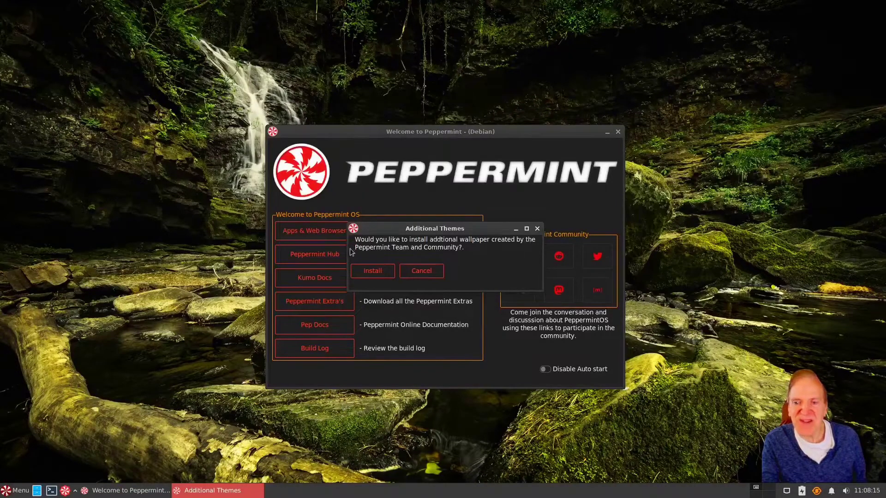
left_click(370, 272)
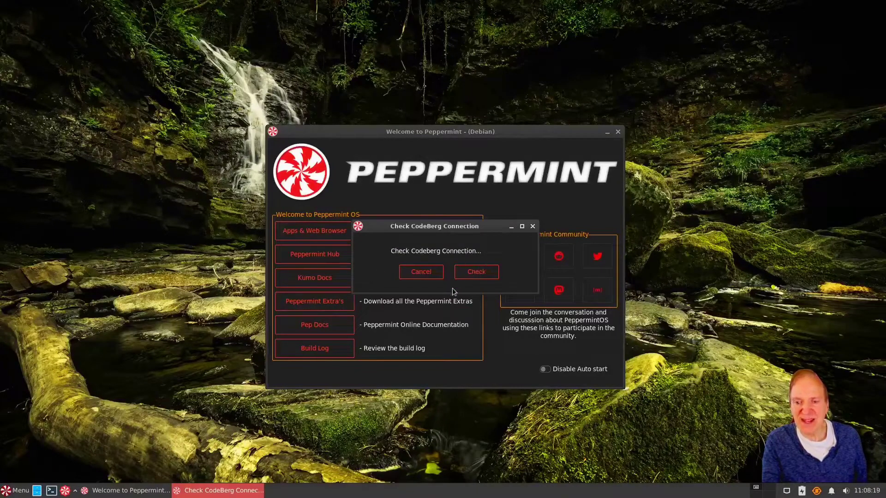
left_click(472, 275)
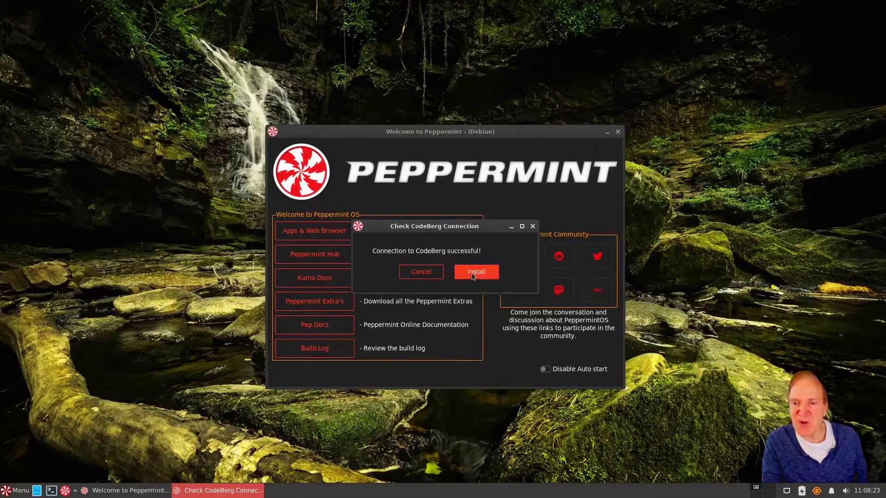
left_click(476, 272)
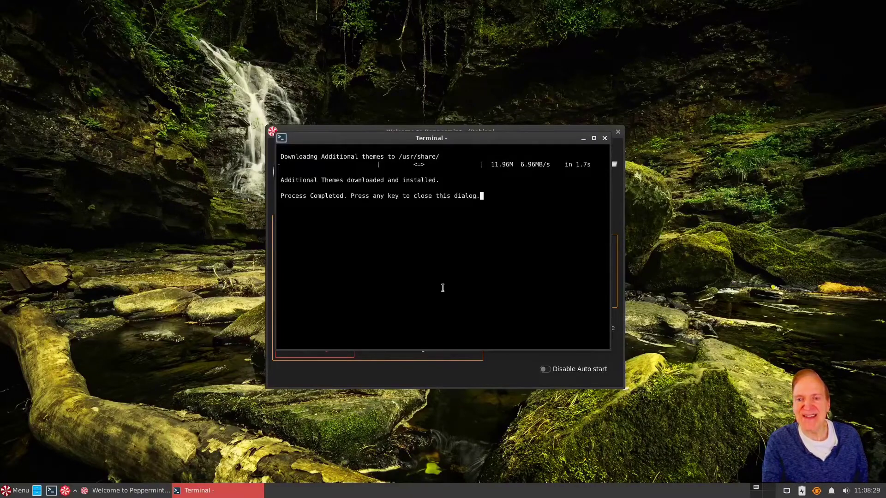
key("Return")
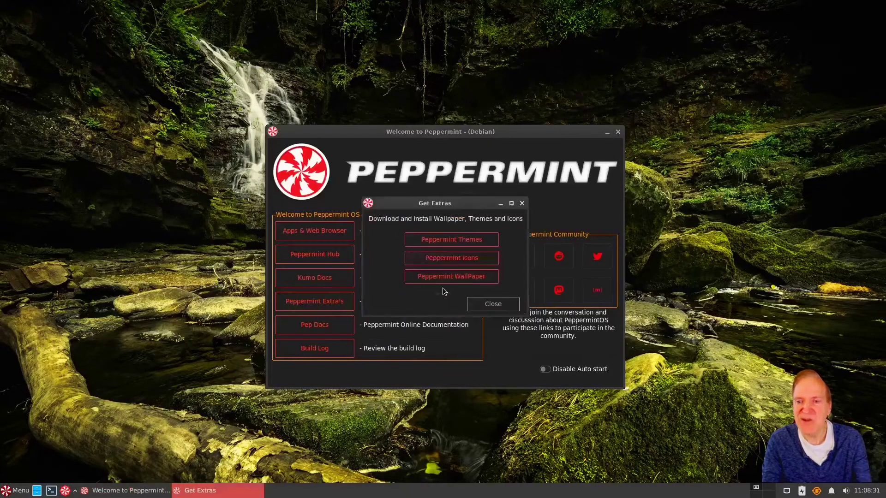
Install the additional Peppermint Icons after checking the CodeBerg connection.
left_click(448, 259)
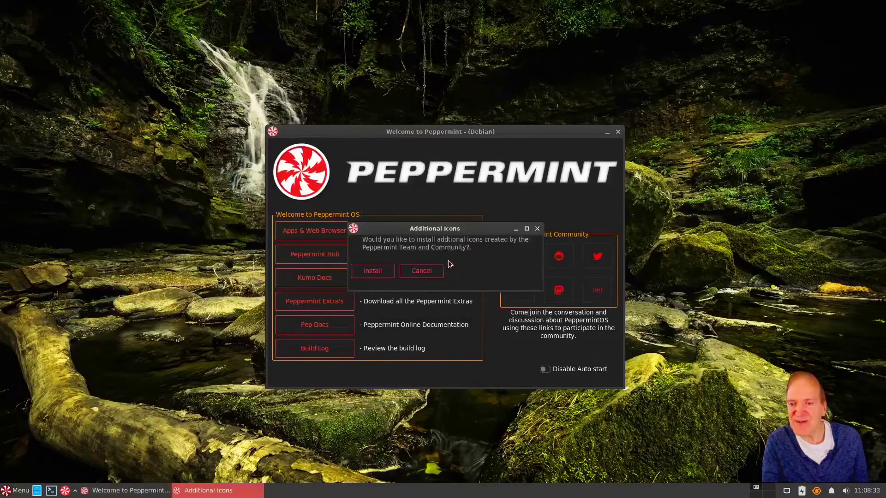
left_click(370, 271)
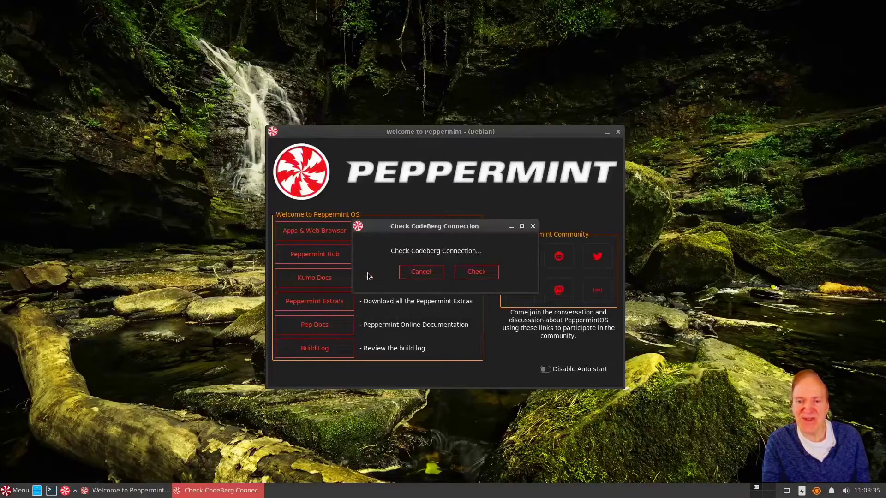
left_click(492, 277)
left_click(481, 273)
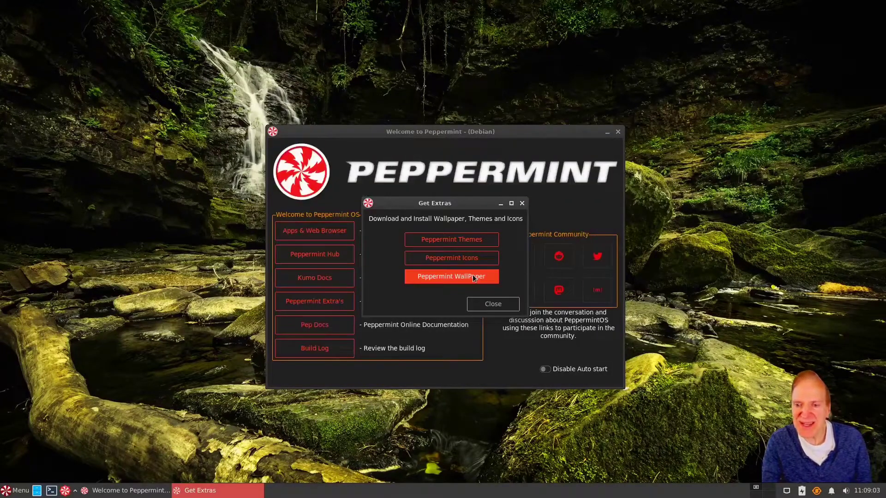
Install the additional Peppermint WallPaper collection after checking the CodeBerg connection, and dismiss the completed download terminal.
left_click(473, 277)
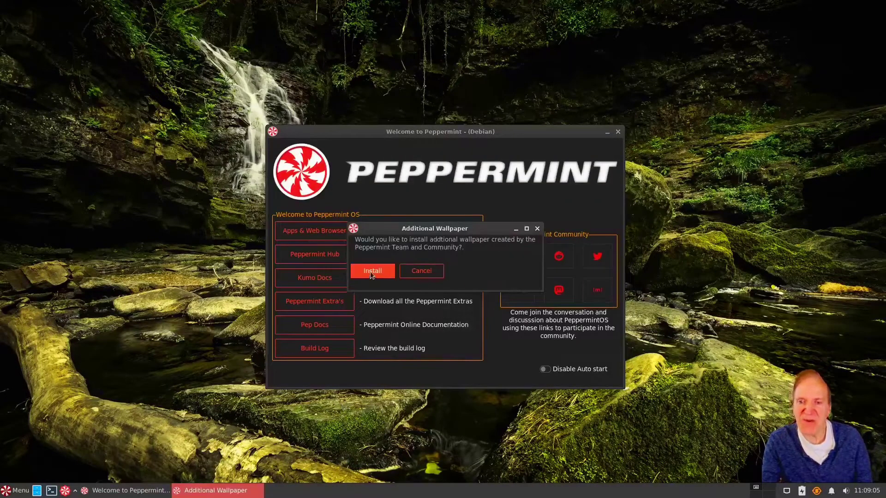
left_click(371, 273)
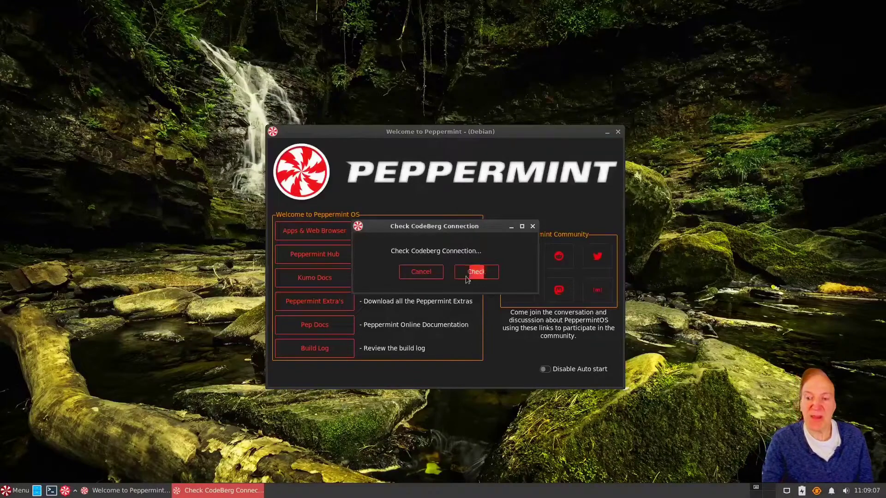
left_click(481, 277)
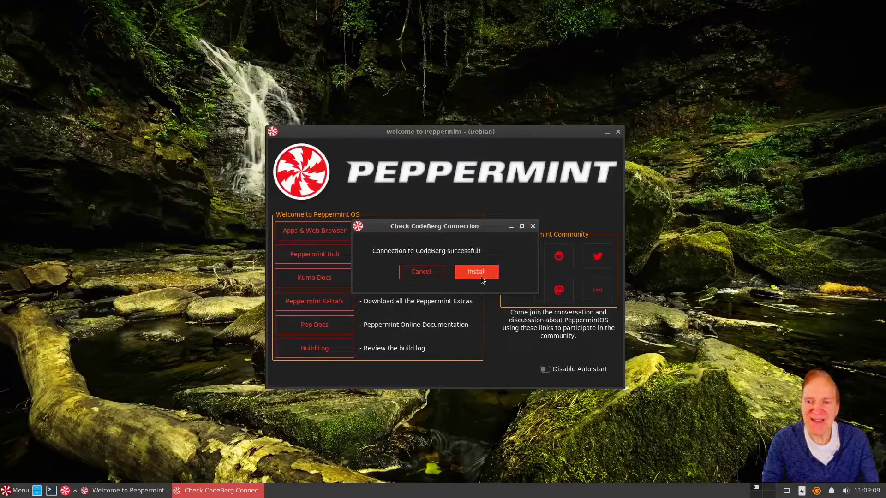
left_click(482, 271)
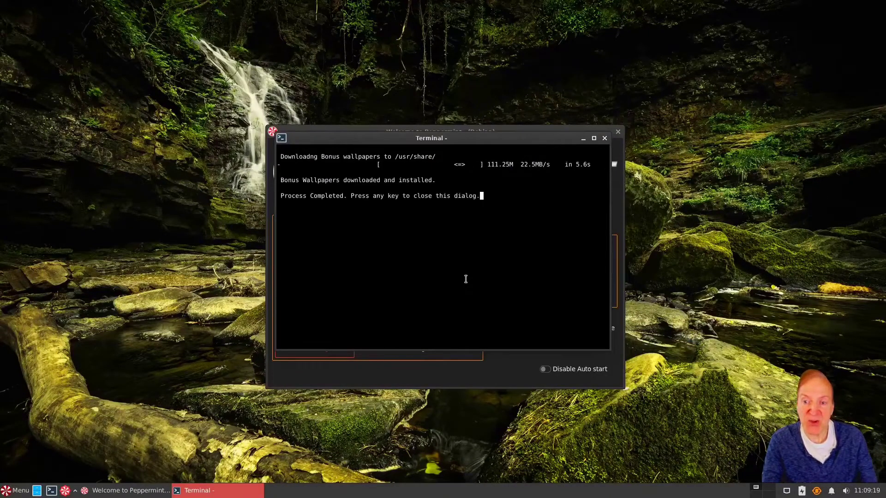
key("Return")
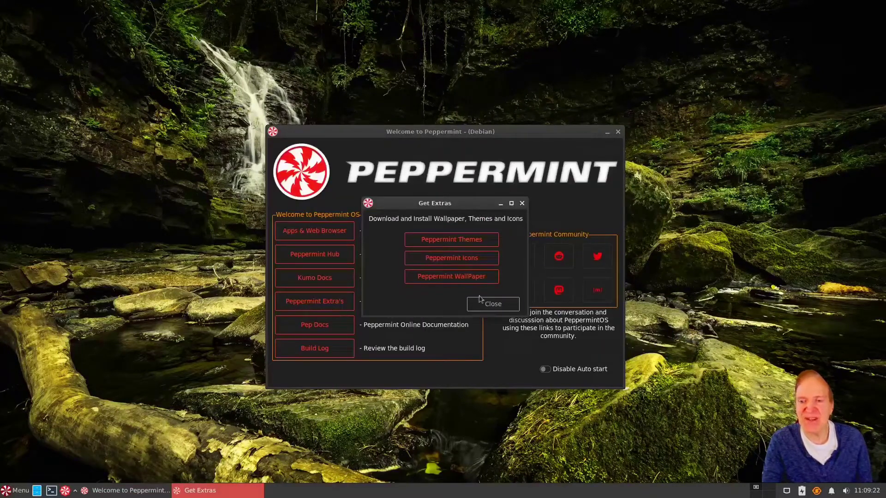
Close the extras dialog, turn on Disable Auto start for the Peppermint welcome window, and close that window.
left_click(492, 303)
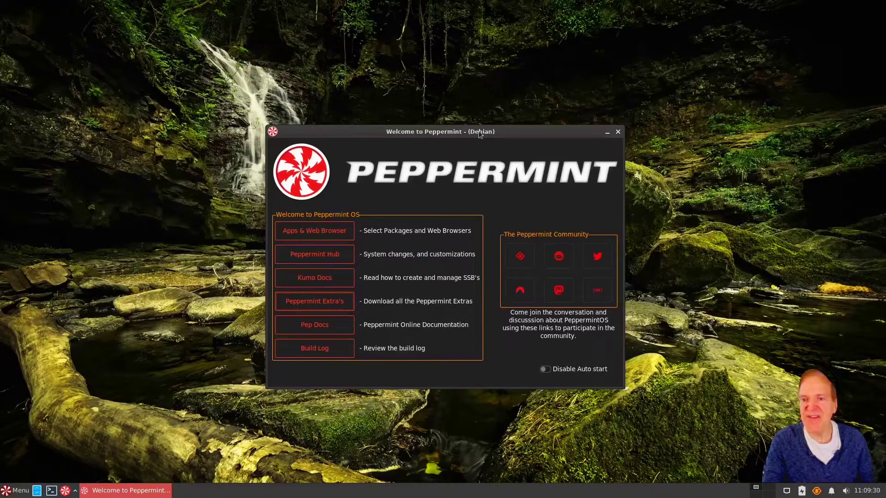
left_click(547, 370)
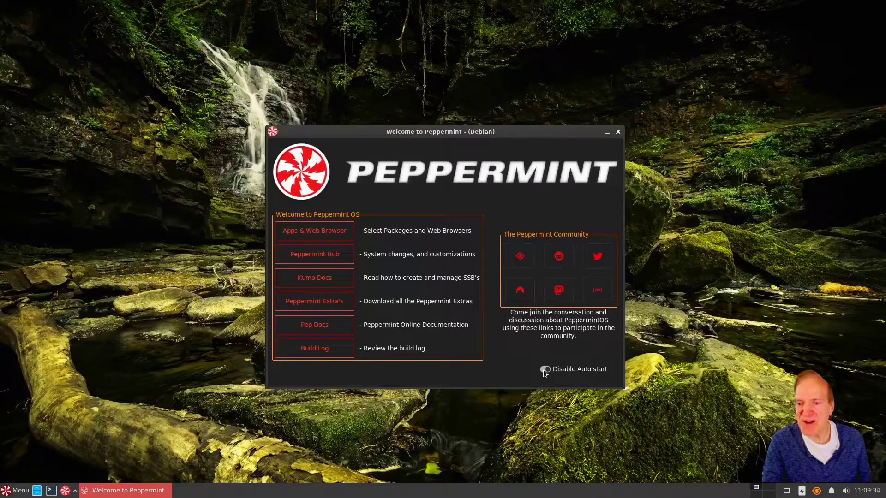
left_click(619, 132)
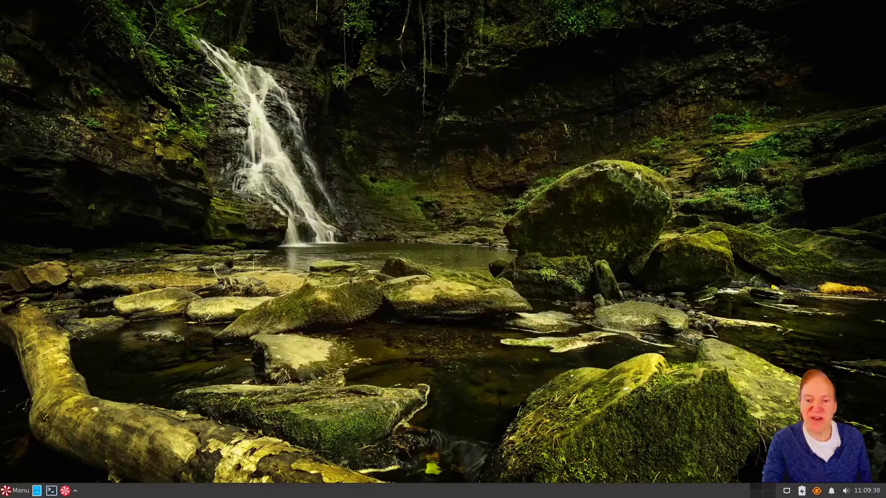
Check memory and CPU usage with htop in a terminal at an enlarged text size, then quit htop.
left_click(51, 490)
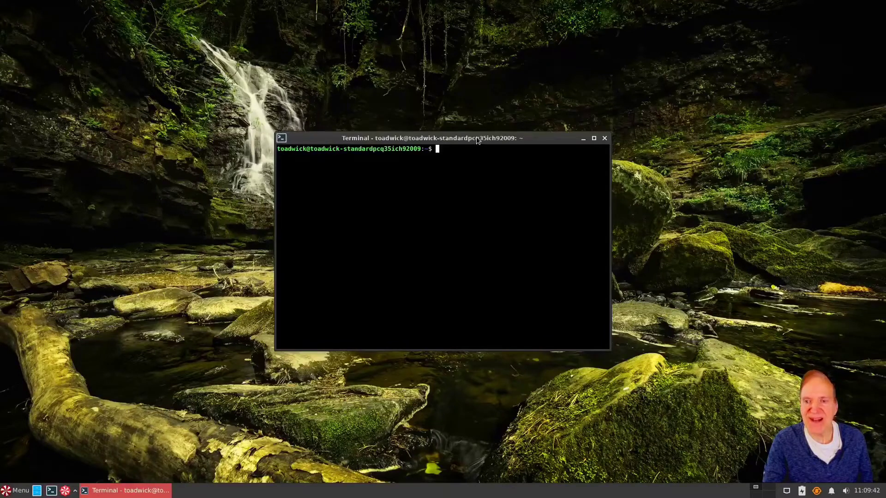
left_click_drag(476, 137, 470, 140)
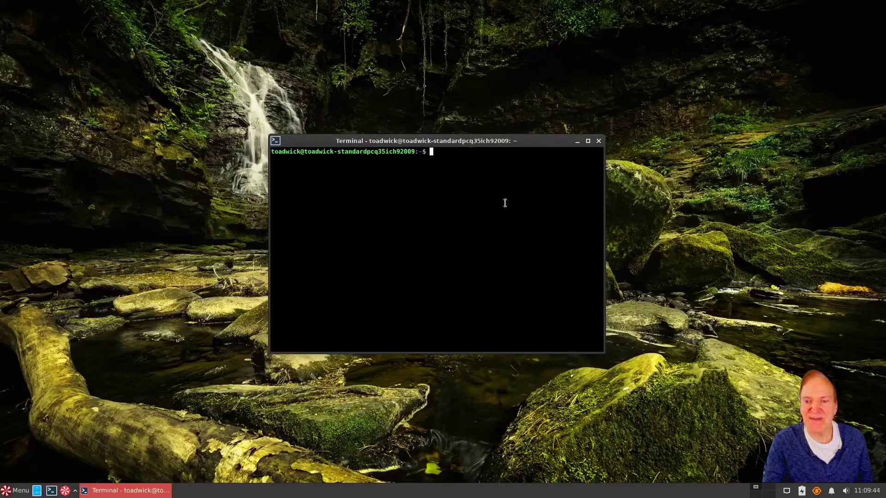
type("htop")
key("Return")
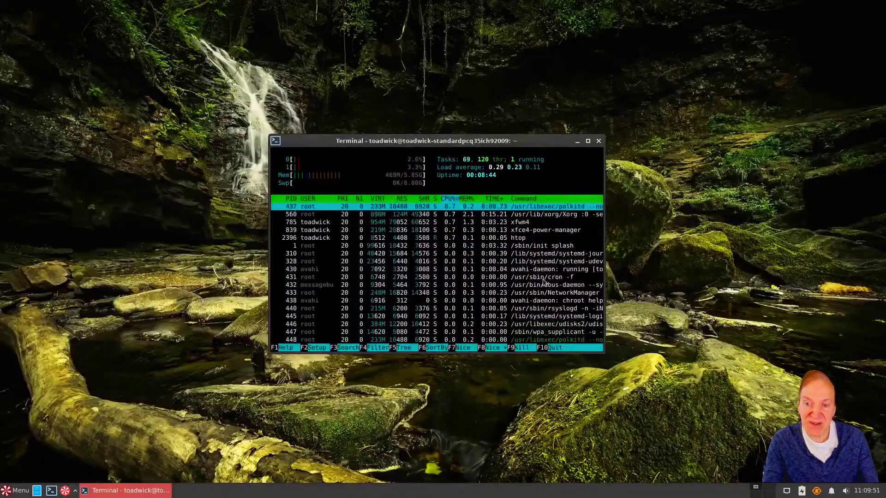
key("ctrl+plus")
key("ctrl+plus")
key("ctrl+plus")
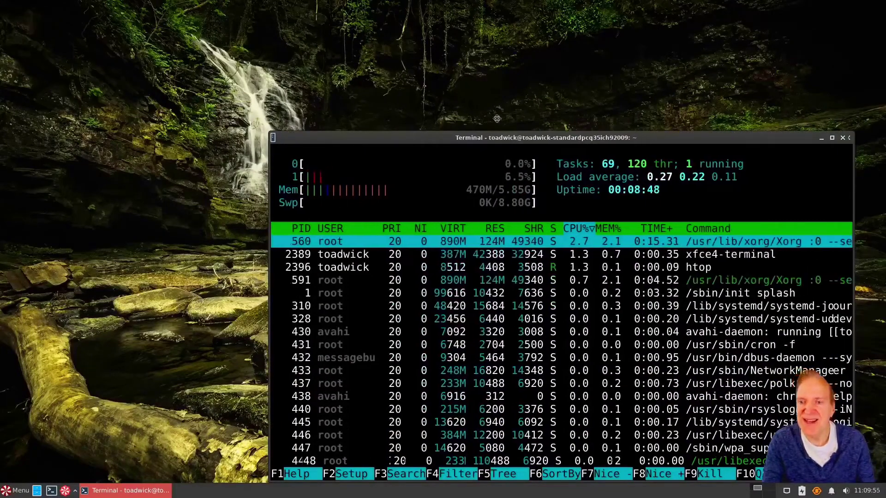
left_click_drag(526, 132, 443, 66)
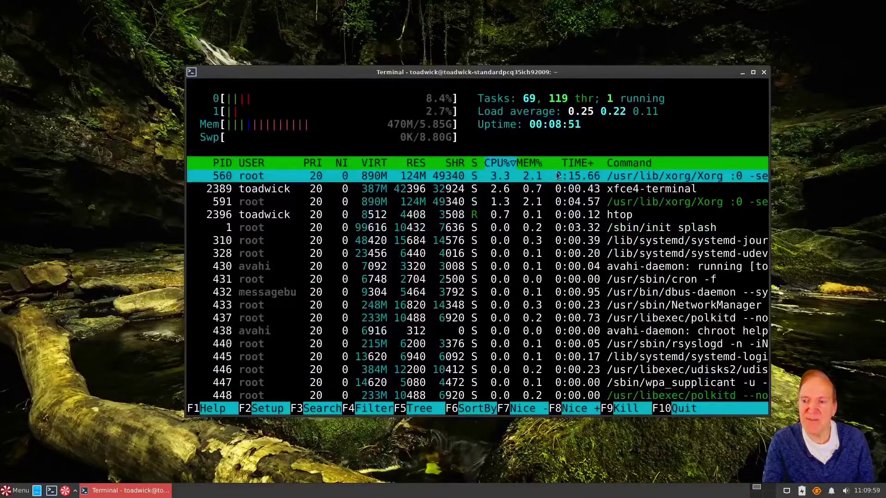
key("F10")
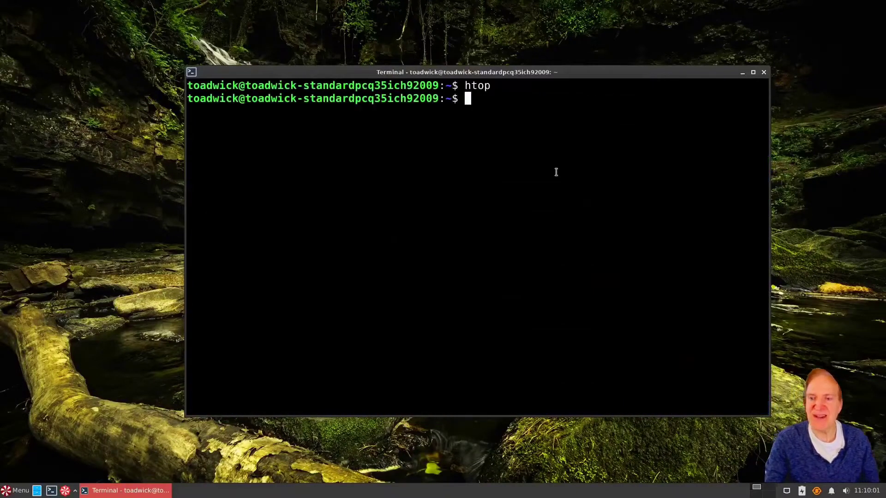
Check the kernel version with uname -r, then close the terminal.
type("uname ")
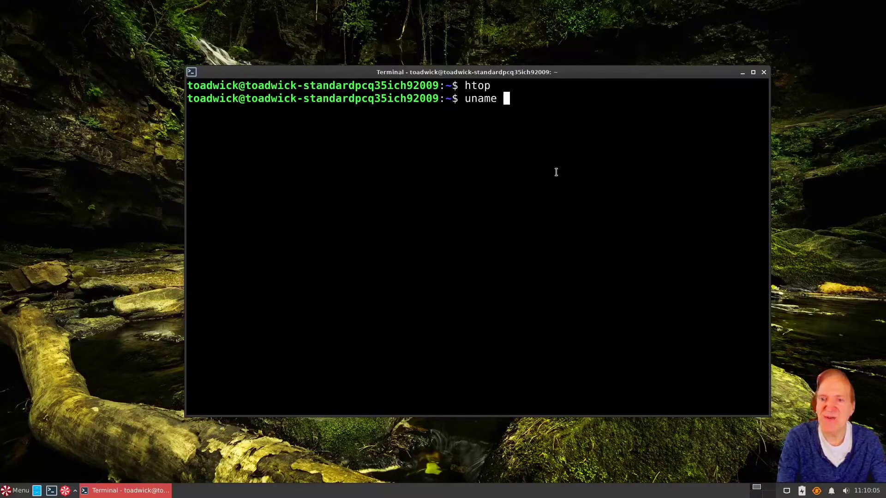
type("-r")
key("Return")
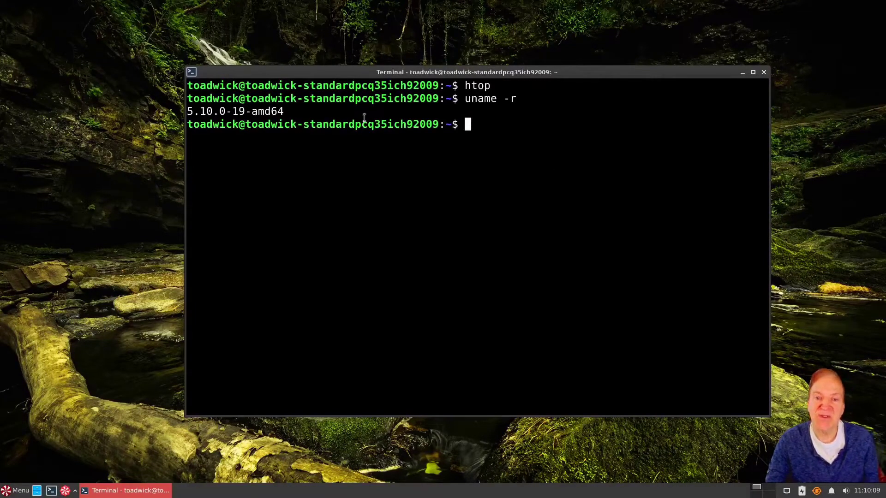
left_click(764, 73)
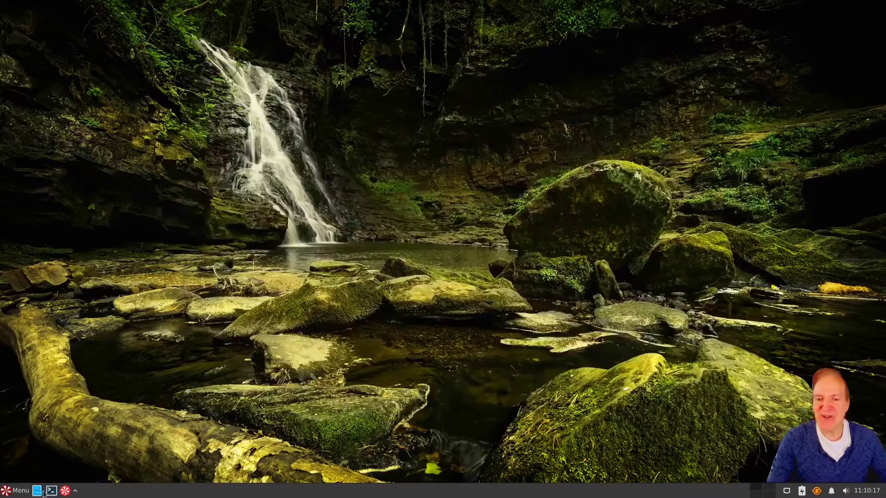
Look over the application menu's categories, then open the home folder in the file manager and reposition its window.
left_click(19, 491)
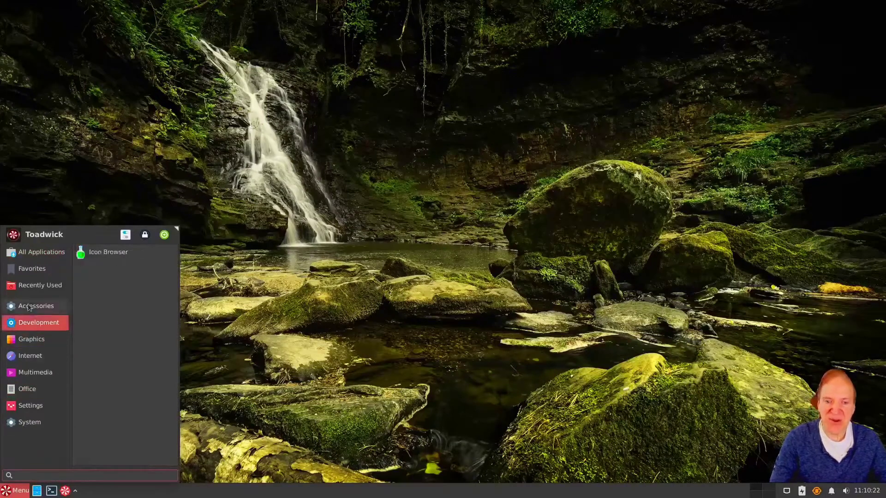
left_click(37, 491)
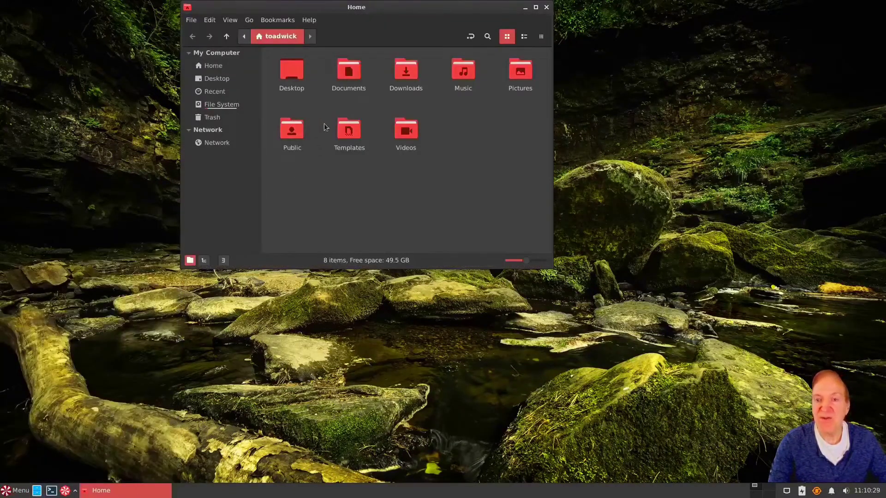
left_click_drag(350, 6, 239, 88)
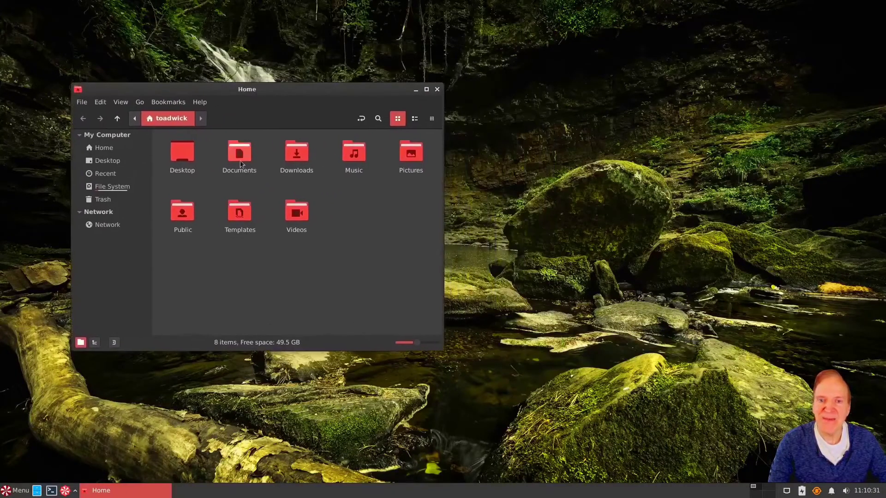
Look at the second workspace, return to the first one, and view the wired network connection options.
left_click(75, 492)
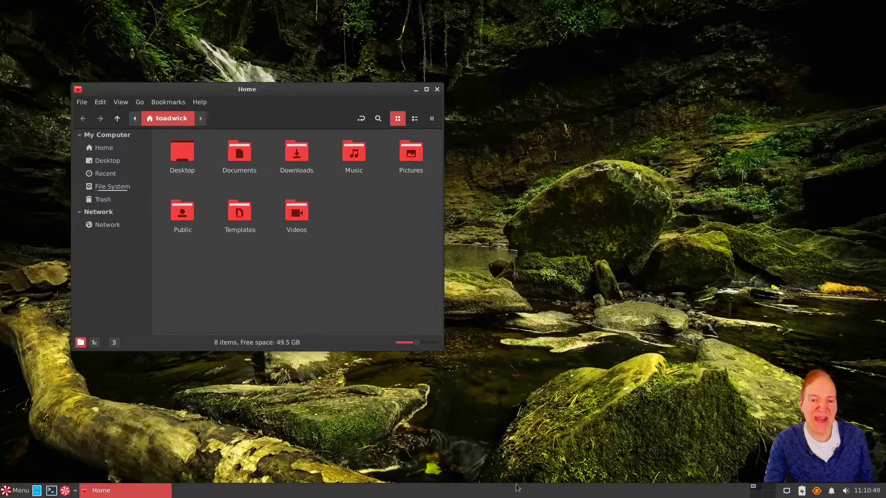
left_click(766, 492)
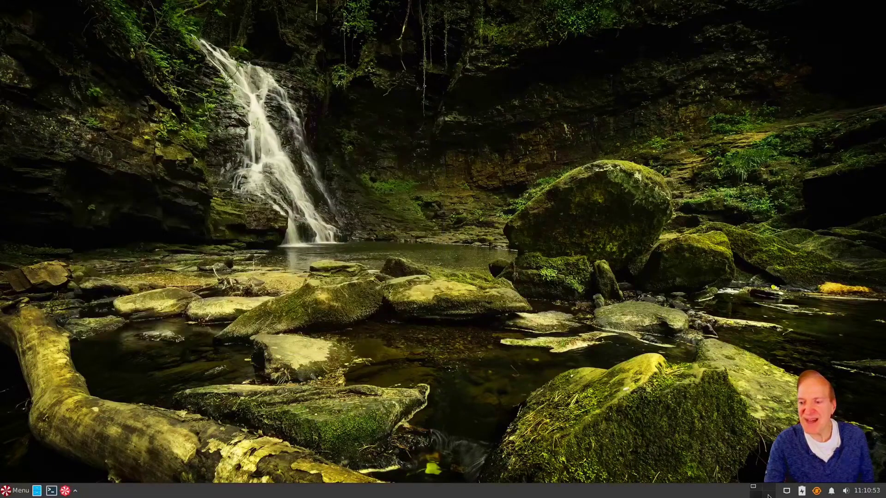
left_click(754, 487)
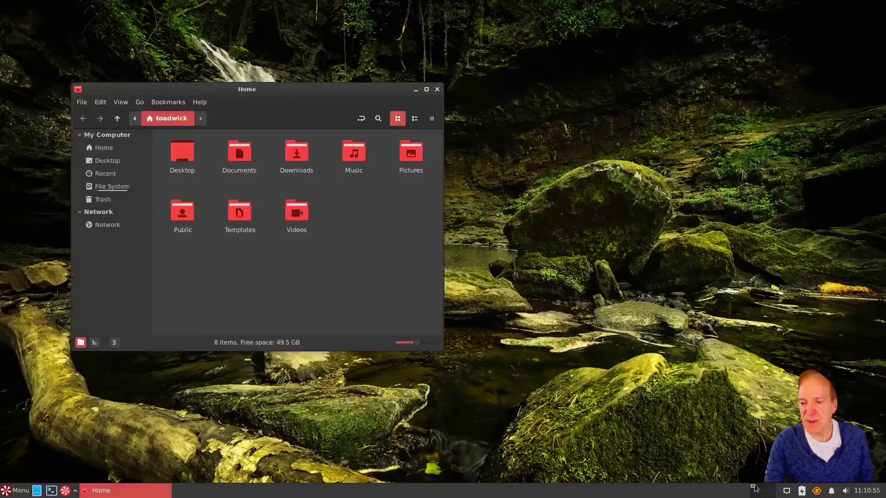
left_click(787, 491)
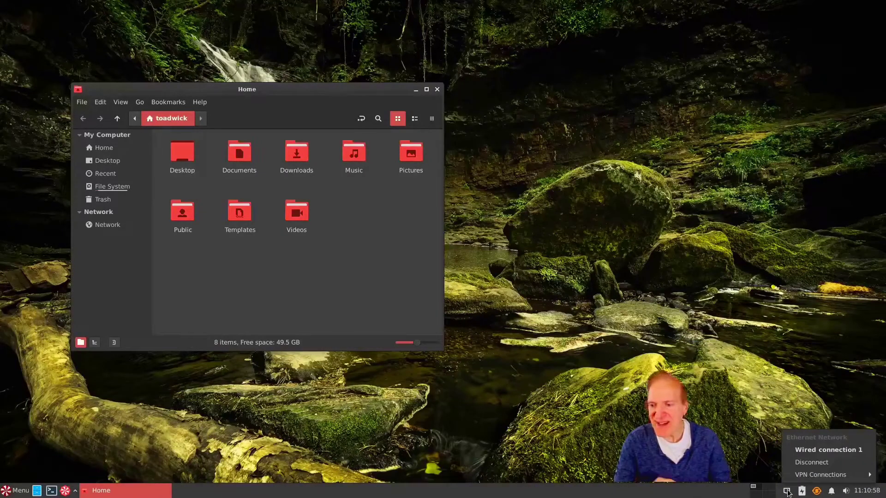
Turn on Presentation mode in the power options, then turn it off again.
left_click(802, 492)
left_click(802, 493)
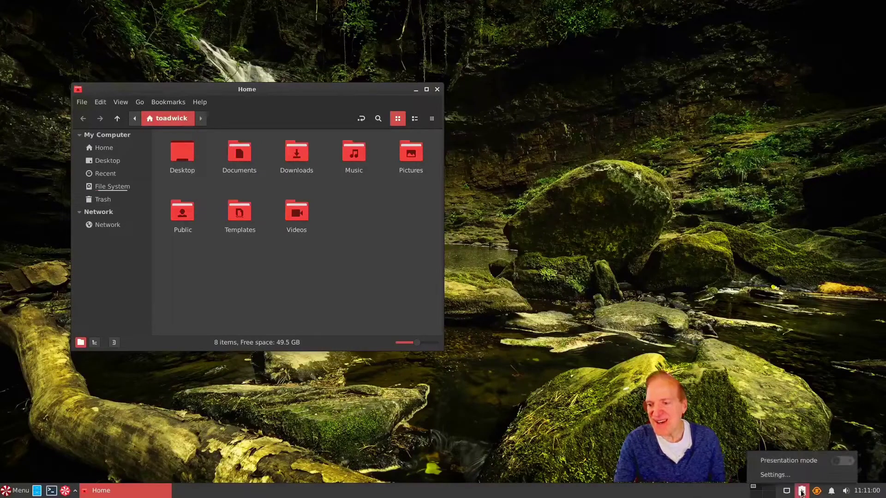
left_click(851, 464)
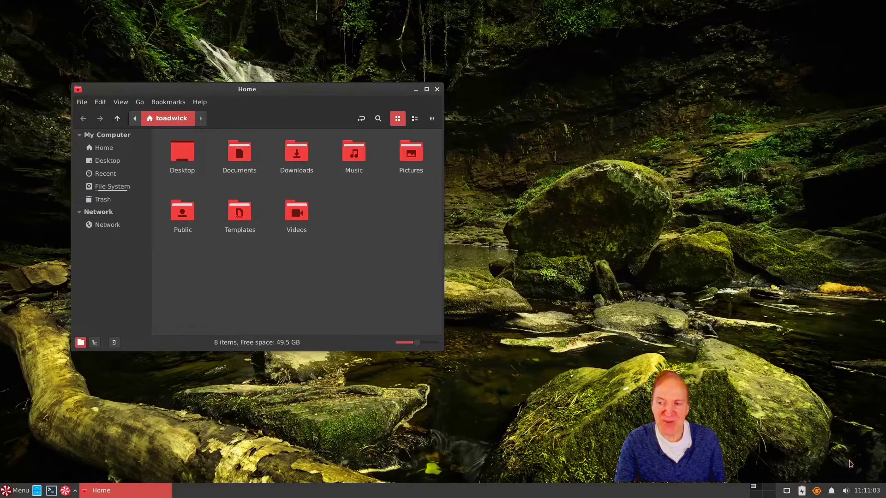
left_click(801, 493)
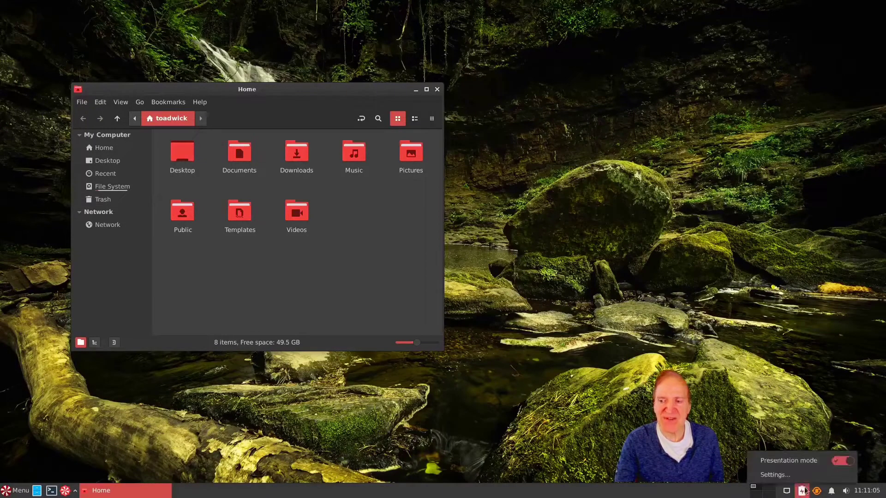
left_click(838, 463)
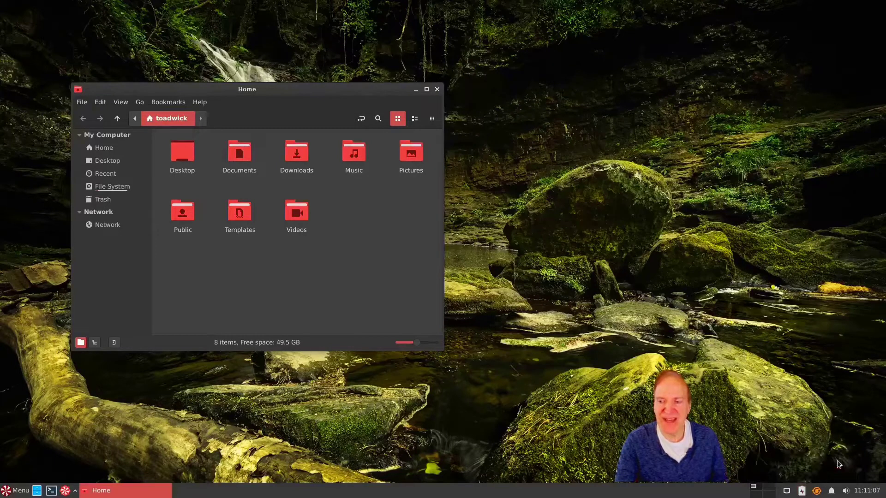
Review the System, Display and Security settings in Power Manager, including the sleep lock option, then close it.
left_click(802, 492)
left_click(784, 471)
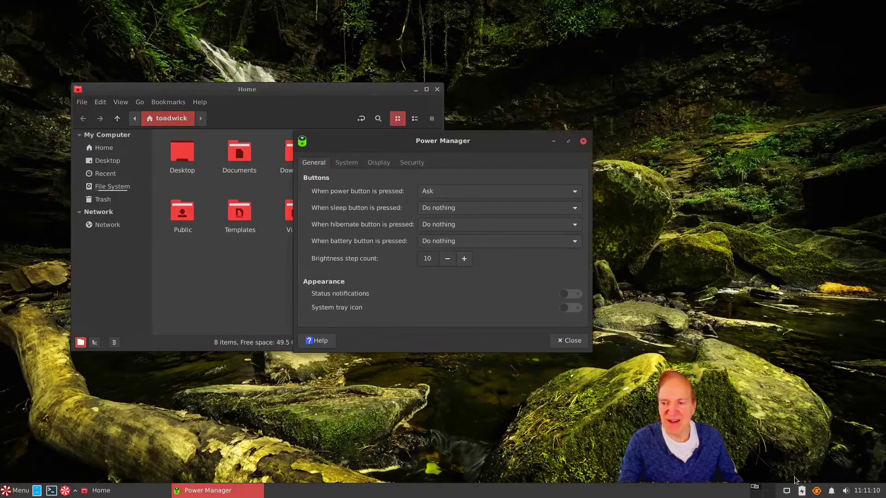
left_click(350, 164)
left_click(384, 163)
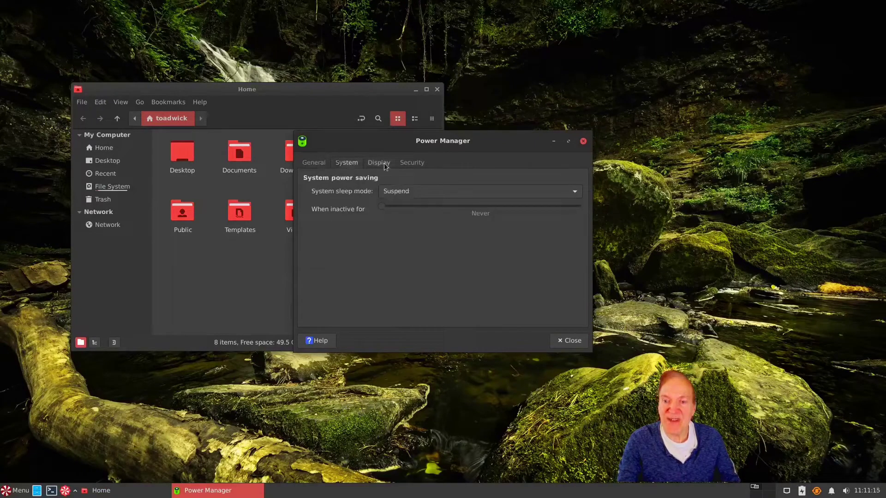
left_click(414, 162)
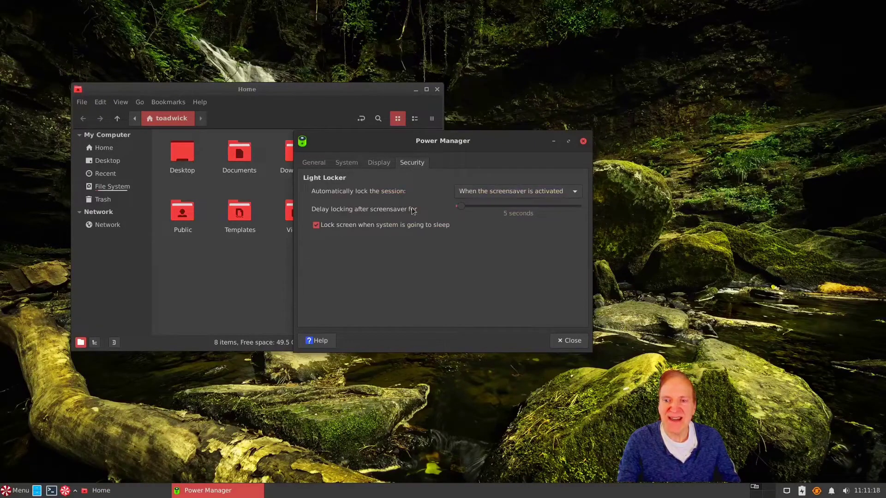
left_click(318, 226)
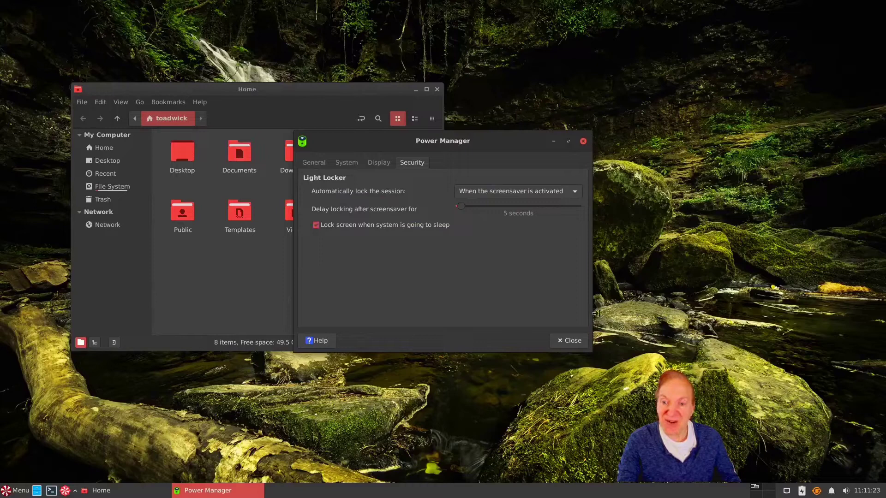
left_click(572, 341)
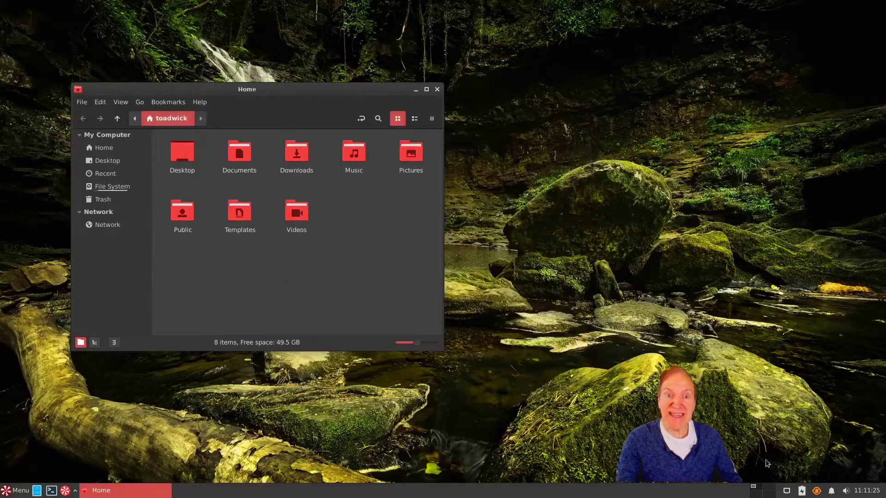
Run the Peppermint CLI Updater to install system updates, authorising it with the account password.
left_click(817, 492)
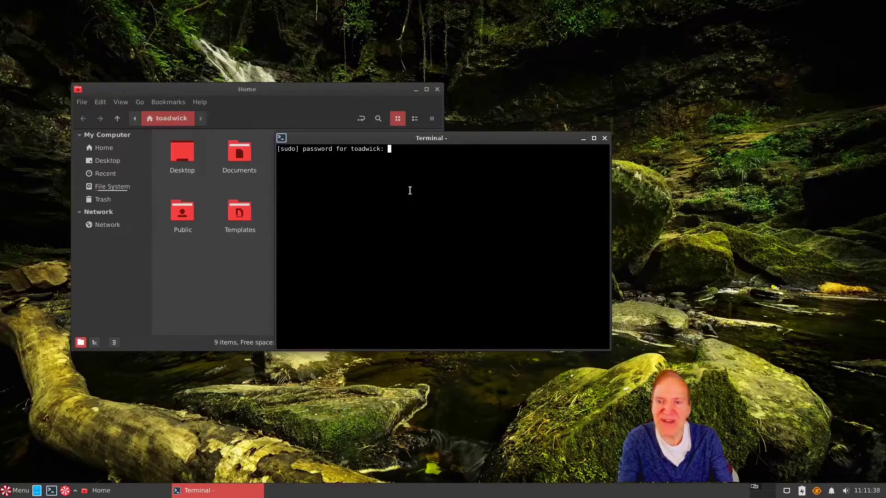
key("Return")
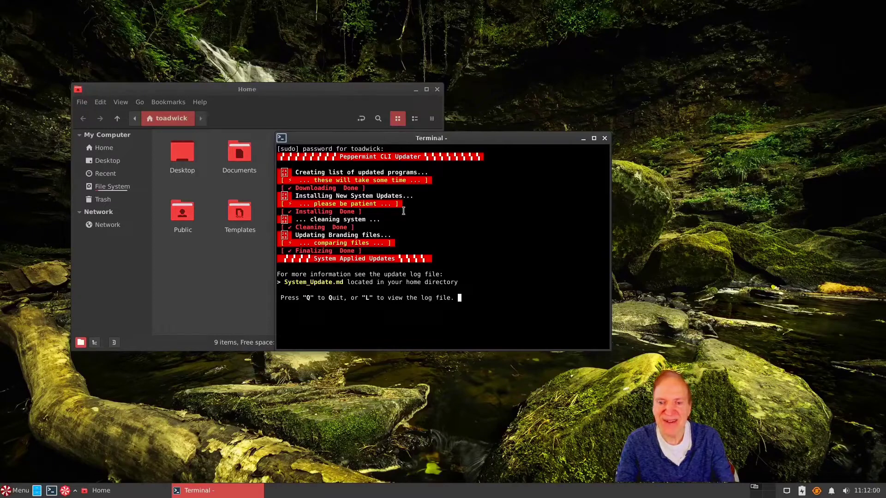
Quit the system updater and view the notification options, including Do not disturb.
key("q")
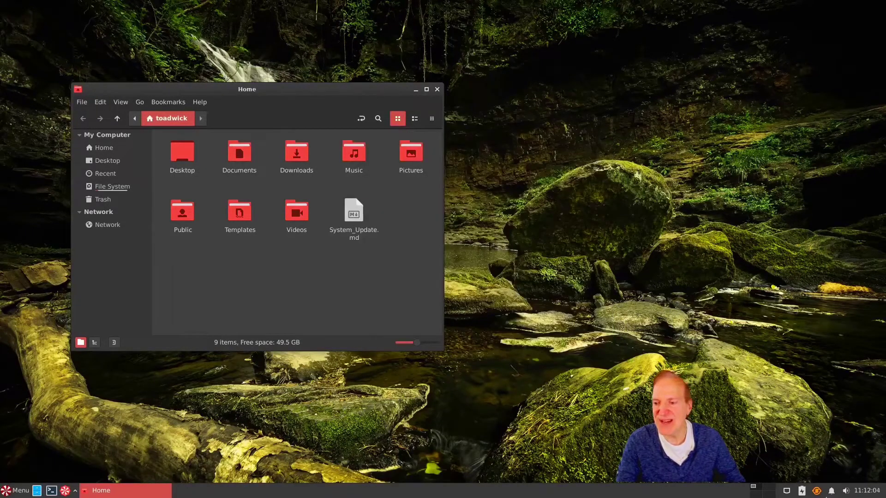
left_click(831, 490)
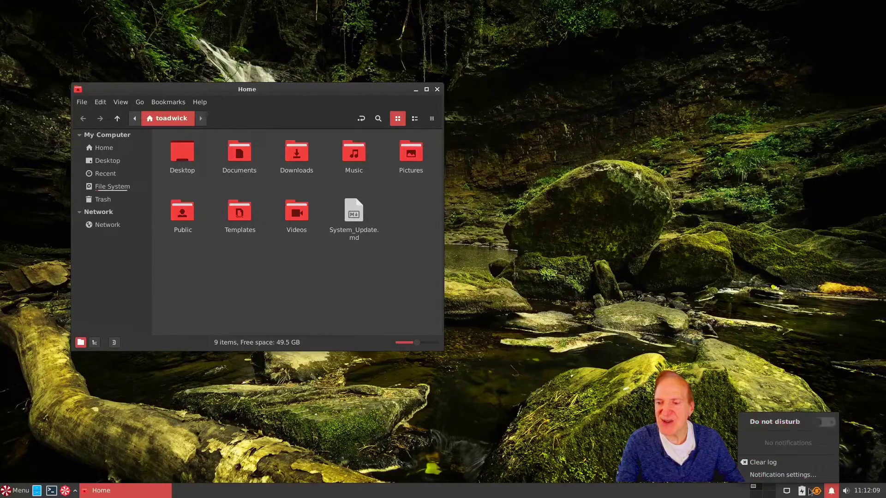
Review the output devices, input devices and playback volume in the audio mixer, close it, and view the clock's calendar.
left_click(847, 492)
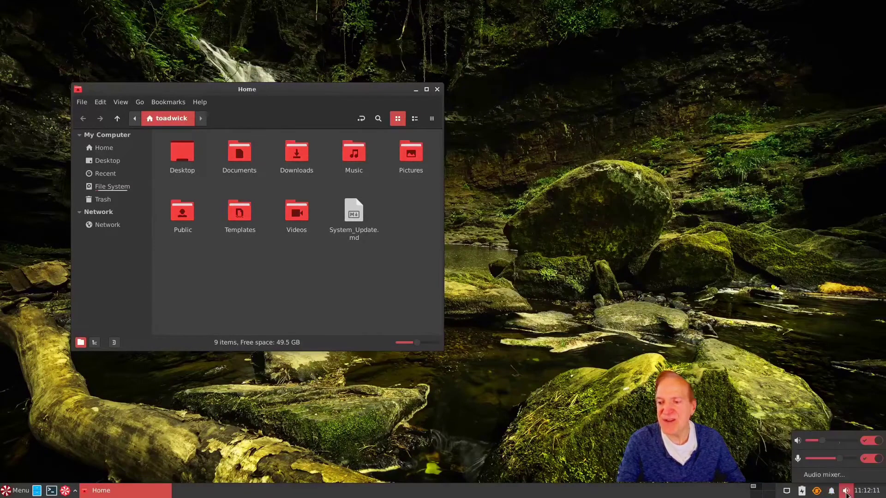
left_click(824, 475)
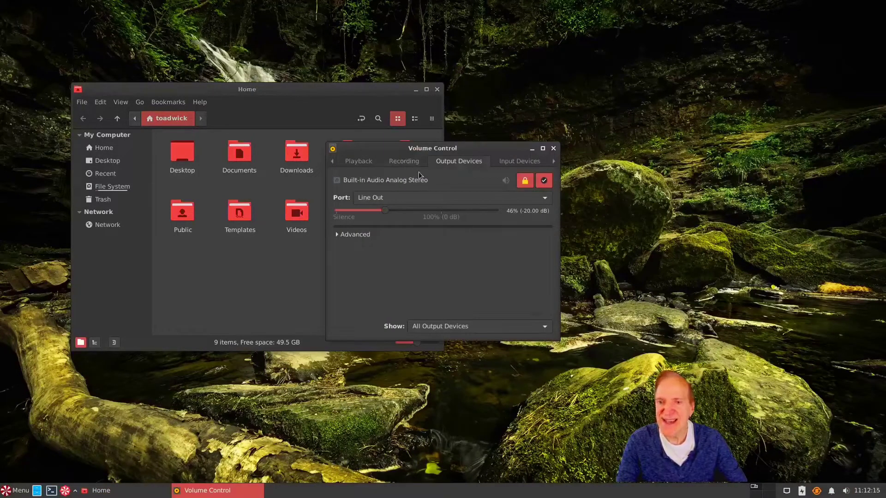
left_click(512, 162)
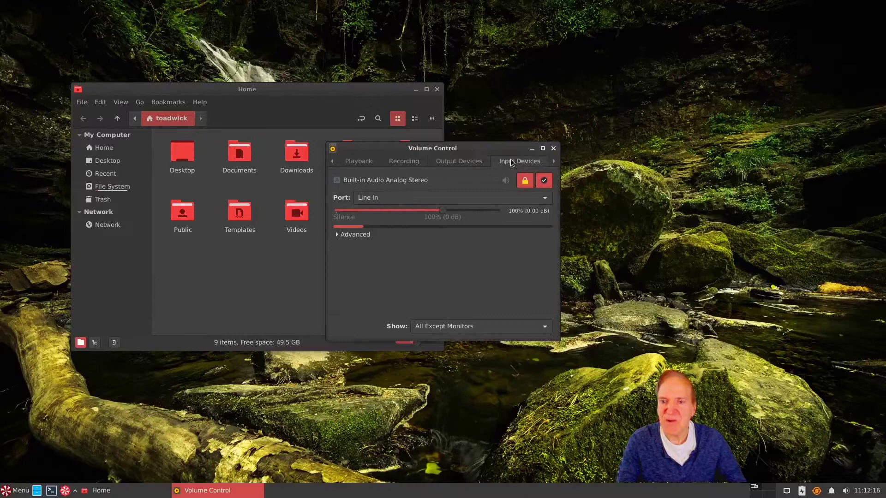
left_click(354, 164)
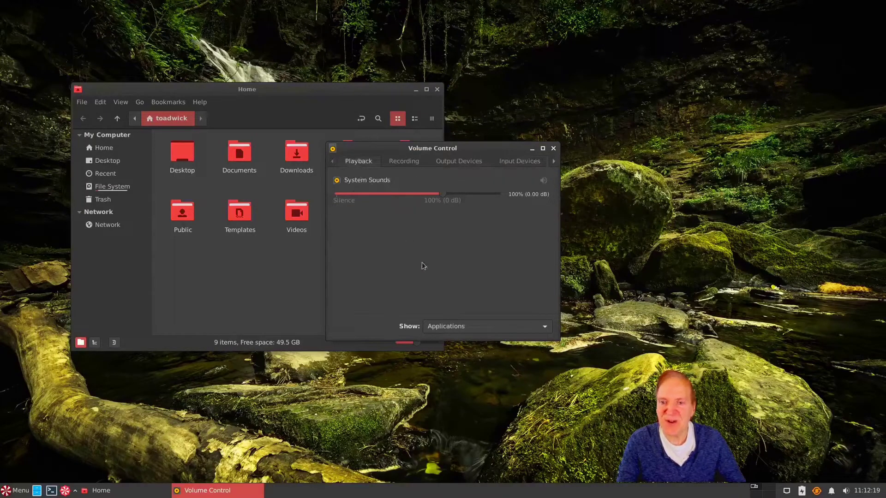
left_click(554, 149)
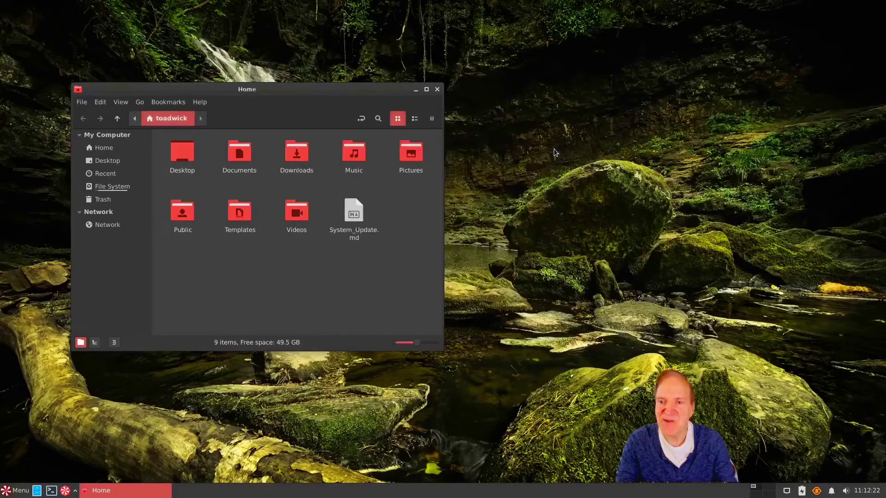
left_click(868, 492)
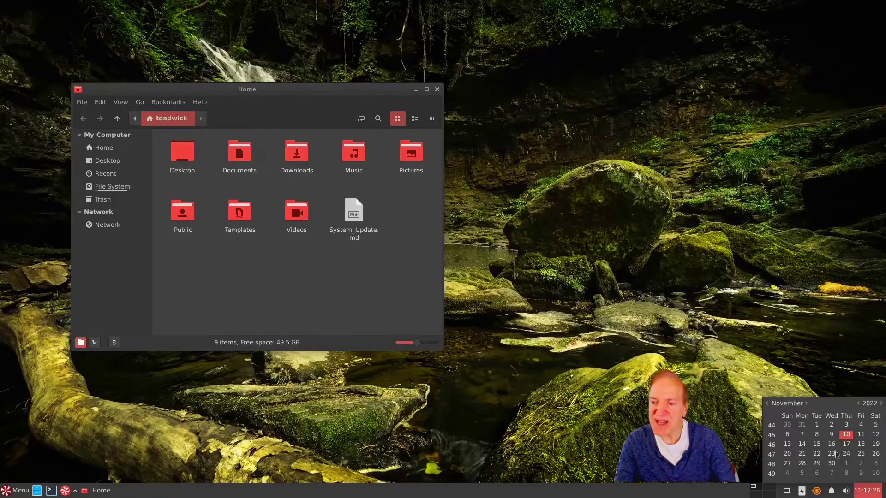
left_click(870, 493)
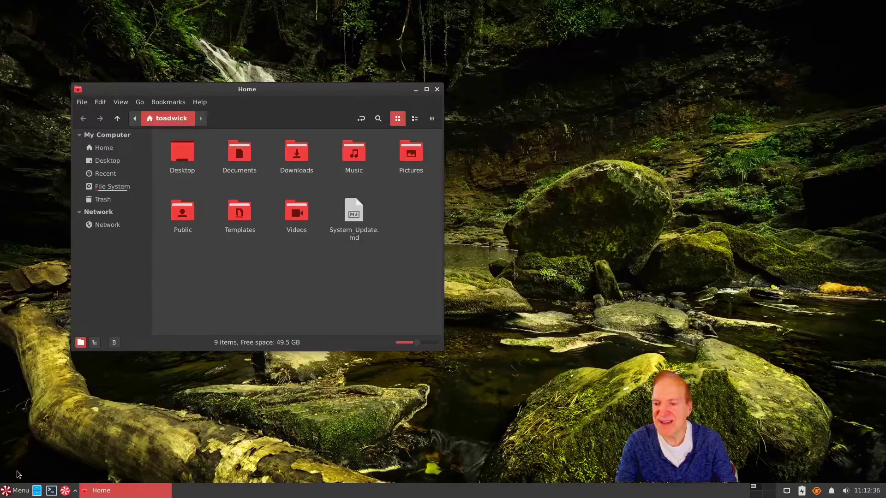
Browse the full list of installed Accessories applications.
left_click(13, 490)
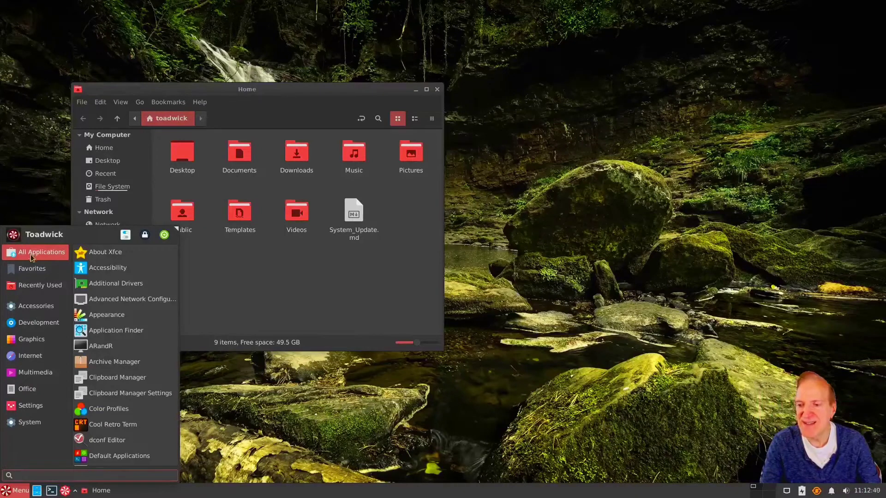
mouse_move(33, 289)
mouse_move(33, 306)
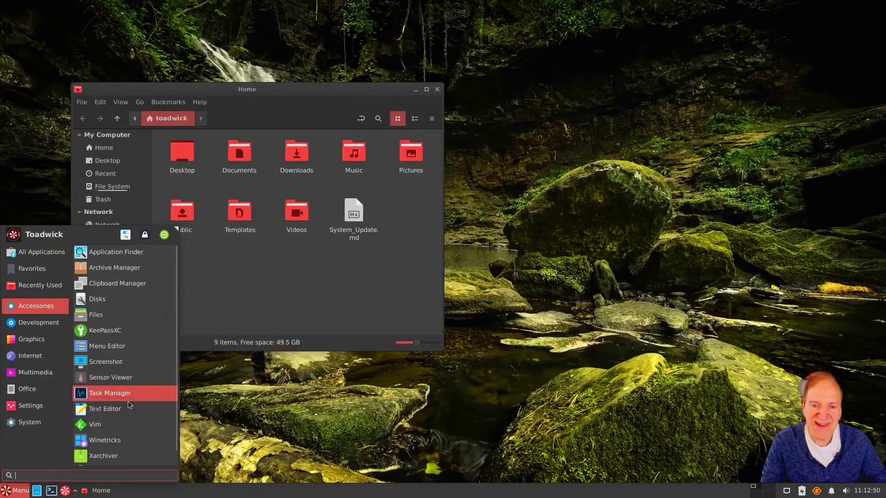
scroll(137, 402, "down", 1)
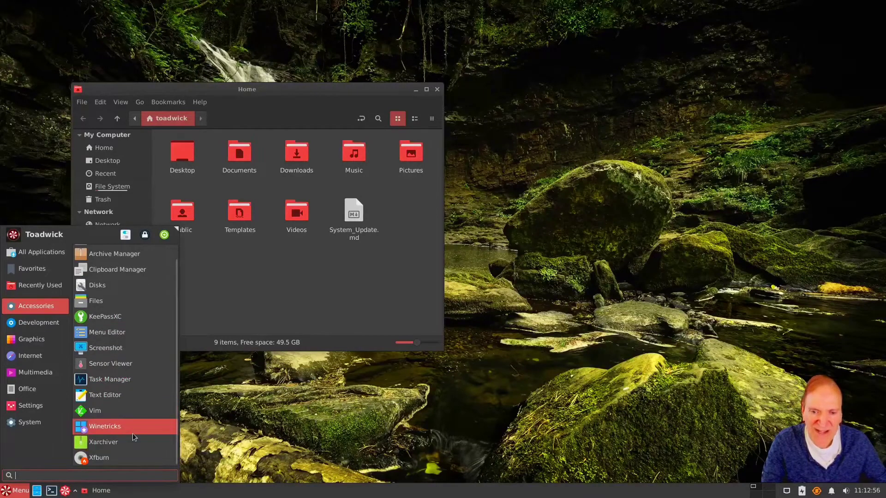
Look through the installed Development, Graphics, Internet, Multimedia and Office applications.
left_click(31, 339)
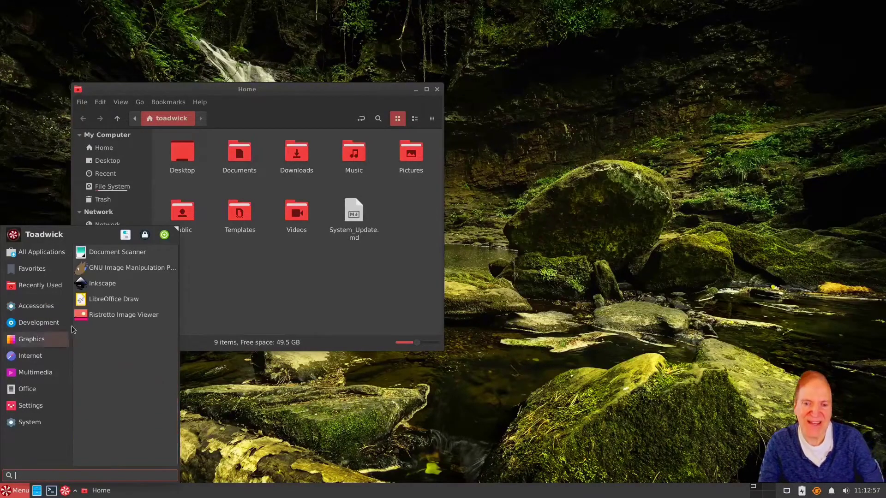
left_click(46, 326)
left_click(29, 306)
left_click(29, 324)
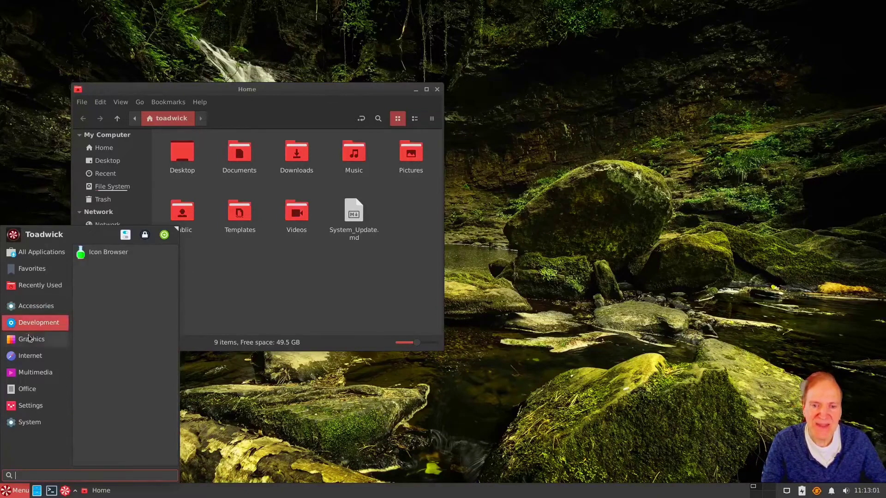
left_click(29, 340)
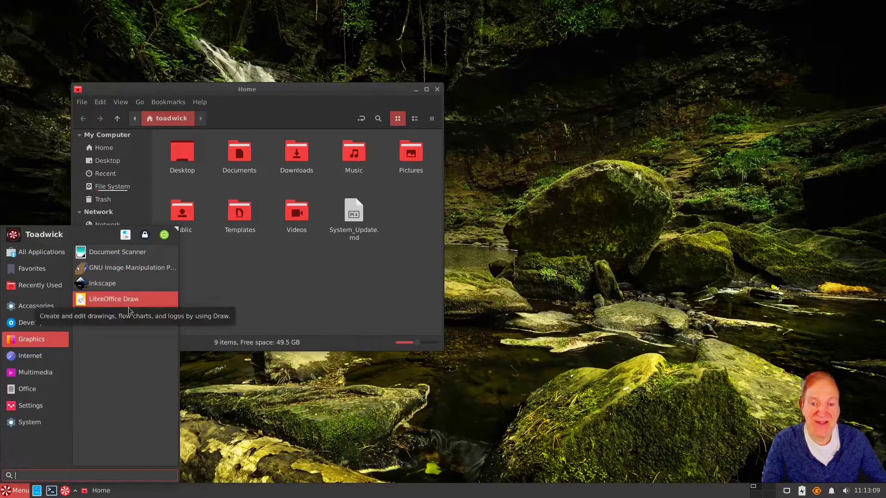
left_click(41, 356)
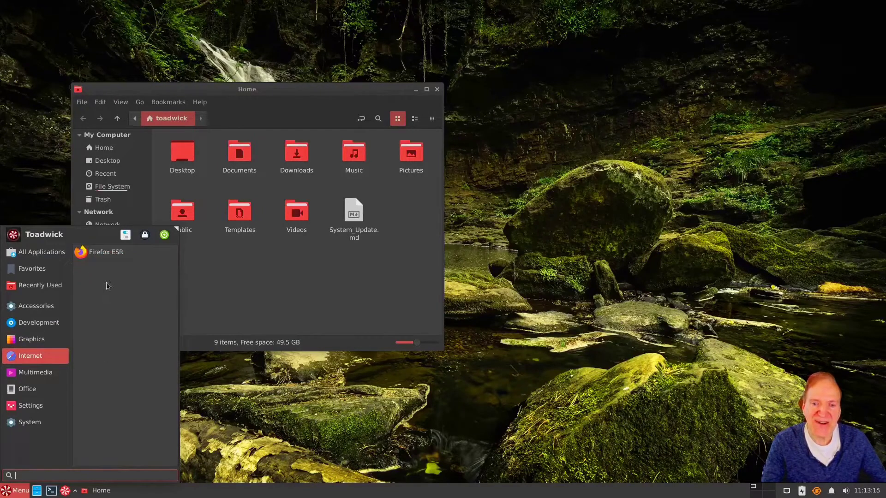
left_click(34, 376)
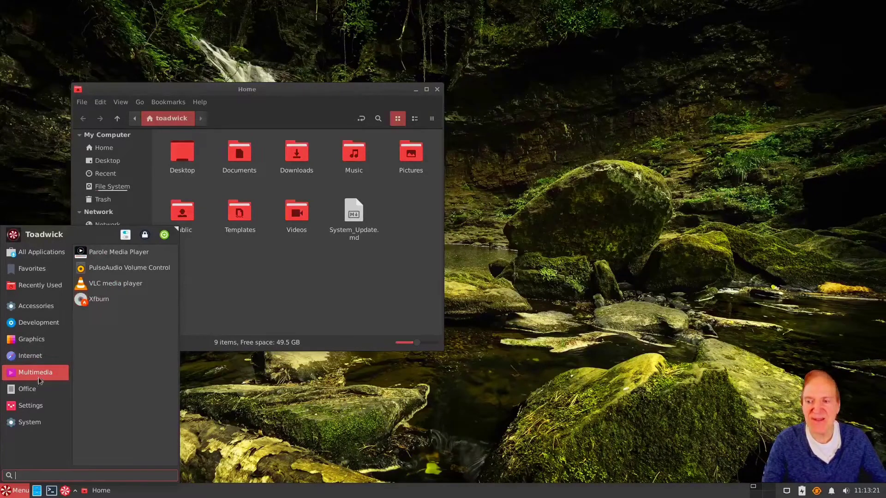
left_click(27, 389)
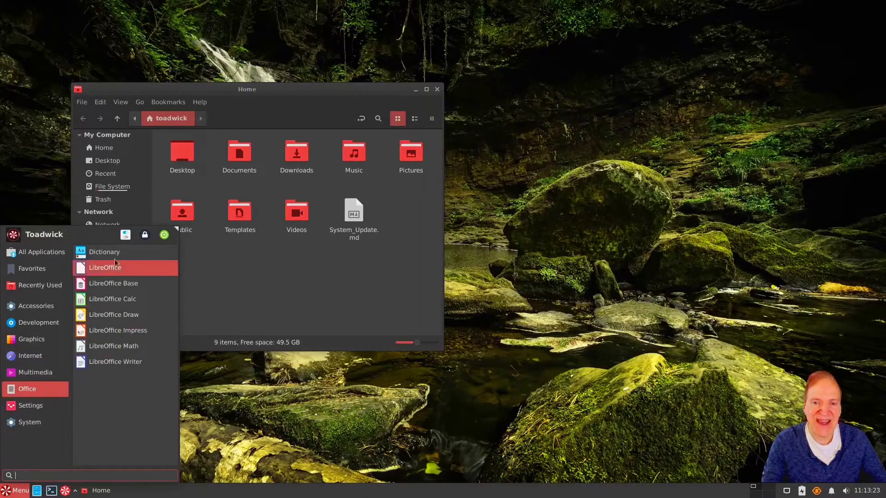
Launch LibreOffice Calc, dismiss the tip of the day, and check the LibreOffice version information.
left_click(111, 300)
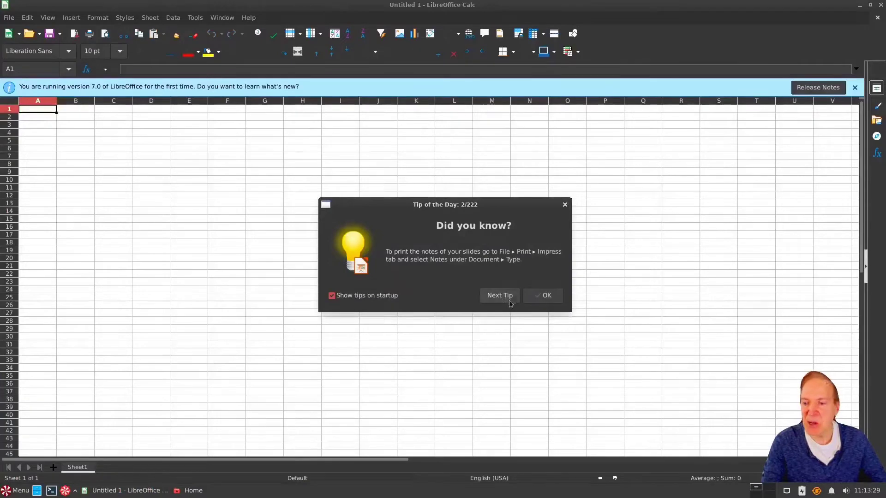
left_click(545, 295)
left_click(249, 19)
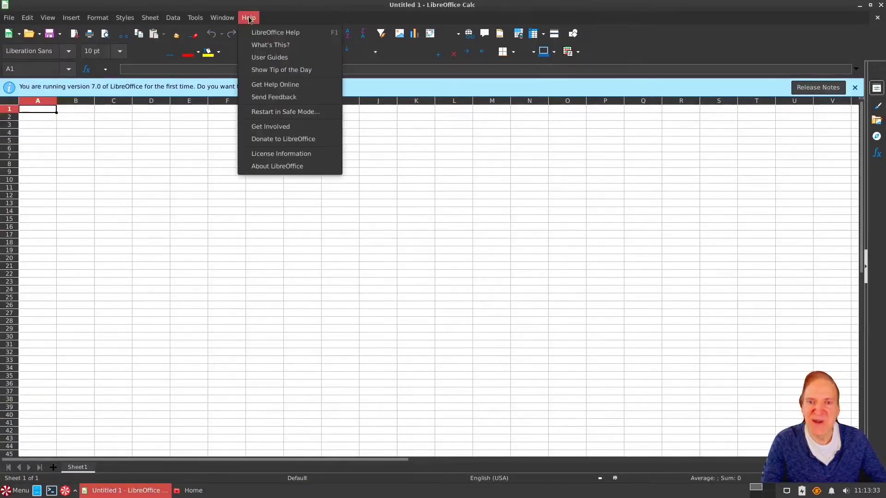
left_click(271, 167)
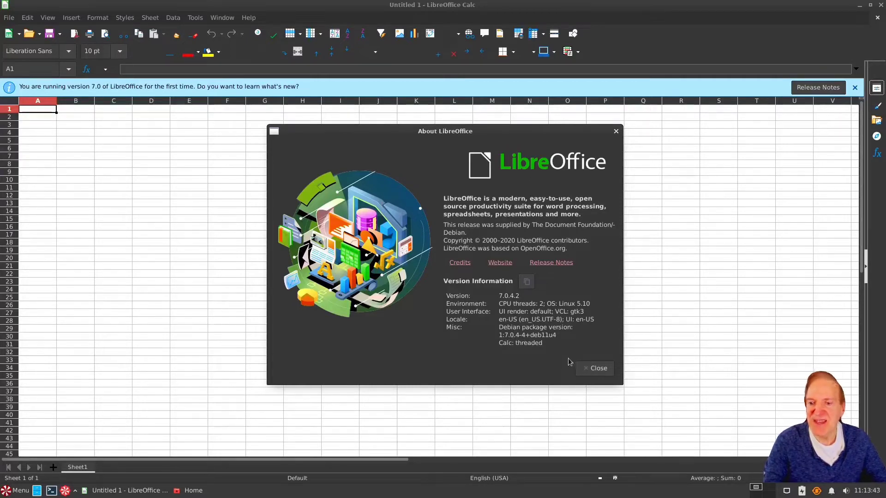
left_click(593, 368)
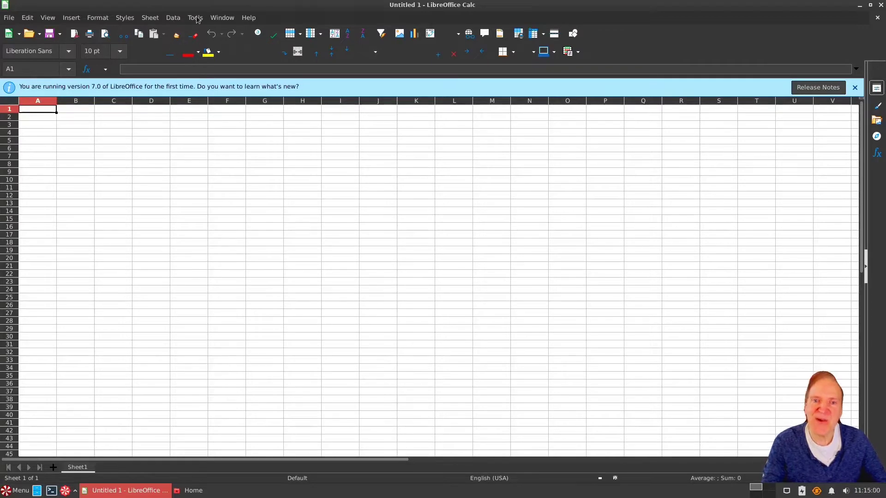
Open the LibreOffice options and check which color schemes are available under Application Colors.
left_click(195, 18)
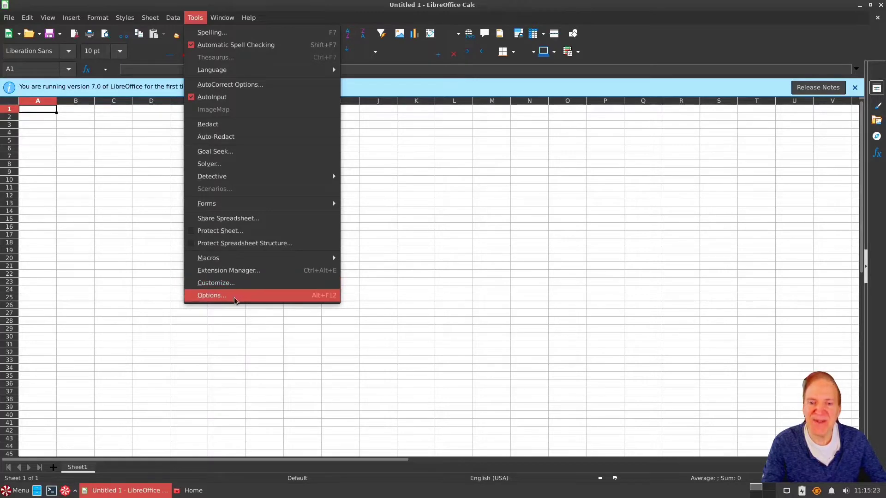
left_click(234, 298)
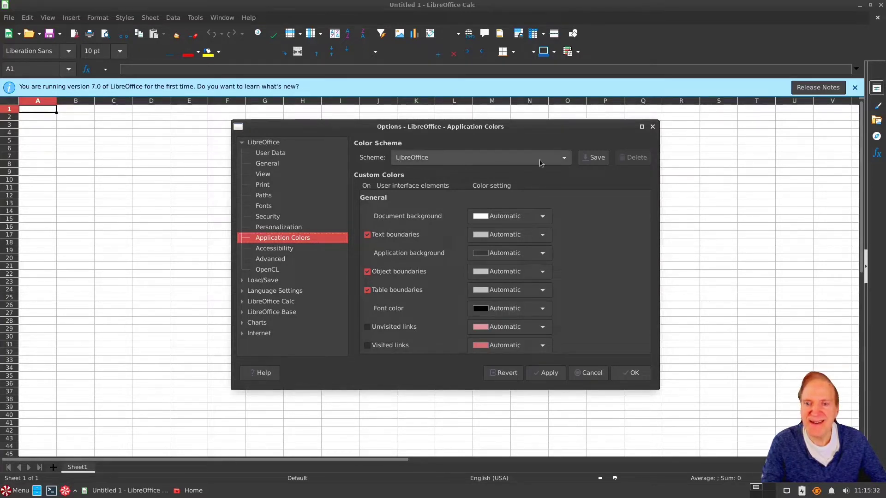
left_click(565, 159)
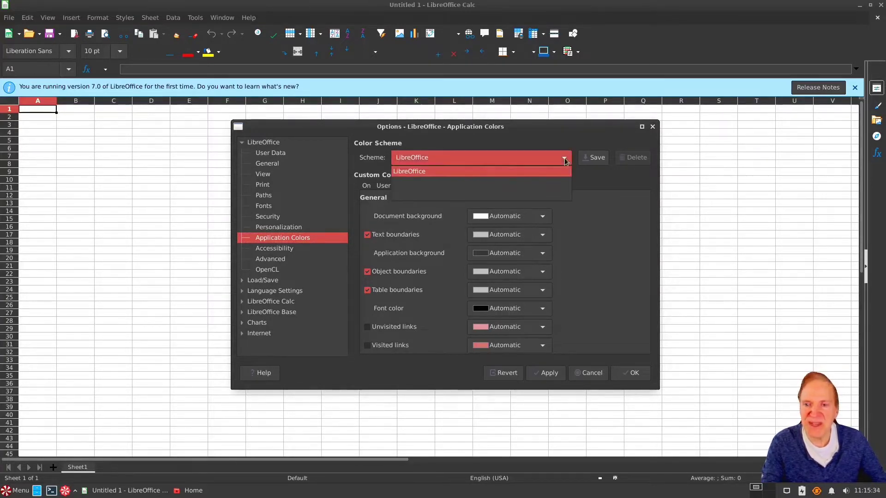
left_click(565, 160)
Switch LibreOffice's personalization to a preinstalled theme and apply the white one.
left_click(281, 227)
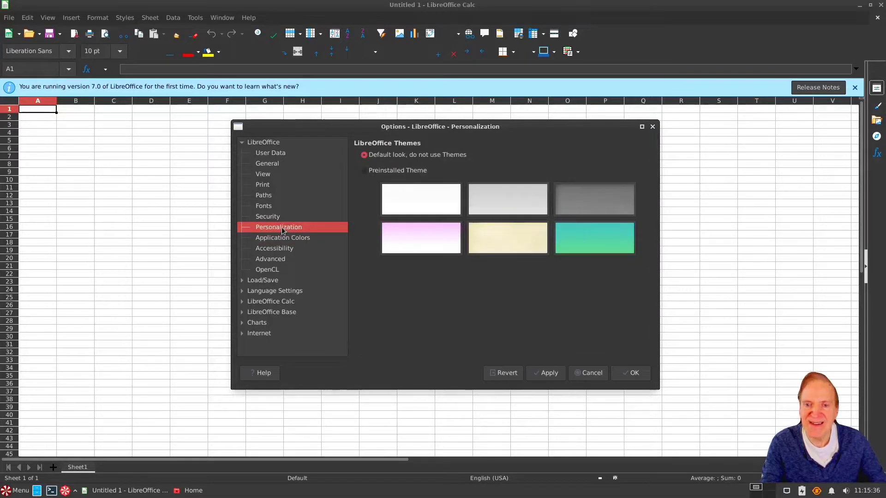
left_click(367, 172)
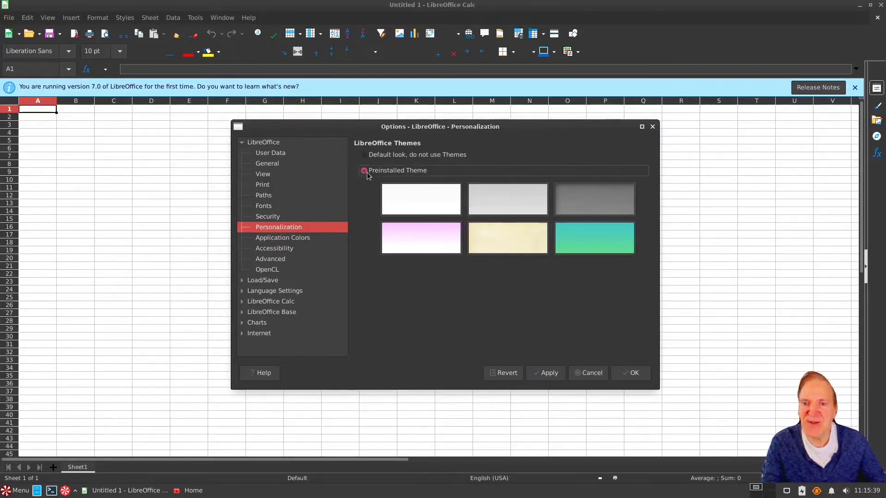
left_click(441, 205)
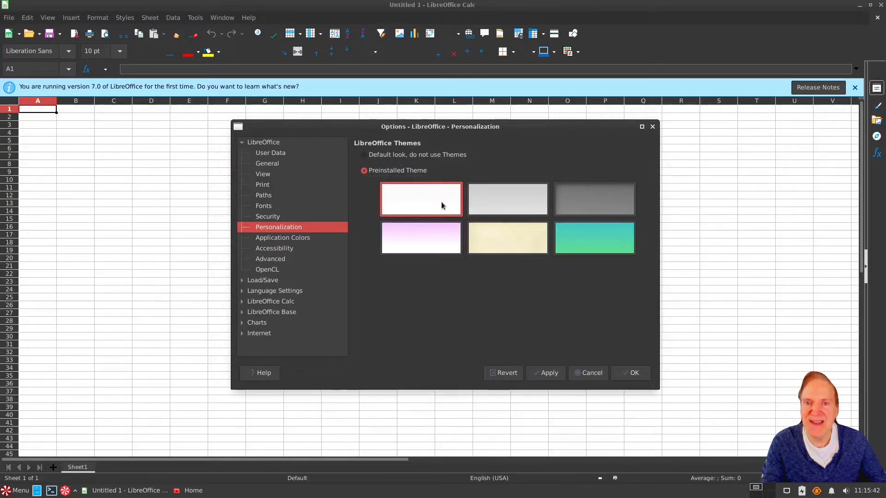
left_click(548, 376)
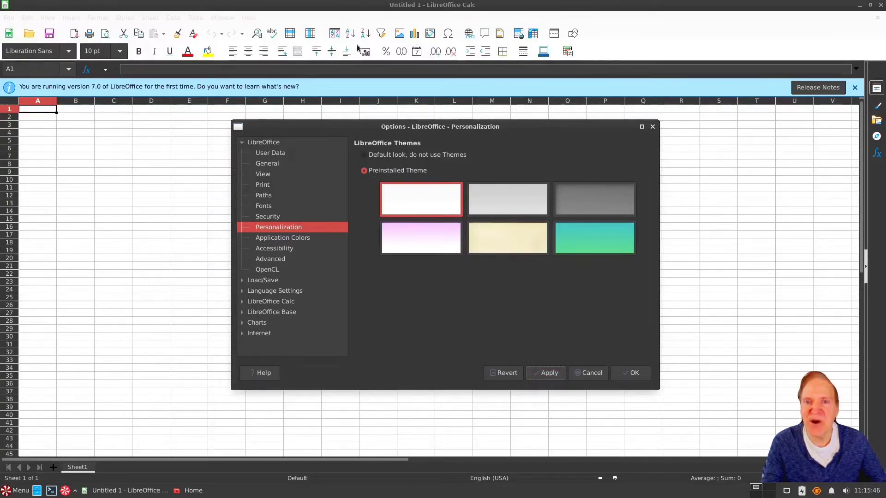
Try the dark grey and the light grey preinstalled themes, applying each one.
left_click(594, 201)
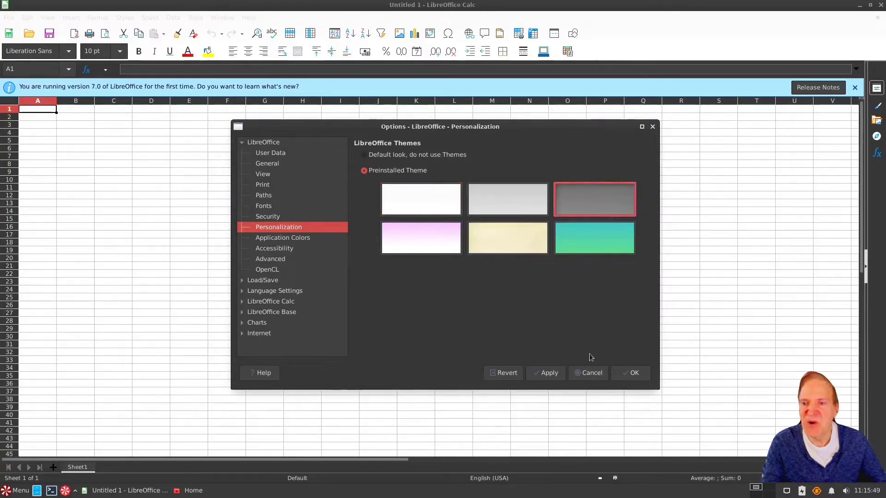
left_click(539, 374)
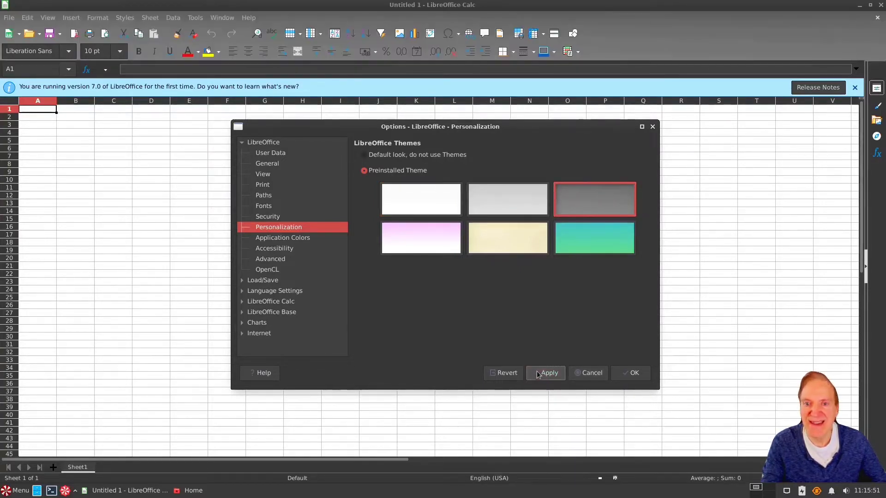
left_click(506, 200)
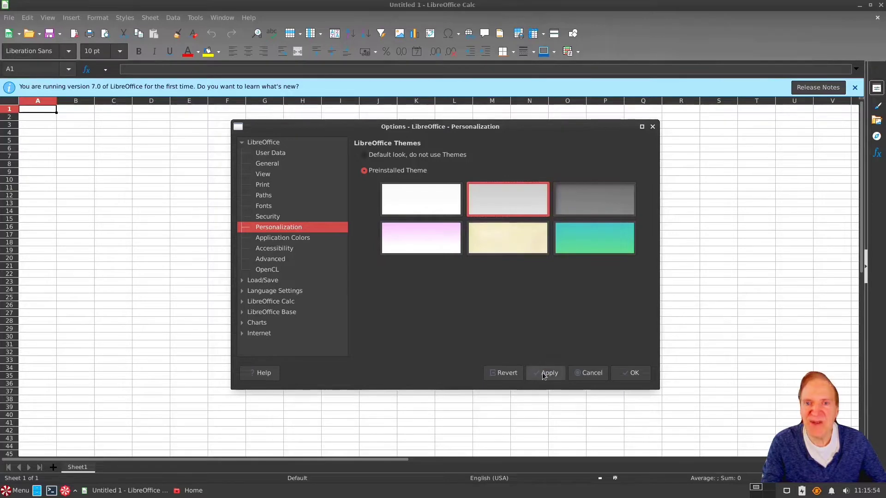
left_click(543, 375)
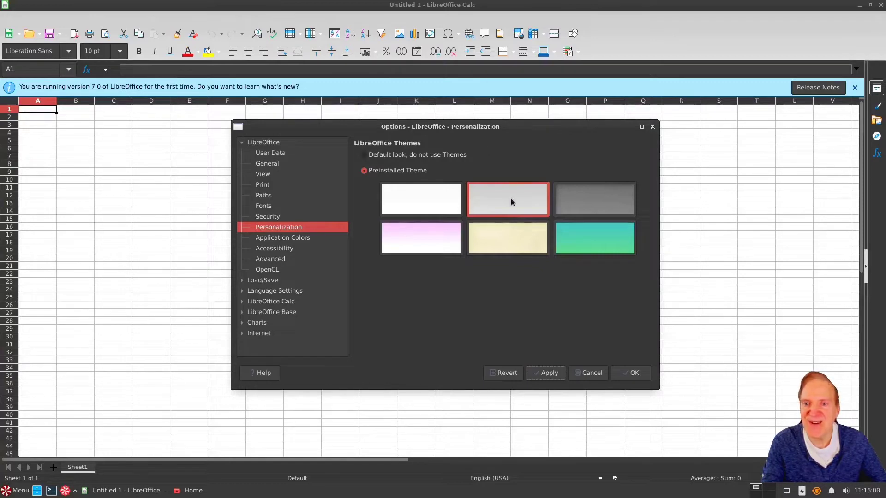
Try the pink, the beige and the teal-green preinstalled themes, applying each one.
left_click(425, 240)
left_click(545, 375)
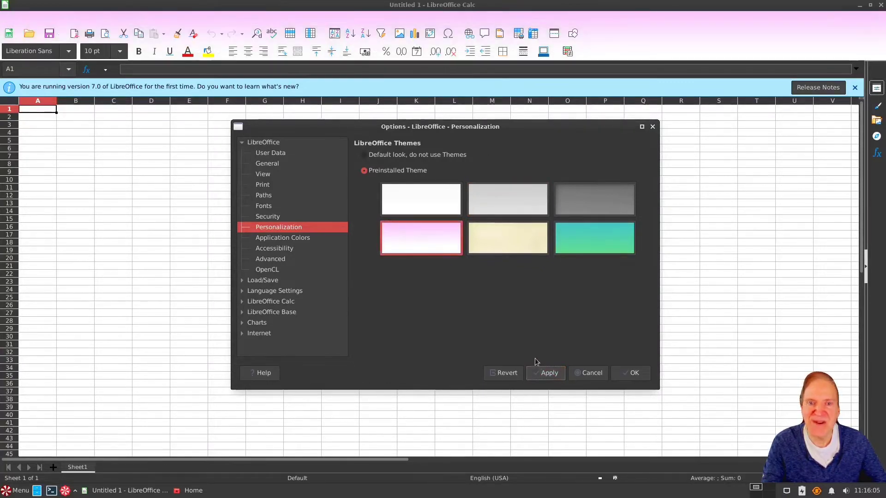
left_click(502, 239)
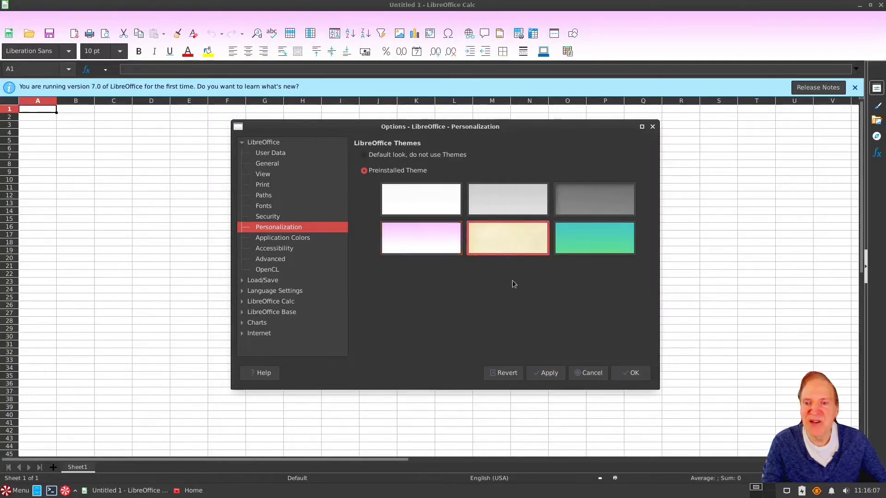
left_click(542, 374)
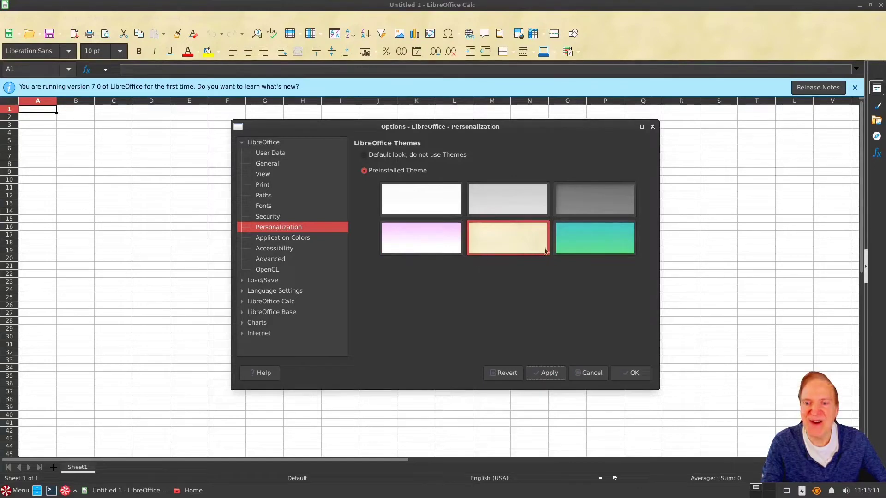
left_click(577, 245)
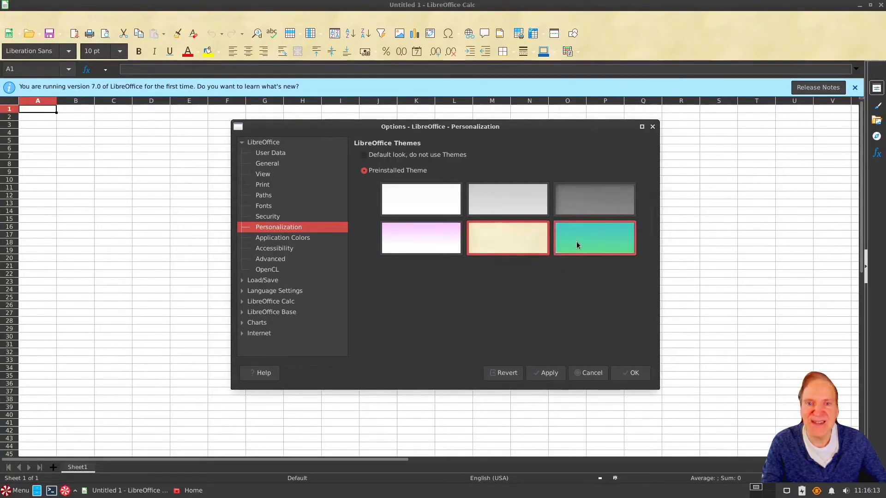
left_click(546, 373)
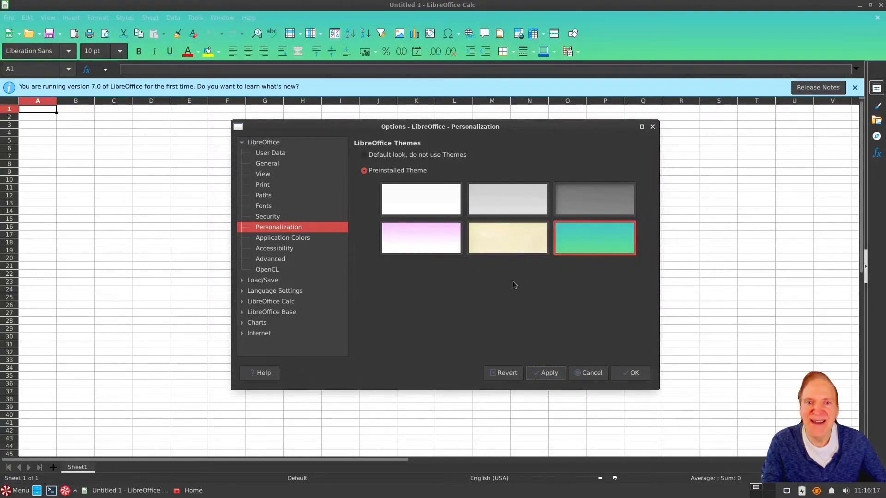
Go back through the beige, light grey and white preinstalled themes, applying each one again.
left_click(502, 239)
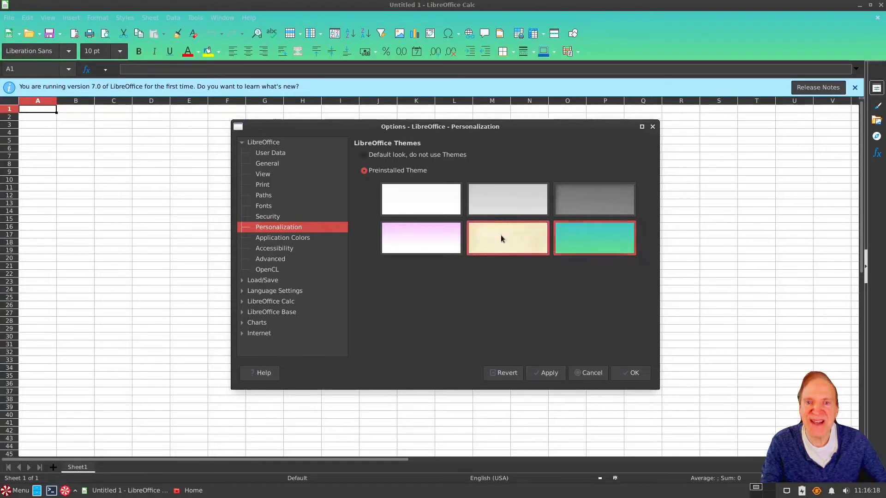
left_click(546, 373)
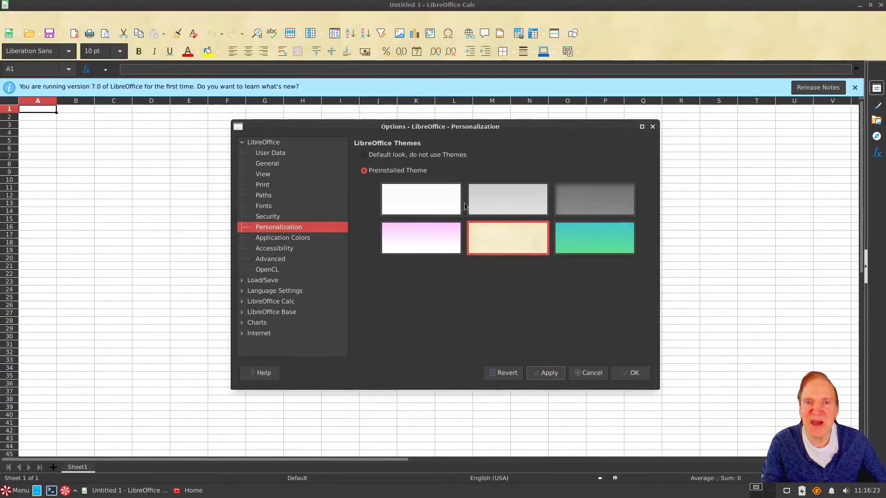
left_click(482, 204)
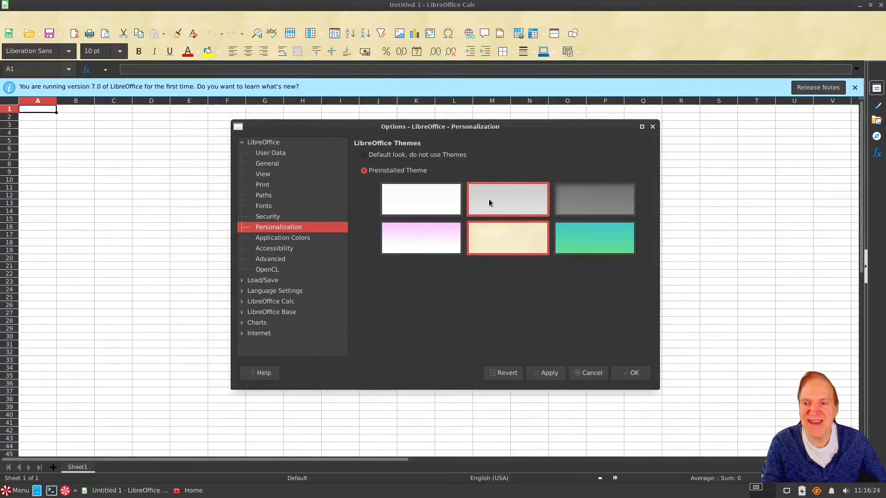
left_click(546, 376)
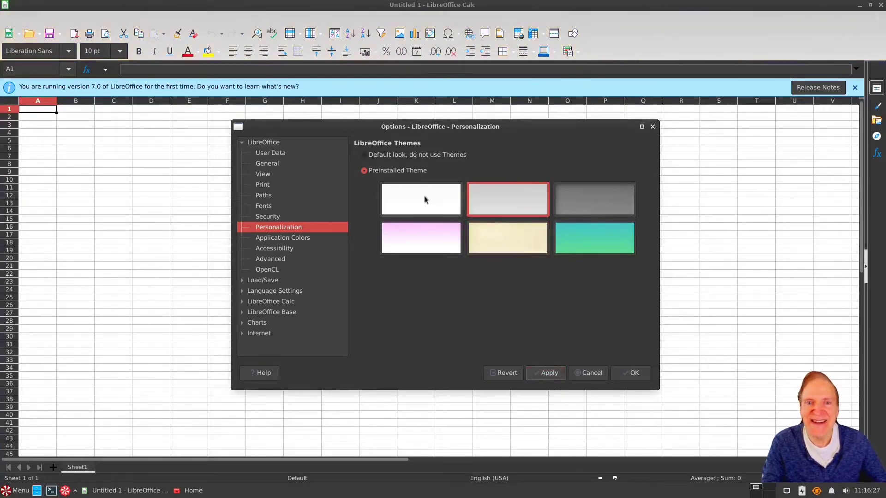
left_click(432, 208)
left_click(546, 375)
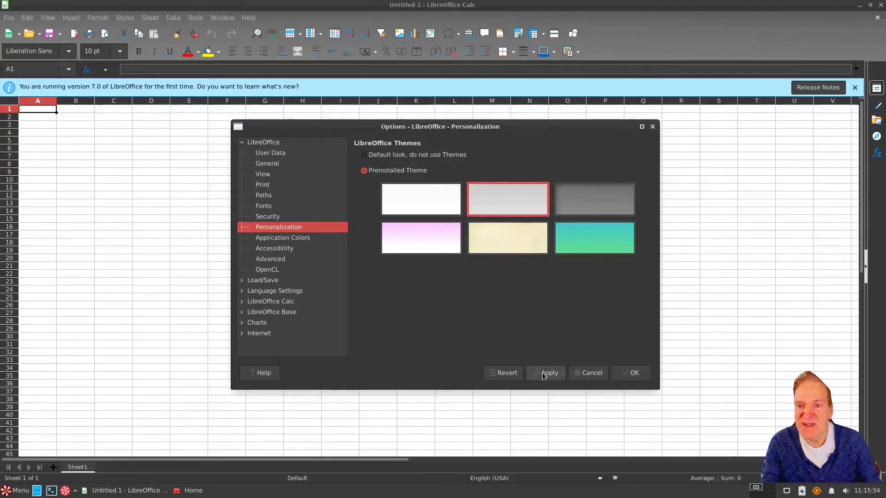
left_click(544, 374)
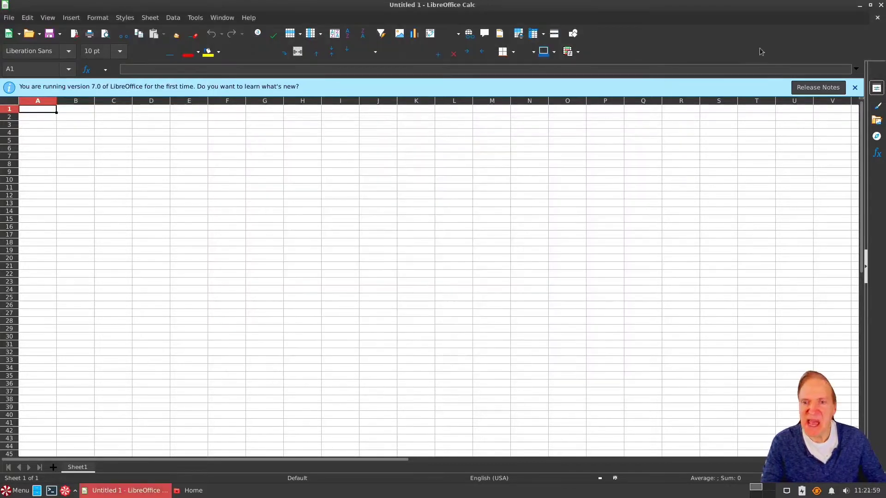
Close LibreOffice Calc, browse the installed application categories and launch Cool Retro Term from the System category.
left_click(881, 5)
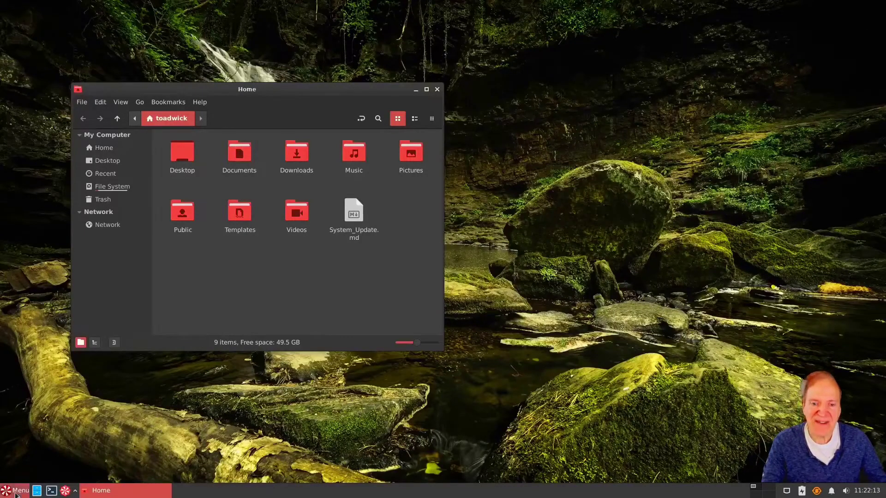
left_click(15, 492)
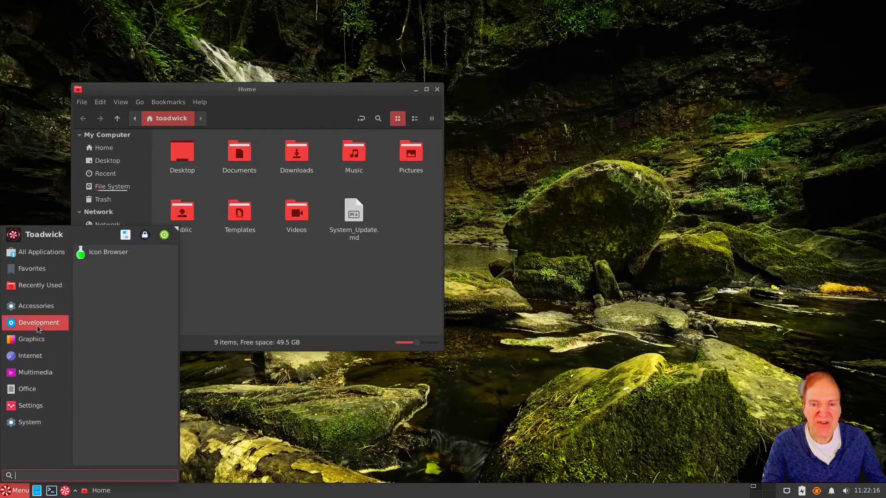
mouse_move(32, 377)
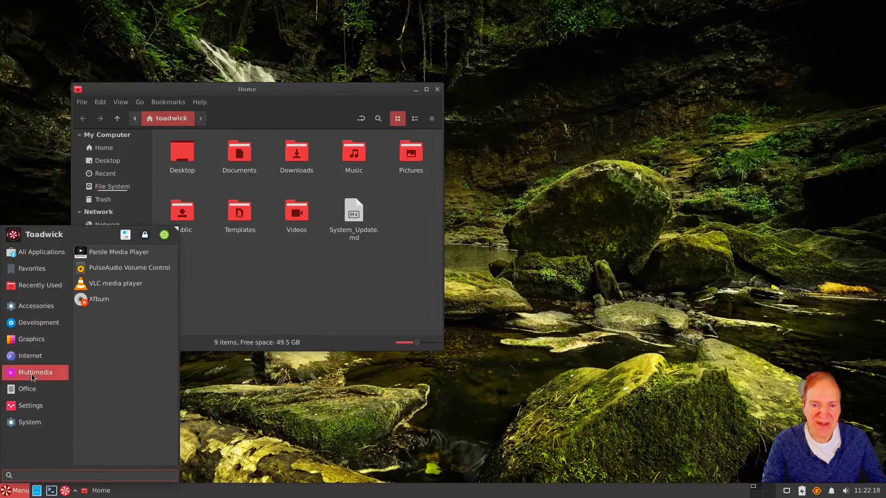
mouse_move(34, 409)
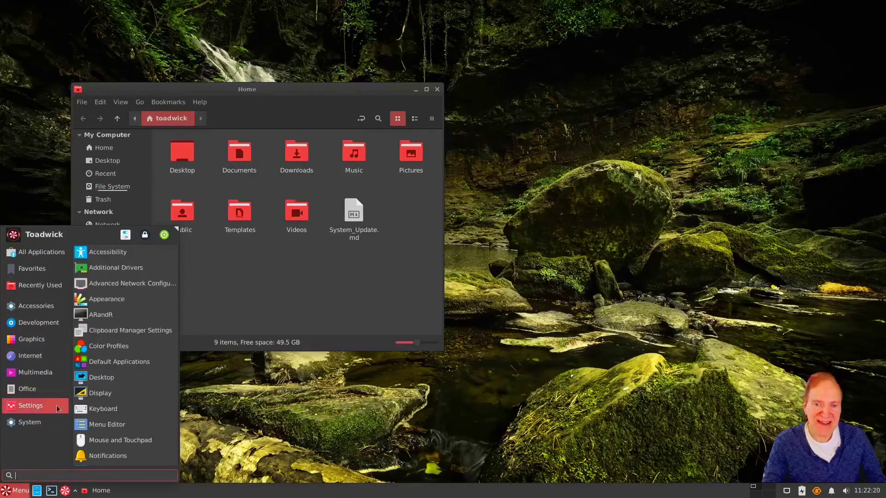
mouse_move(30, 426)
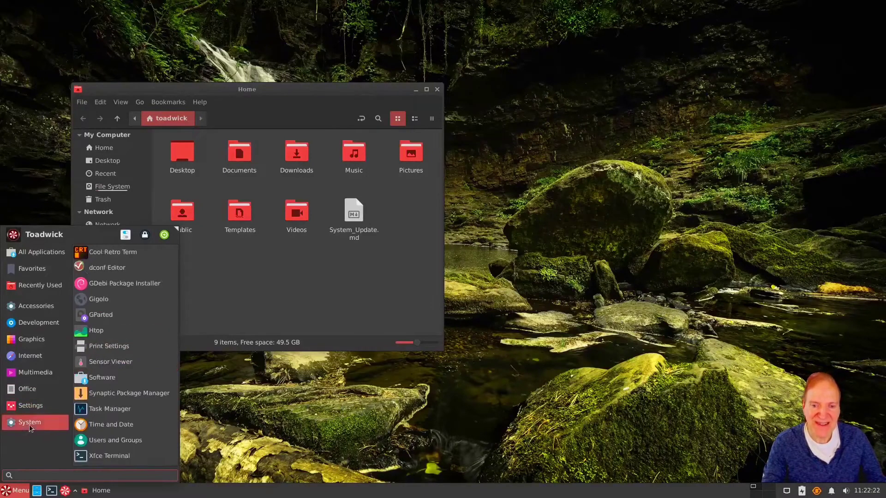
left_click(126, 253)
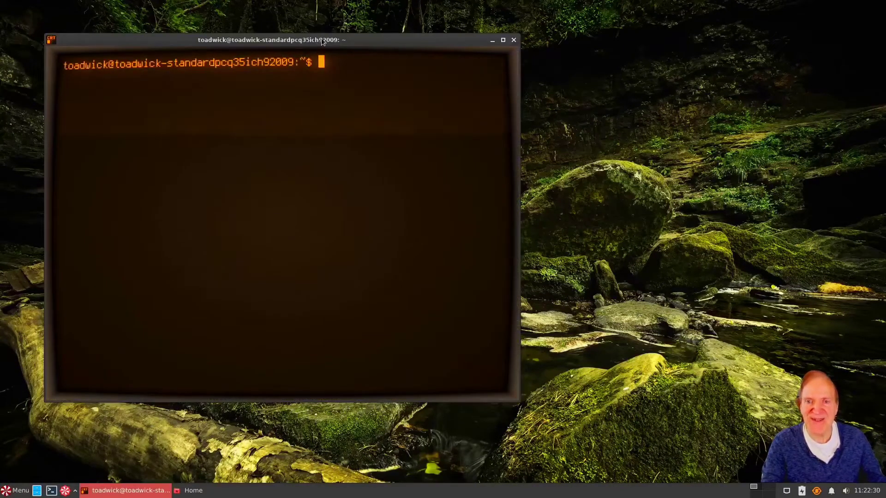
Maximize the Cool Retro Term window and enlarge the terminal text by three zoom levels.
left_click_drag(322, 42, 463, 49)
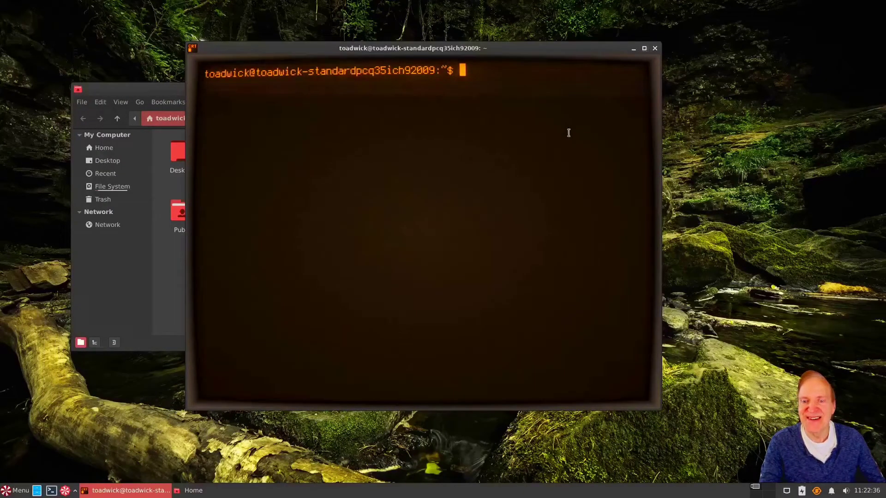
left_click(645, 48)
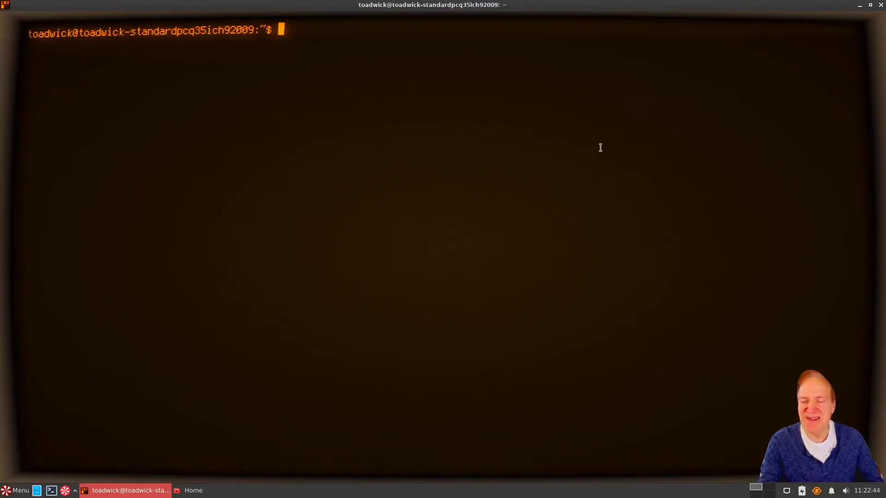
key("ctrl+plus")
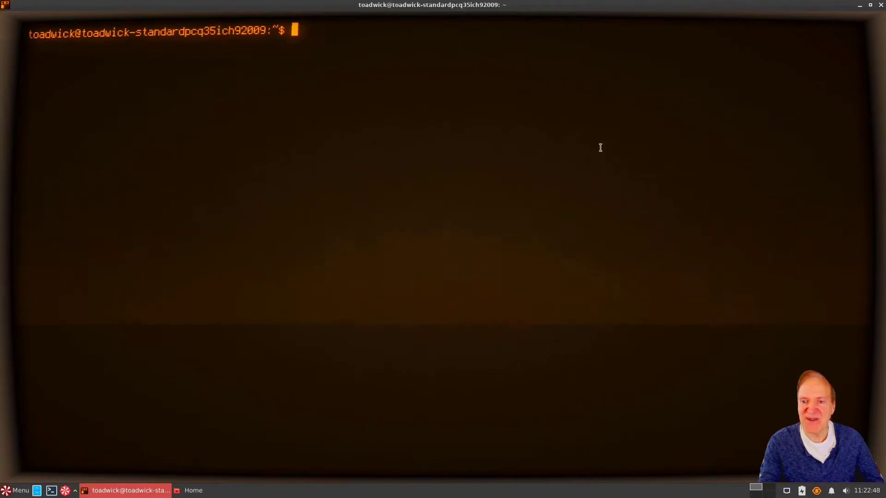
key("ctrl+plus")
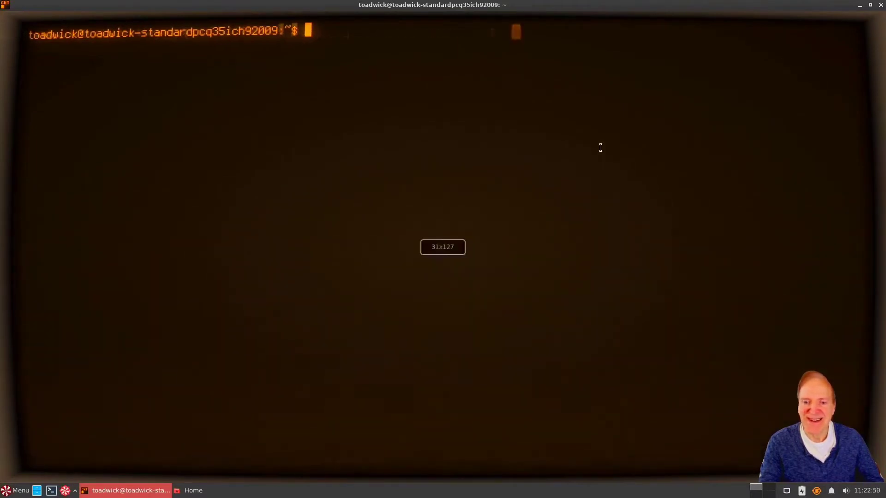
key("ctrl+plus")
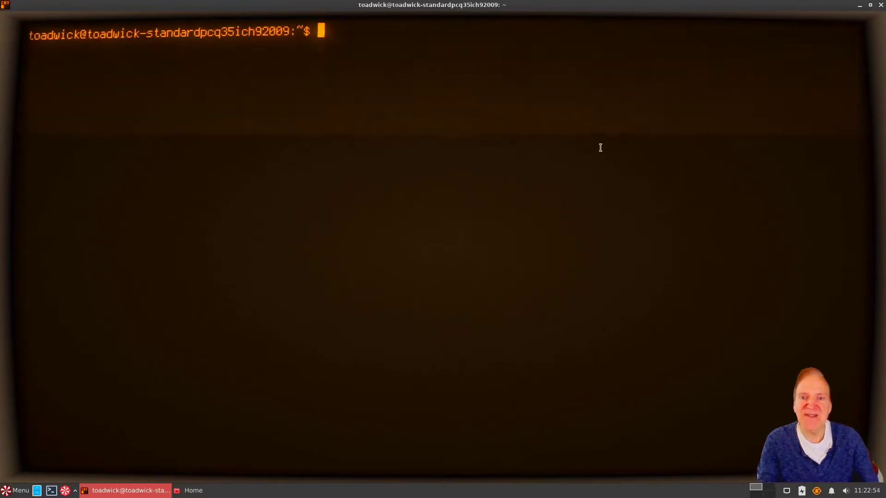
Refresh the package lists with sudo apt update, authenticating with the account password.
type("sudo apt ")
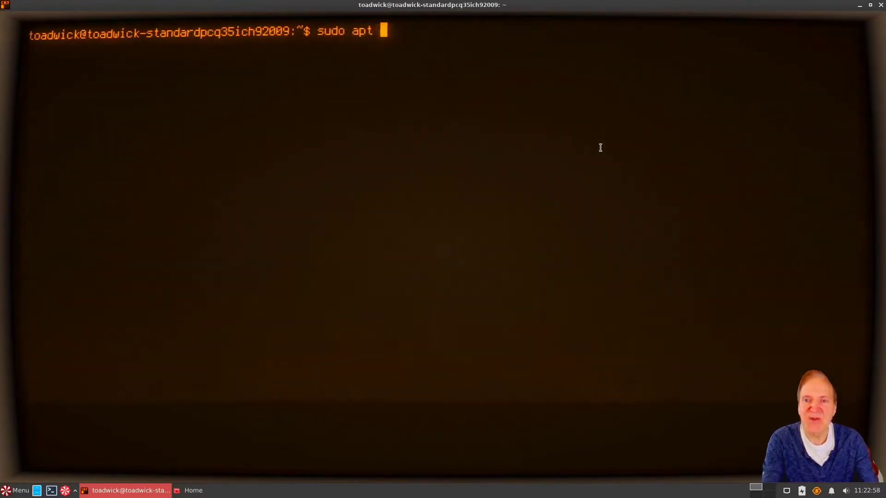
type("update")
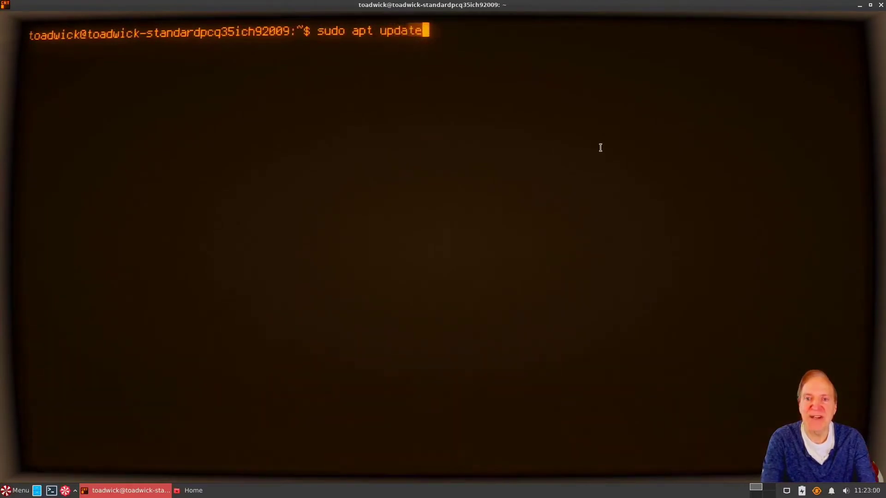
key("Return")
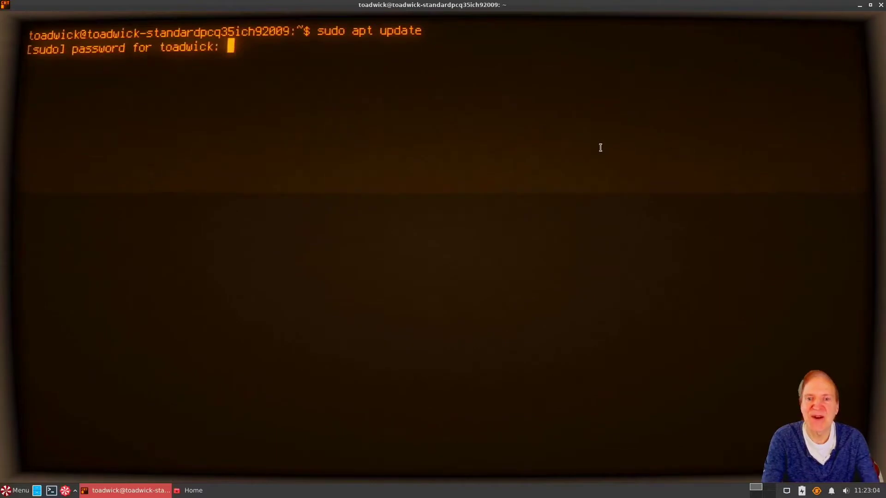
key("Return")
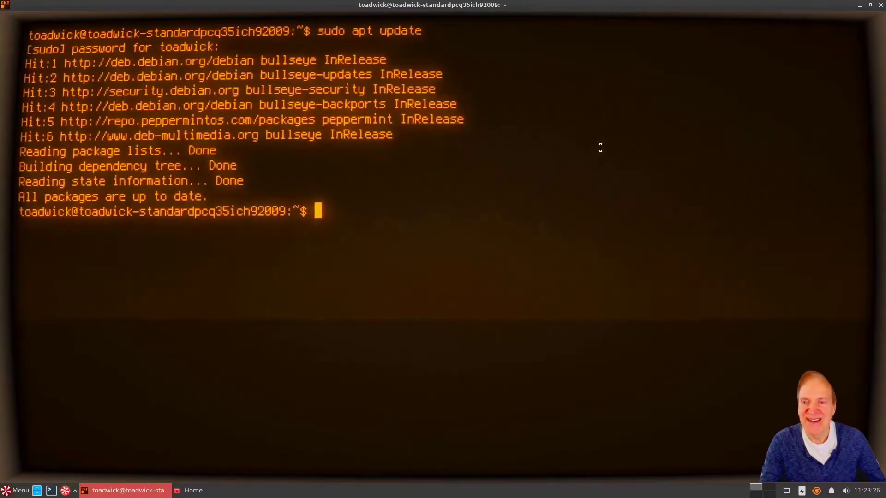
Try the Monochrome Green and the Green Scanlines profiles in the terminal.
right_click(450, 210)
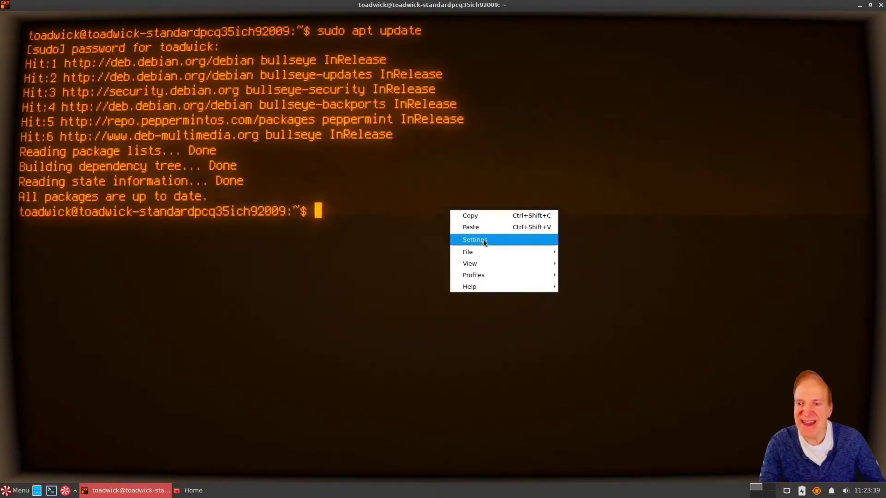
mouse_move(511, 273)
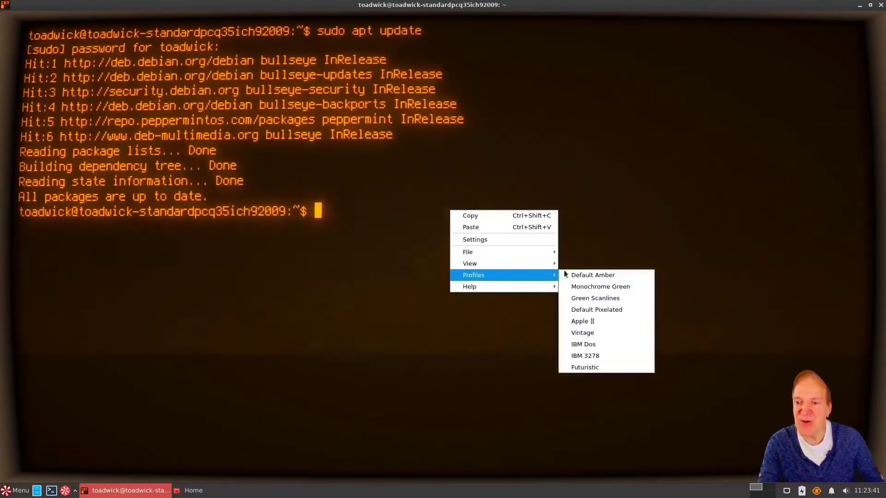
left_click(599, 287)
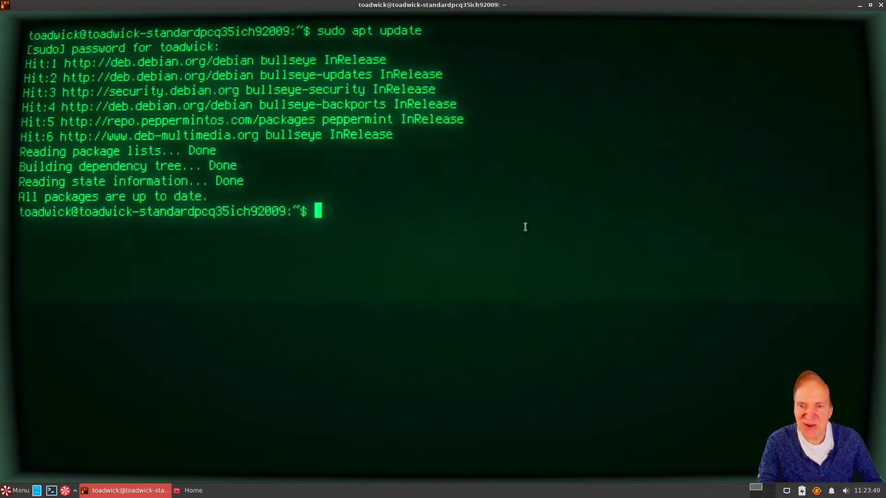
right_click(525, 227)
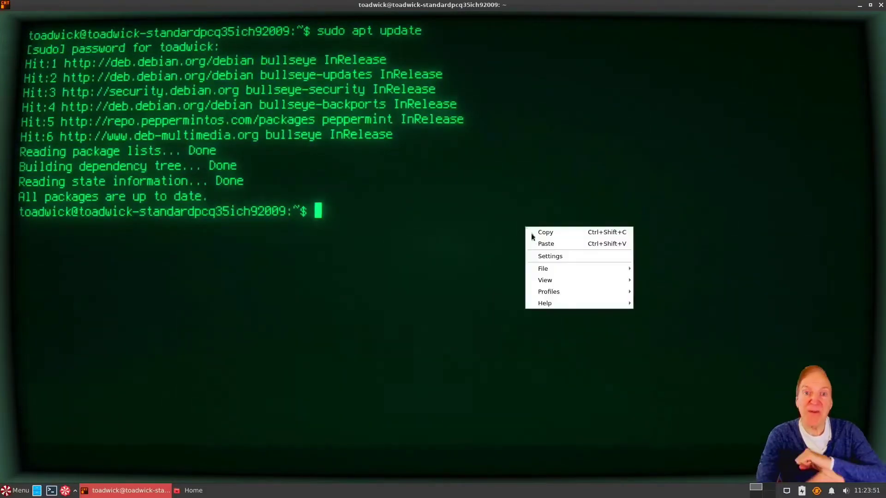
mouse_move(556, 293)
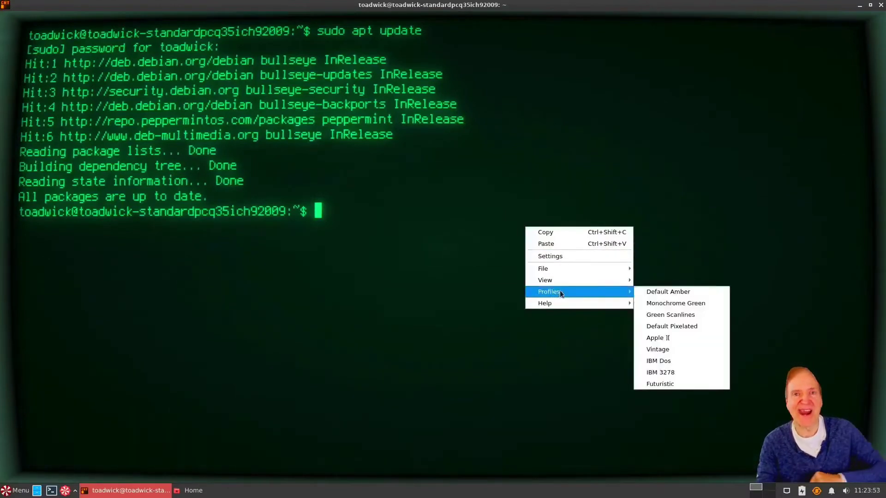
left_click(664, 317)
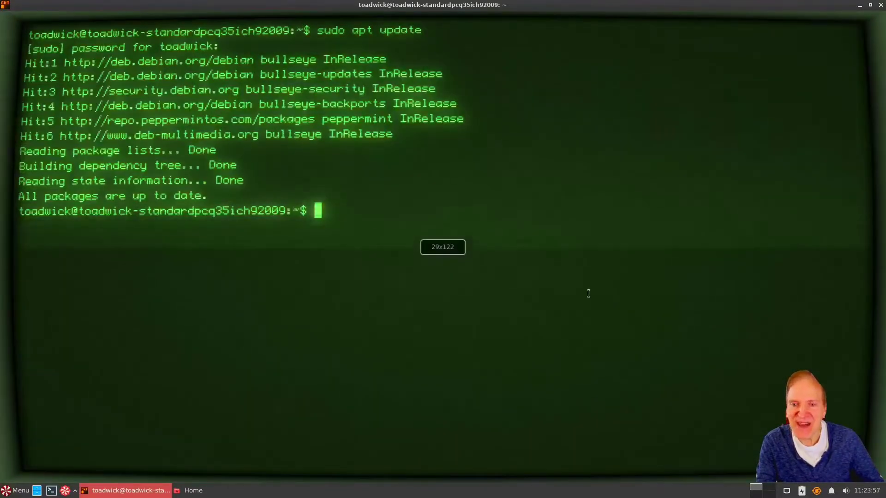
Switch the terminal to the Default Pixelated profile.
right_click(534, 261)
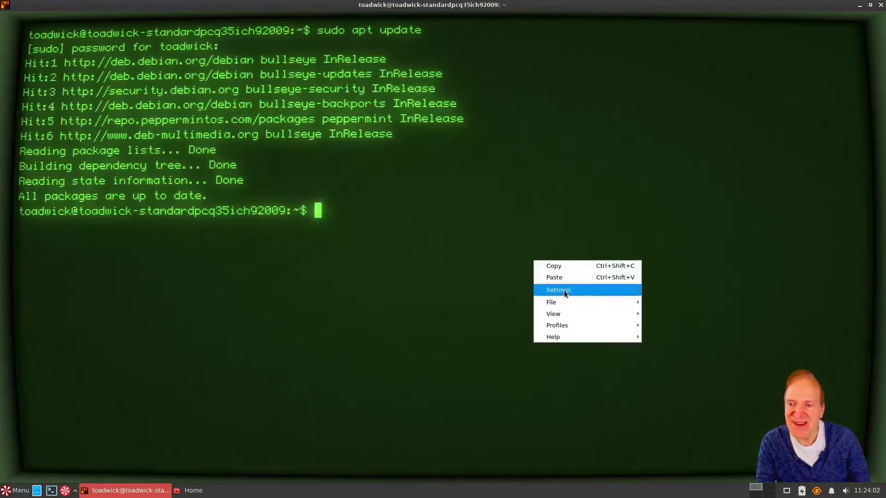
mouse_move(614, 326)
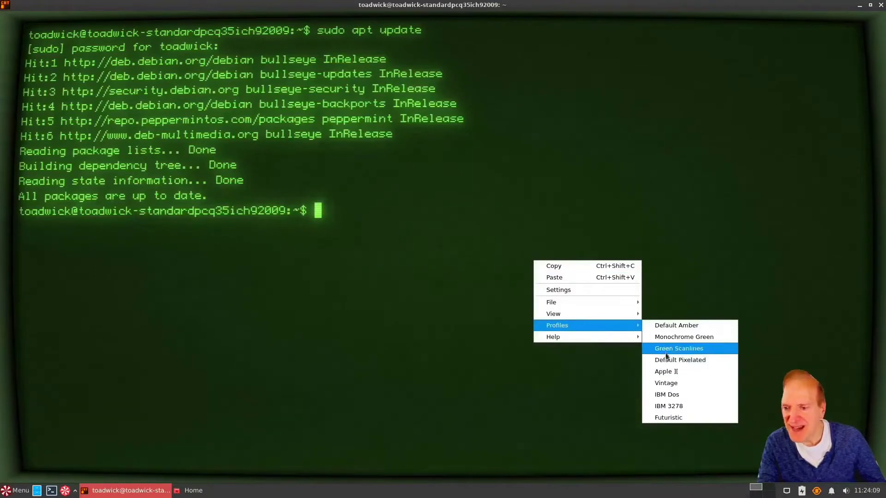
left_click(667, 360)
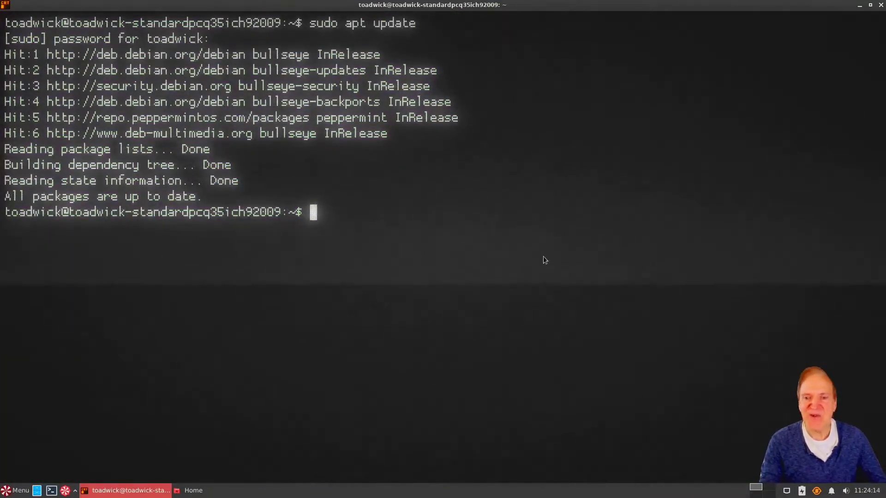
Try the Apple ][ and the Vintage profiles in the terminal.
right_click(544, 259)
mouse_move(602, 322)
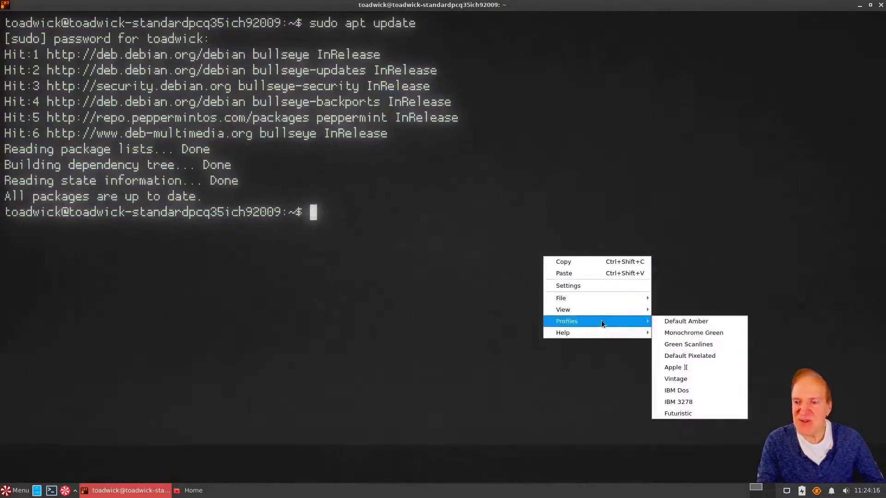
left_click(676, 368)
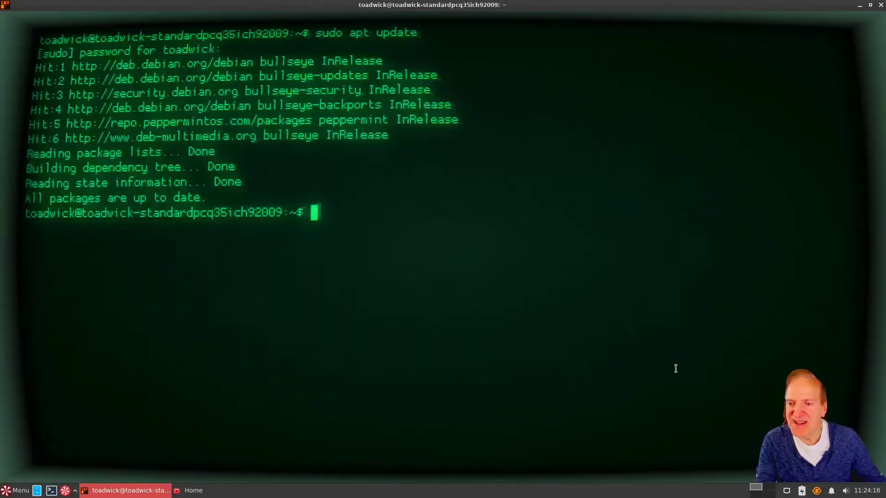
right_click(617, 284)
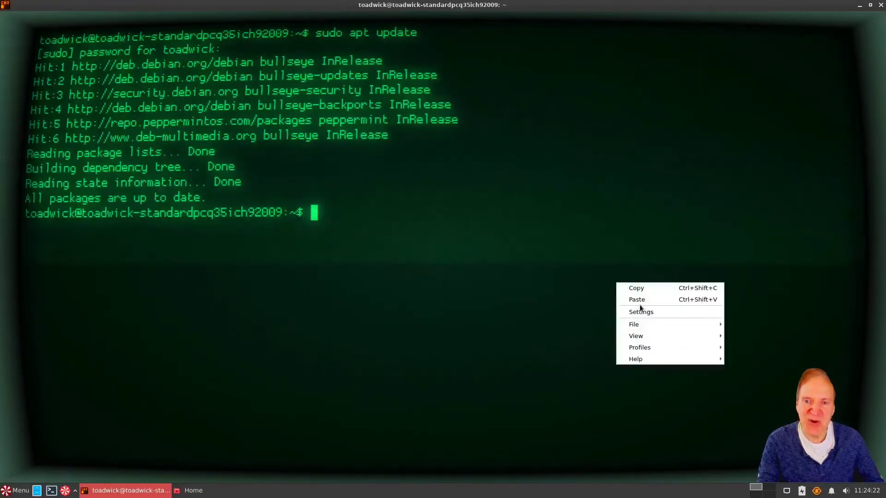
mouse_move(675, 347)
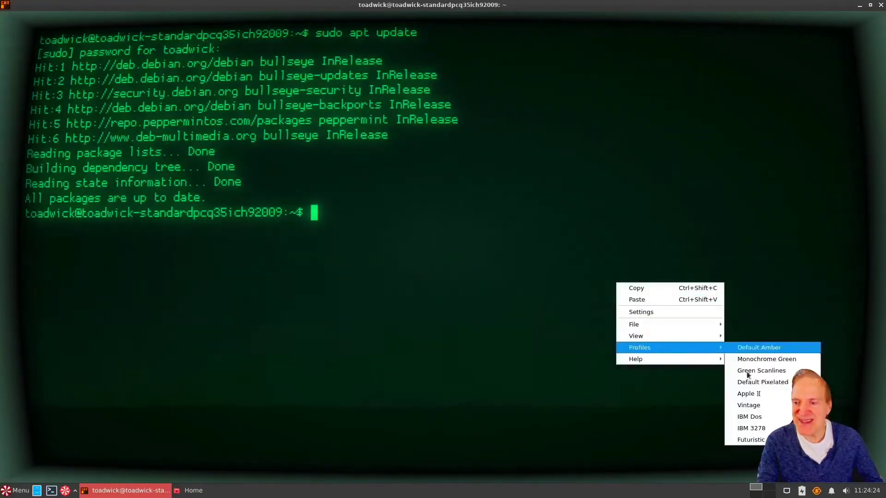
left_click(747, 405)
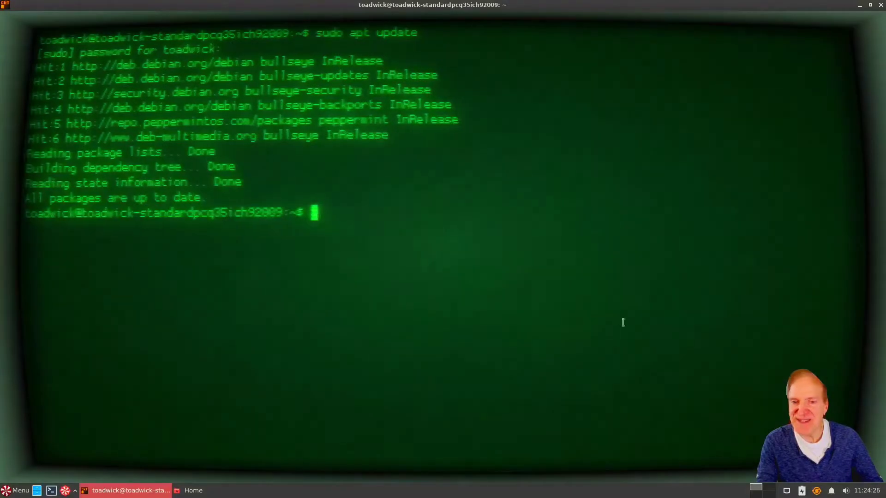
Try the IBM Dos and the IBM 3278 profiles in the terminal.
right_click(601, 271)
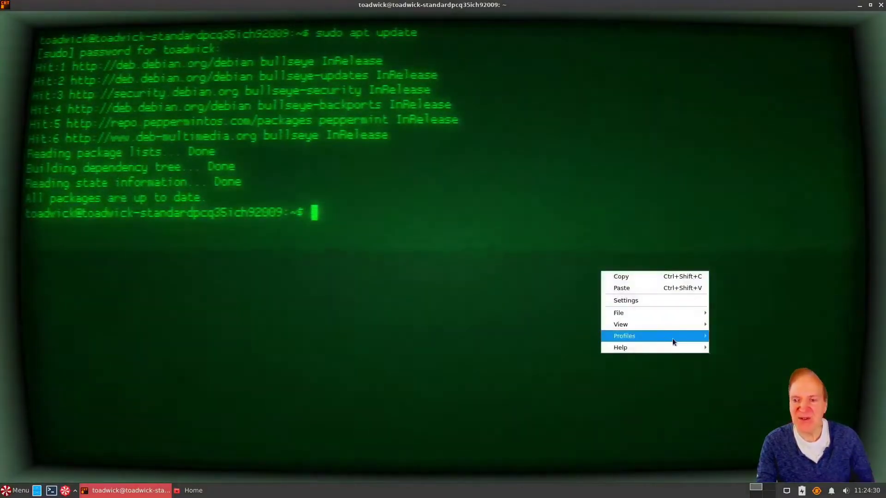
mouse_move(671, 338)
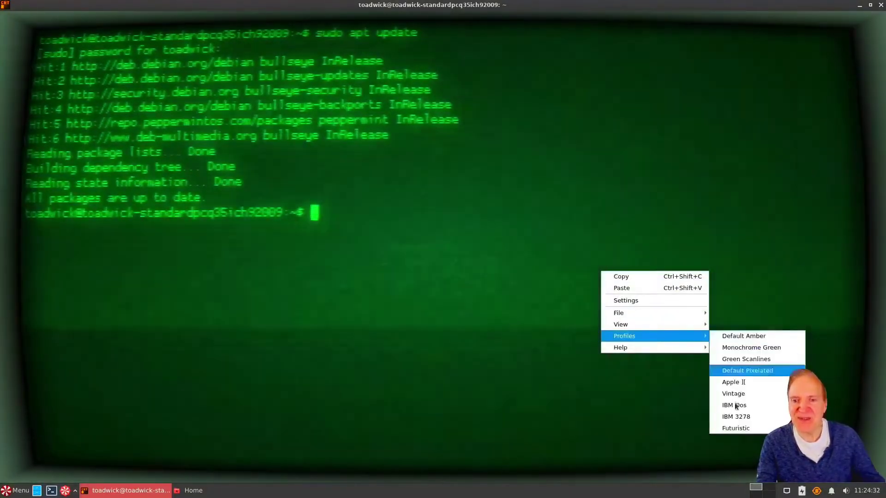
left_click(734, 405)
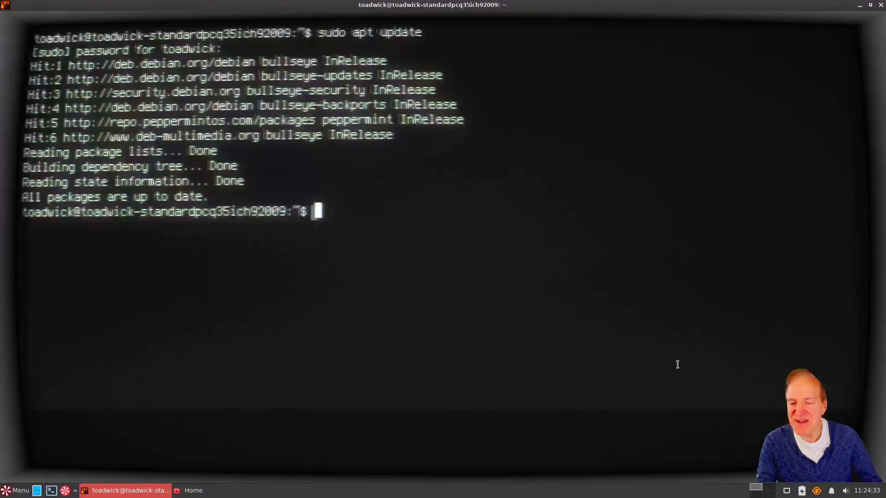
right_click(643, 287)
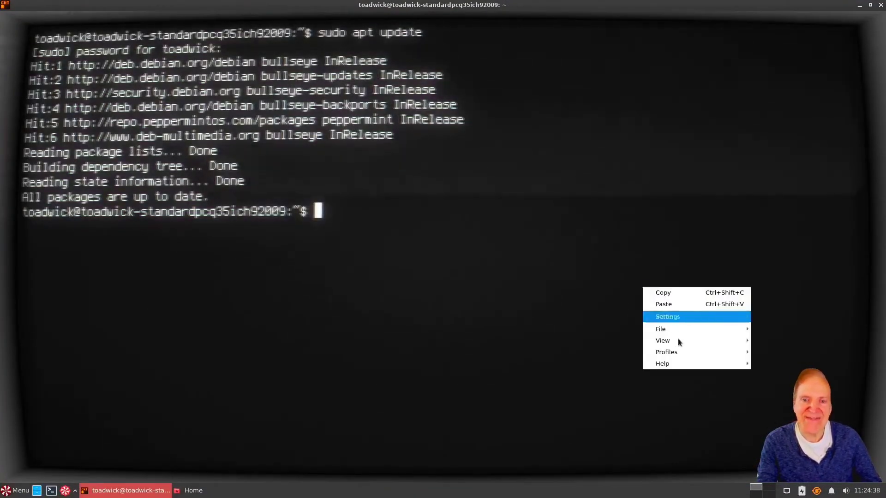
mouse_move(687, 353)
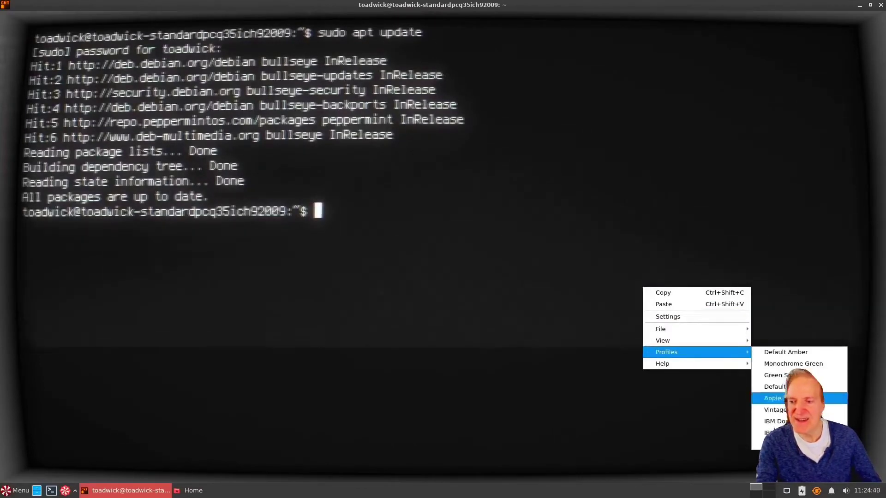
left_click(779, 398)
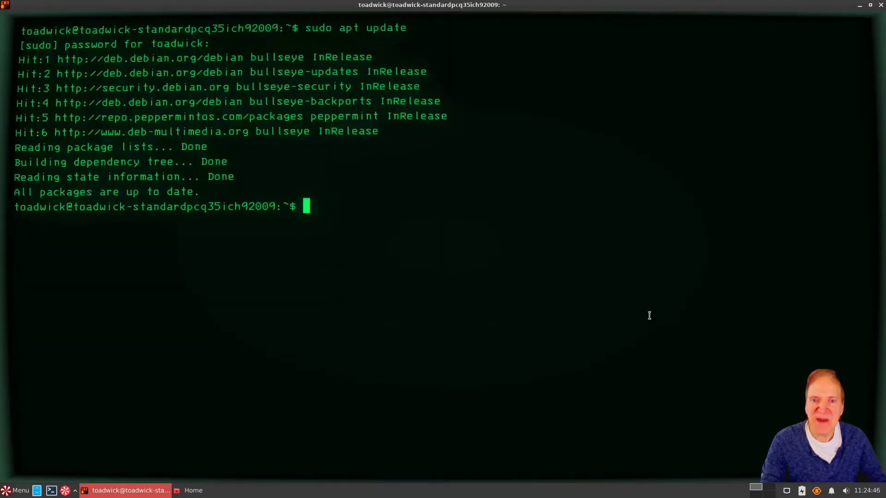
Switch the terminal to the Futuristic profile.
right_click(649, 315)
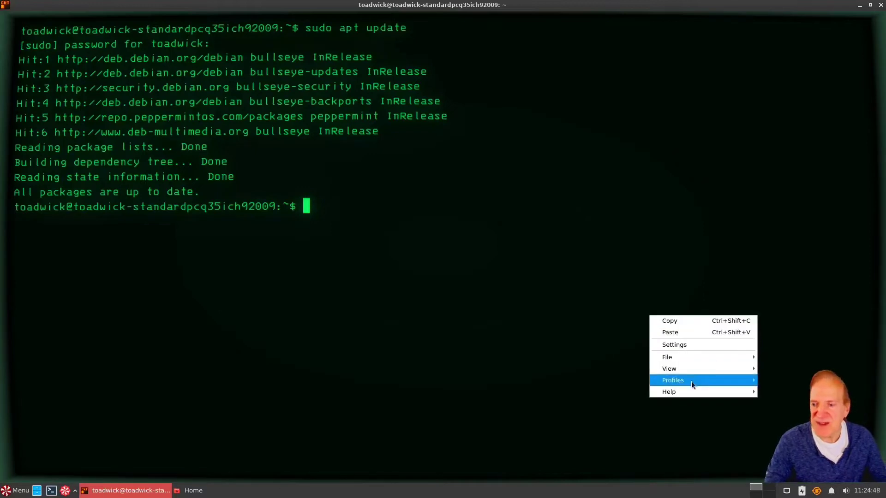
mouse_move(691, 382)
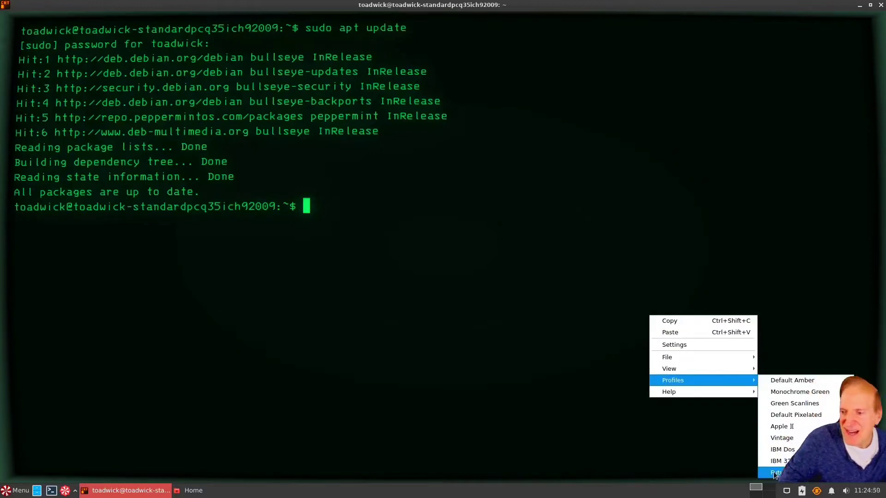
left_click(776, 473)
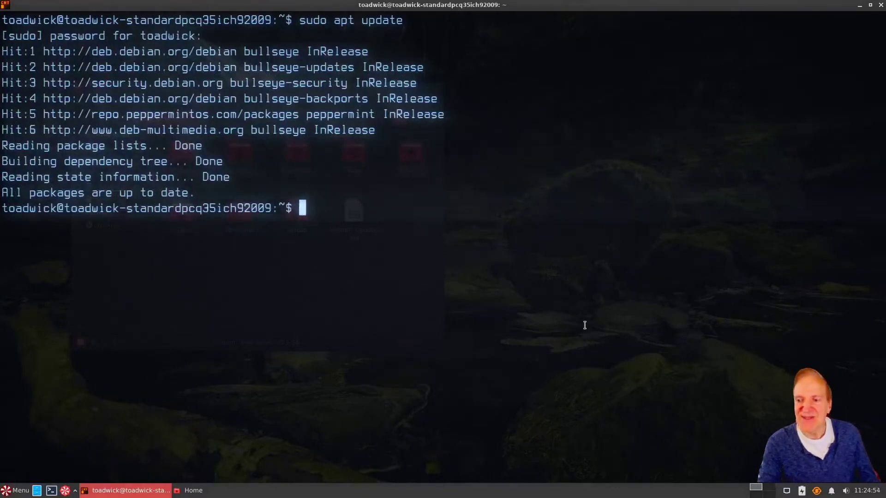
Set the terminal's screen brightness to 51%, contrast to 88% and margin to 29% in the settings.
right_click(595, 318)
left_click(620, 347)
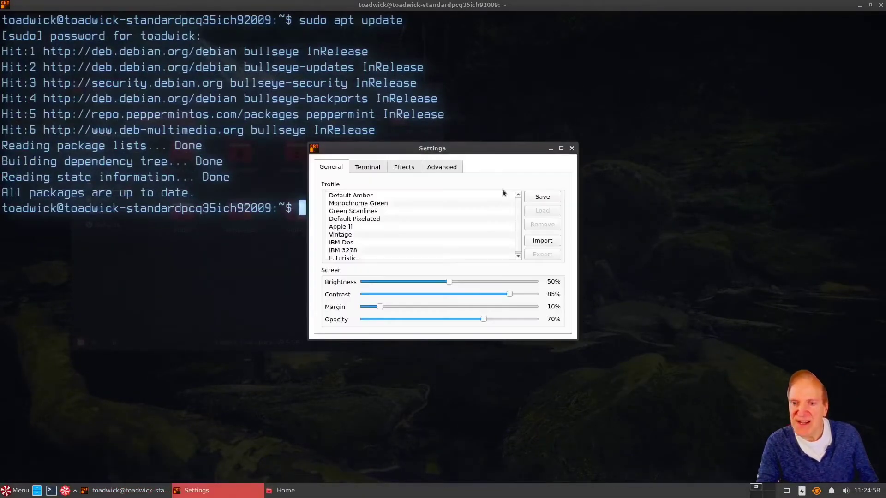
left_click_drag(483, 148, 608, 148)
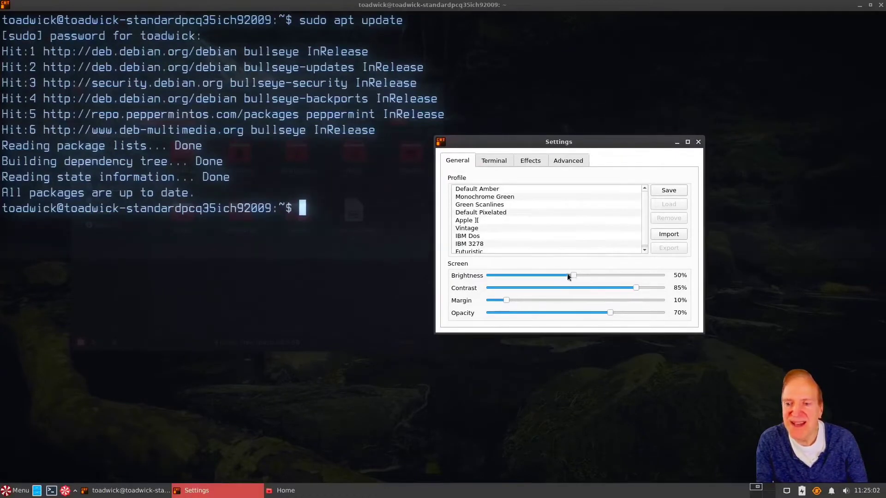
mouse_move(568, 276)
left_mouse_down()
mouse_move(546, 275)
mouse_move(579, 276)
left_mouse_up()
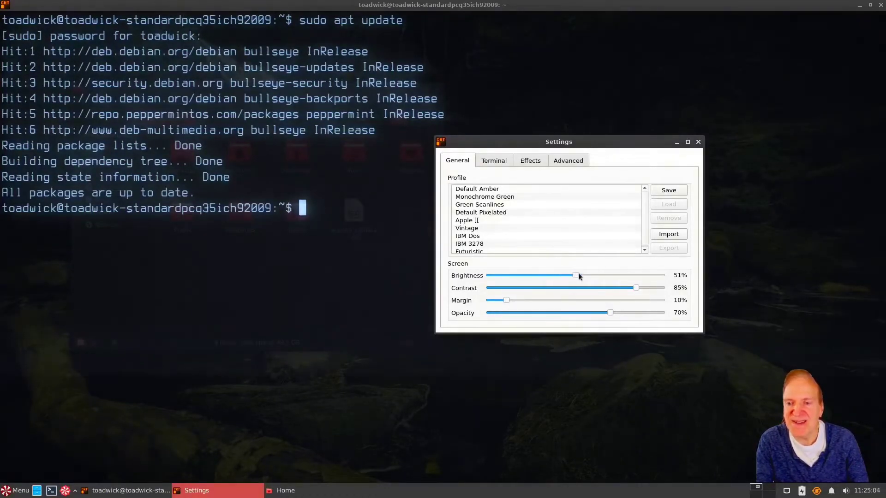
mouse_move(636, 288)
left_mouse_down()
mouse_move(555, 288)
mouse_move(641, 288)
left_mouse_up()
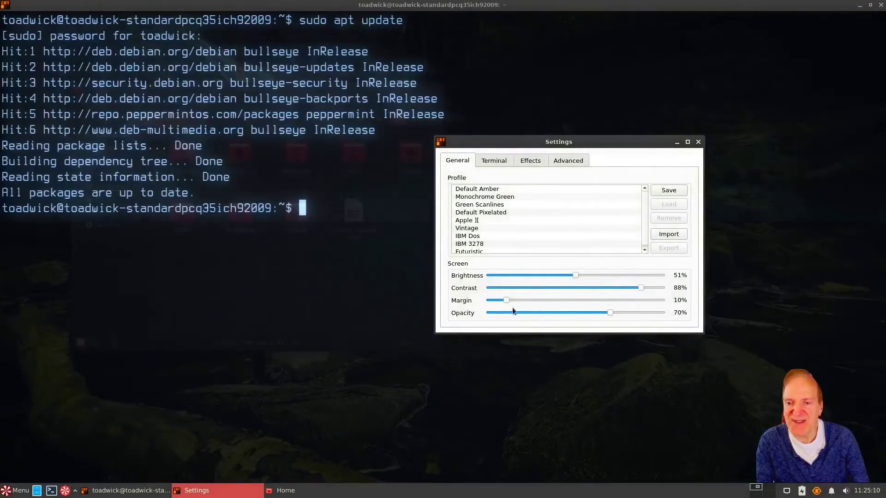
left_click_drag(506, 300, 543, 300)
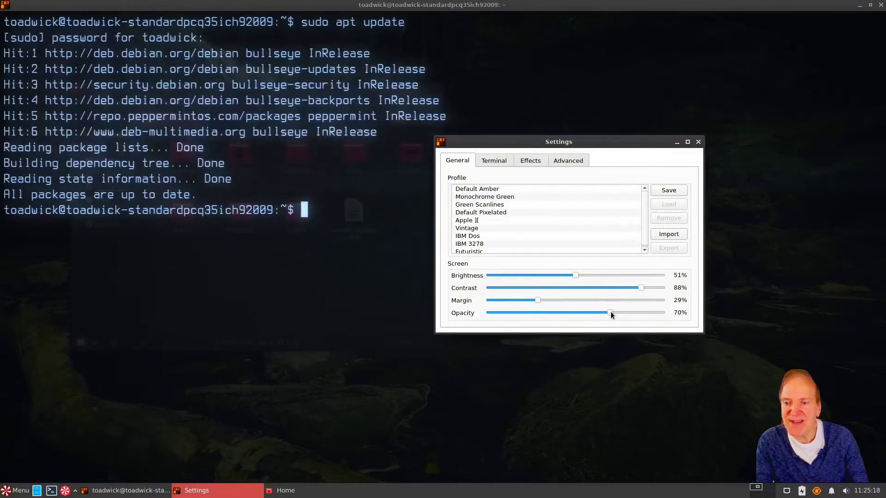
Try the terminal's opacity at 100% and return it to 70%.
left_click_drag(610, 313, 671, 314)
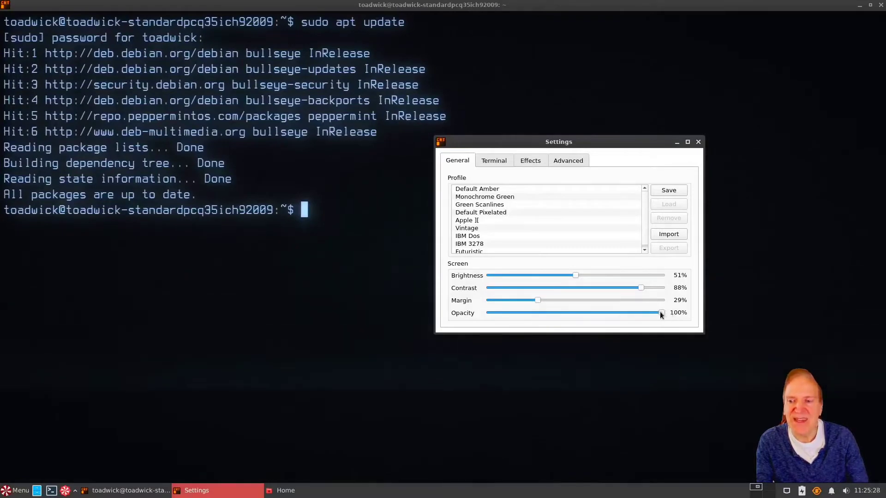
left_click_drag(660, 313, 616, 312)
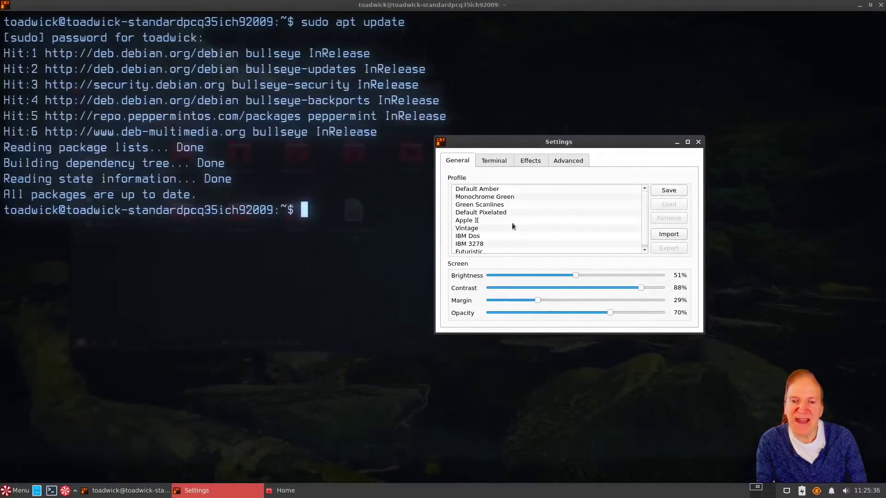
Turn off the blinking cursor and try the chroma color at 53% before restoring it to 100%.
left_click(491, 161)
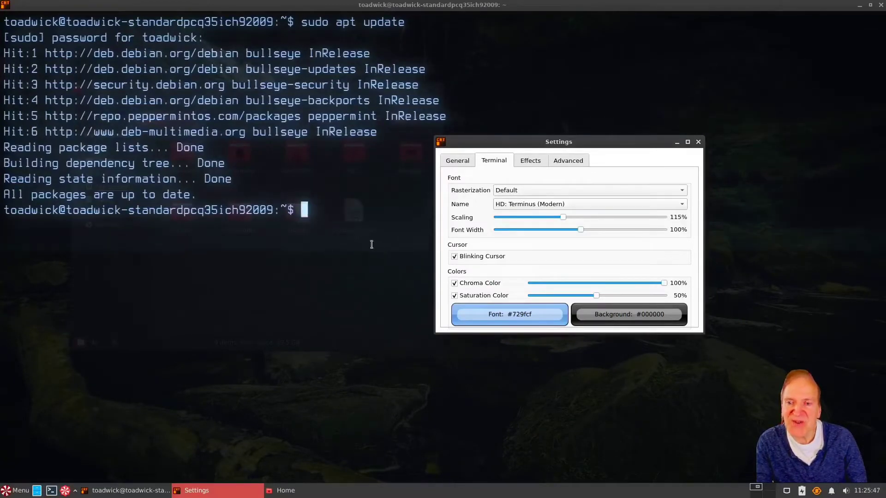
left_click(454, 257)
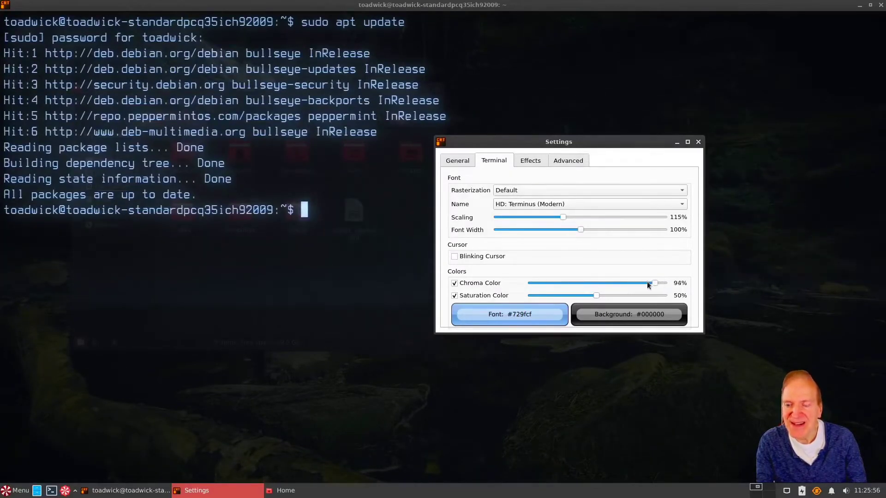
left_click(602, 283)
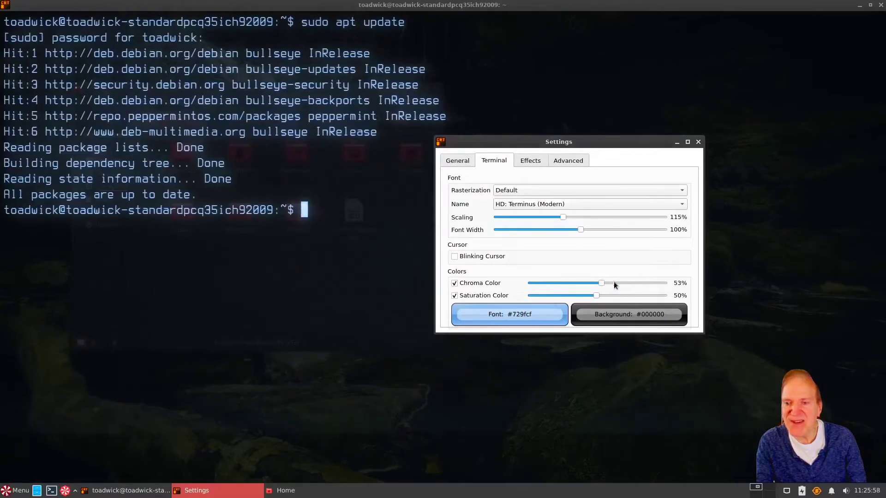
left_click(675, 284)
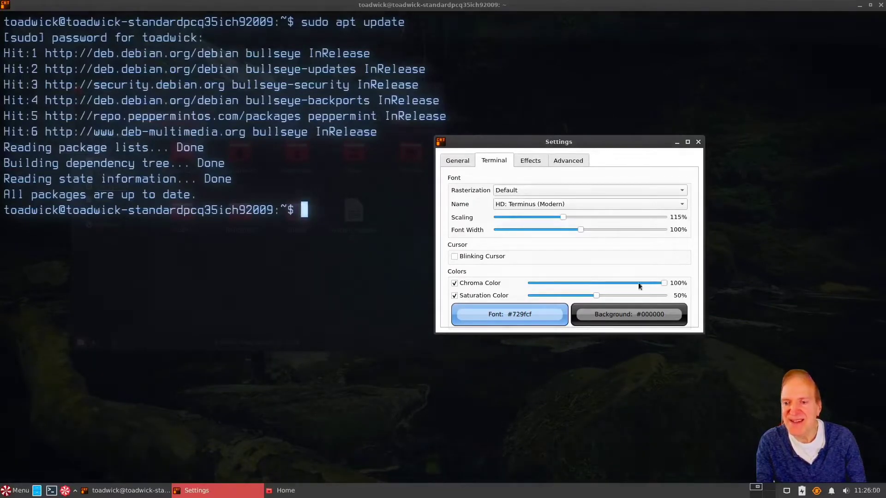
Try the terminal without the Bloom, BurnIn, Static Noise and Jitter effects in turn, re-enabling each one.
left_click(531, 162)
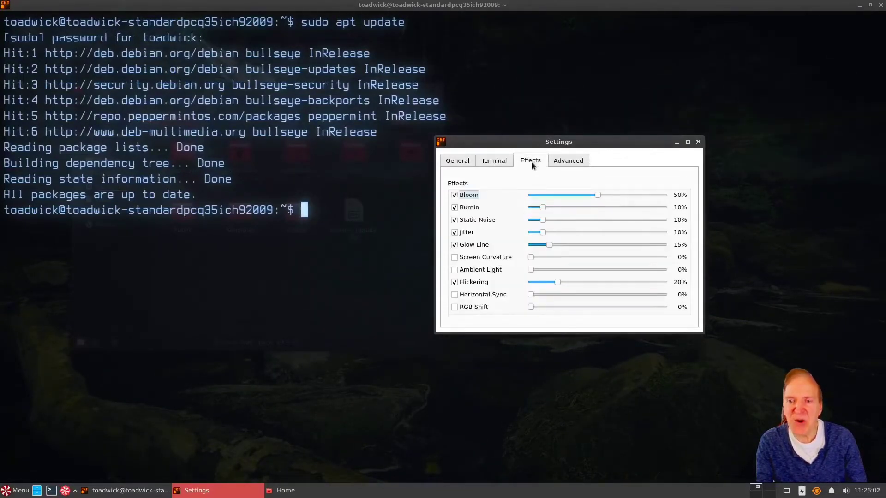
left_click(455, 196)
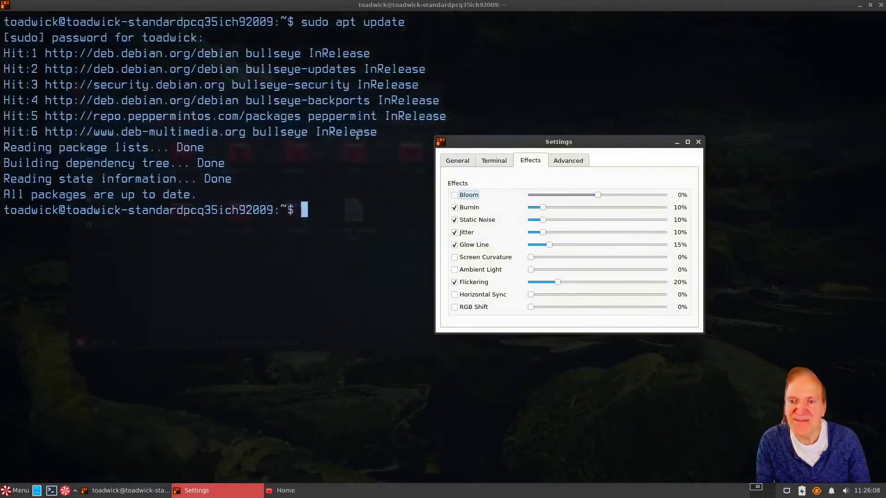
left_click(452, 193)
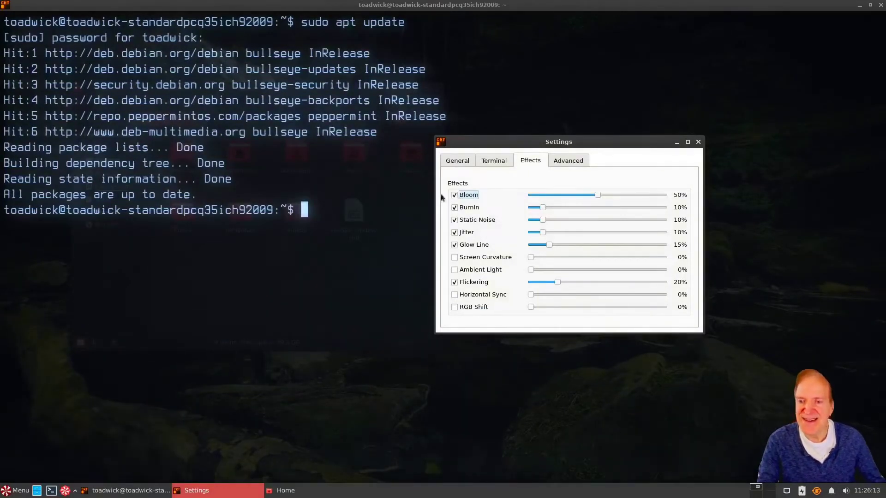
left_click(455, 208)
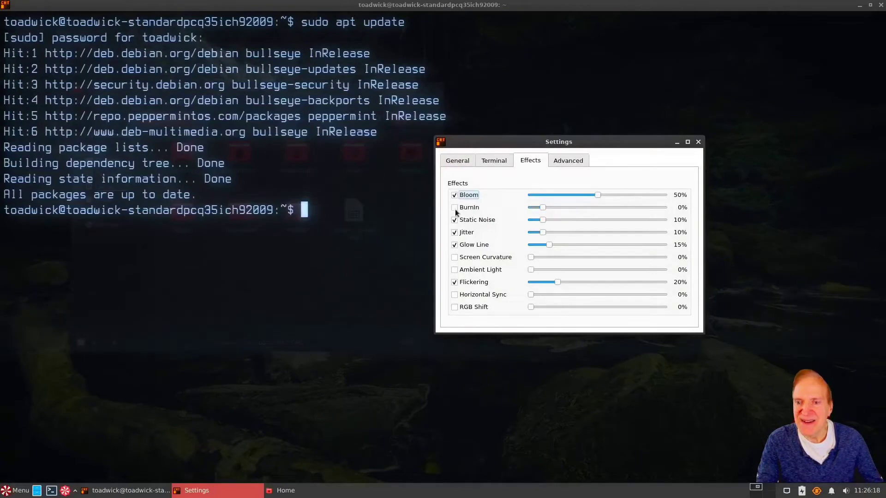
left_click(455, 208)
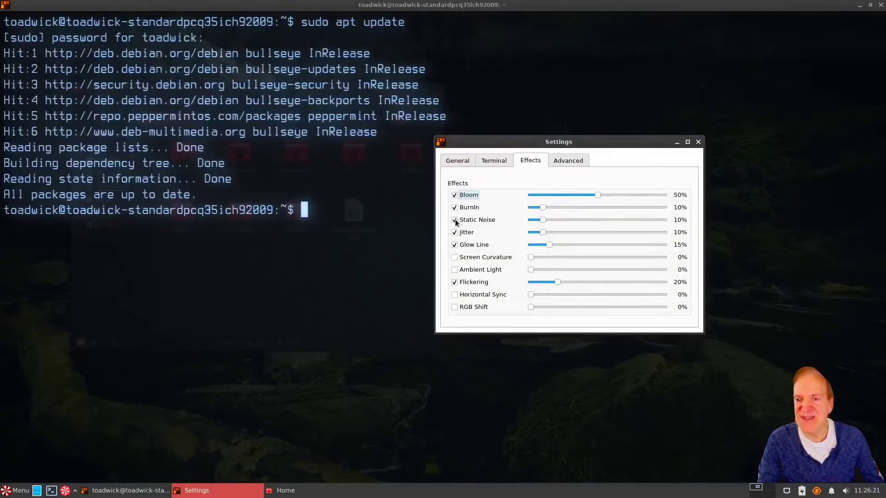
left_click(455, 221)
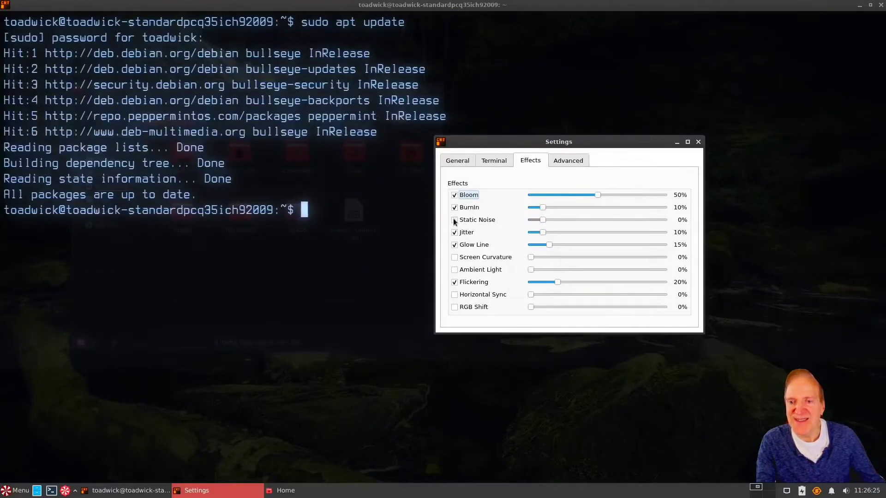
left_click(454, 221)
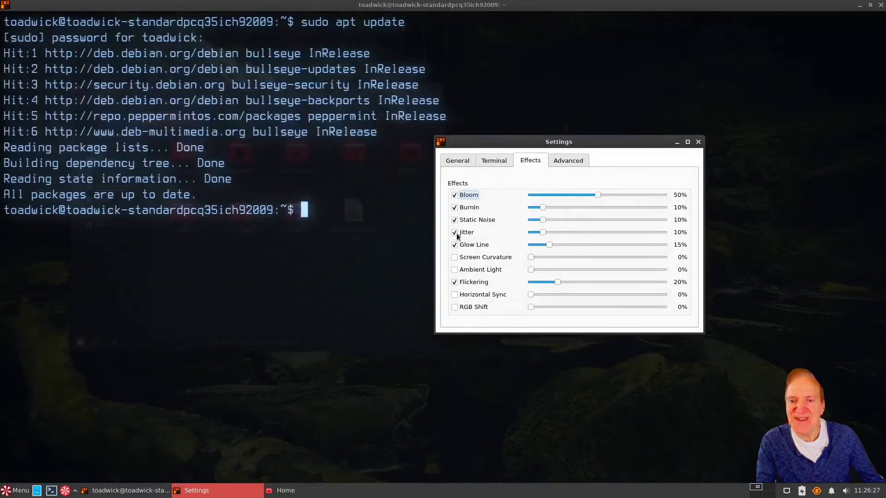
left_click(455, 233)
left_click(456, 232)
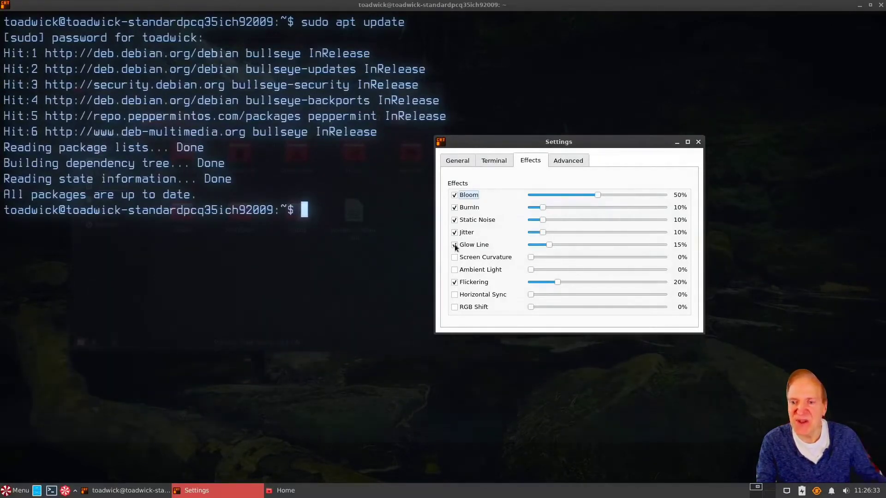
Turn off the terminal's Glow Line effect and enable Screen Curvature at 25%.
left_click(455, 244)
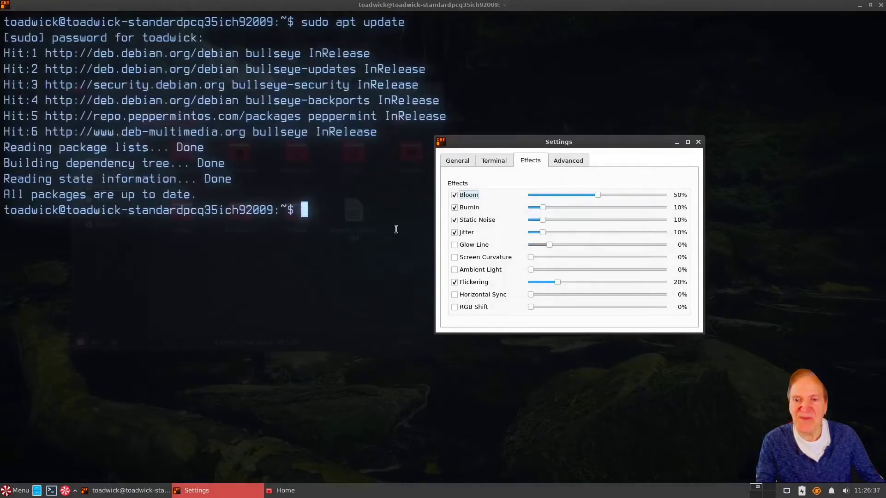
left_click(454, 257)
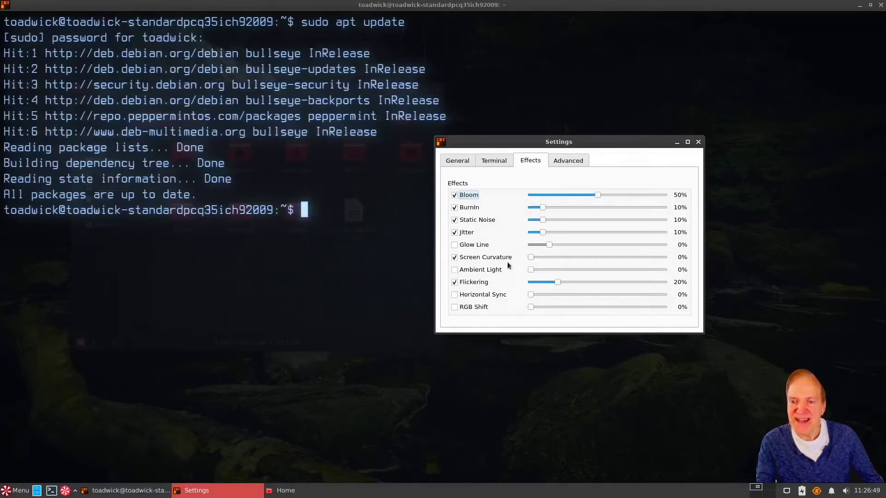
left_click_drag(531, 258, 564, 258)
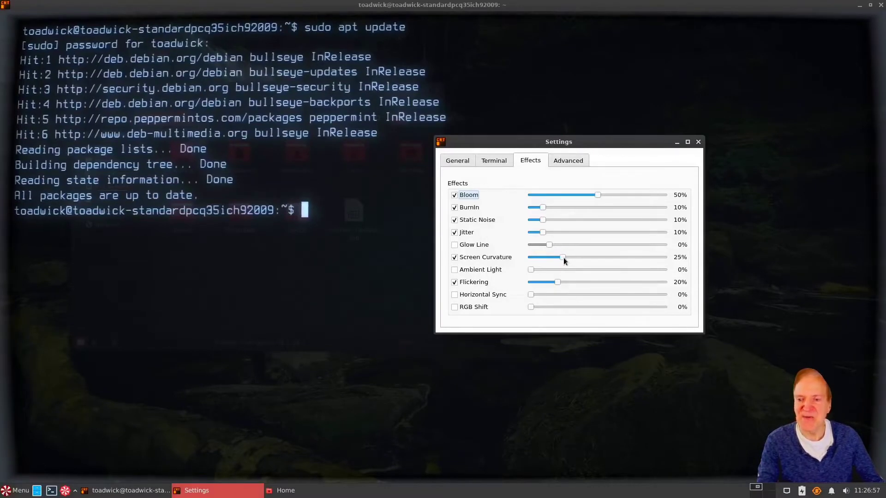
Try the Ambient Light effect at 73% and the terminal without Flickering, restoring both to their previous state.
left_click(454, 272)
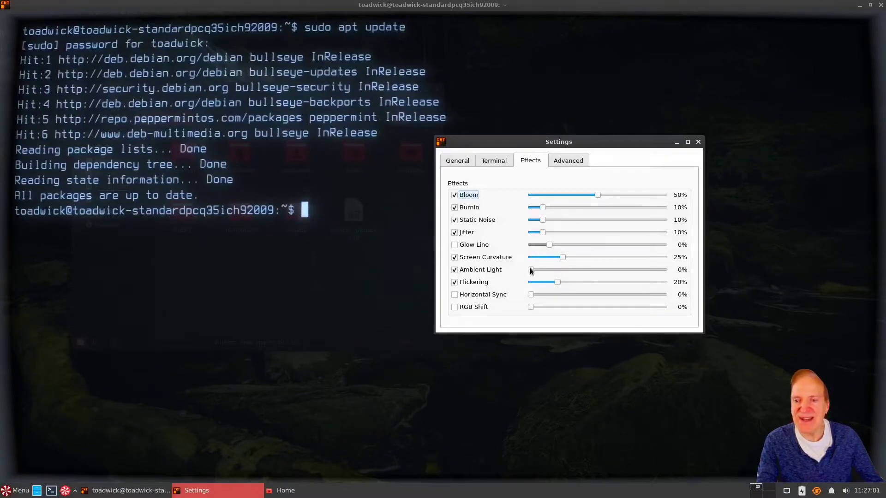
left_click_drag(530, 269, 617, 269)
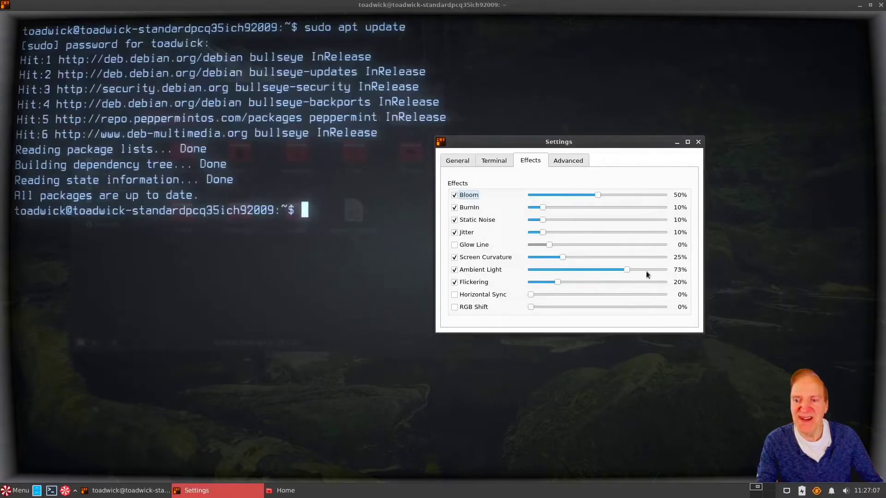
left_click_drag(646, 271, 515, 268)
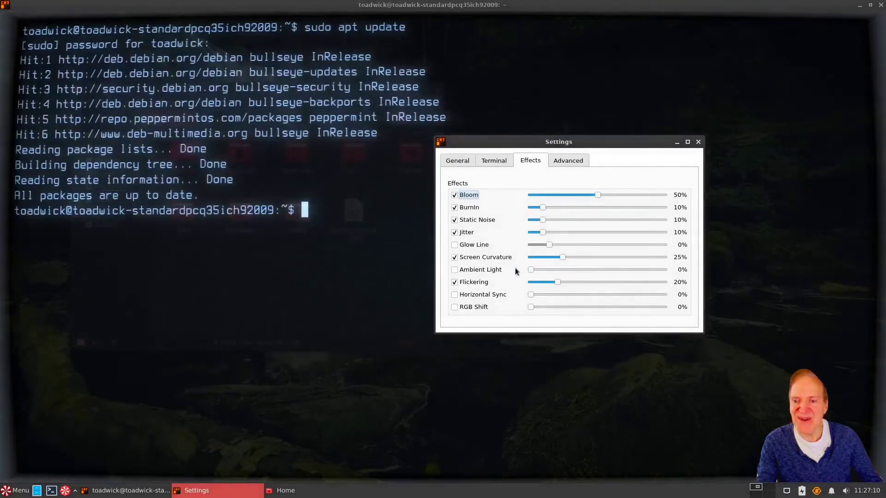
left_click(453, 283)
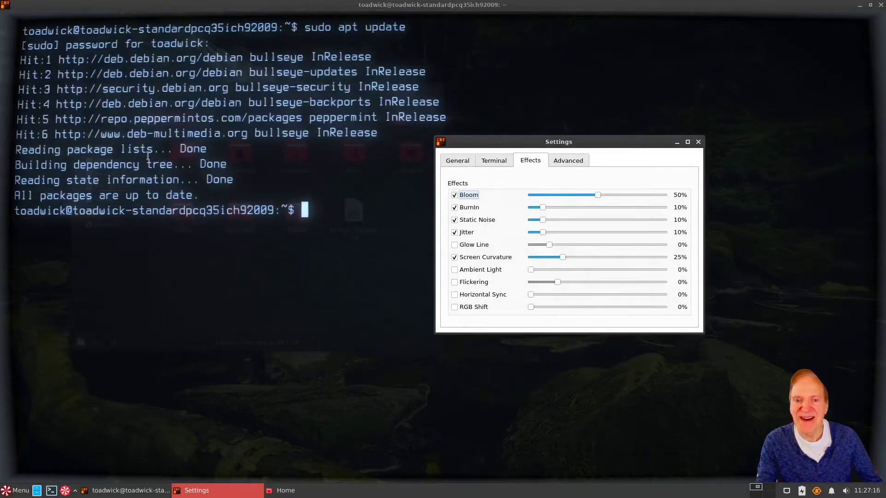
left_click(454, 283)
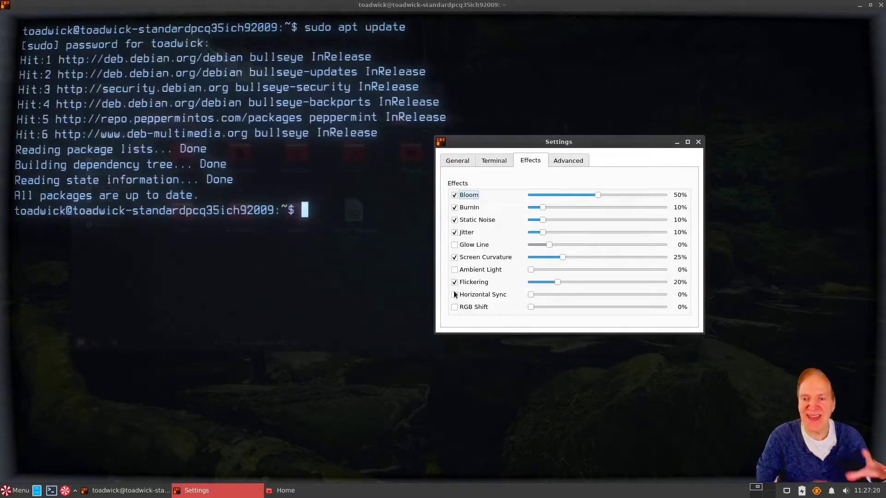
Try the Horizontal Sync effect at 27%, 34% and 50% before returning it to 0% and disabling it.
left_click(455, 295)
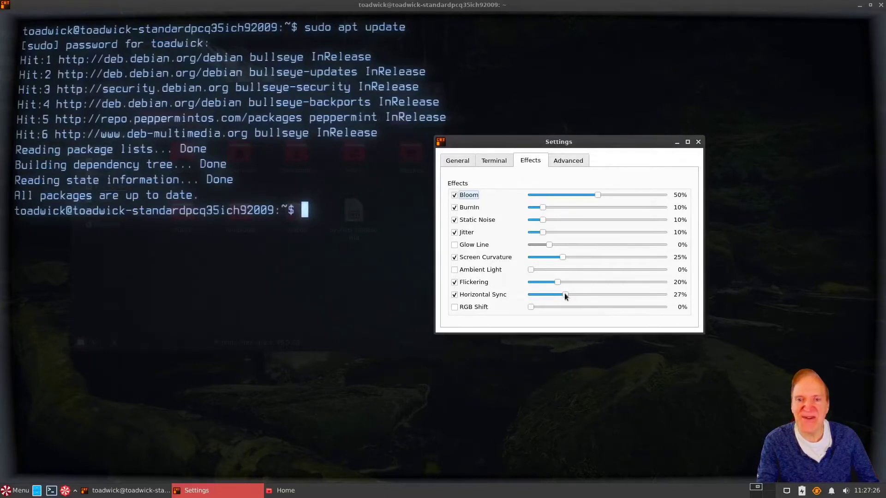
left_click_drag(565, 296, 574, 295)
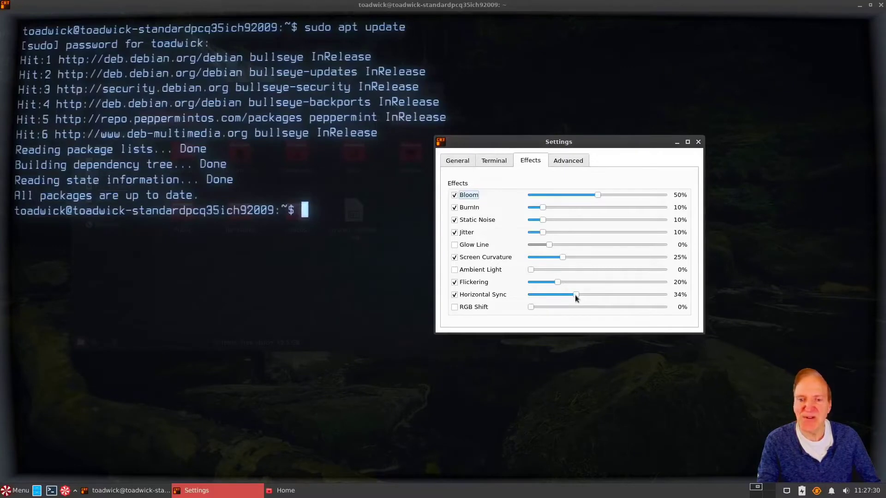
scroll(598, 297, "up", 3)
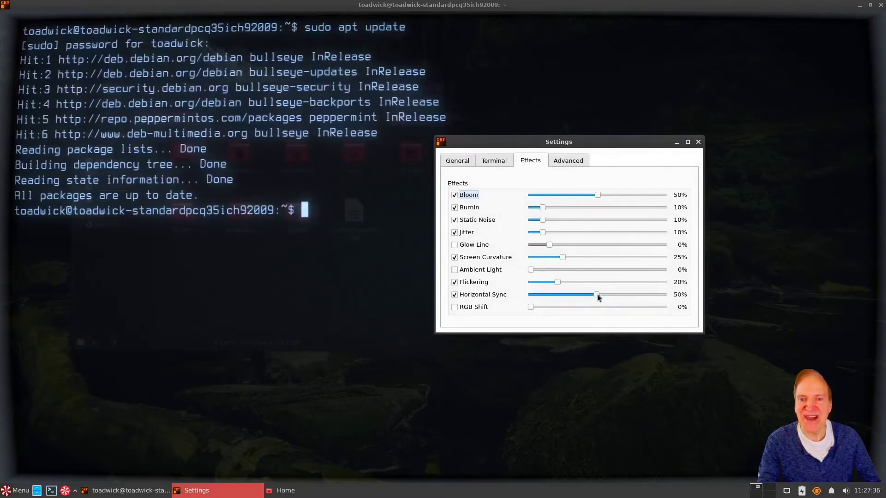
left_click_drag(597, 295, 531, 291)
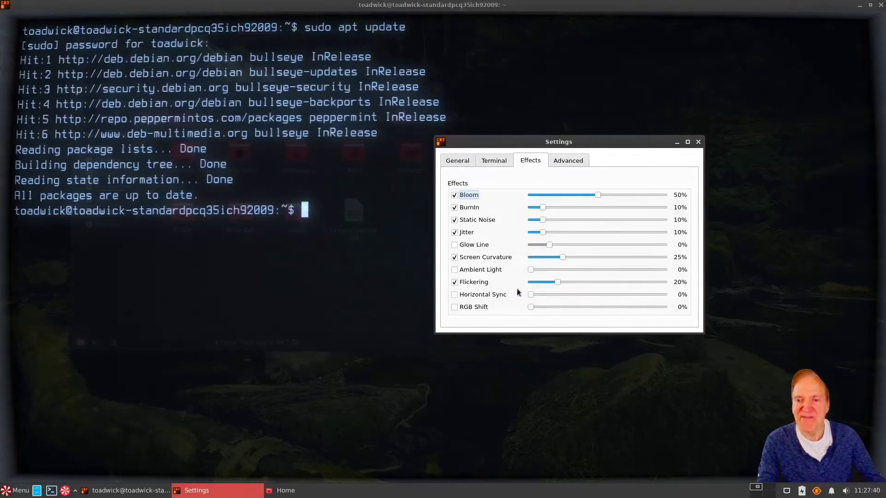
Enable the RGB Shift effect, compare it at 41%, 33% and 24%, and set it to 3%.
left_click(454, 308)
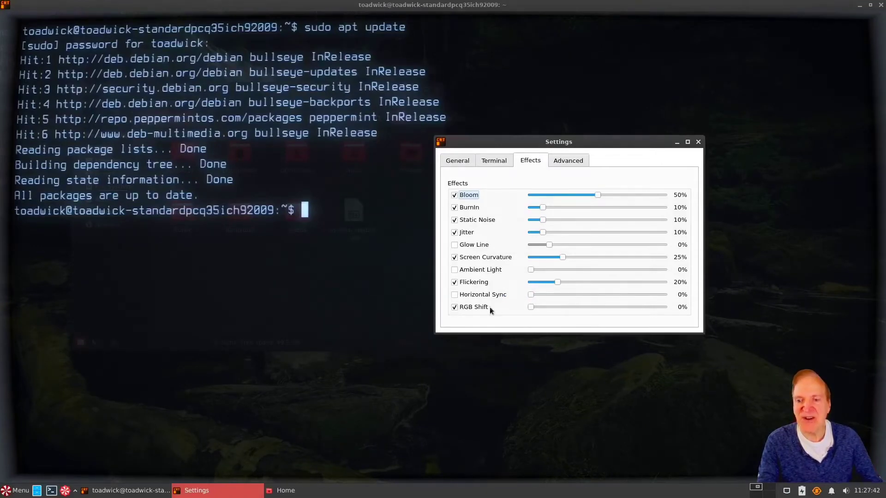
left_click_drag(529, 307, 584, 308)
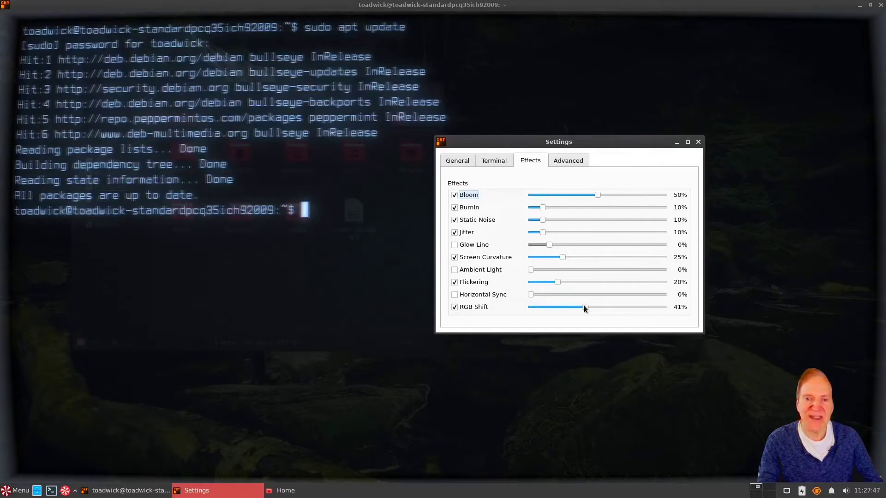
left_click_drag(581, 307, 558, 307)
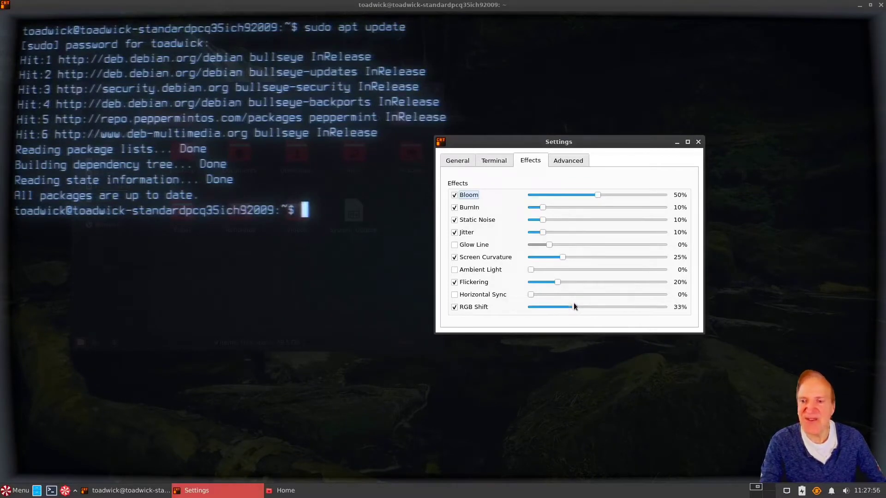
mouse_move(572, 303)
left_mouse_down()
mouse_move(520, 298)
mouse_move(562, 306)
left_mouse_up()
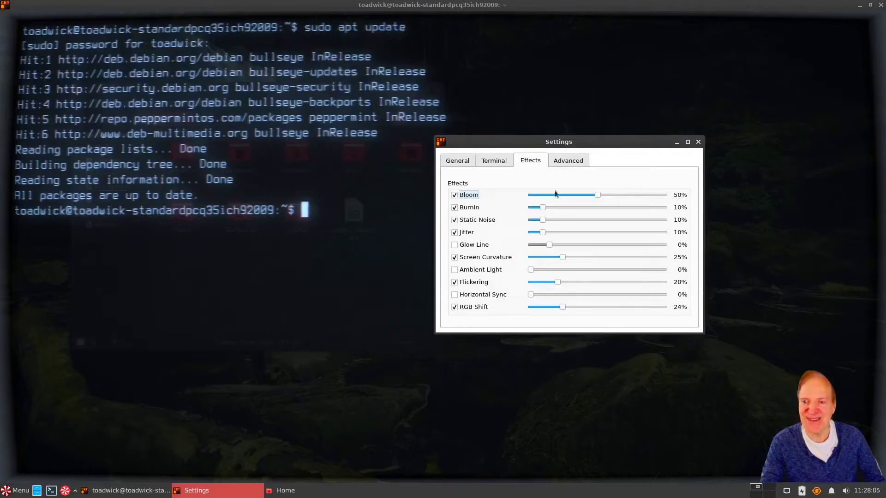
left_click(534, 309)
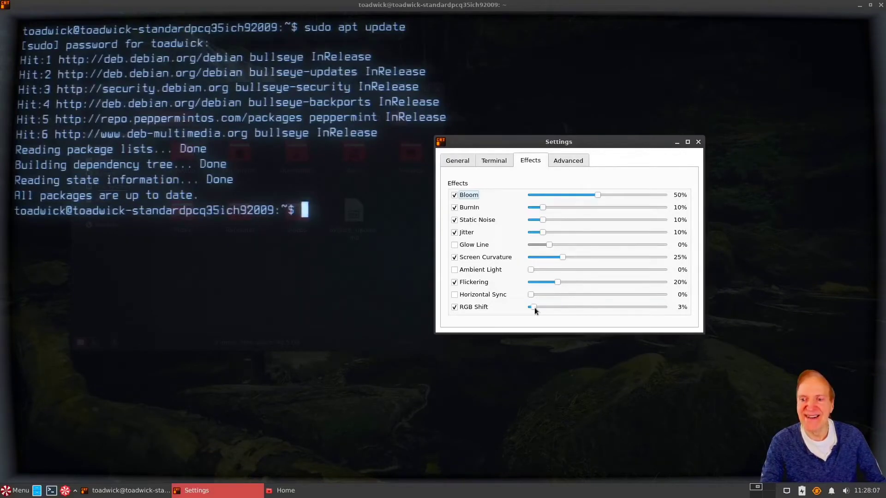
View the performance settings and try Scanlines and Pixels font rasterization before returning it to Default.
left_click(568, 159)
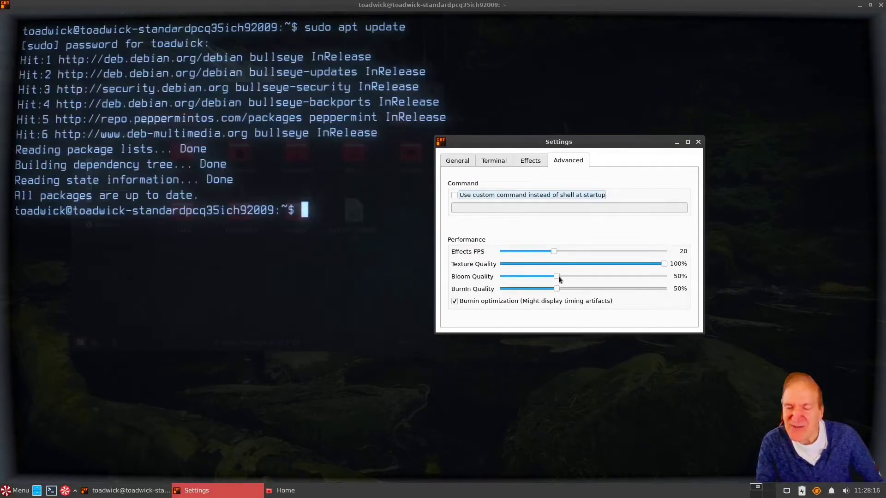
left_click(495, 163)
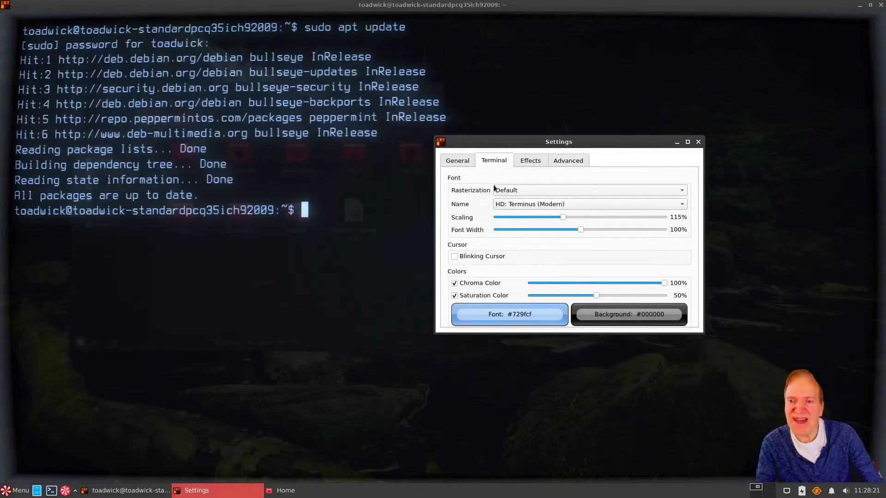
left_click(682, 191)
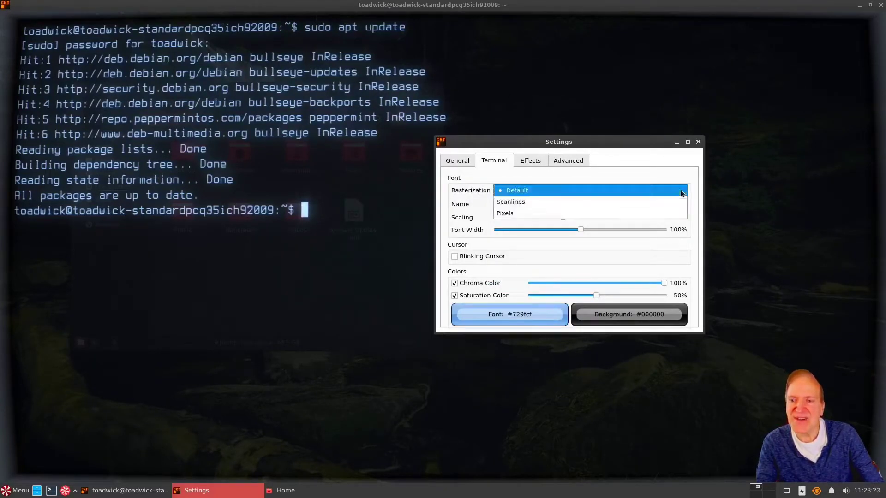
left_click(509, 203)
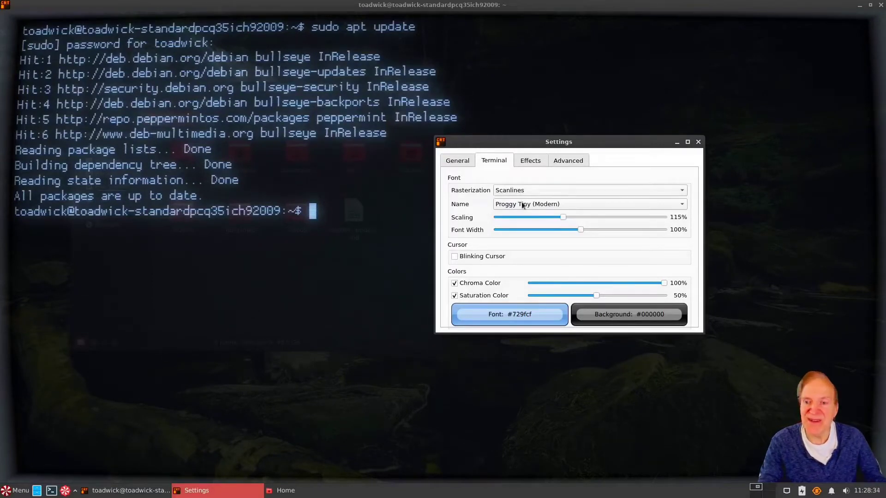
left_click(591, 191)
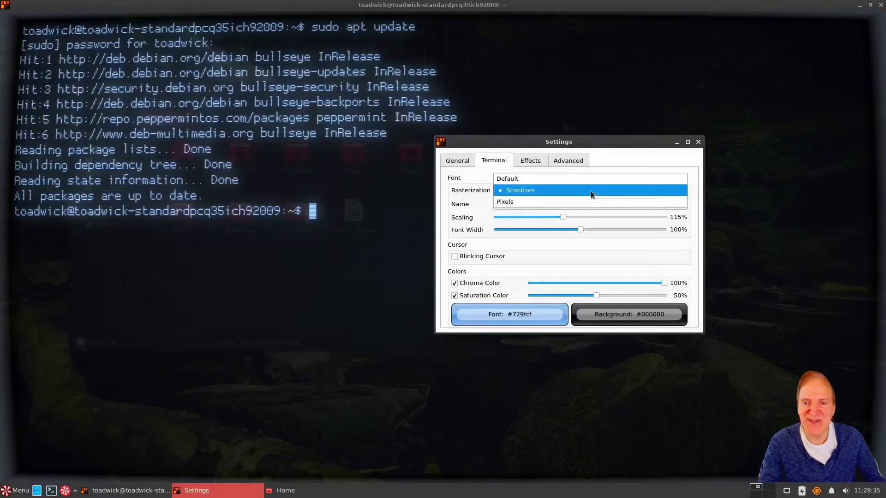
left_click(568, 203)
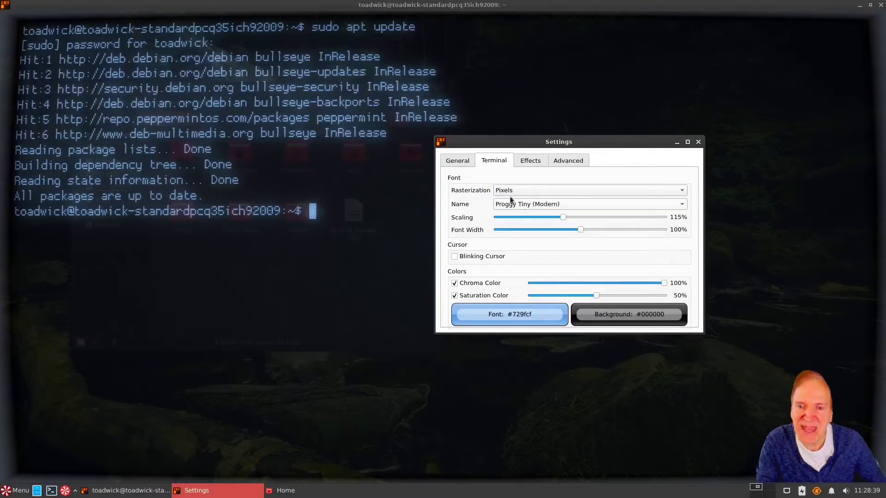
left_click(683, 193)
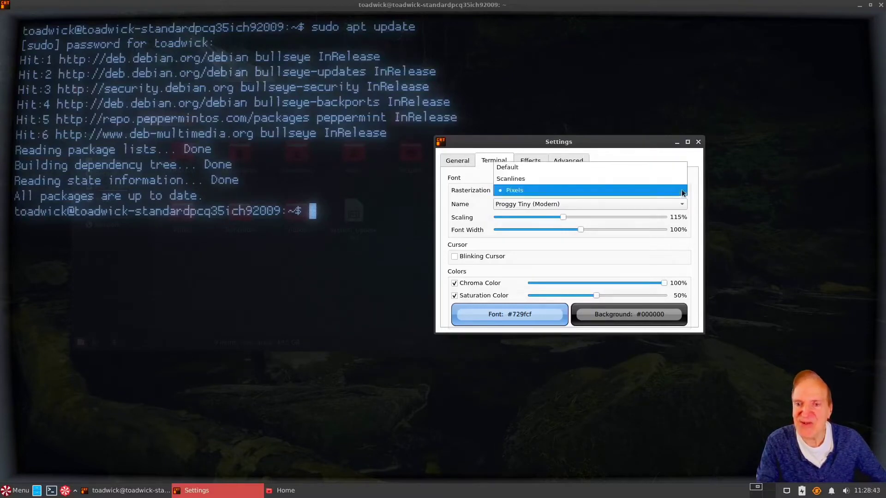
left_click(571, 168)
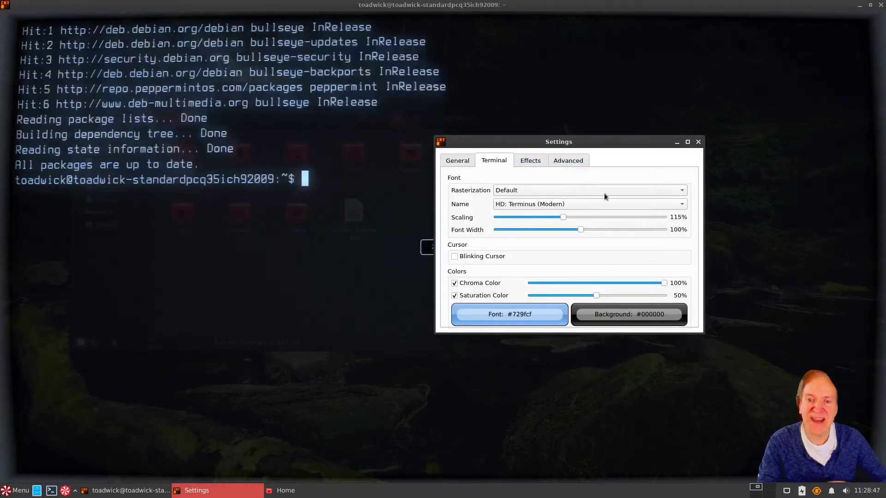
Look through the available terminal fonts, keep HD: Terminus (Modern), and close the settings and the terminal.
left_click(682, 204)
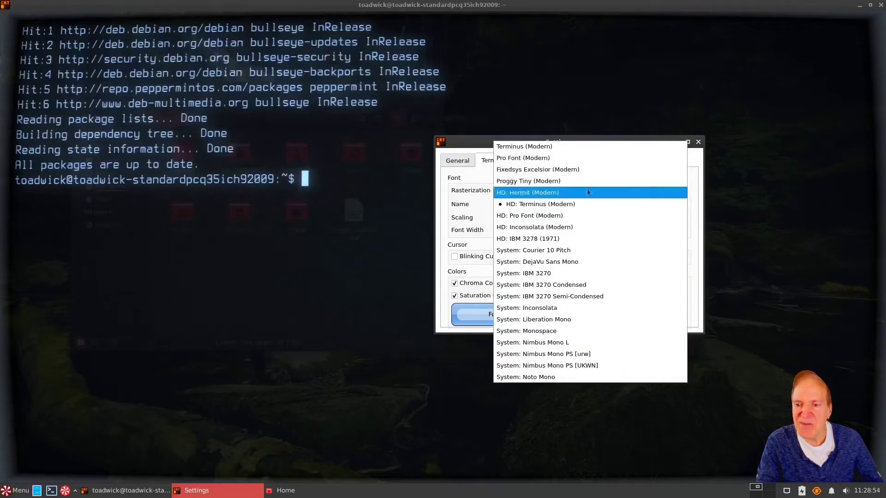
left_click(529, 99)
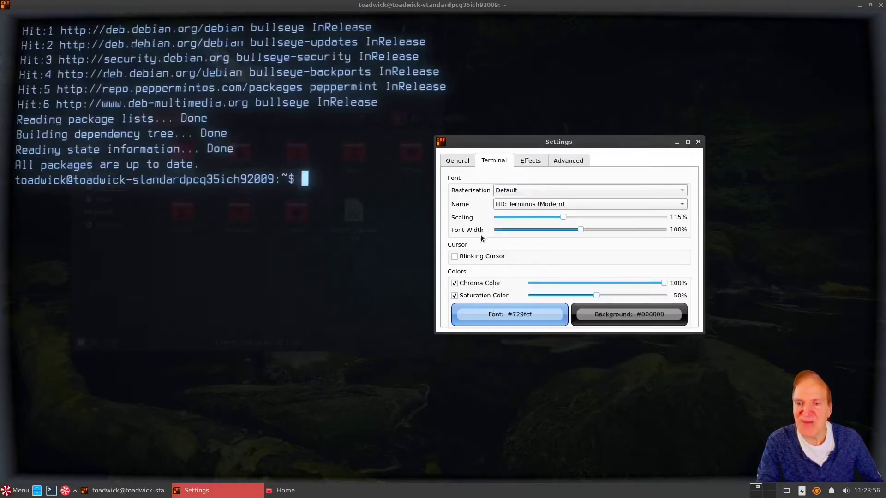
left_click(698, 143)
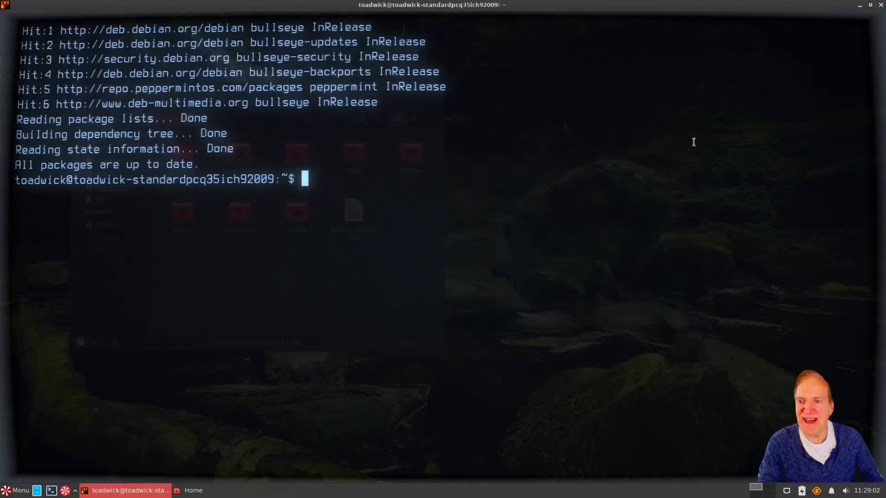
left_click(881, 6)
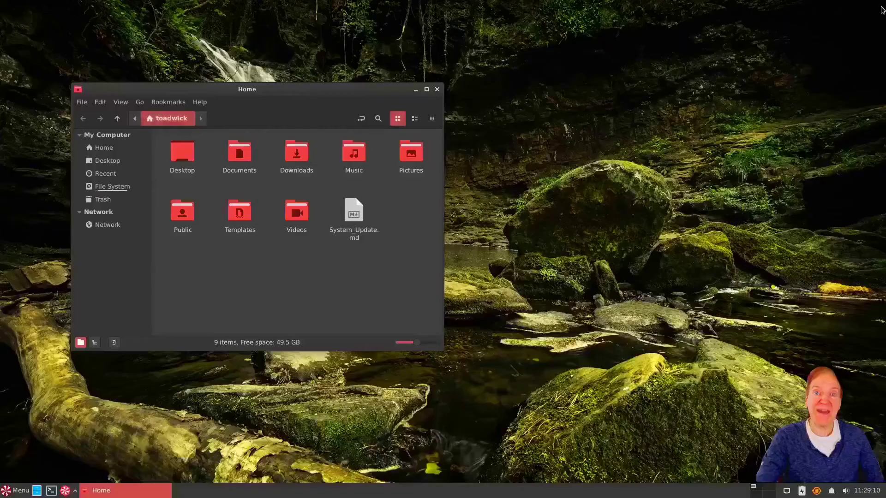
Move the Home window toward the middle of the desktop, then launch Software and continue past its welcome message to browse.
left_click_drag(342, 92, 513, 66)
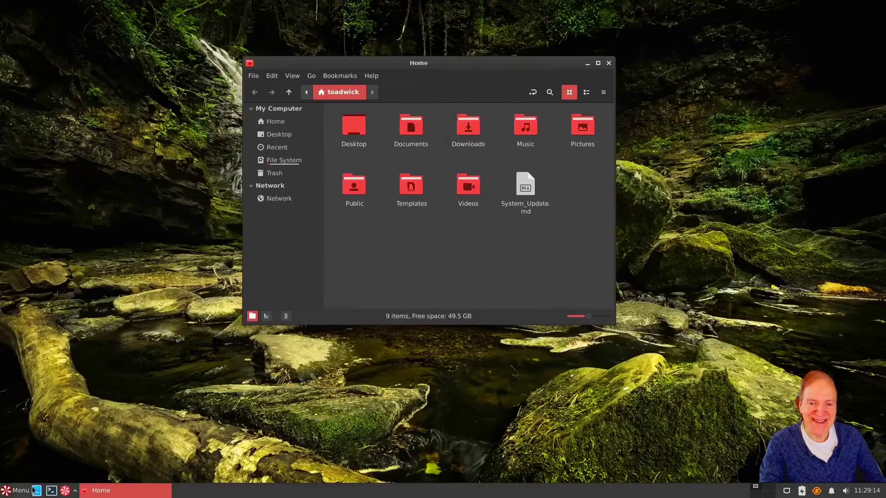
left_click(18, 490)
left_click(29, 424)
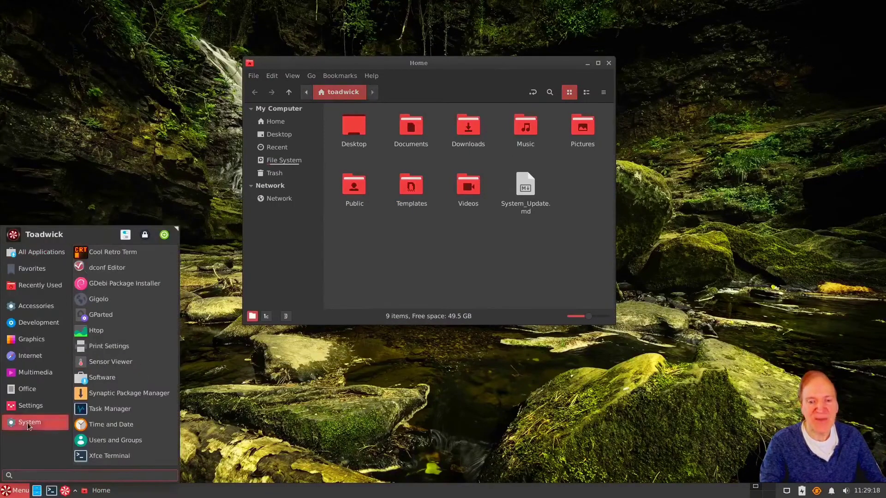
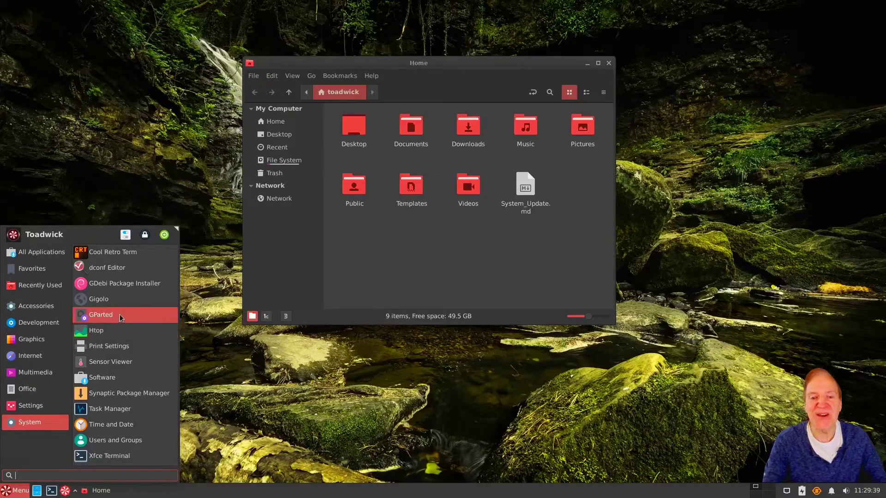
left_click(113, 383)
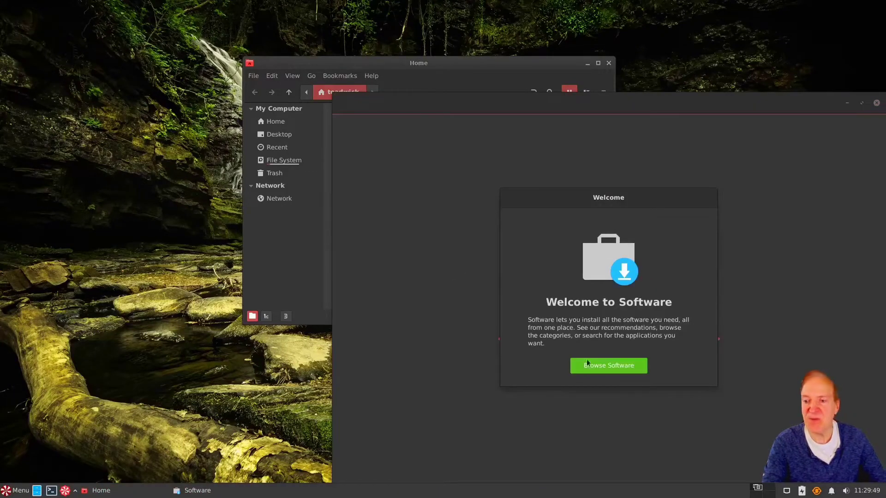
left_click(595, 366)
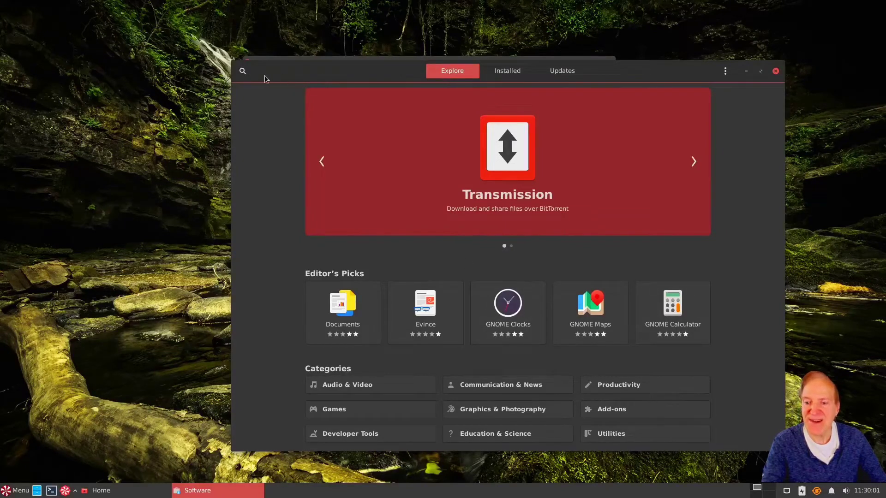
Search the catalogue for "blender", view the Blender details page, and return to the search results.
left_click(243, 71)
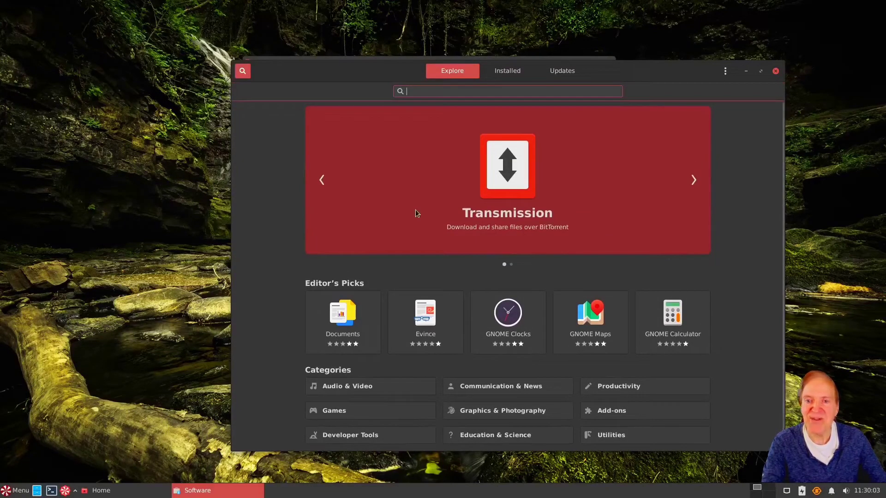
type("blender")
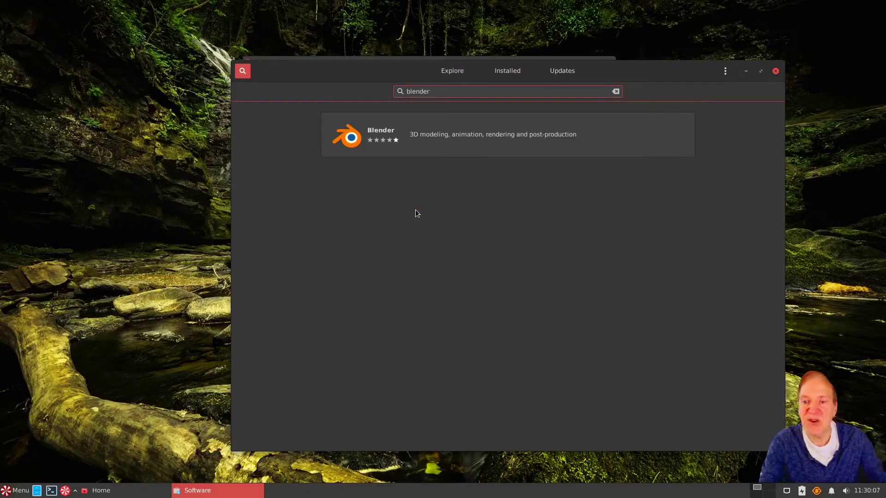
left_click(378, 137)
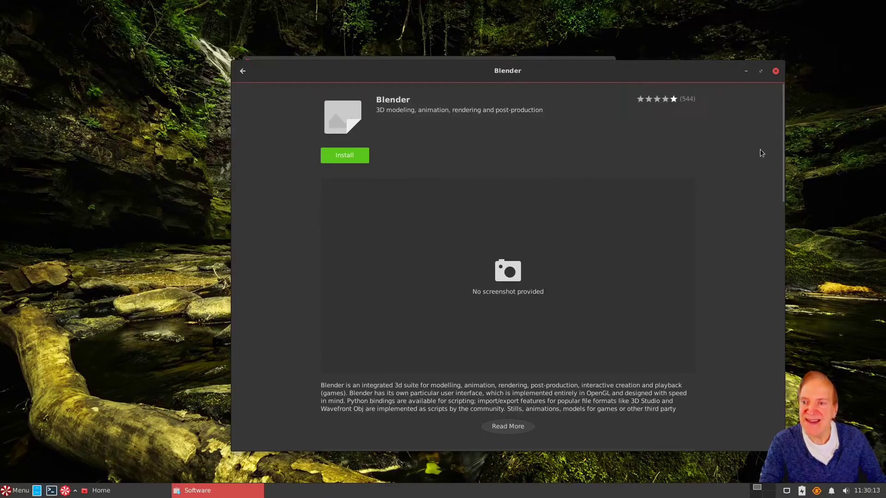
left_click_drag(783, 137, 753, 115)
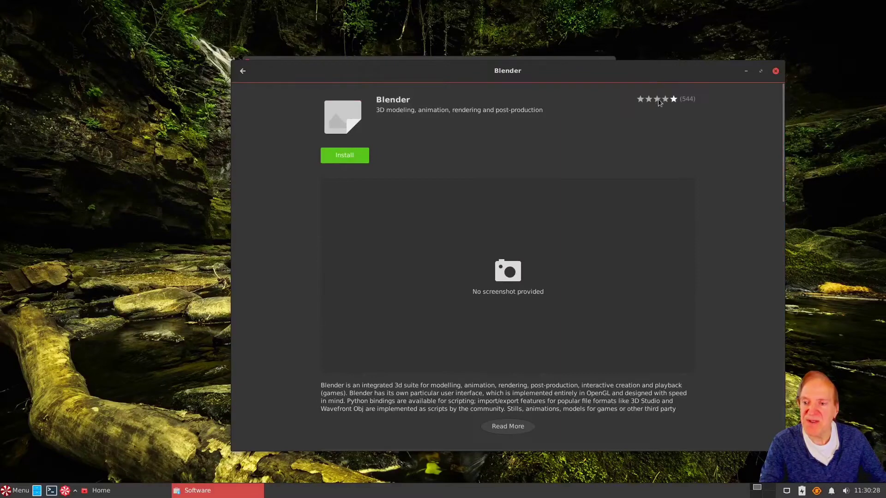
left_click(243, 70)
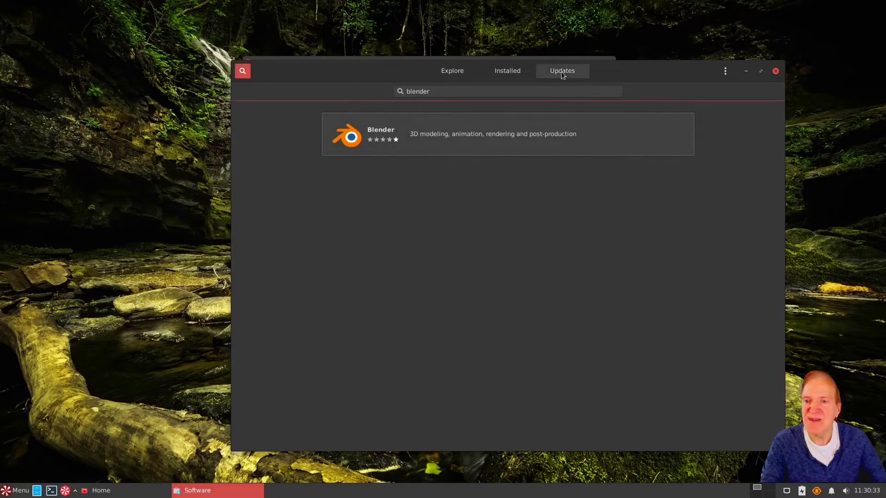
View the Peppermint software sources in the Software Repositories settings and close them.
left_click(725, 71)
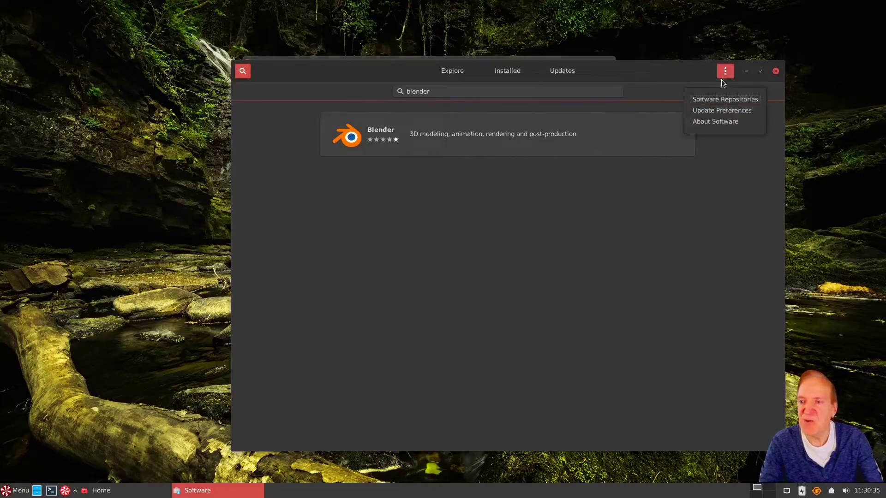
left_click(718, 101)
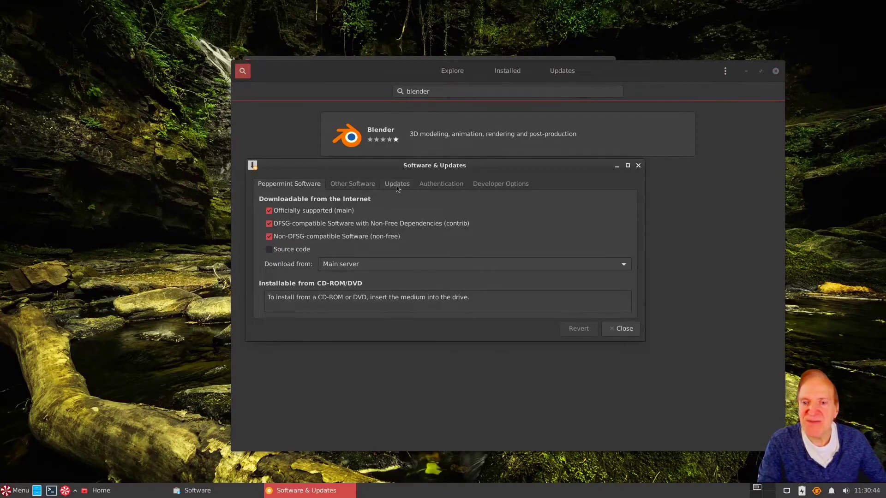
left_click(615, 331)
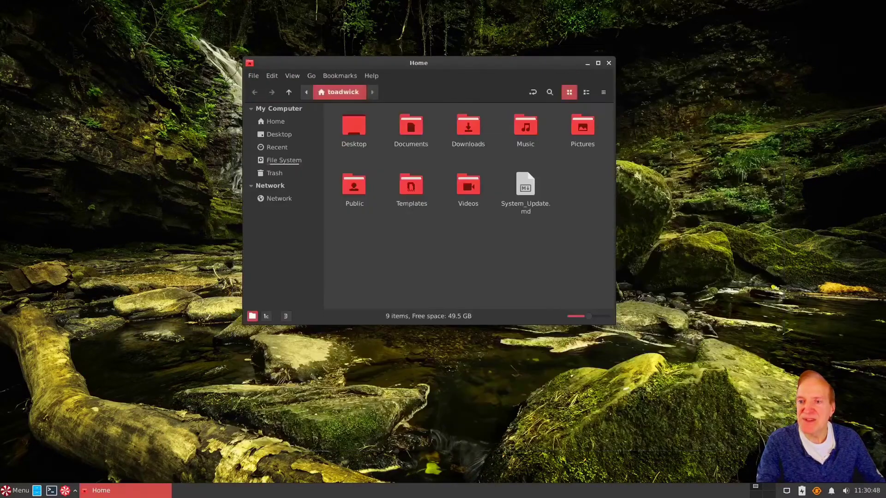
Reopen Software and look through the list of installed applications from Application Finder down to Wine.
key("super")
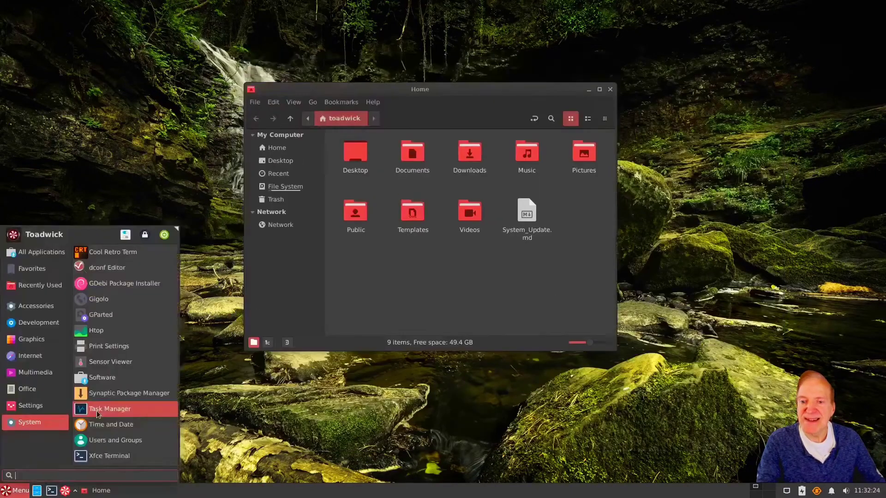
left_click(102, 378)
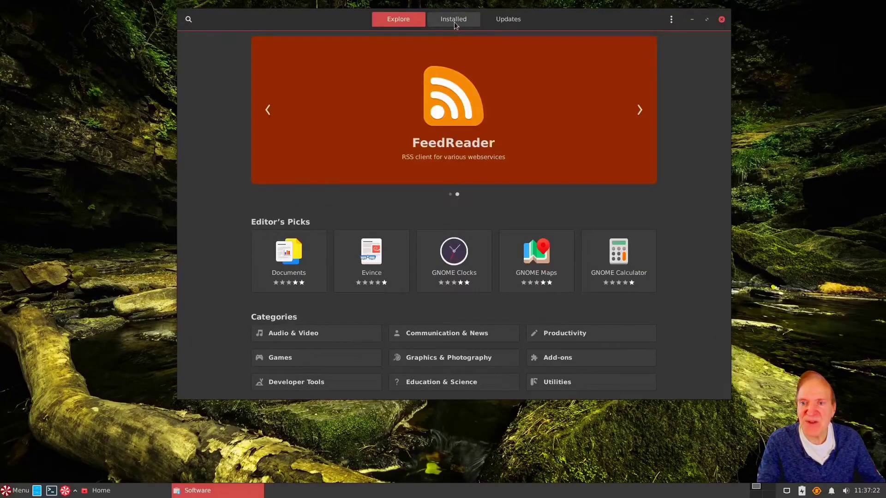
left_click(454, 21)
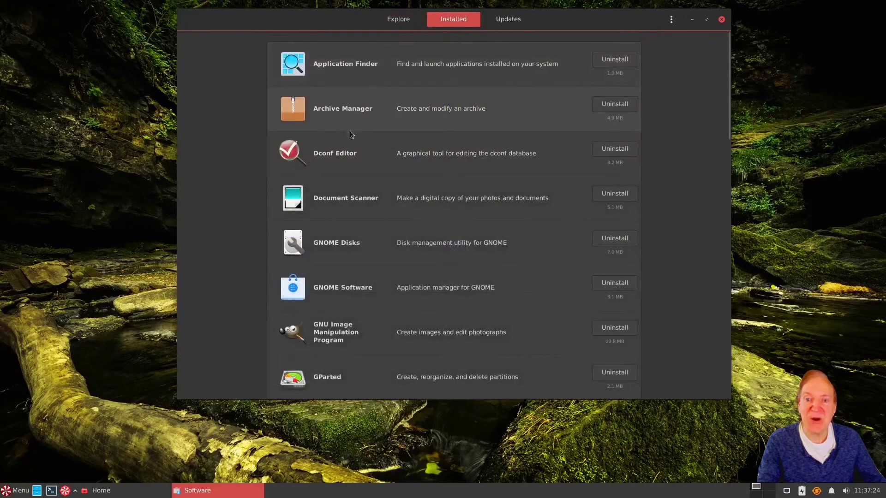
scroll(377, 235, "down", 3)
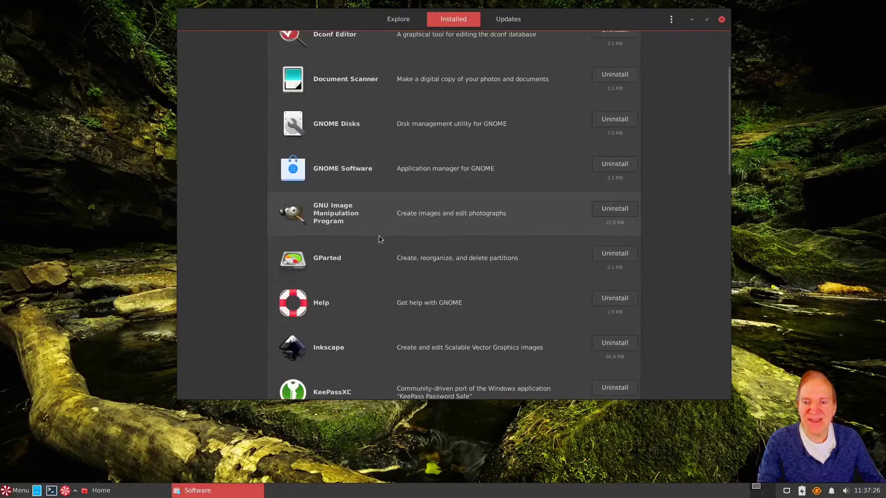
scroll(383, 226, "down", 9)
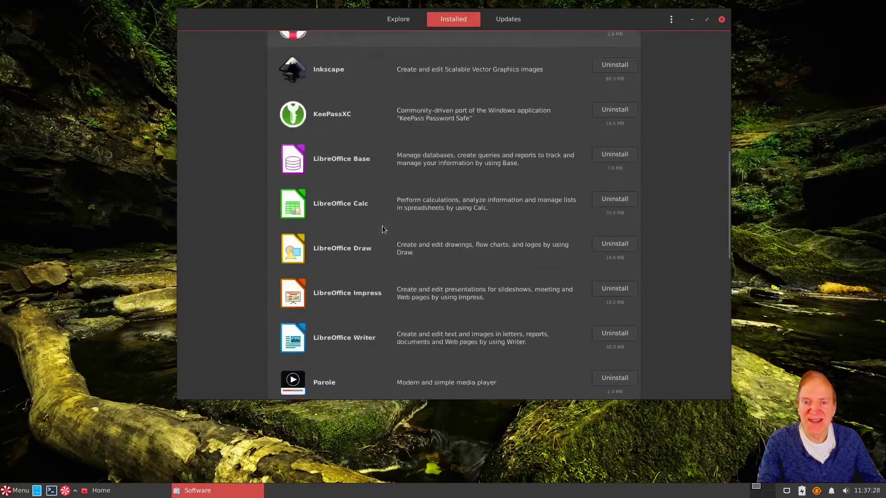
scroll(382, 220, "down", 8)
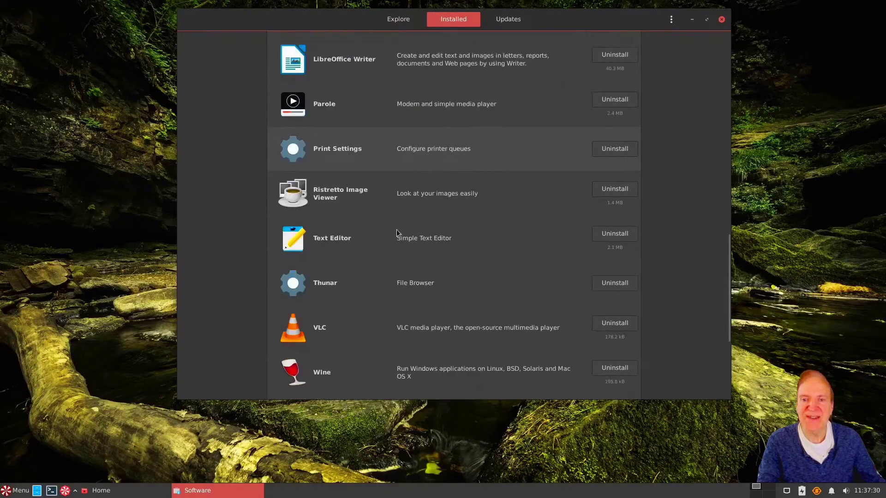
Look through the remaining installed applications and close the software store.
scroll(400, 228, "down", 1)
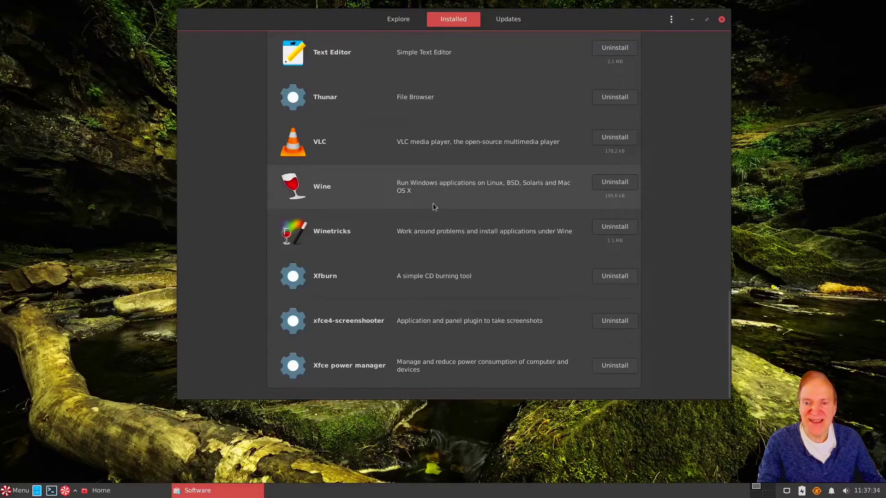
scroll(431, 203, "up", 10)
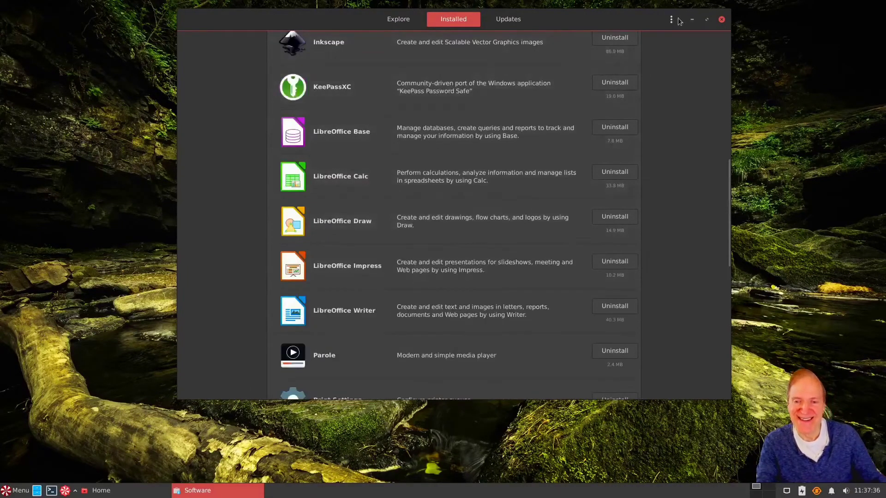
left_click(722, 20)
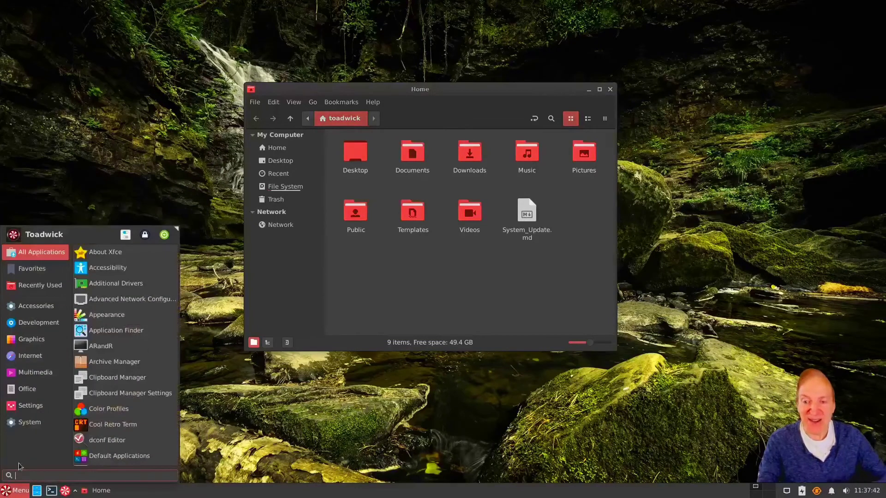
Launch Synaptic Package Manager with the account password, dismiss its quick introduction and maximize its window.
left_click(31, 406)
left_click(51, 422)
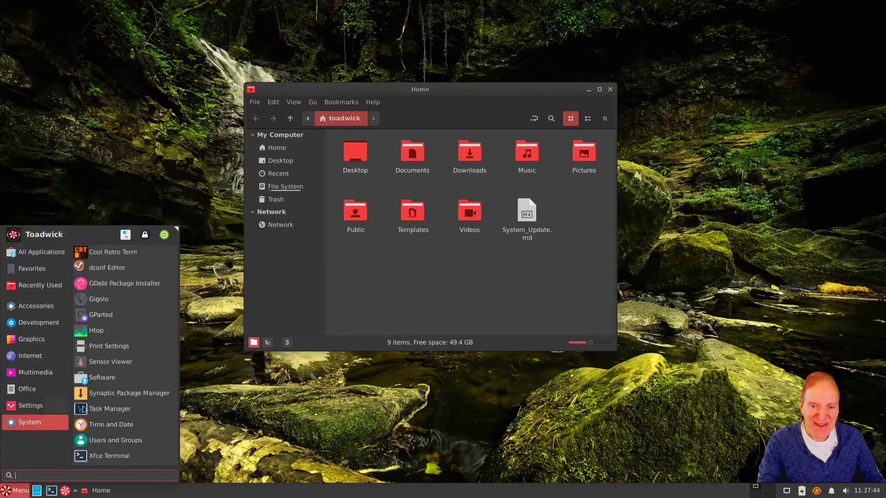
left_click(111, 395)
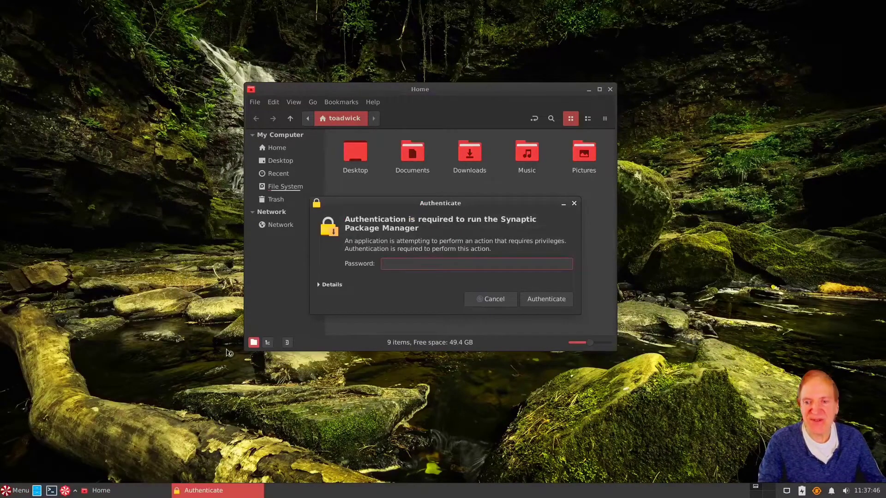
type("•")
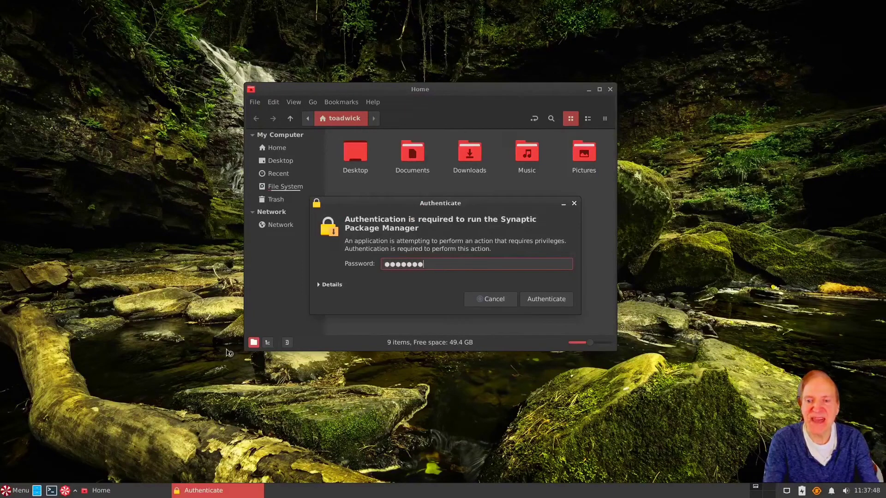
key("Return")
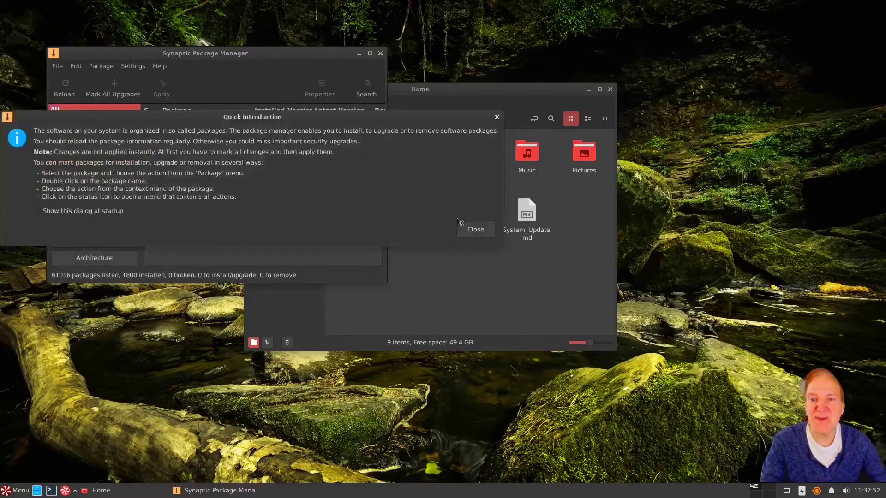
left_click(474, 232)
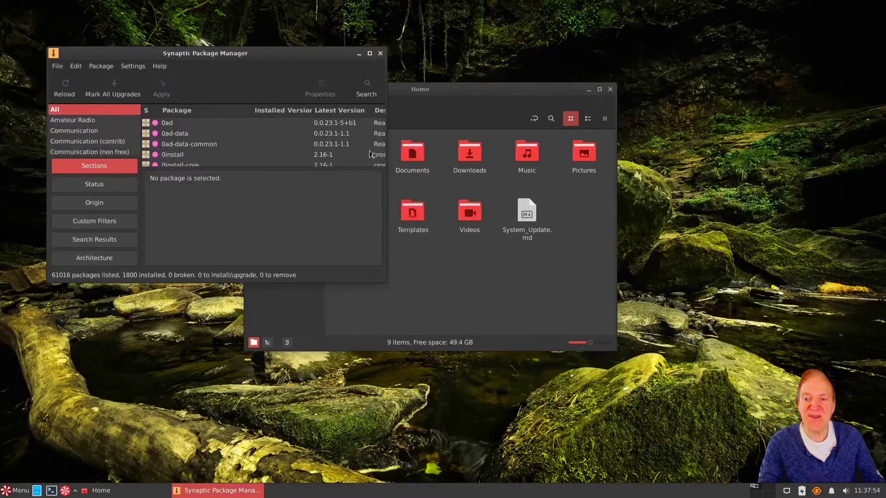
left_click(370, 54)
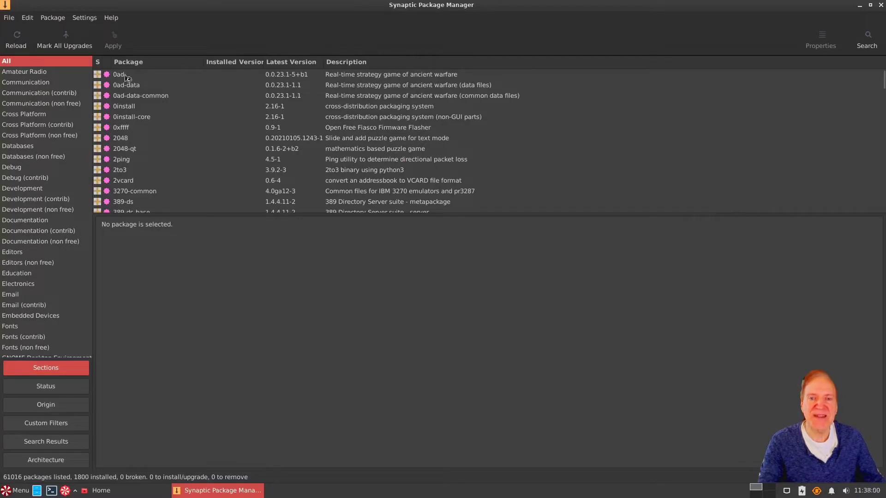
Browse the packages in the Amateur Radio and Communication sections.
left_click(24, 72)
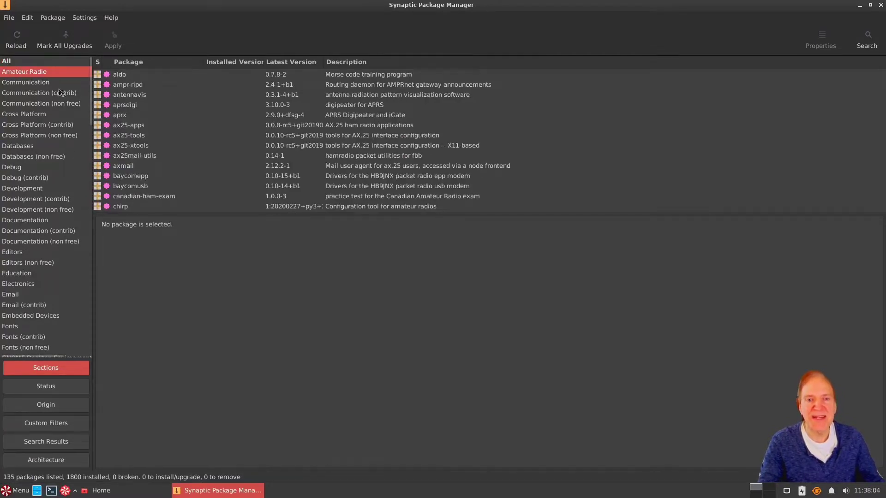
left_click(18, 83)
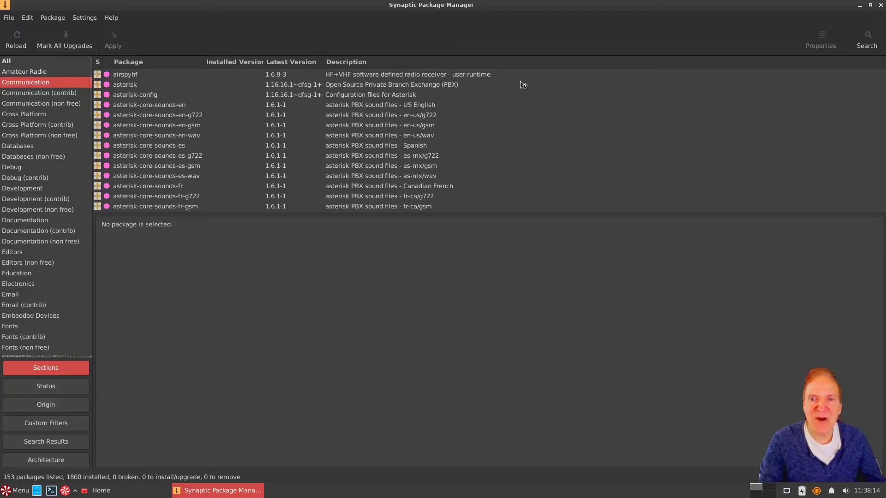
Search package descriptions and names for "blender" and mark the blender package for installation with its additional required changes.
left_click(869, 42)
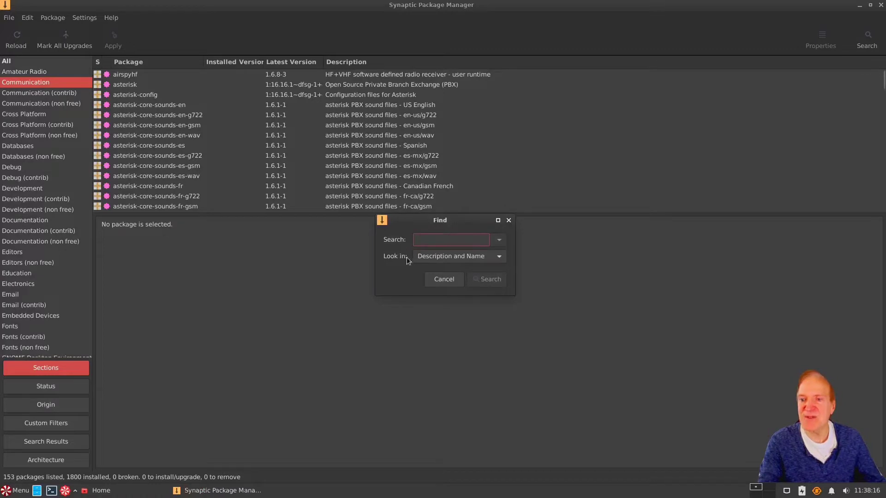
type("b")
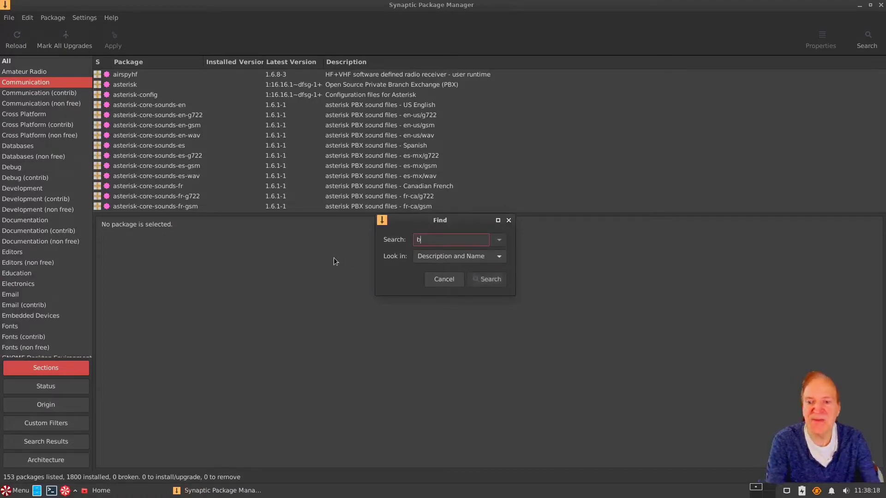
type("lender")
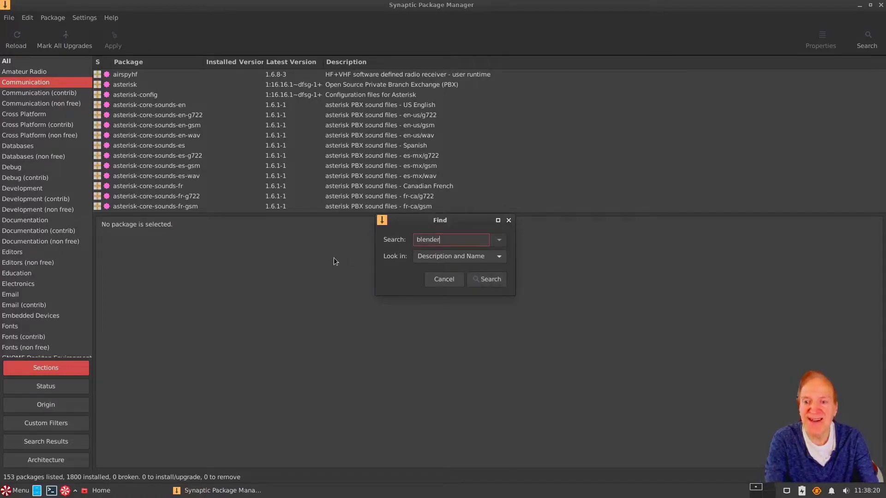
left_click(487, 277)
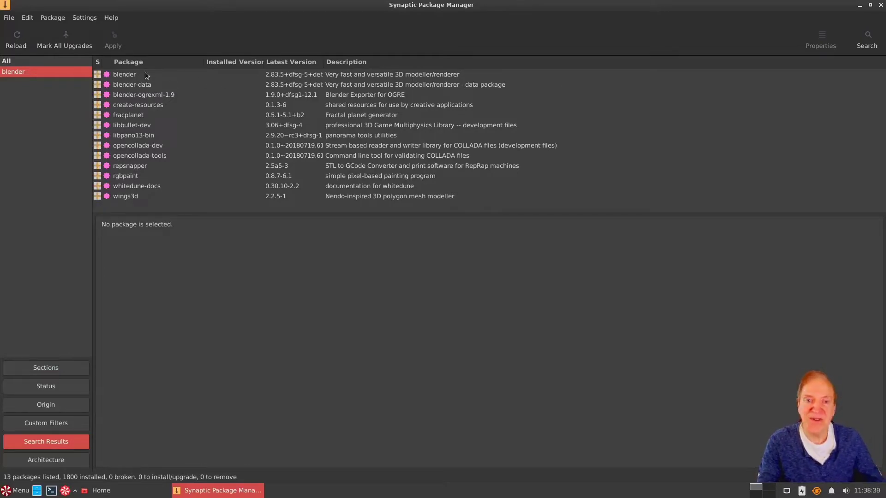
left_click(108, 76)
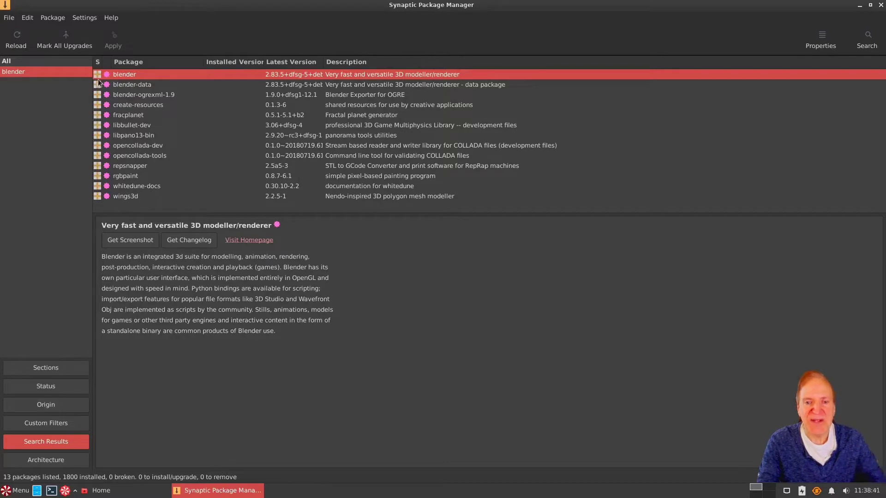
left_click(98, 76)
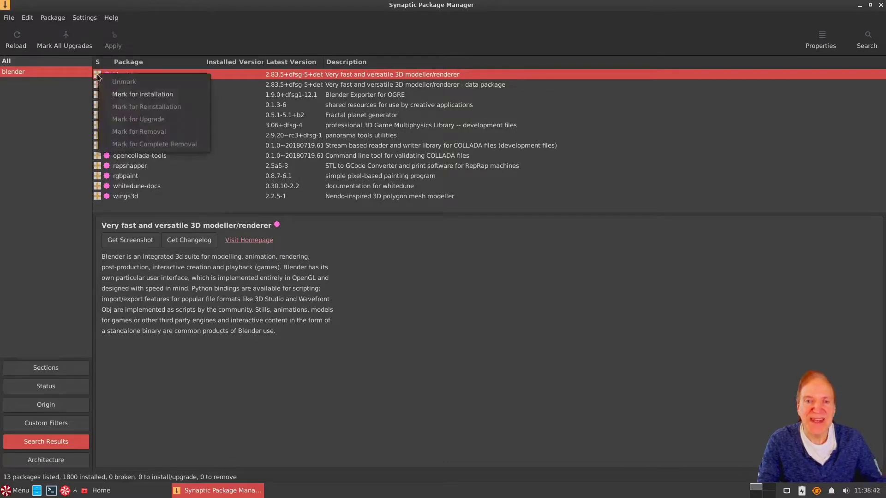
left_click(120, 95)
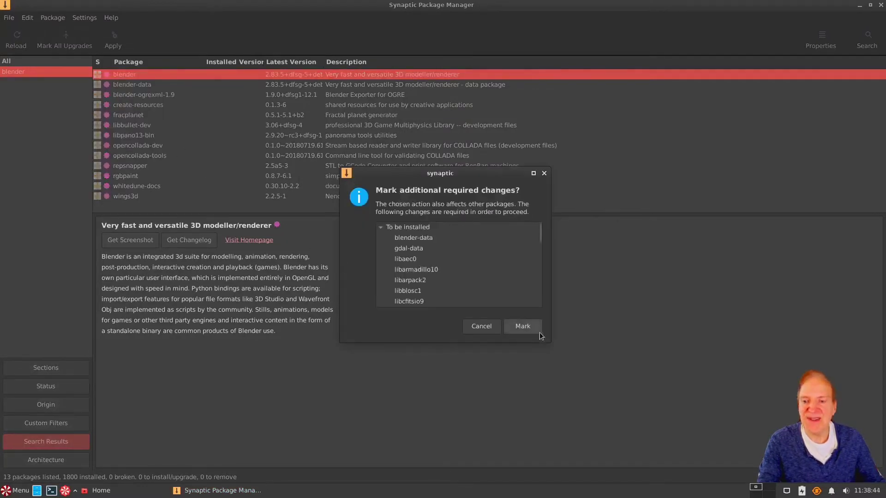
left_click(523, 328)
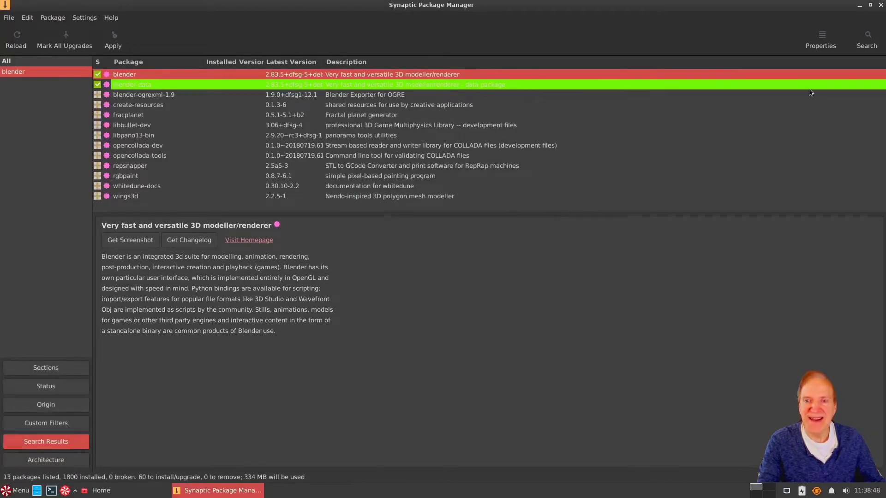
Apply the marked changes to install Blender, view the blender package's details and close the package manager.
left_click(114, 37)
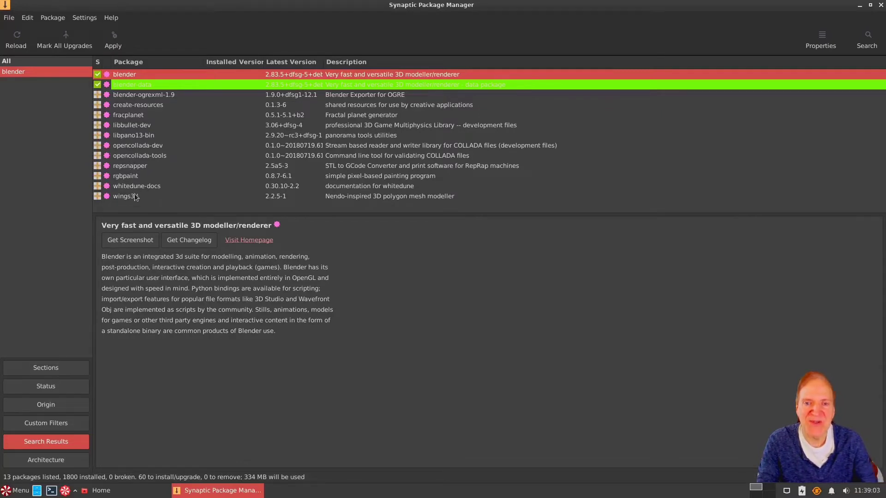
left_click(113, 39)
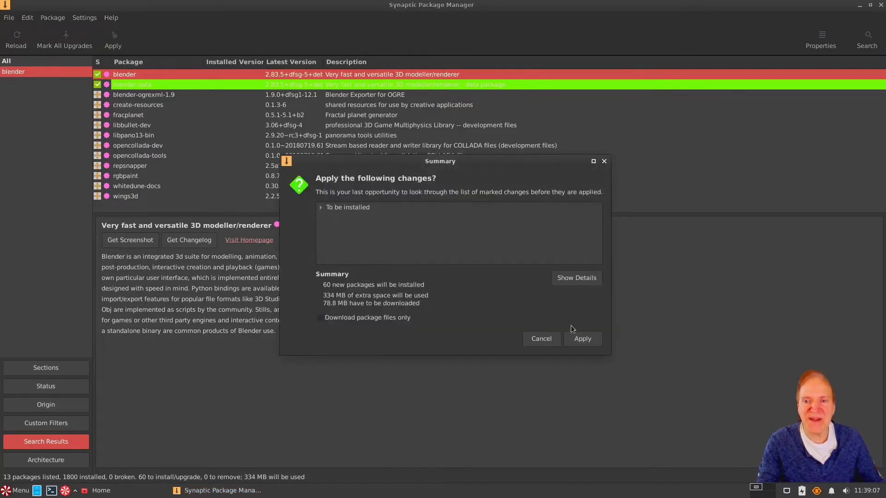
left_click(589, 343)
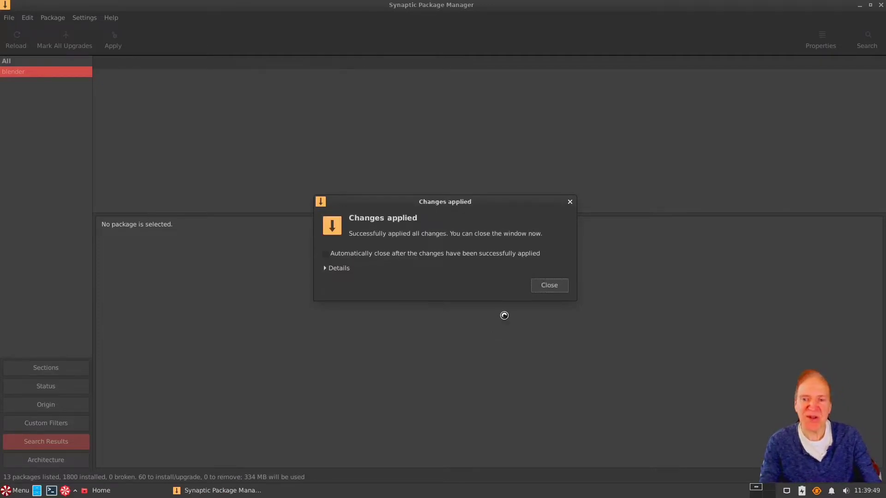
left_click(551, 286)
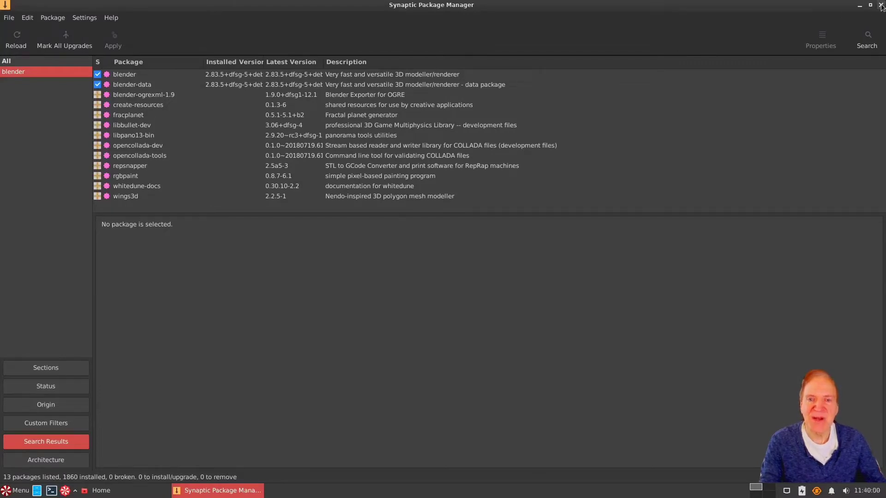
left_click(220, 74)
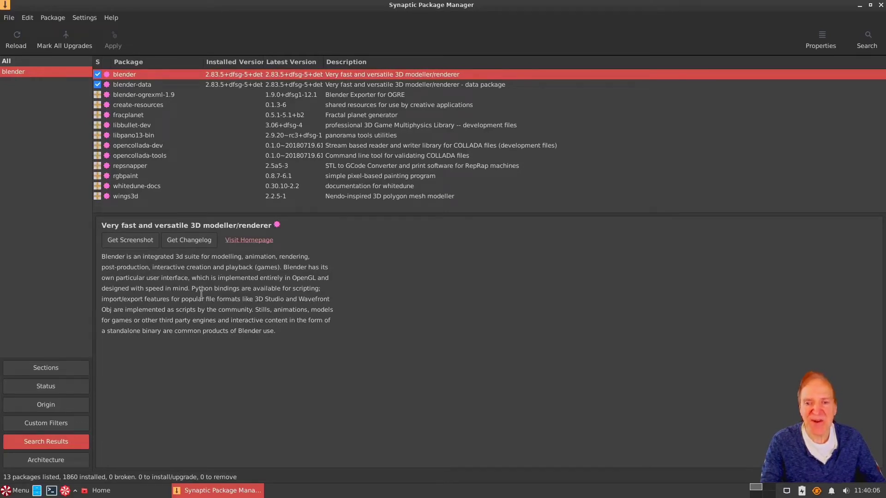
left_click(881, 6)
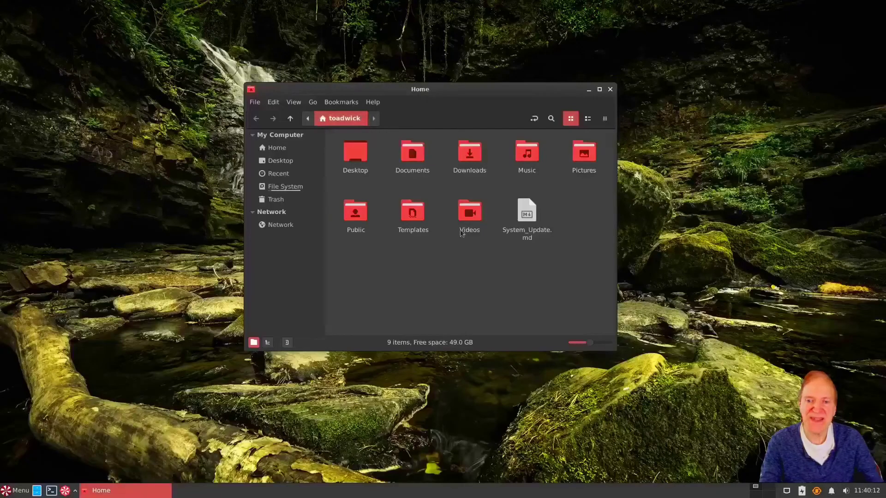
Launch Blender from the Graphics applications, accept the default quick setup and start a new General file.
left_click(5, 493)
left_click(36, 339)
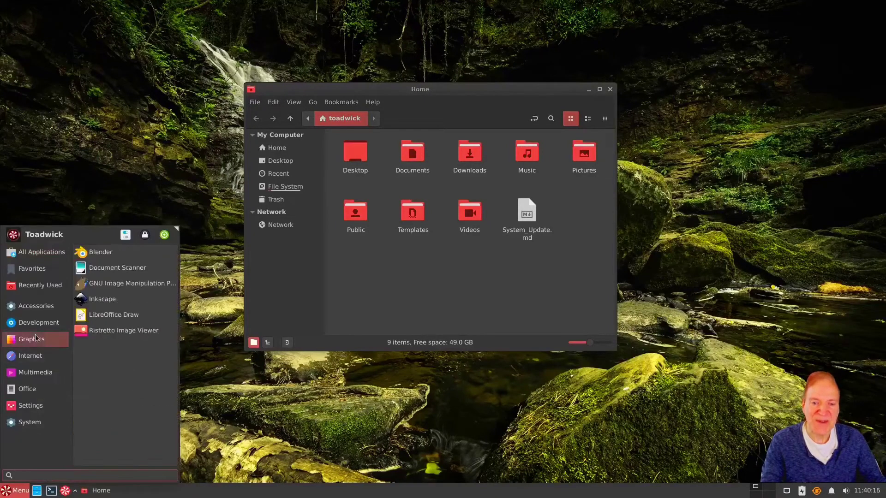
left_click(105, 256)
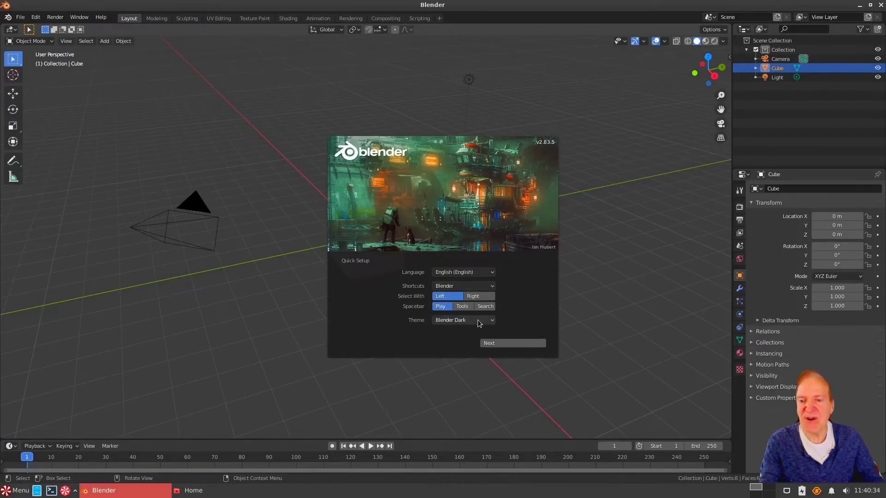
left_click(520, 345)
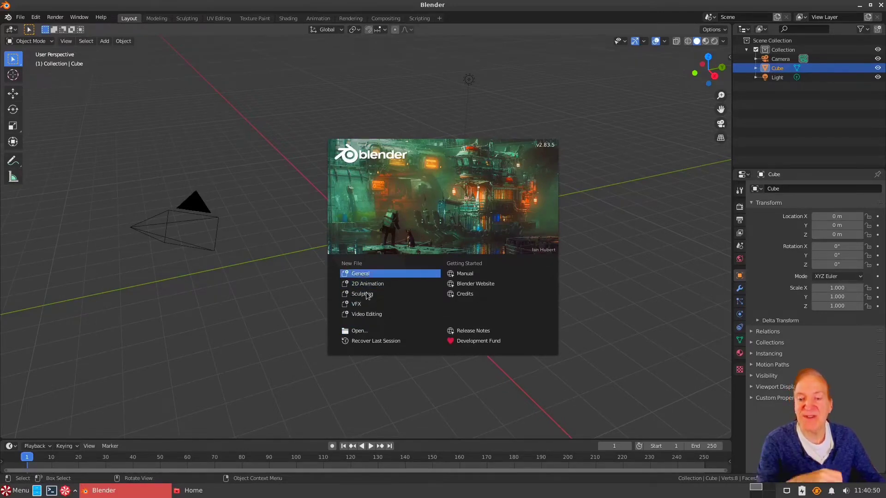
left_click(369, 277)
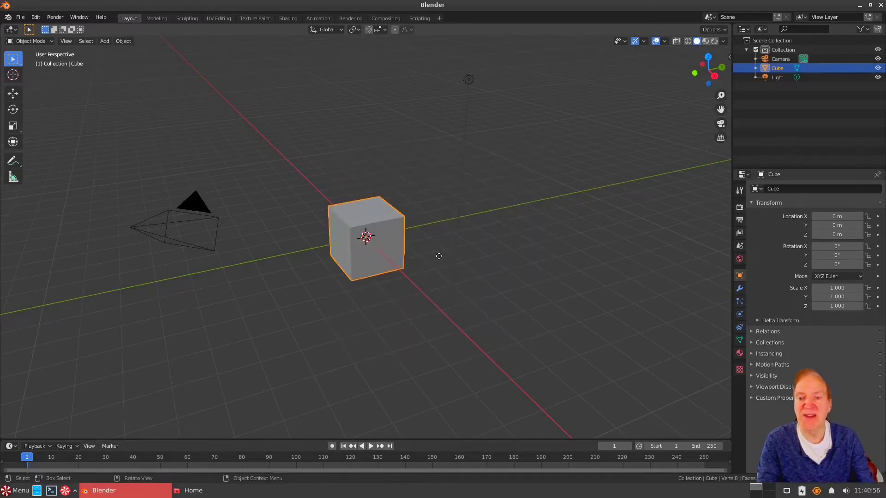
Try moving the default cube in the viewport and close Blender.
key("g")
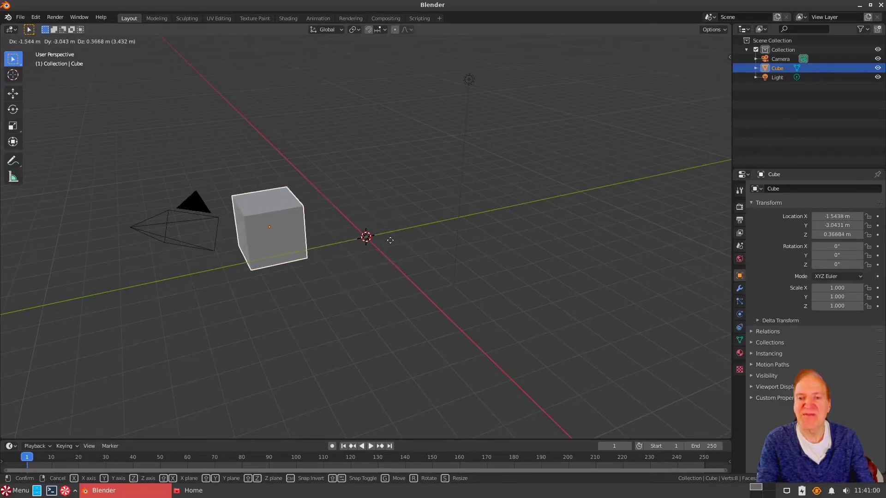
left_click(881, 4)
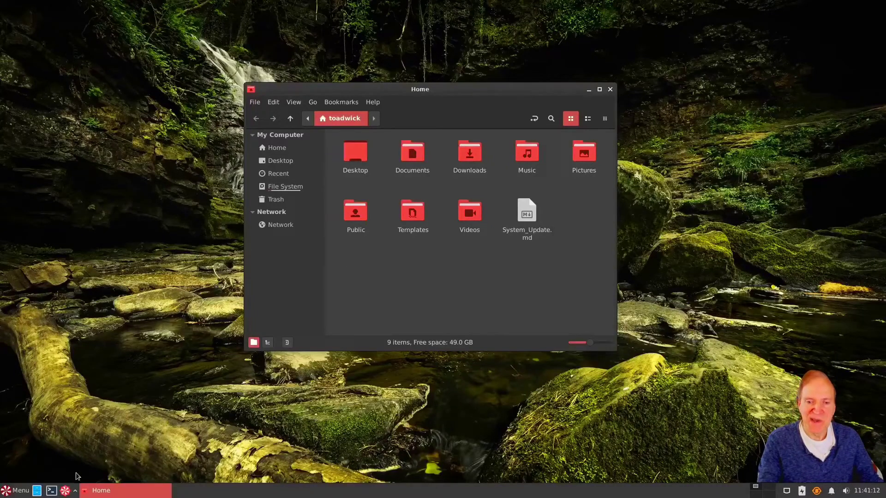
Open the system settings manager, move its window aside and open the Appearance settings.
left_click(7, 493)
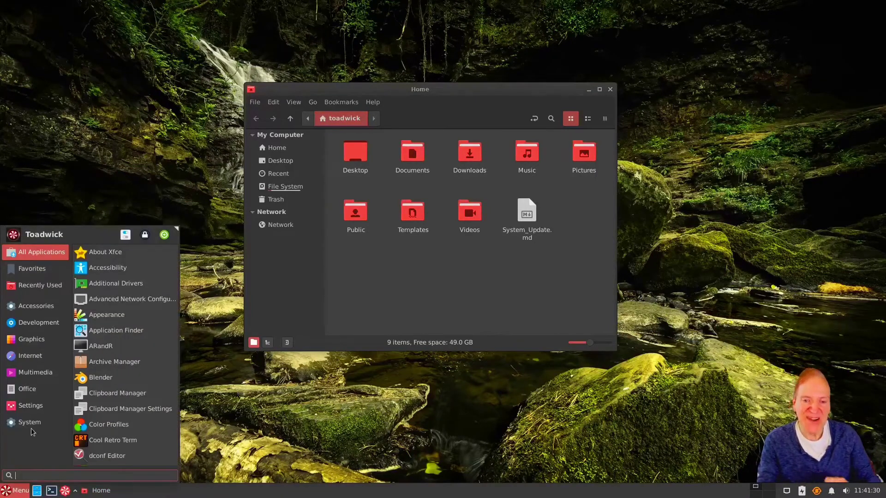
left_click(126, 235)
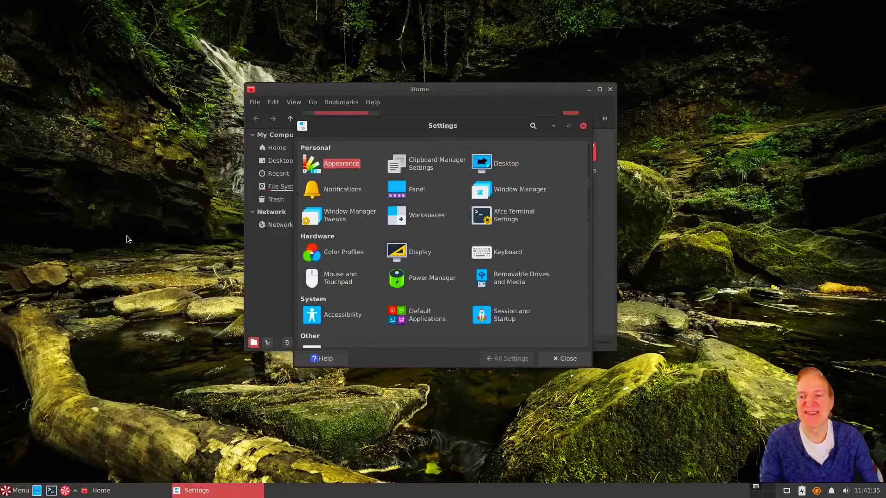
left_click_drag(437, 123, 212, 75)
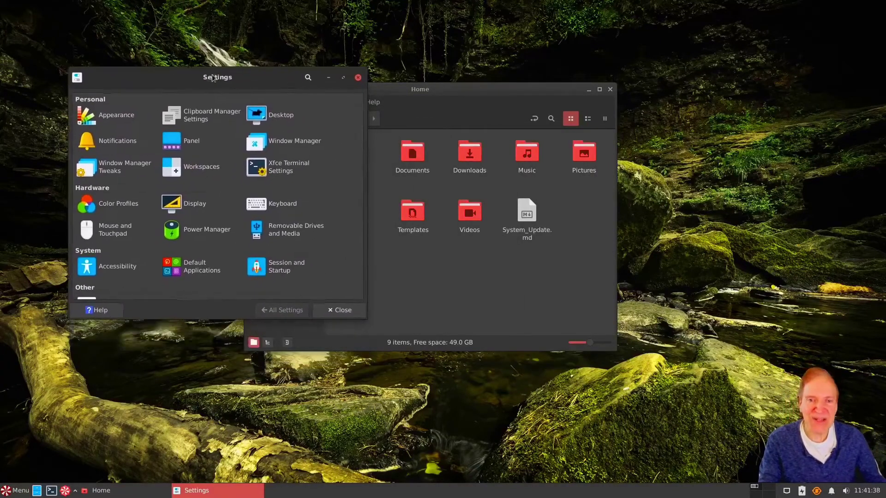
left_click(112, 115)
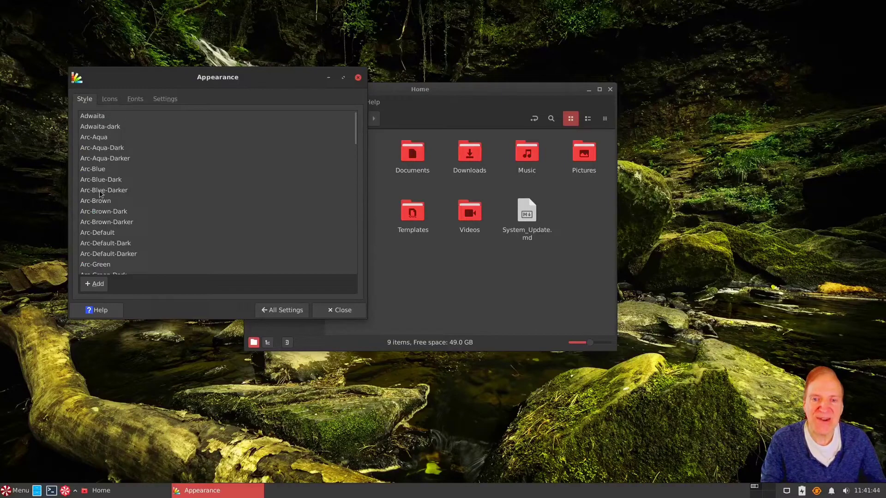
Try the Arc-Green-Dark, Arc-Grey-Dark and Arc-Orange-Dark desktop styles one after another.
scroll(101, 198, "down", 4)
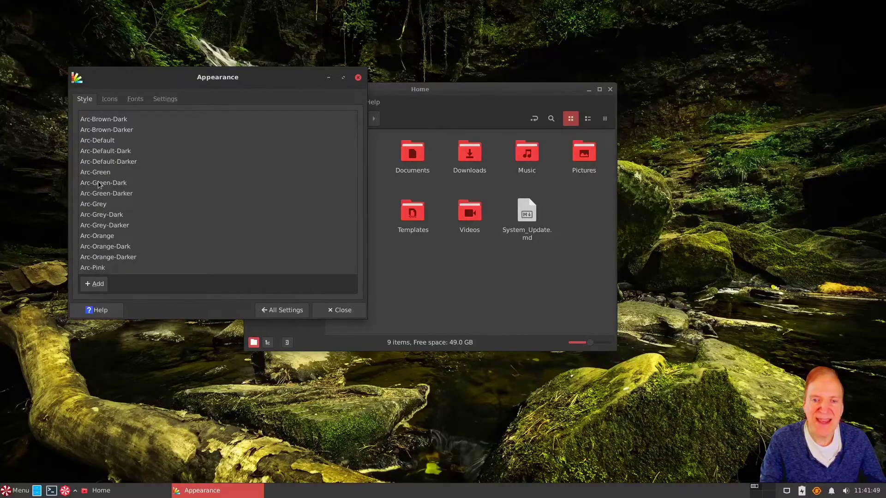
left_click(98, 182)
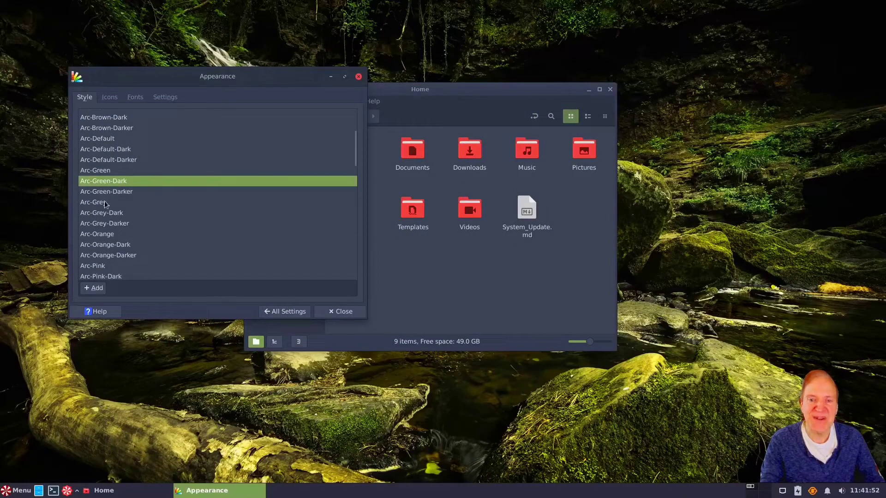
left_click(104, 215)
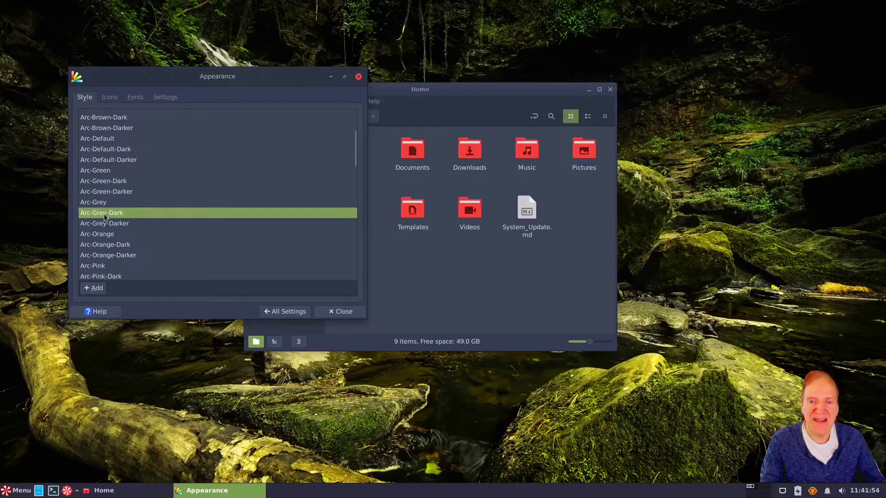
left_click(112, 246)
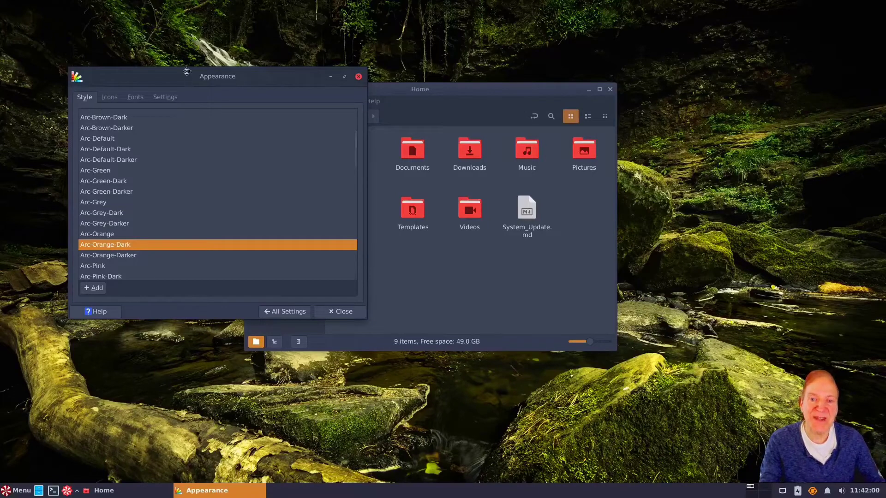
Move the Appearance window slightly upward and try the Arc-Pink-Dark, Arc-Purple-Darker, Arc-Purple-Dark and Arc-Sand-Dark styles.
left_click_drag(184, 81, 190, 50)
scroll(177, 210, "down", 3)
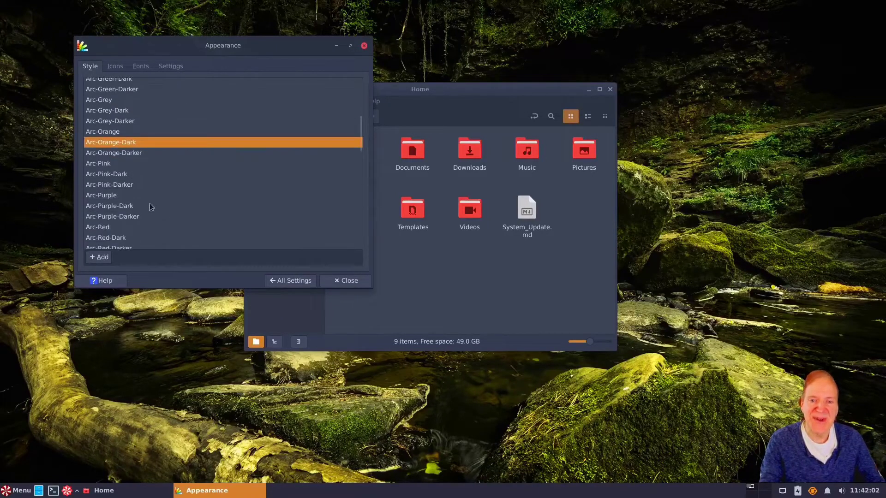
left_click(115, 176)
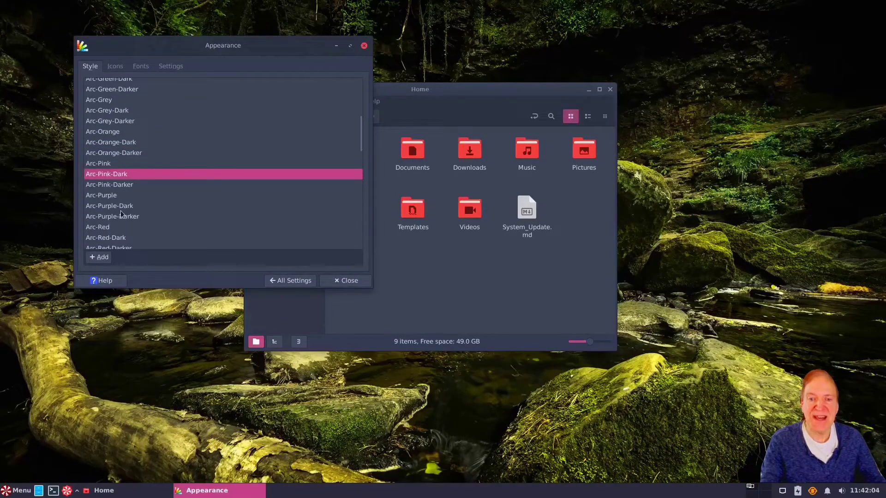
left_click(114, 216)
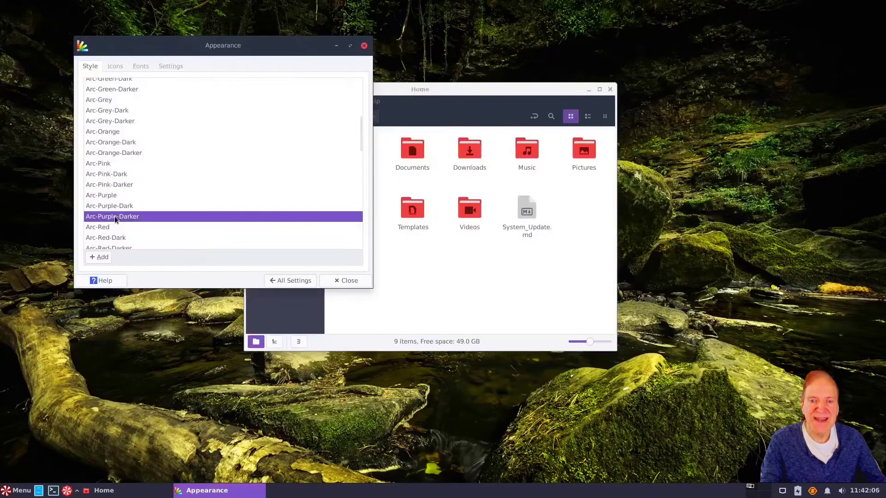
left_click(129, 208)
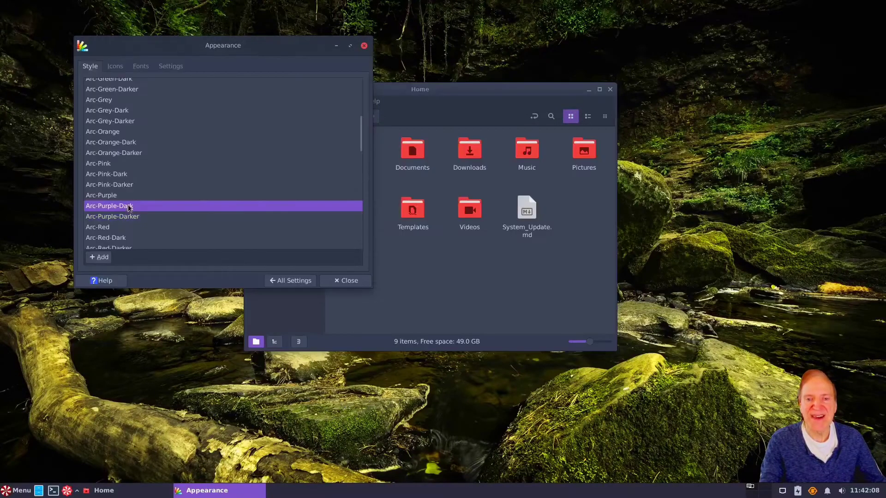
scroll(186, 201, "down", 3)
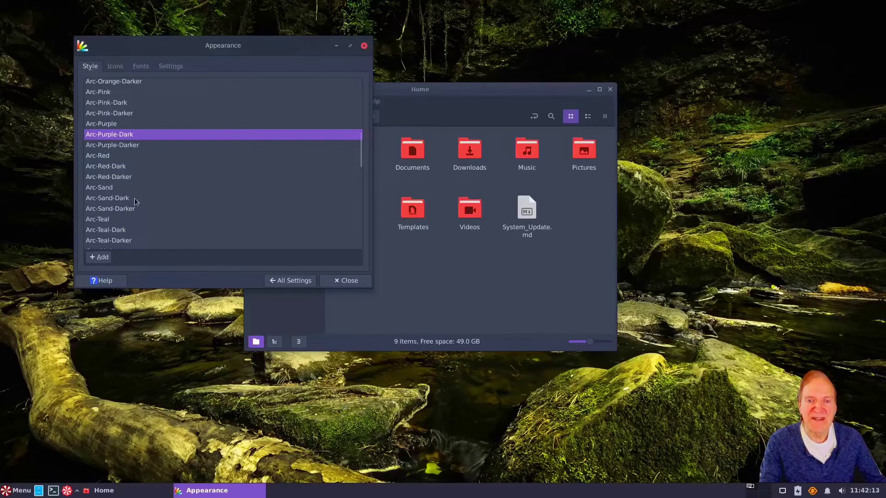
scroll(136, 203, "down", 1)
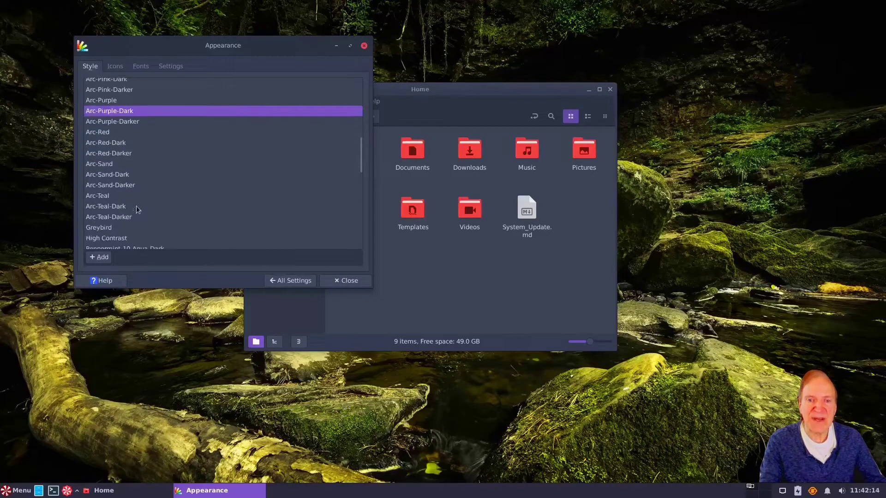
left_click(118, 175)
Try the Peppermint-10 styles Aqua-Dark, Blue-Dark, Brown-Dark and Green-Dark one after another.
scroll(152, 205, "down", 5)
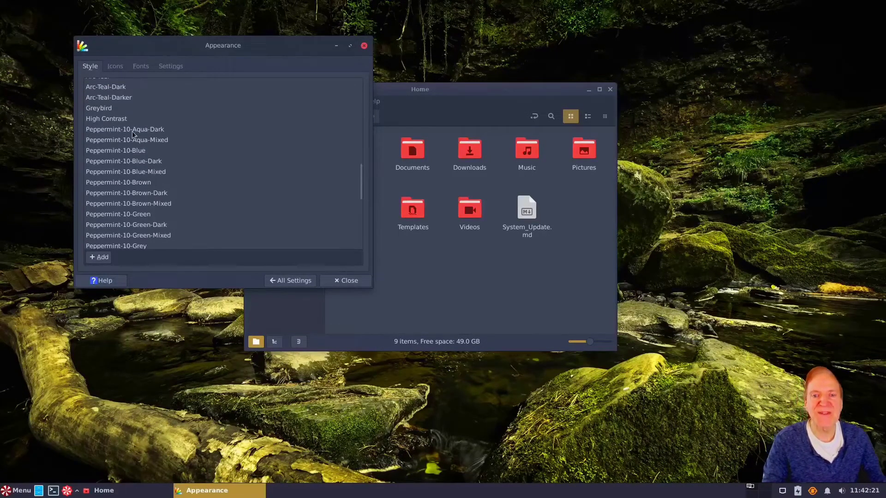
left_click(133, 131)
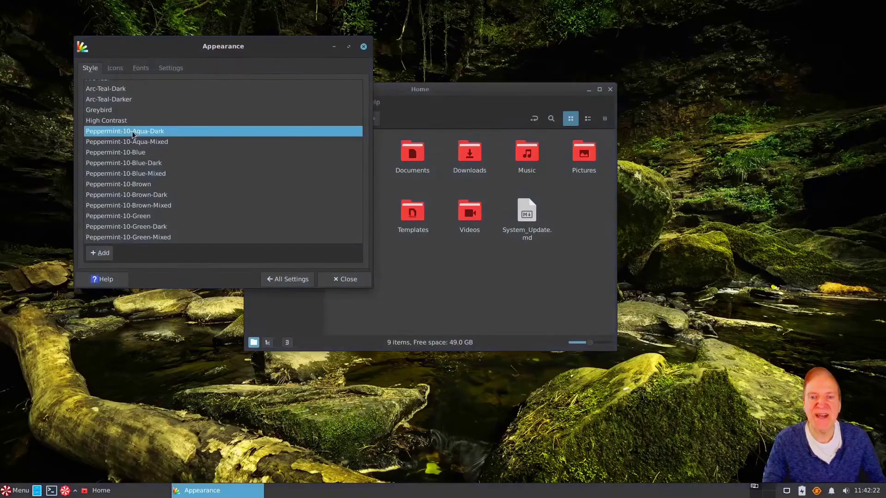
left_click(145, 162)
left_click(221, 195)
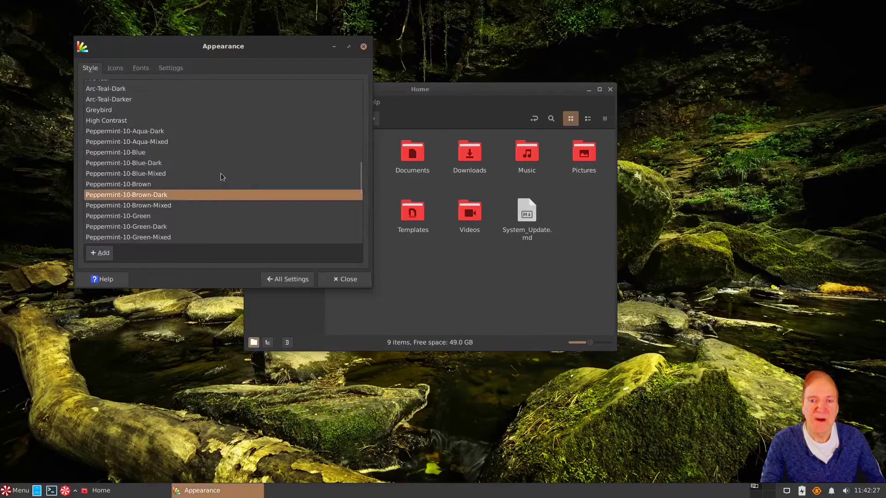
scroll(220, 173, "down", 2)
scroll(221, 173, "down", 2)
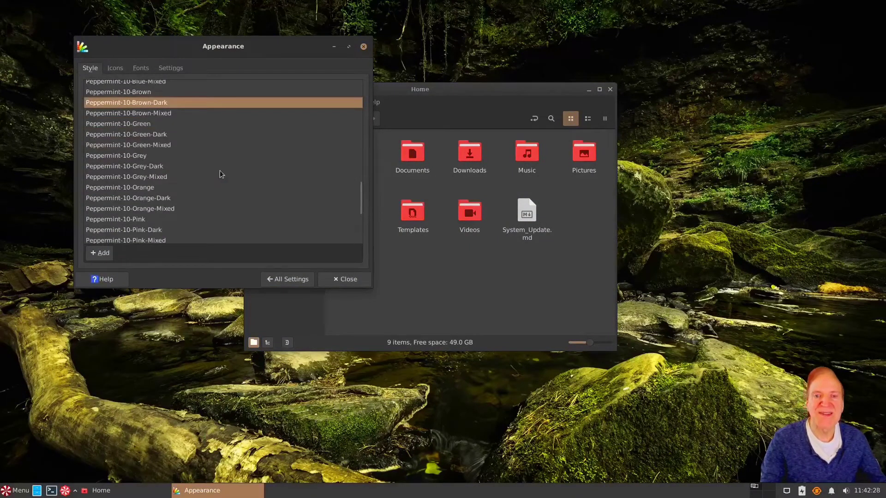
left_click(154, 135)
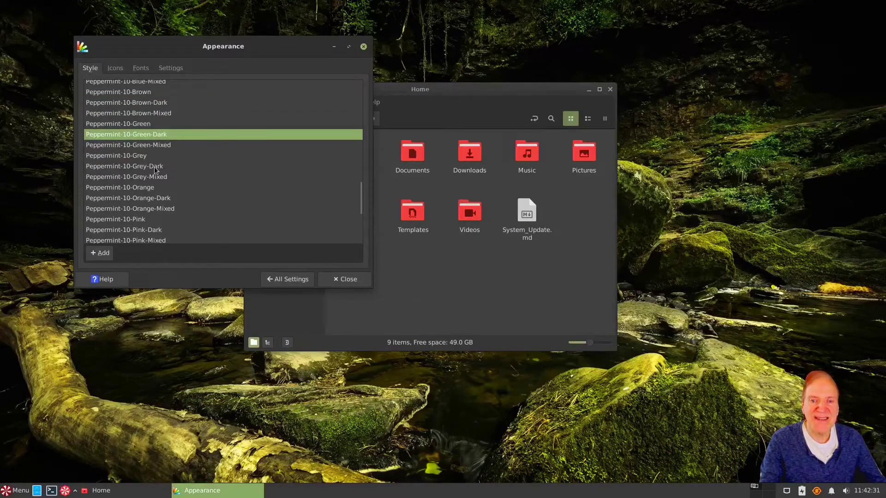
Set the desktop style to Peppermint-10-Red-Dark and look through the remaining styles at the end of the list.
scroll(167, 207, "down", 4)
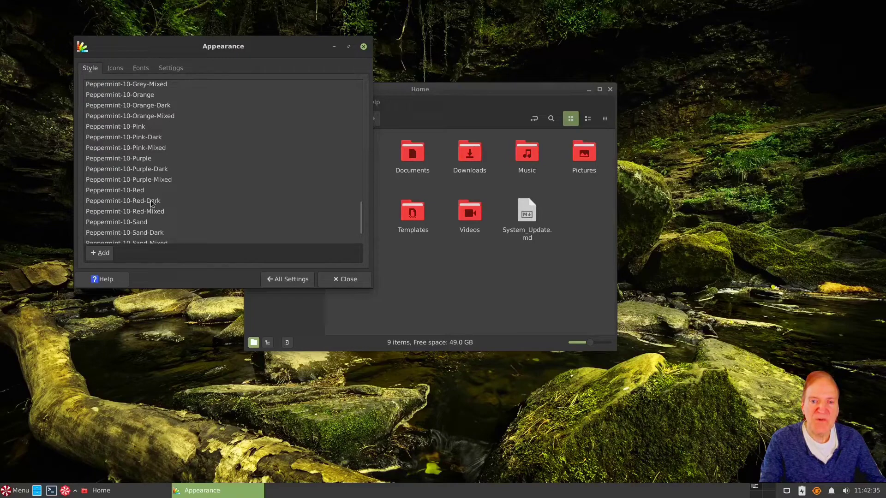
left_click(157, 202)
scroll(217, 201, "down", 2)
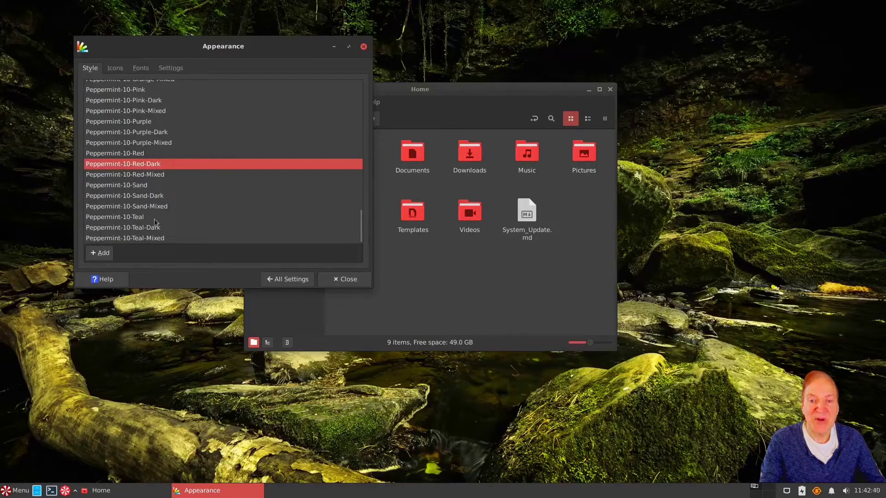
left_click(150, 229)
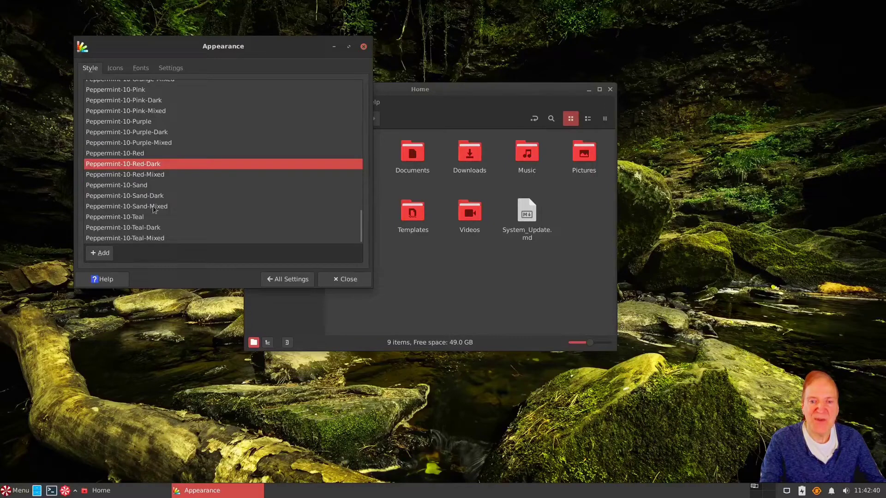
left_click(148, 165)
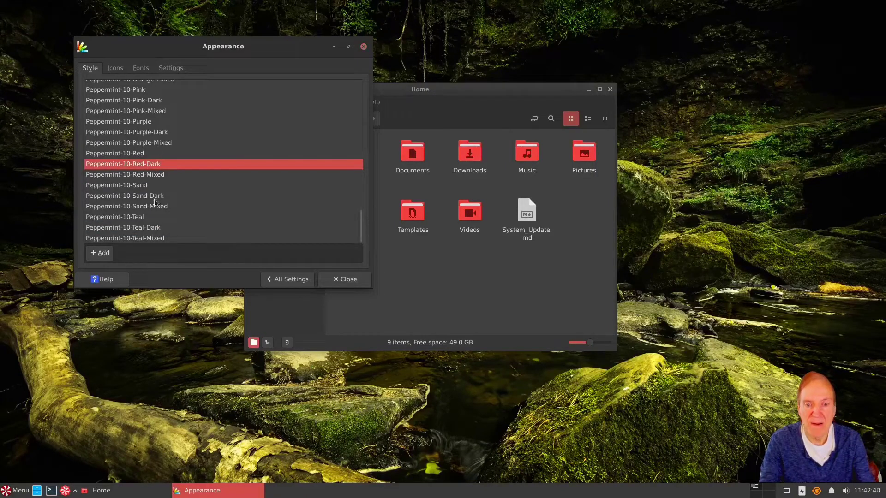
Go to the icon themes and try Peppermix, Peppermix-Green, Peppermix-Pink and Peppermix-Red in turn.
left_click(116, 68)
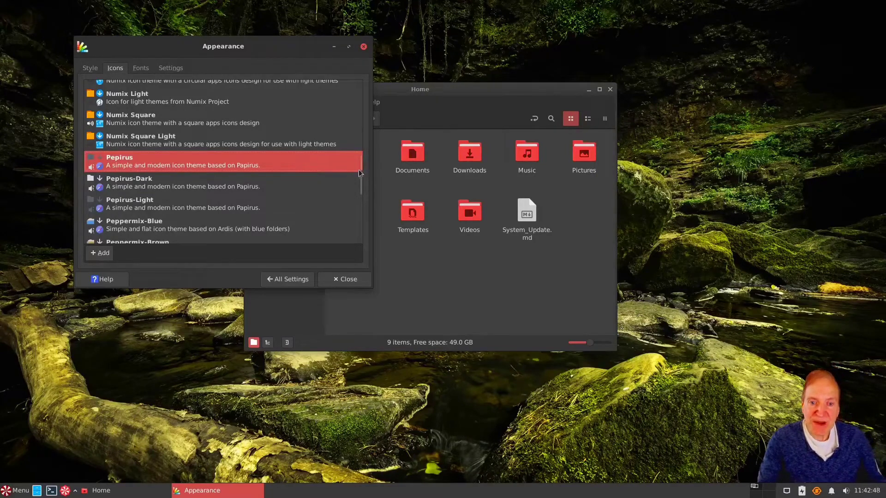
left_click_drag(359, 173, 365, 208)
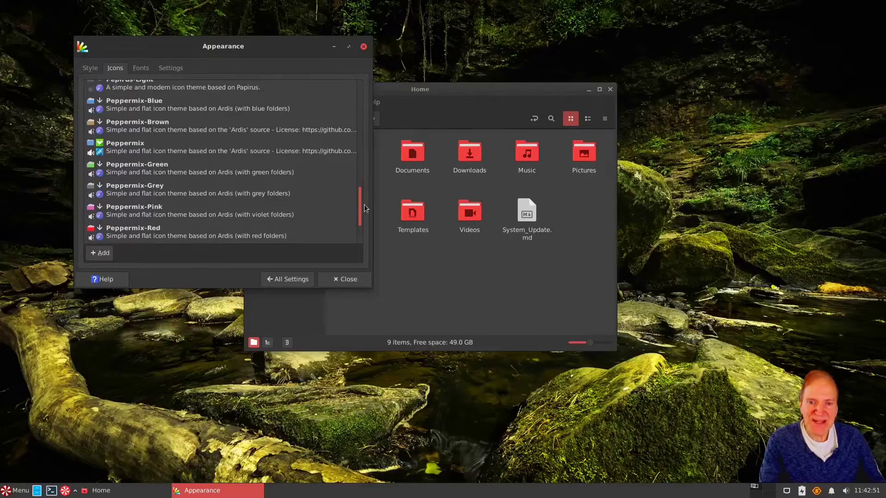
scroll(364, 206, "down", 1)
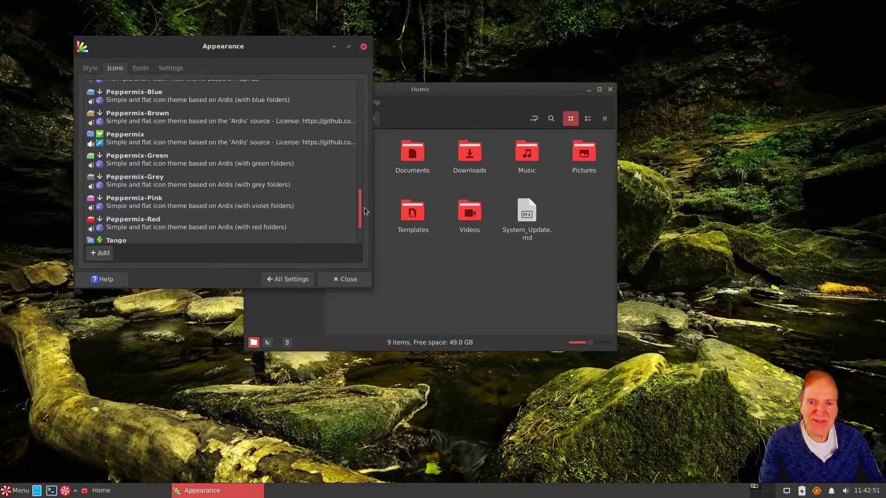
left_click(125, 133)
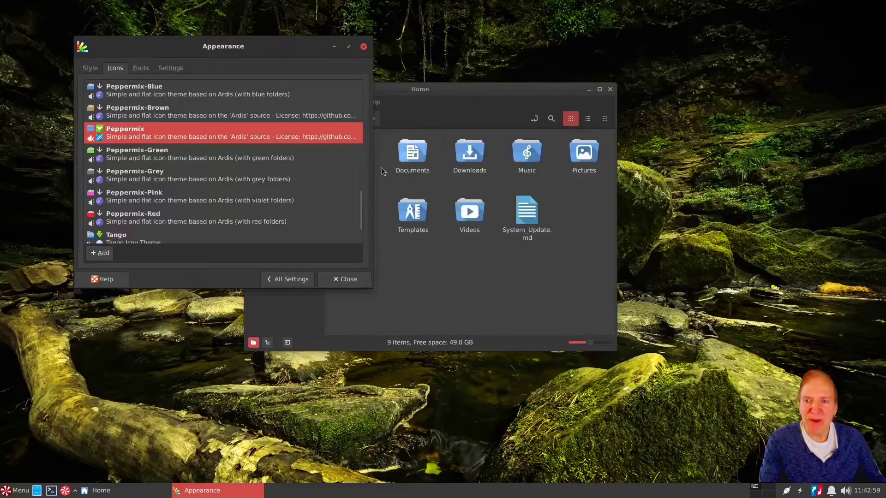
left_click(149, 157)
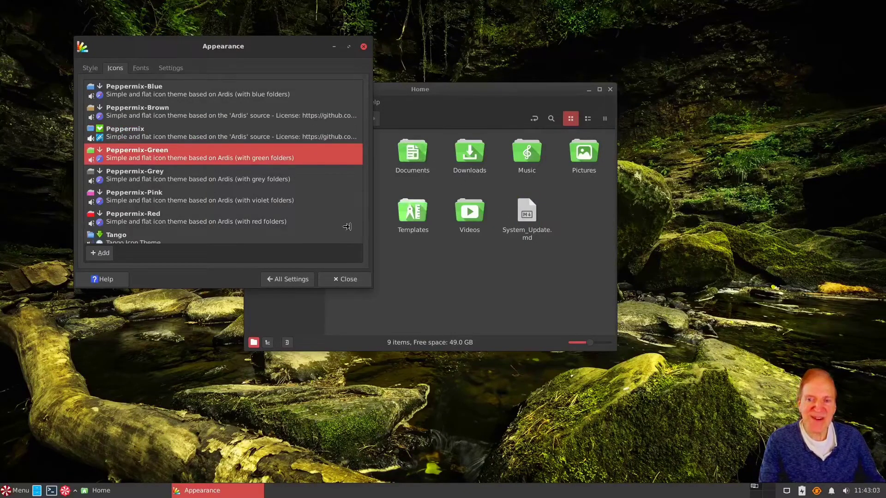
left_click(138, 198)
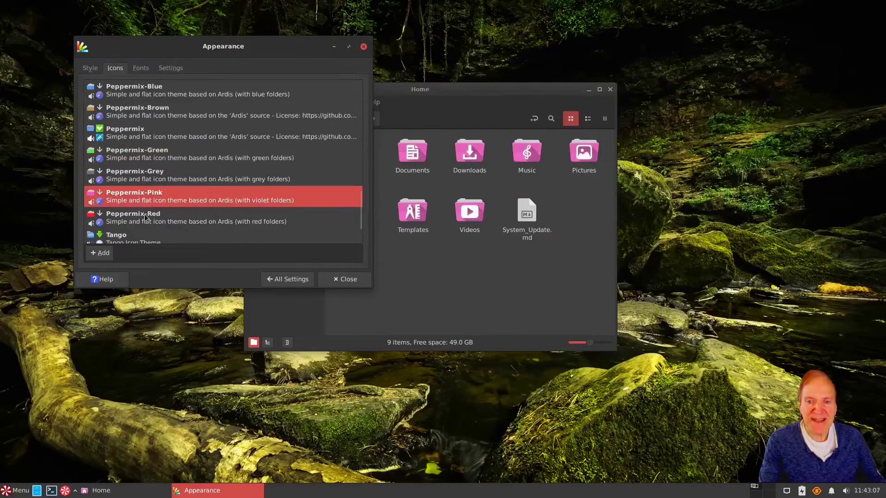
left_click(146, 217)
Try the Ubuntu-Mono-Dark icon theme, followed by the Humanity icon theme.
scroll(200, 205, "down", 2)
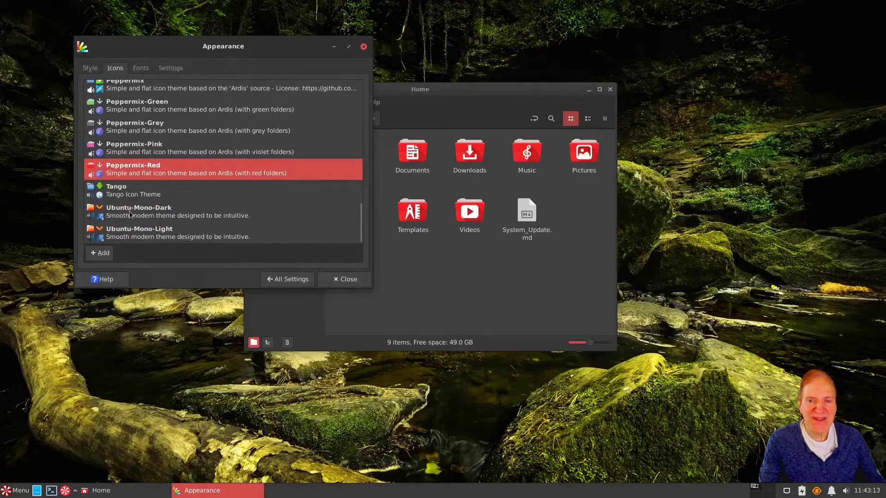
left_click(134, 216)
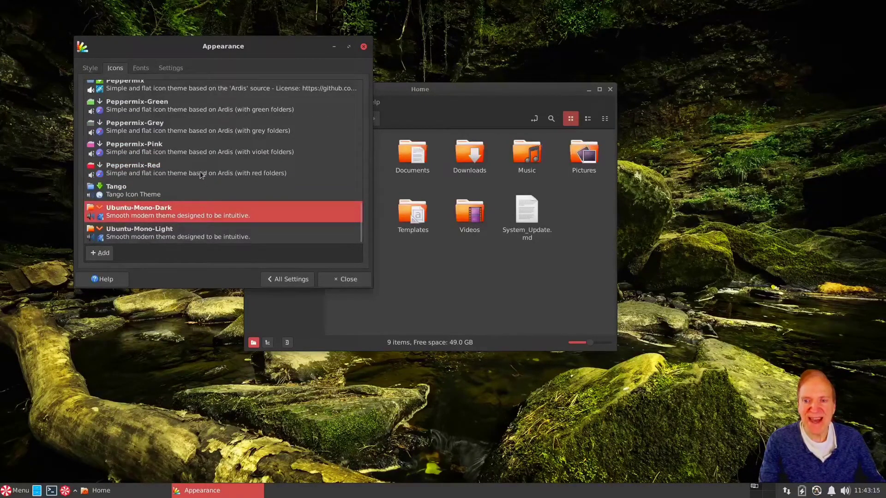
scroll(200, 171, "up", 6)
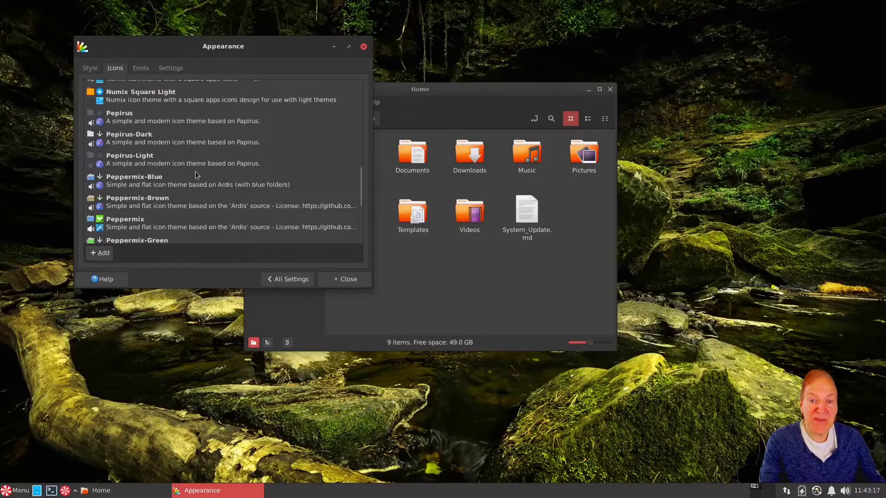
scroll(196, 174, "up", 5)
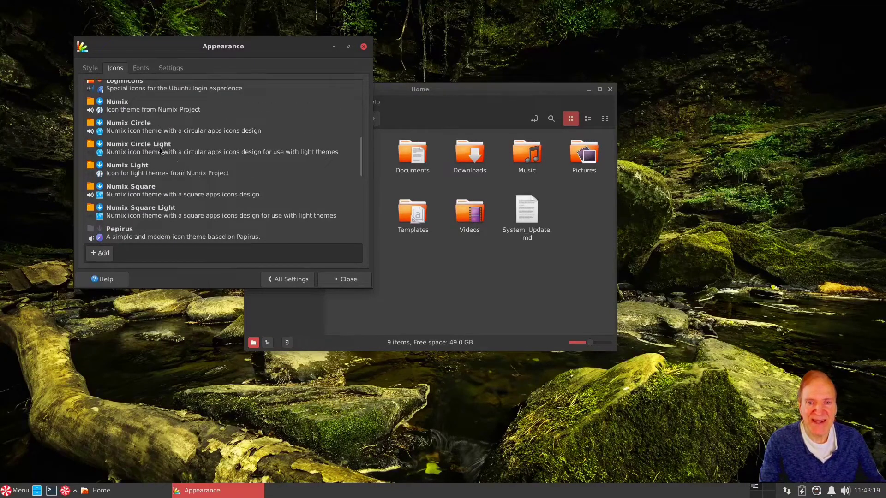
scroll(143, 147, "up", 2)
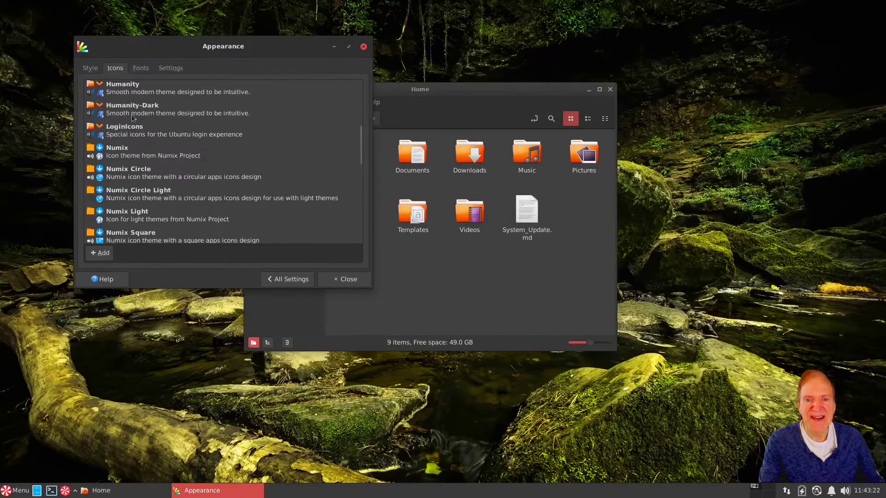
left_click(119, 88)
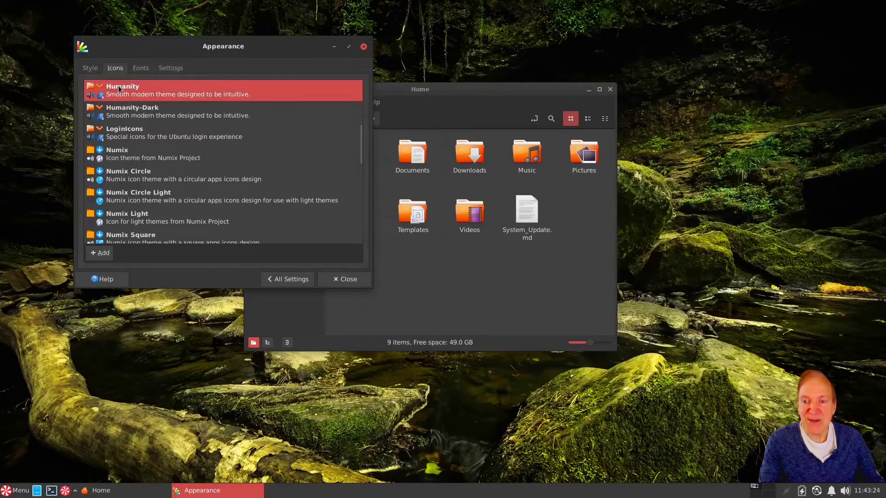
Try the Numix Circle Light, Numix Circle and GNOME icon themes, and finish with ePepirus applied.
left_click(119, 195)
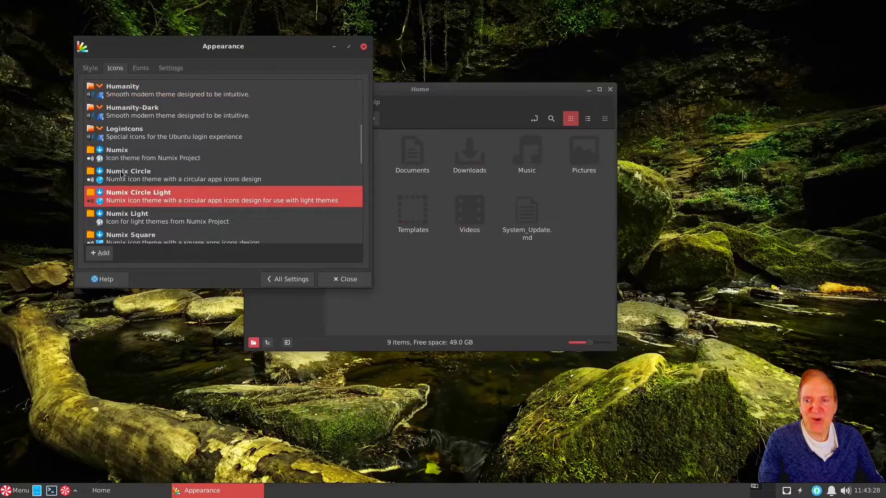
left_click(122, 174)
scroll(248, 203, "up", 6)
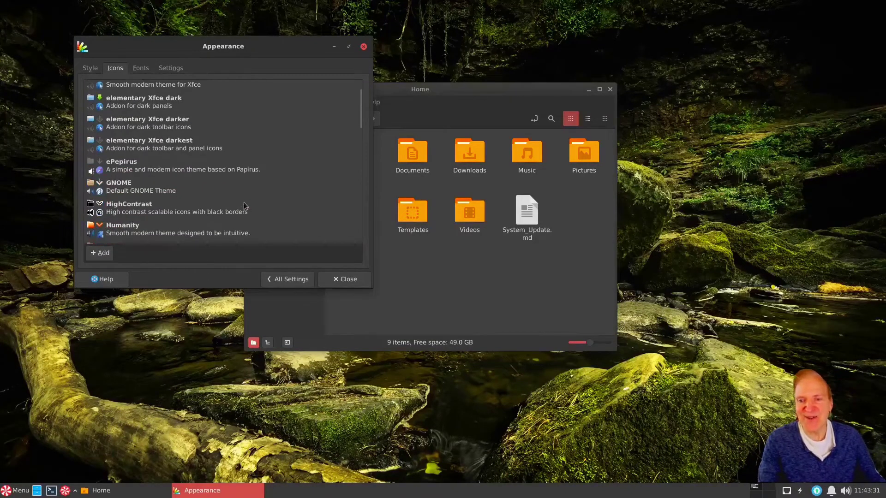
left_click(122, 185)
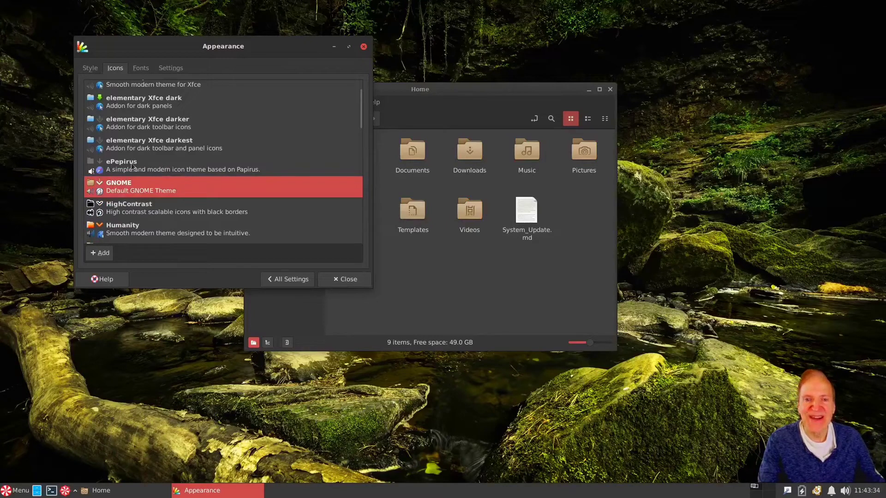
left_click(129, 165)
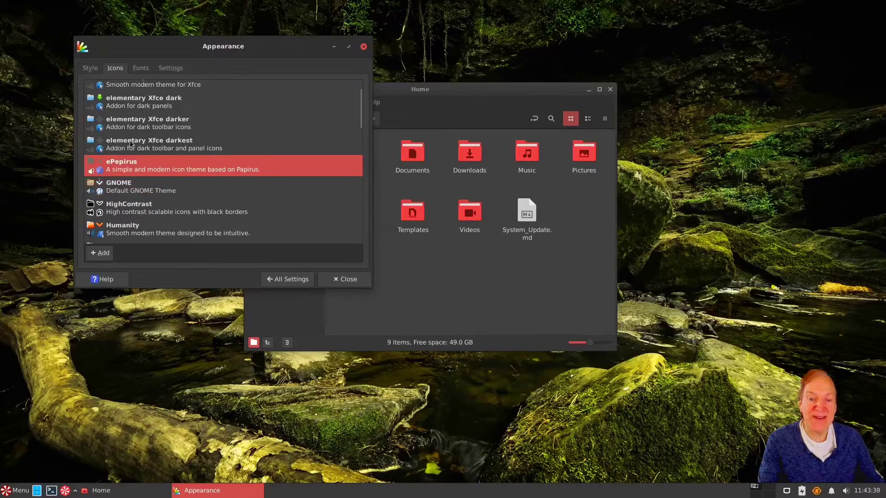
Try the elementary Xfce darkest, elementary Xfce and elementary Xfce dark icon themes in turn.
left_click(130, 144)
scroll(201, 174, "up", 1)
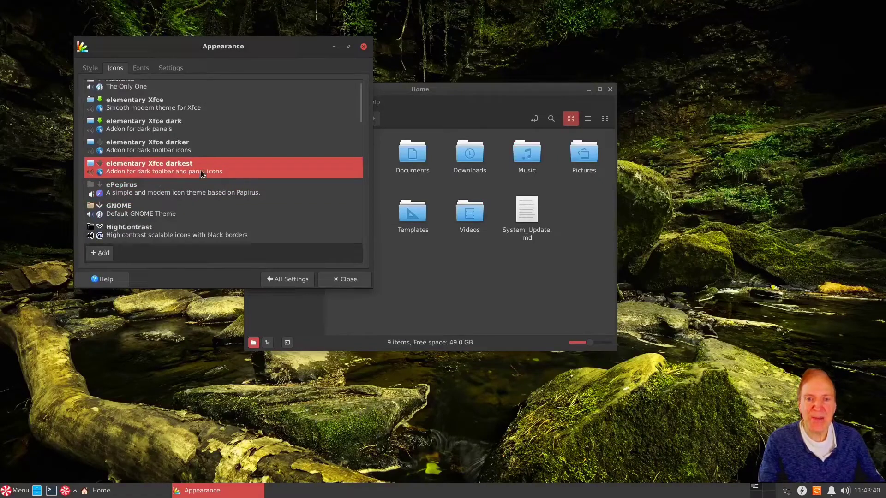
left_click(128, 113)
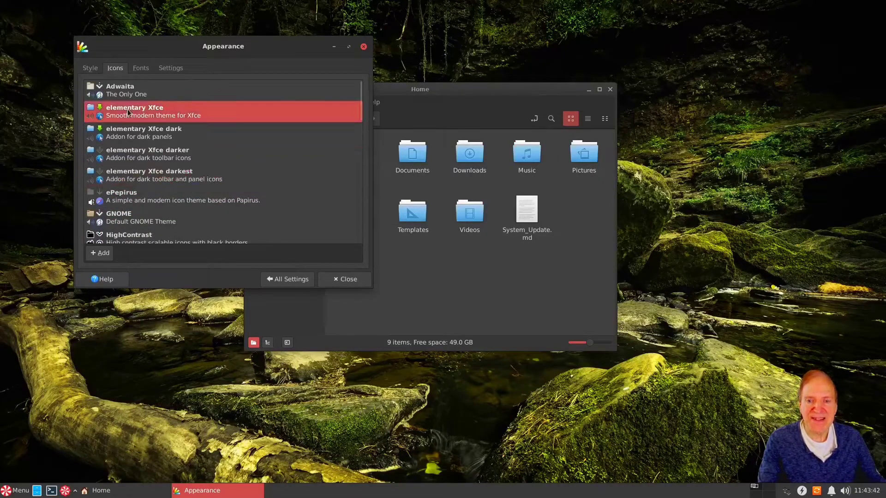
left_click(133, 132)
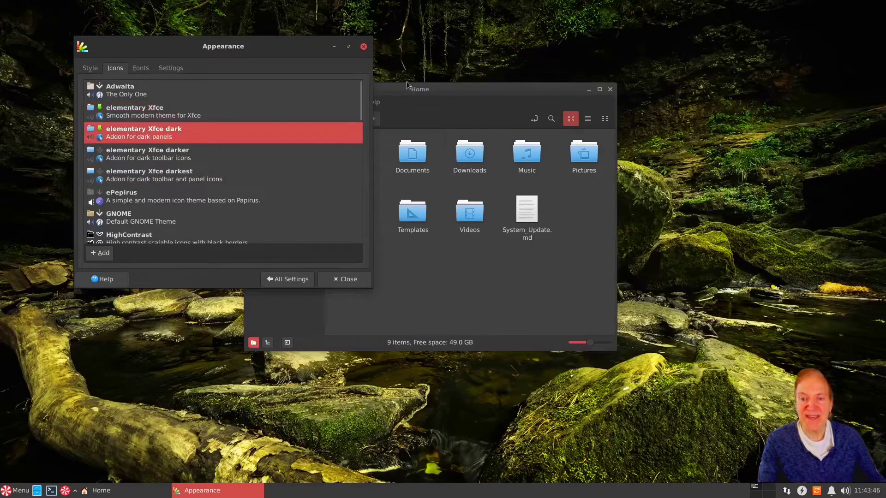
Move the Home window clear of the Appearance window and apply the Pepirus icon theme.
left_click_drag(408, 85, 561, 71)
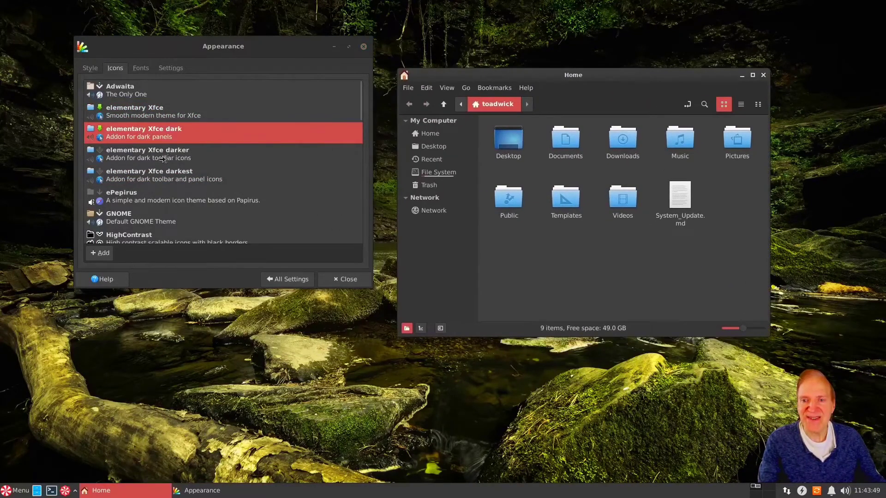
scroll(164, 159, "down", 15)
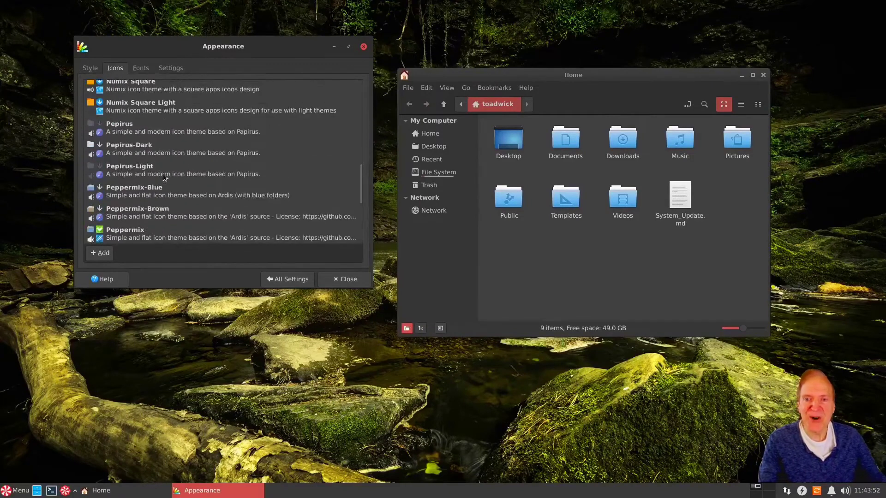
scroll(163, 177, "up", 1)
left_click(121, 148)
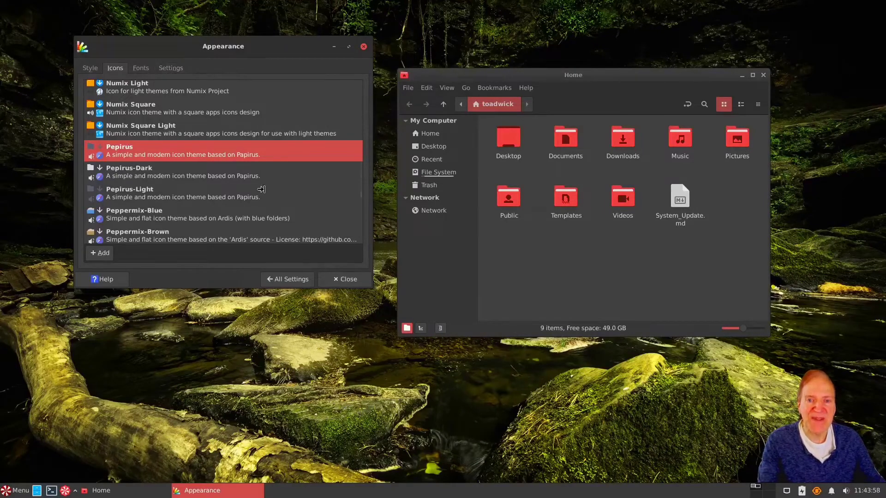
Add a Show Desktop item to Panel 1 and test it by hiding and restoring all windows.
left_click(289, 280)
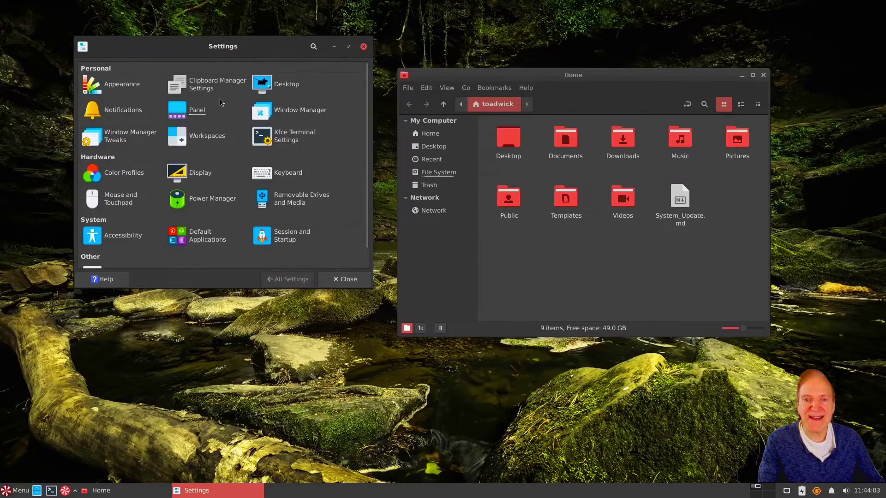
left_click(176, 114)
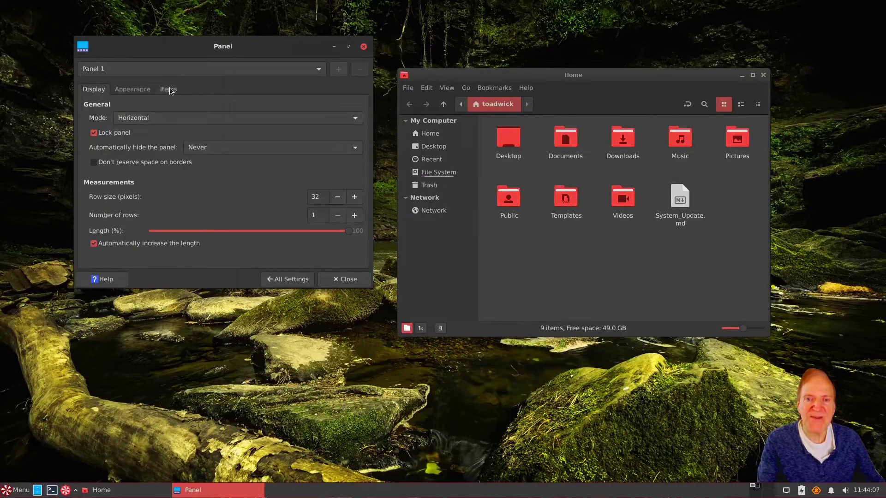
left_click(168, 90)
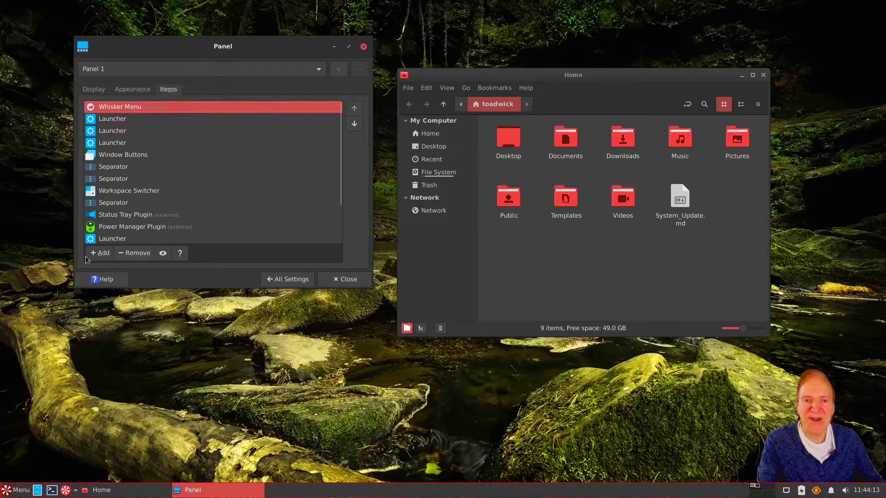
left_click(100, 253)
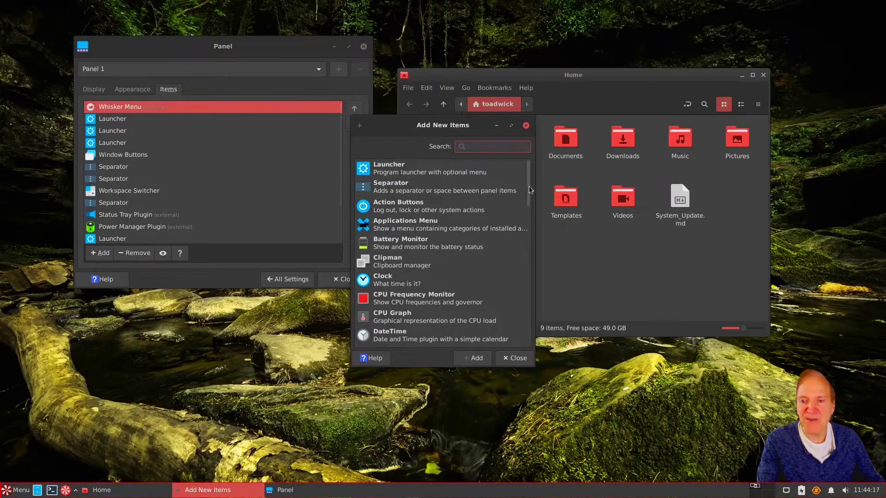
left_click_drag(530, 185, 541, 289)
left_click(390, 256)
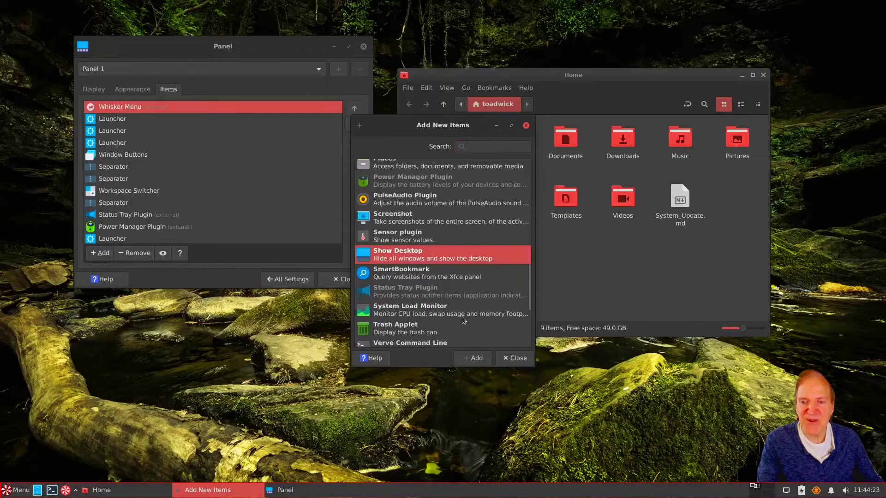
left_click(477, 359)
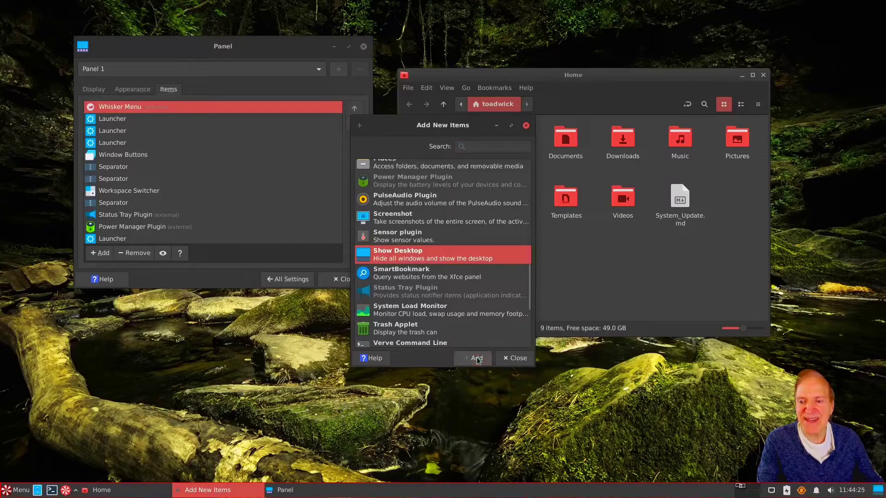
left_click(515, 359)
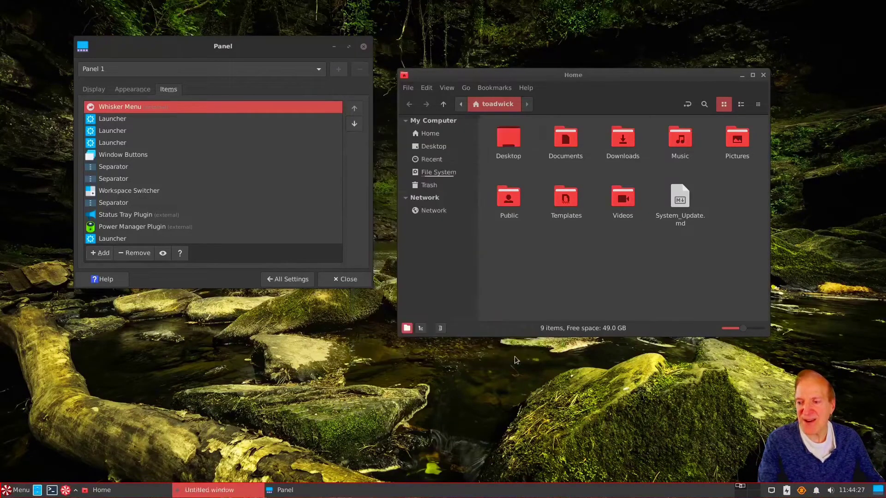
left_click(878, 491)
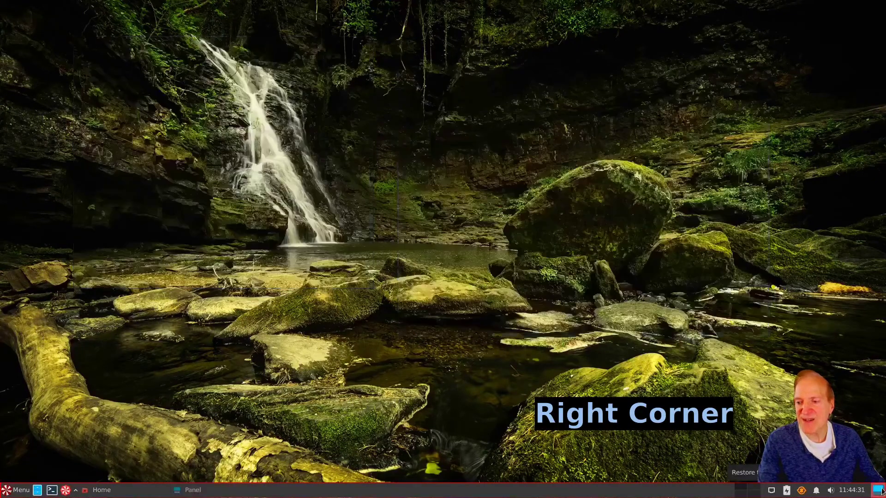
left_click(880, 491)
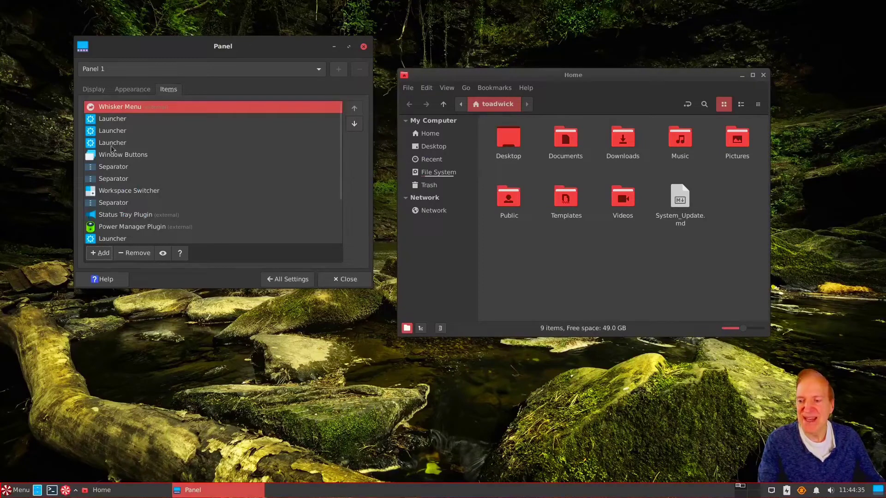
Look over the panel's appearance options, then unlock the panel and move it to the top edge of the desktop.
left_click(135, 90)
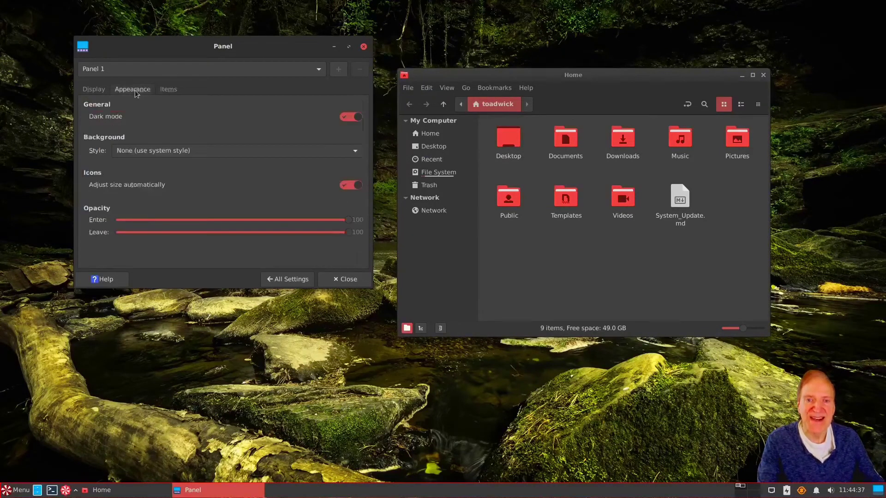
left_click(96, 91)
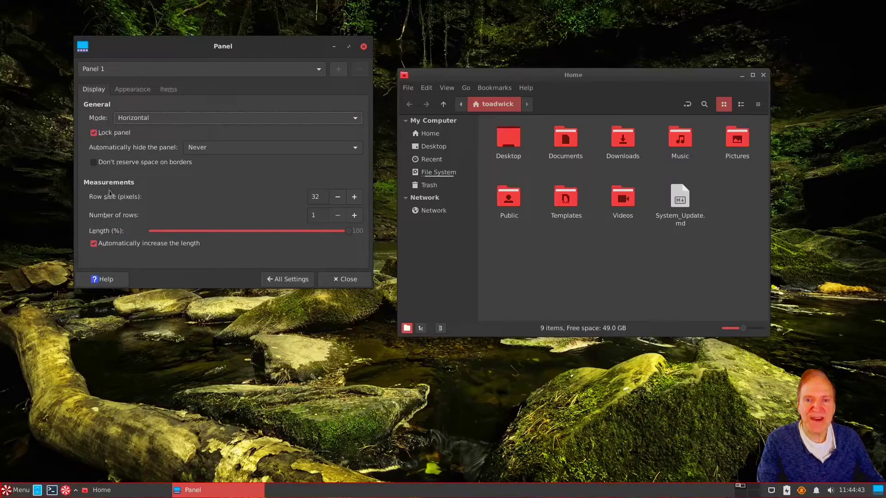
left_click(94, 133)
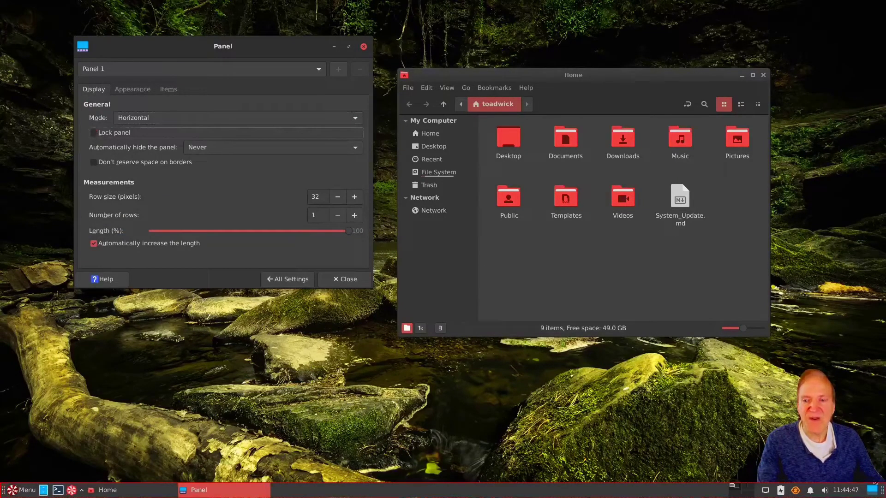
left_click_drag(882, 490, 817, 3)
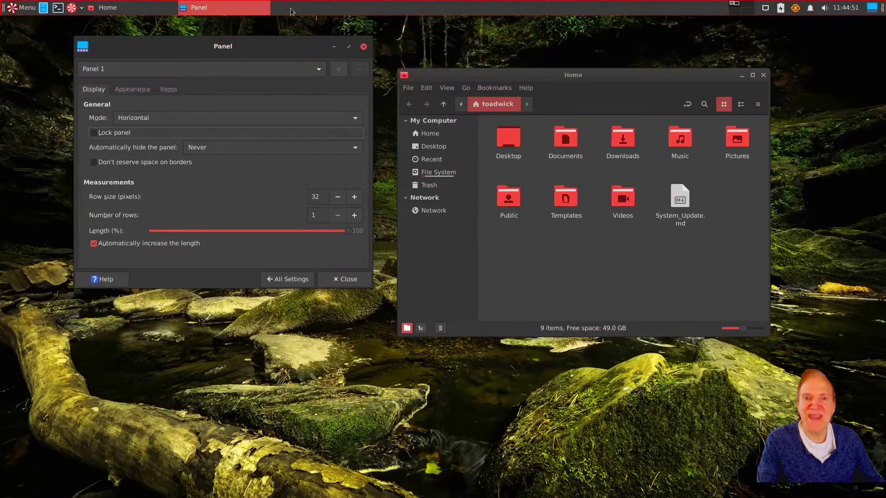
Try the Deskbar and Vertical panel modes, return to Horizontal and move the panel back to the bottom edge of the desktop.
left_click(174, 121)
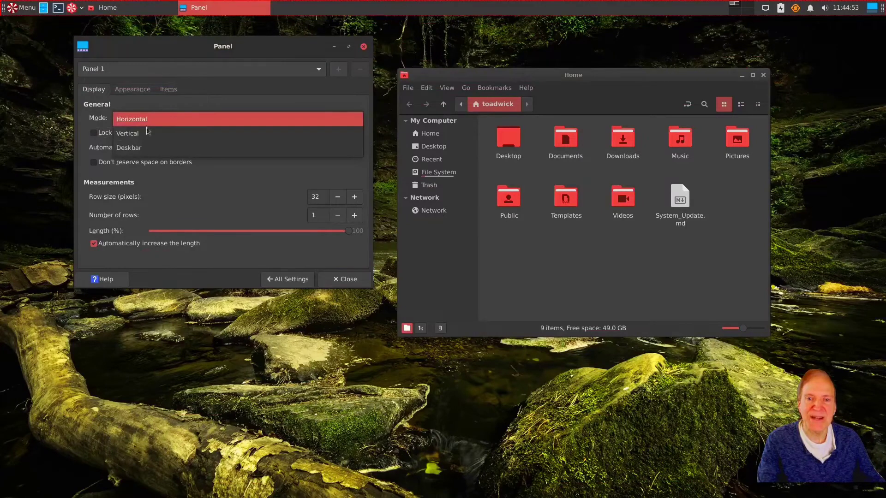
left_click(133, 149)
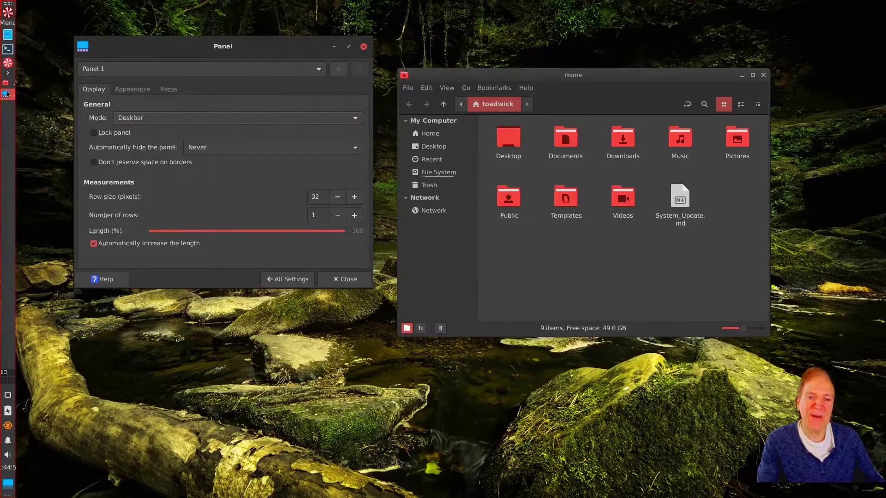
left_click(141, 121)
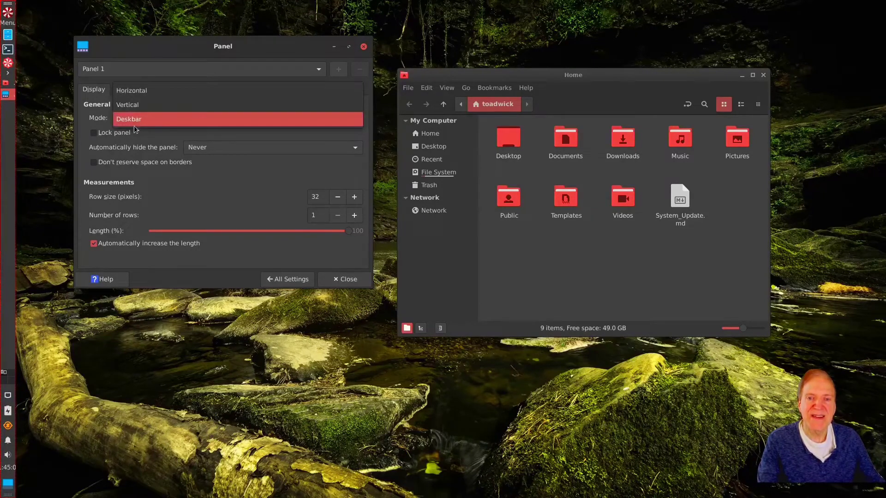
left_click(145, 109)
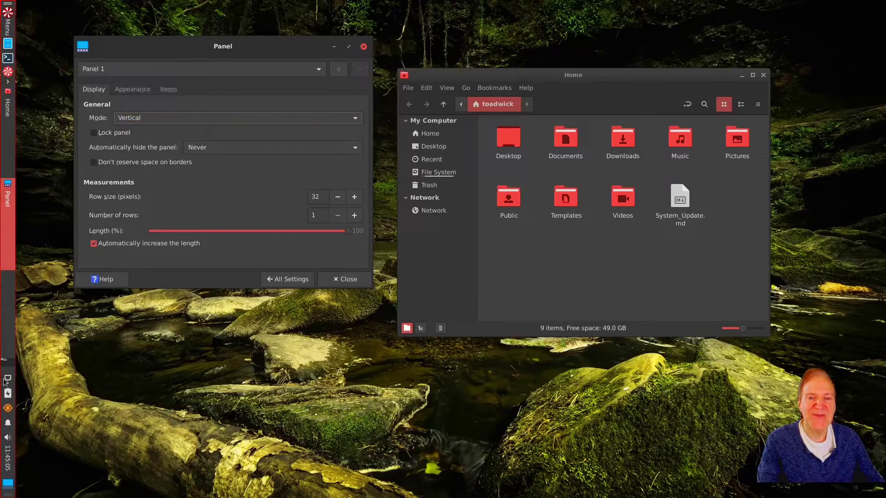
left_click(157, 120)
left_click(155, 108)
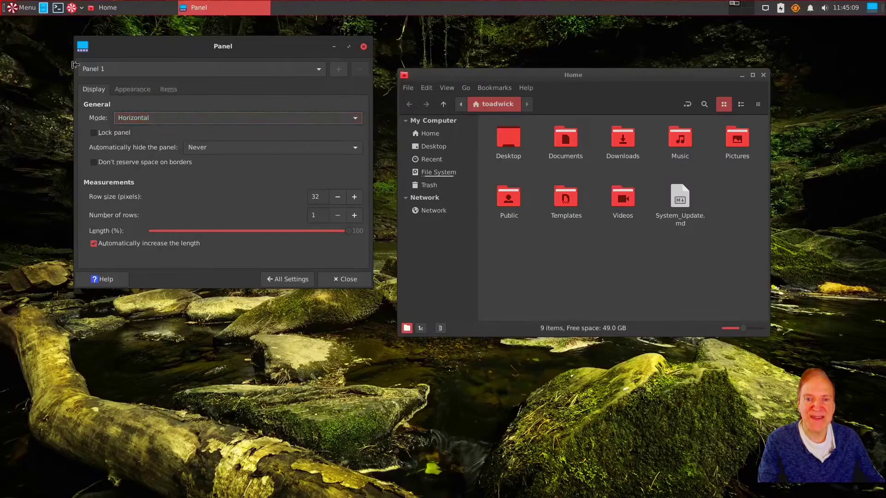
left_click_drag(2, 6, 20, 495)
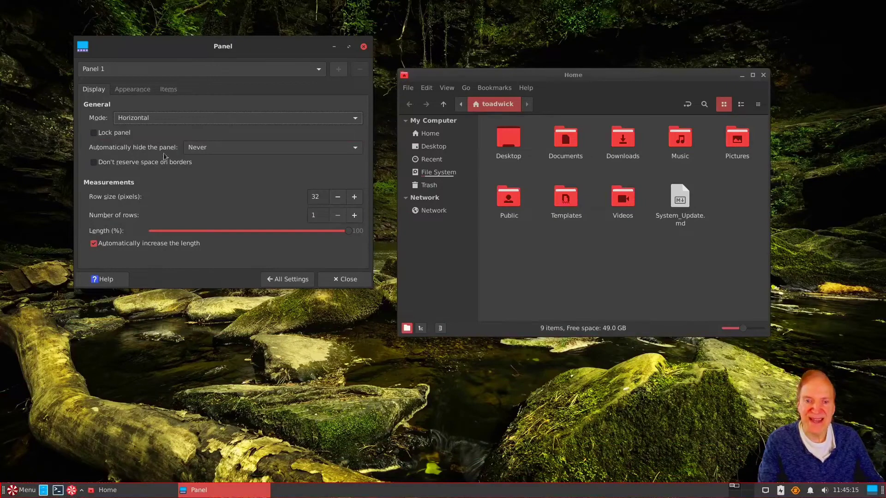
Try a centred panel of 52% length without automatic length increase, and restore the 100% length and automatic increase.
left_click(94, 245)
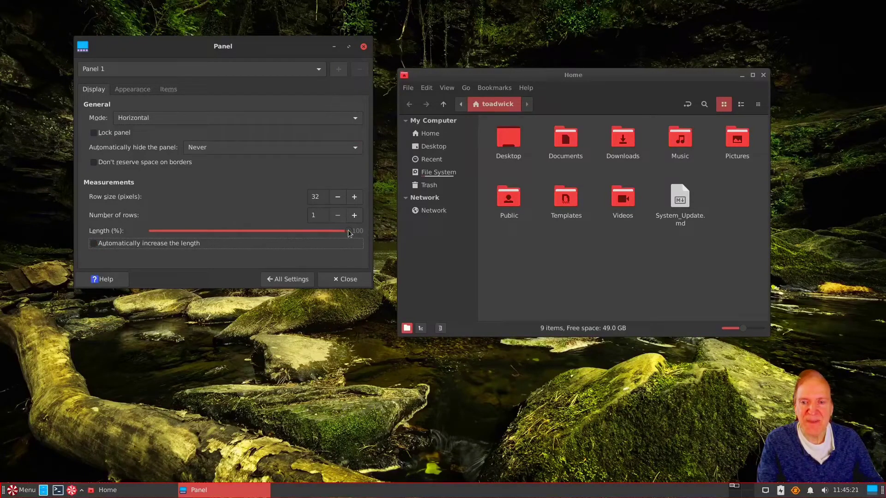
left_click_drag(348, 230, 252, 236)
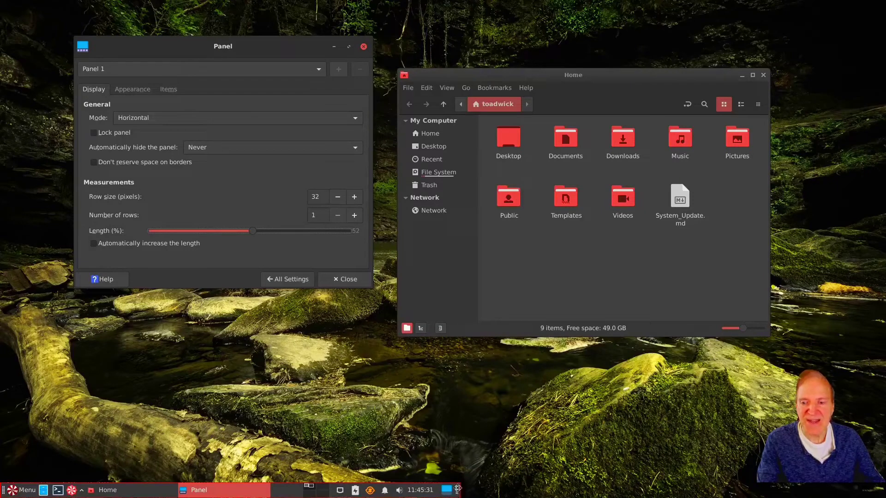
left_click_drag(458, 489, 717, 487)
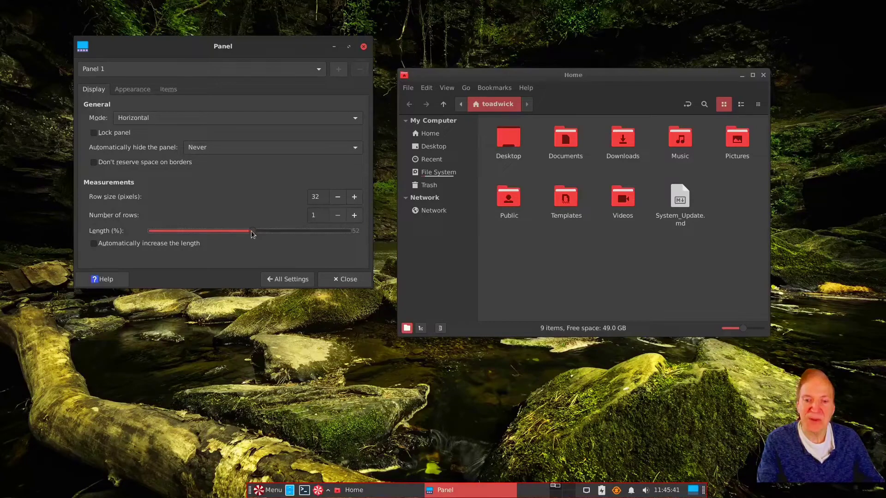
left_click_drag(251, 231, 347, 230)
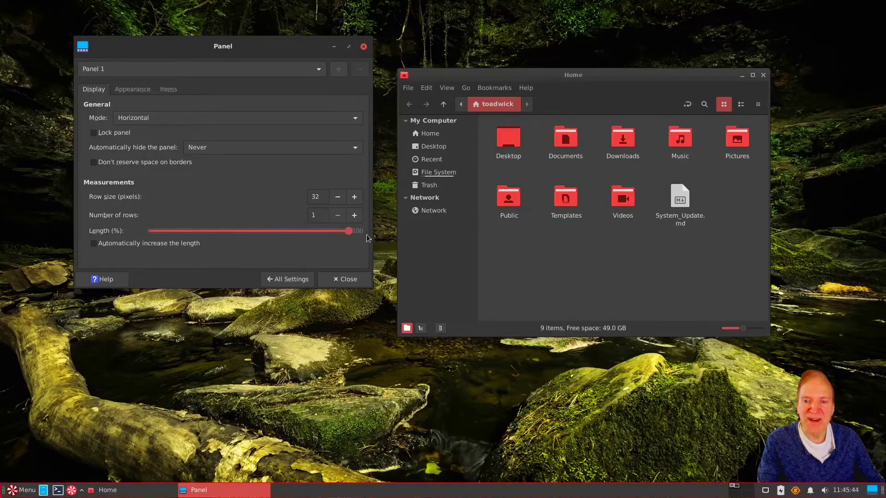
left_click(94, 244)
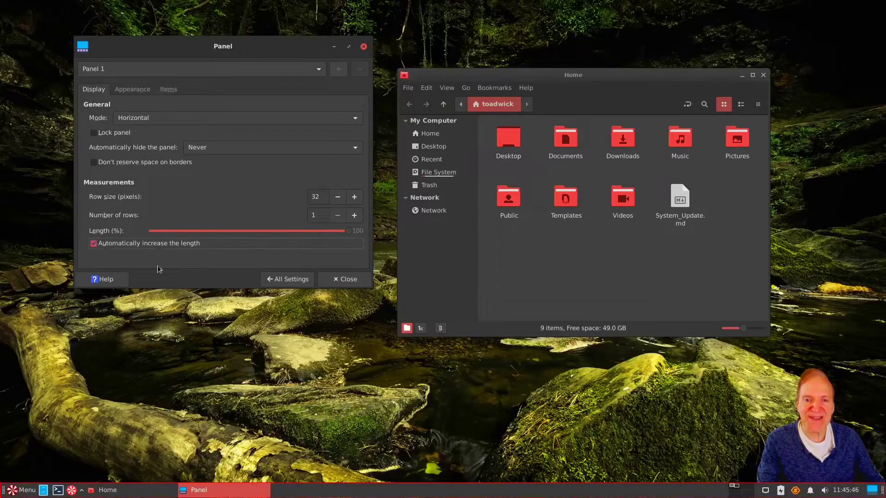
Open the compositor options in Window Manager Tweaks and make windows partly transparent during move.
left_click(292, 279)
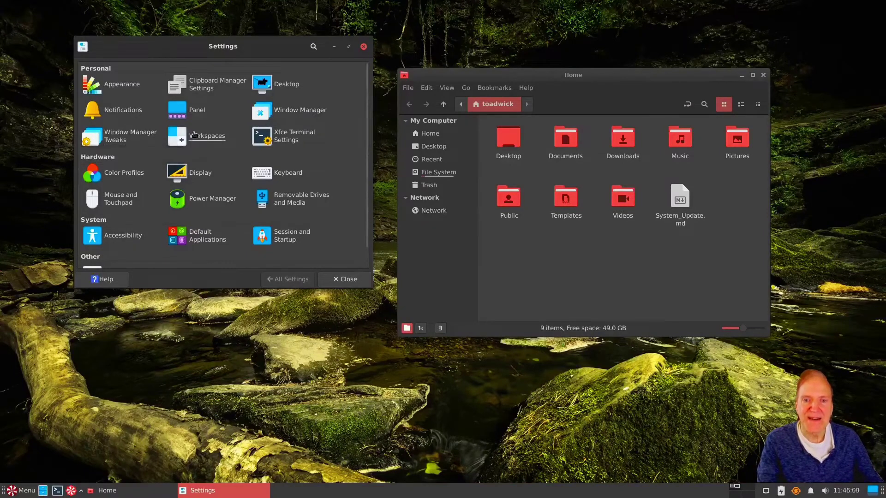
left_click(113, 139)
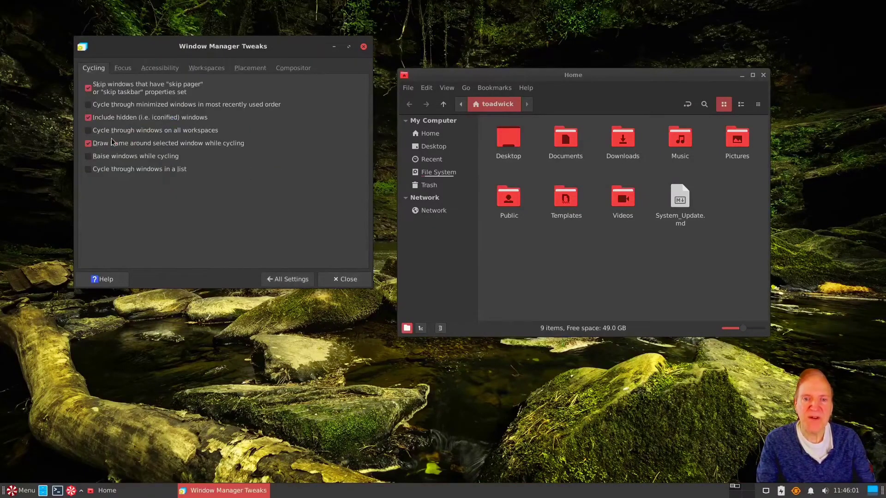
left_click(294, 69)
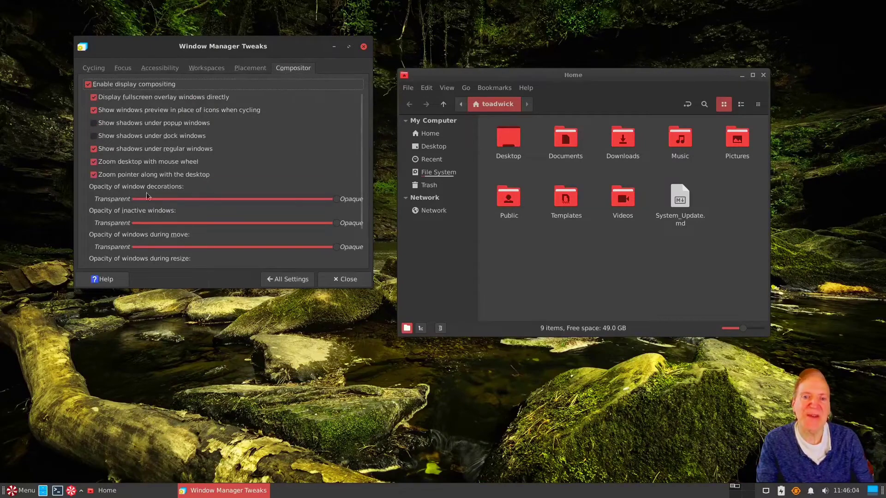
left_click_drag(207, 48, 222, 83)
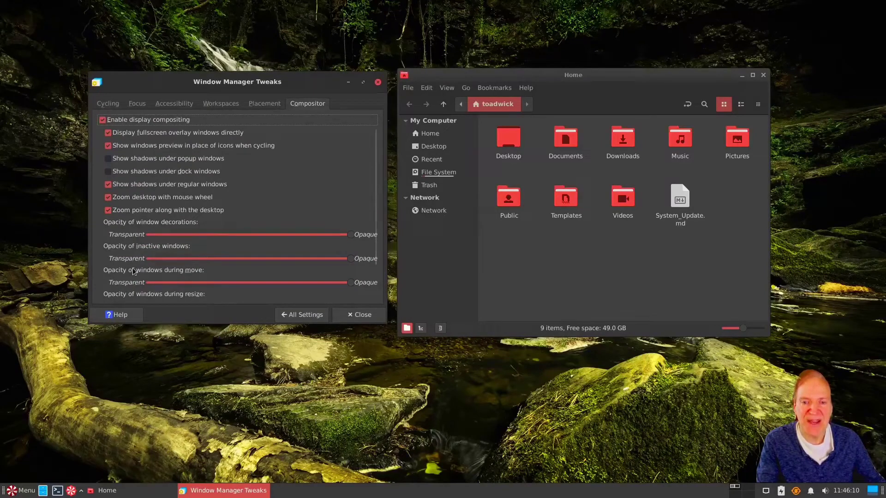
left_click_drag(331, 283, 317, 284)
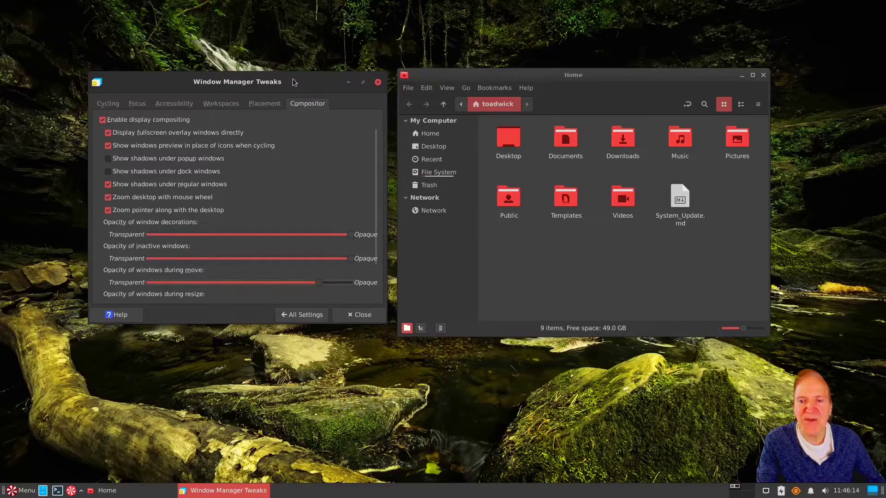
Make inactive windows partly transparent in the compositor options and switch focus between the Home and tweaks windows to check the effect.
left_click_drag(318, 80, 318, 43)
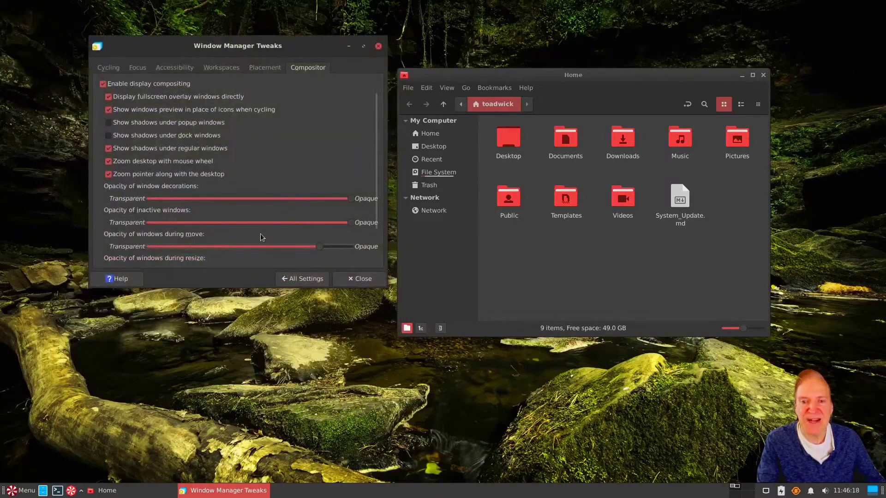
left_click(547, 75)
left_click(301, 46)
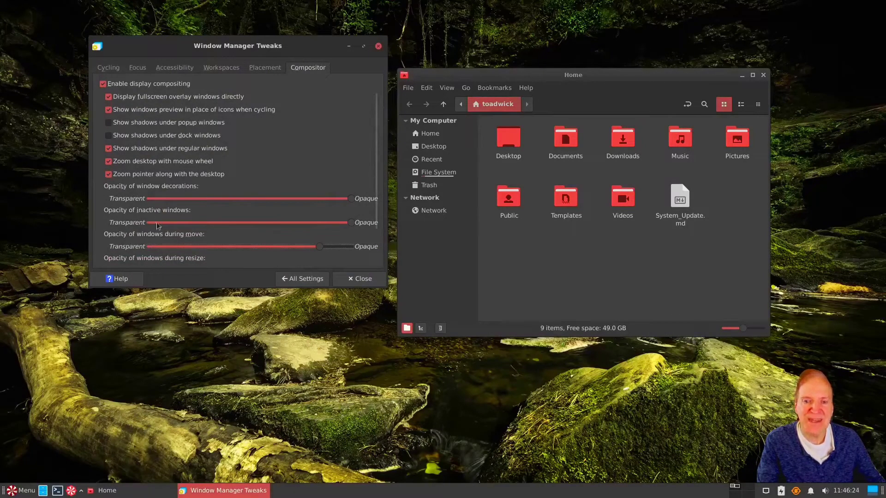
left_click_drag(329, 223, 344, 225)
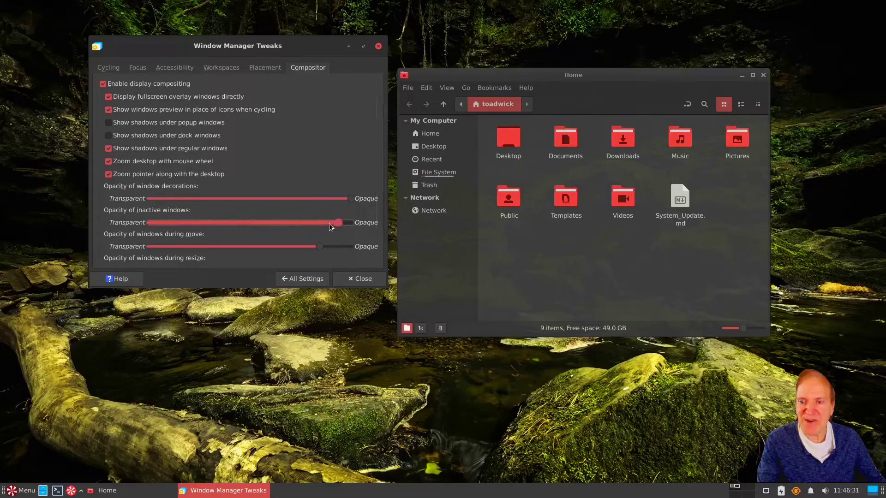
mouse_move(331, 222)
left_mouse_down()
mouse_move(319, 224)
mouse_move(335, 225)
mouse_move(326, 226)
left_mouse_up()
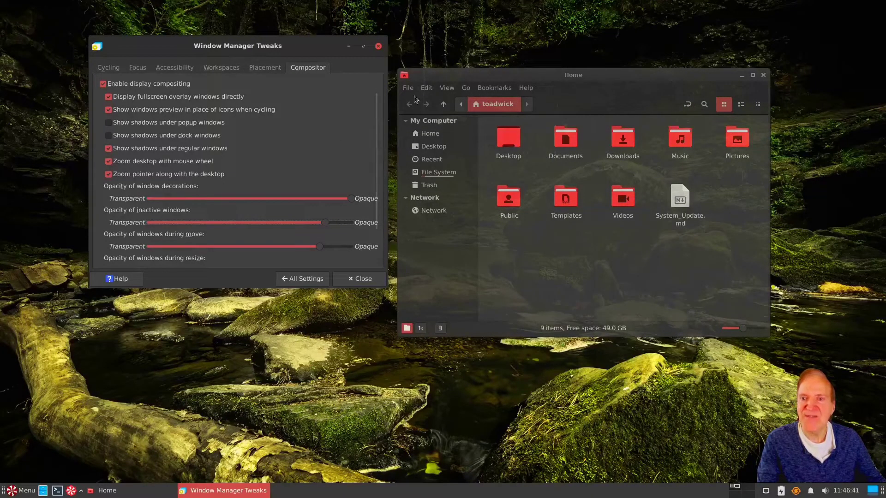
left_click(531, 75)
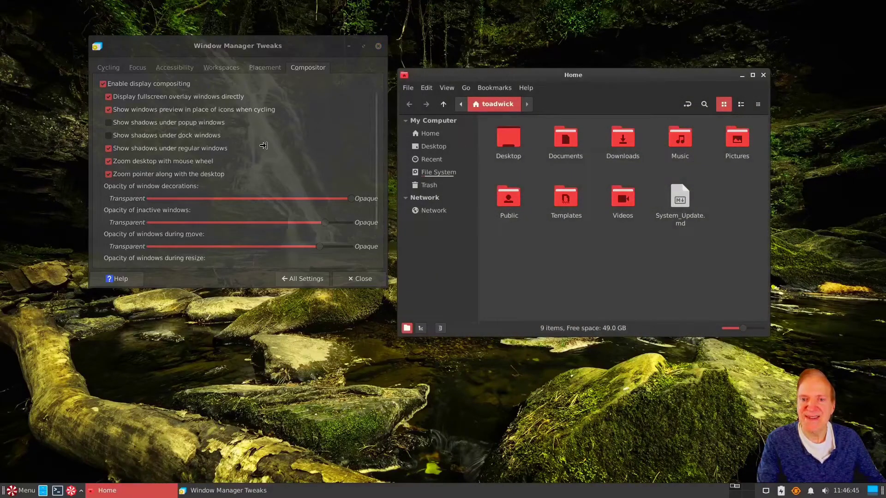
left_click(300, 43)
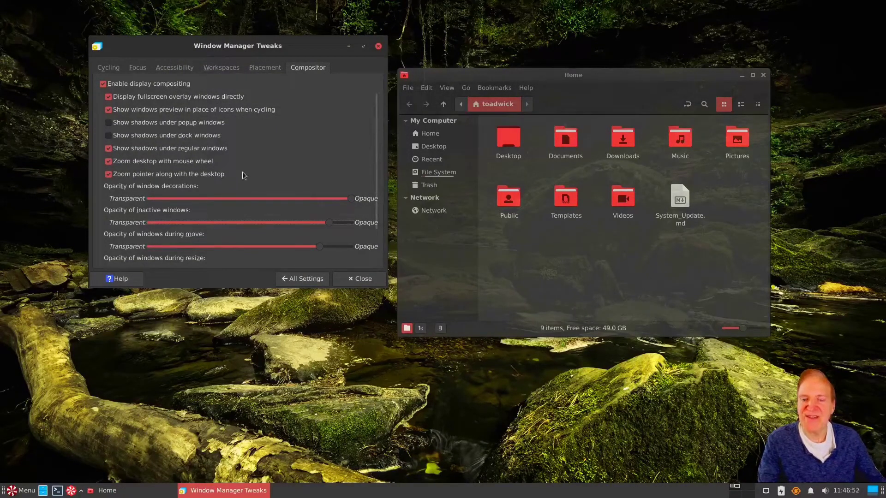
Look over the Keyboard behavior settings and return to the overview of all settings.
left_click(302, 279)
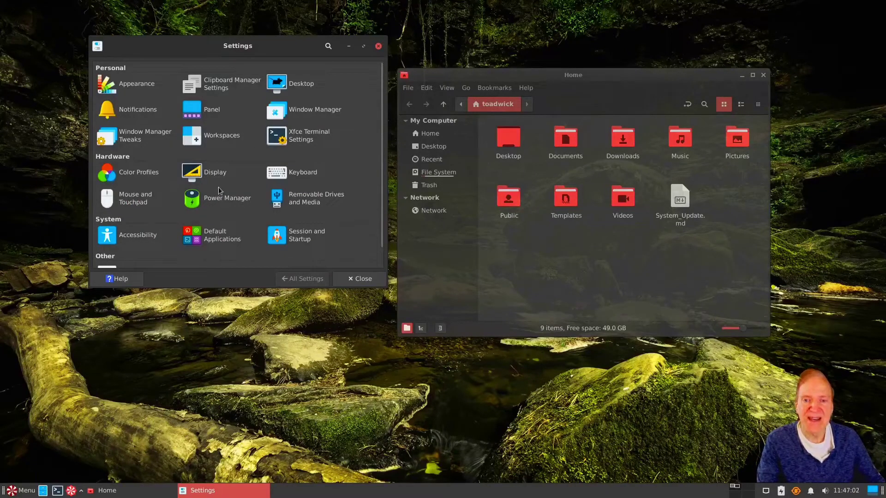
left_click(279, 175)
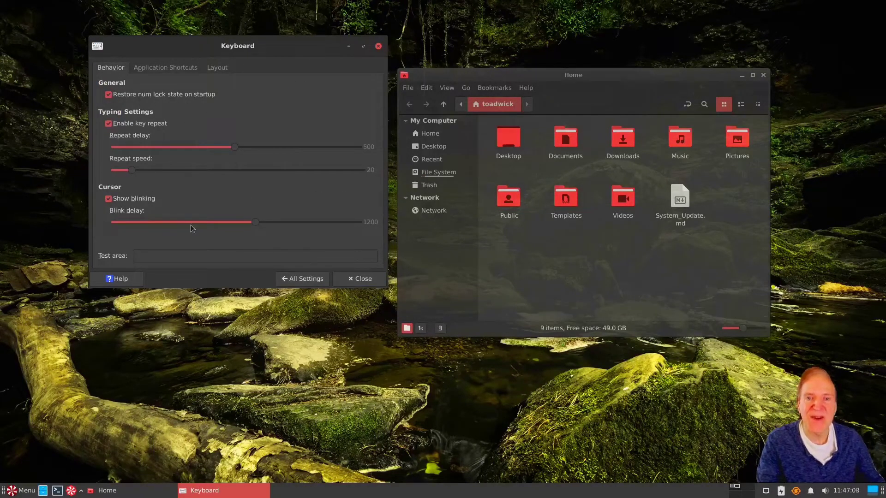
left_click(297, 283)
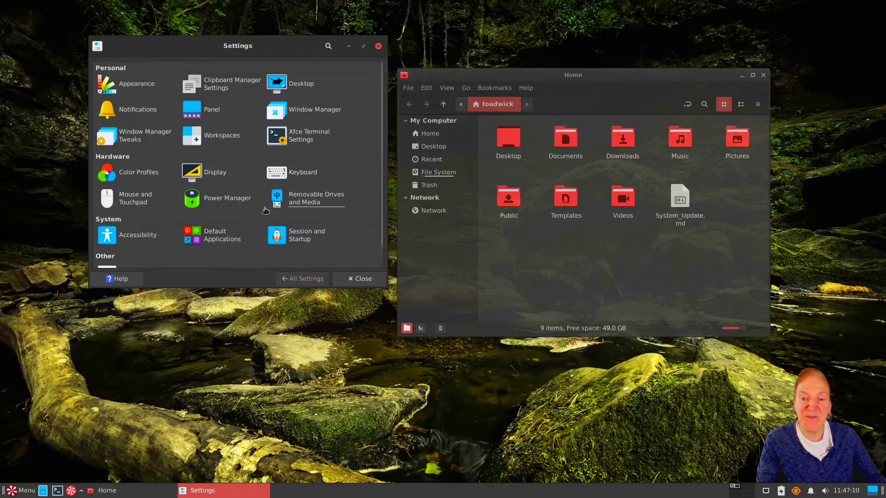
Examine the general options and autostart applications in Session and Startup, and close the settings window.
scroll(237, 219, "down", 1)
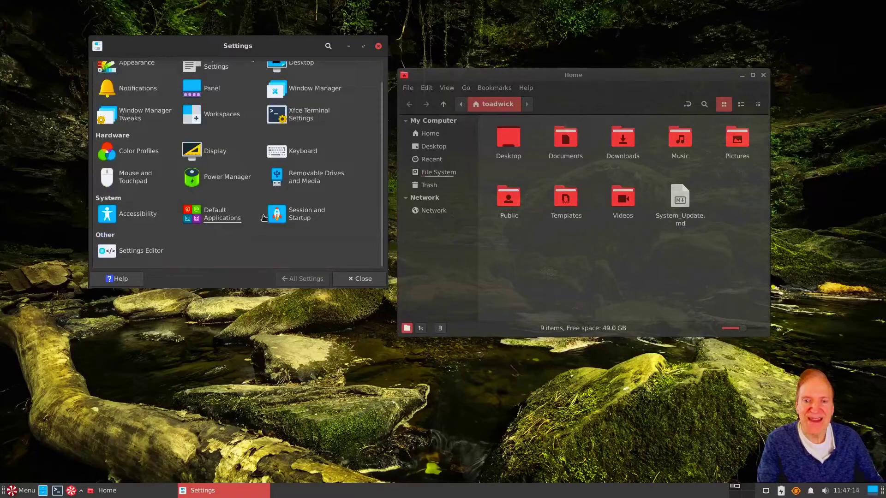
left_click(305, 218)
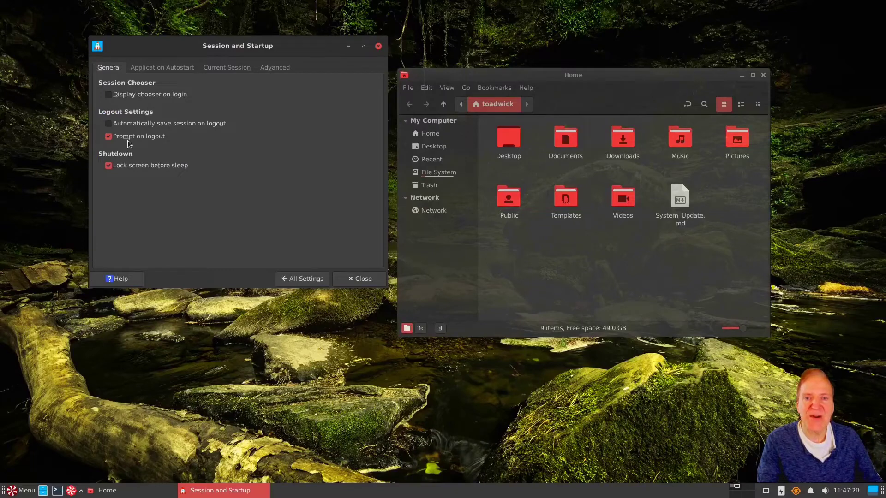
left_click(159, 67)
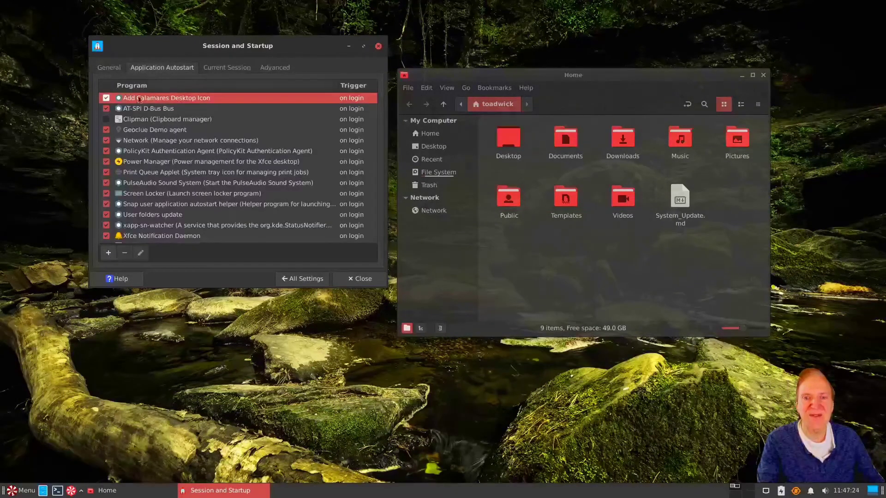
scroll(184, 171, "down", 2)
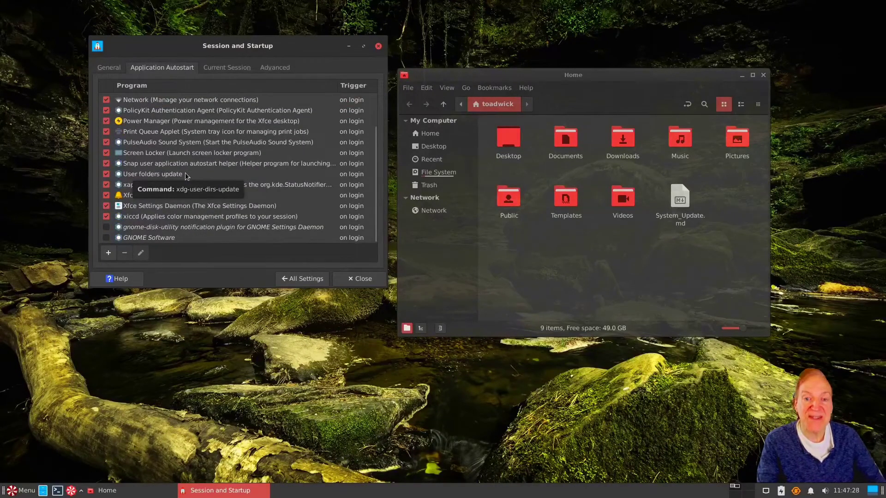
scroll(186, 175, "up", 3)
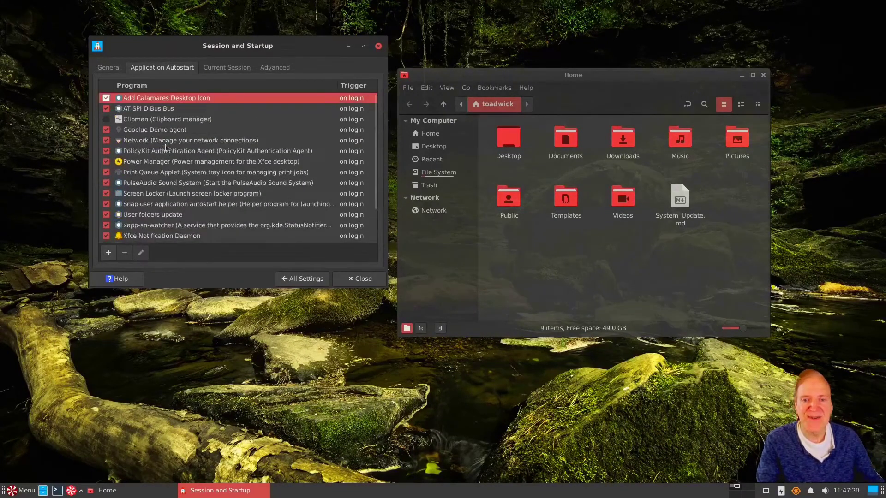
left_click(222, 66)
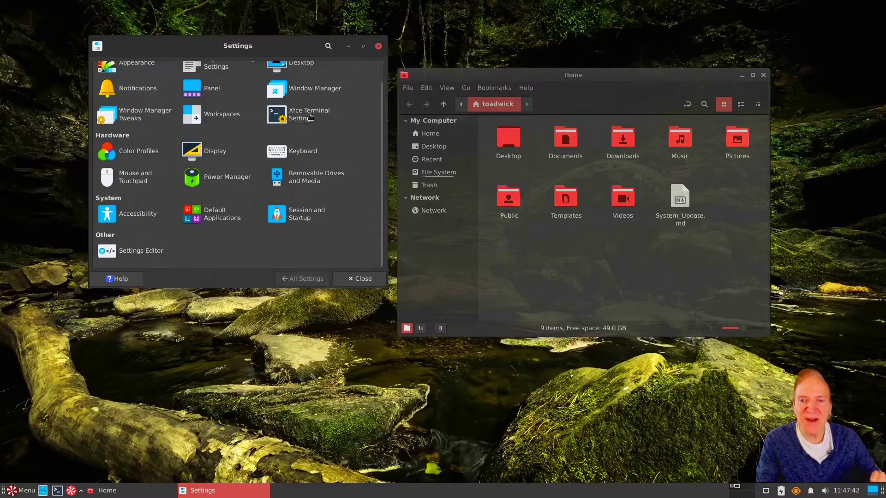
scroll(336, 91, "up", 1)
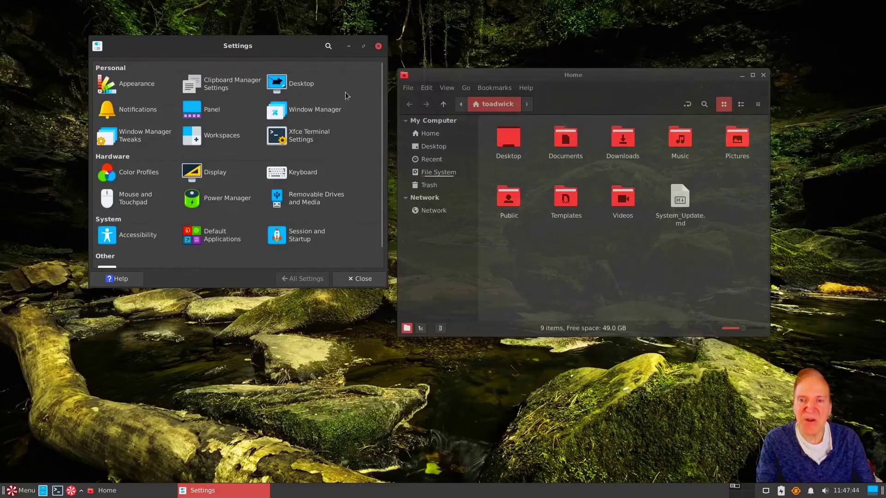
left_click(378, 47)
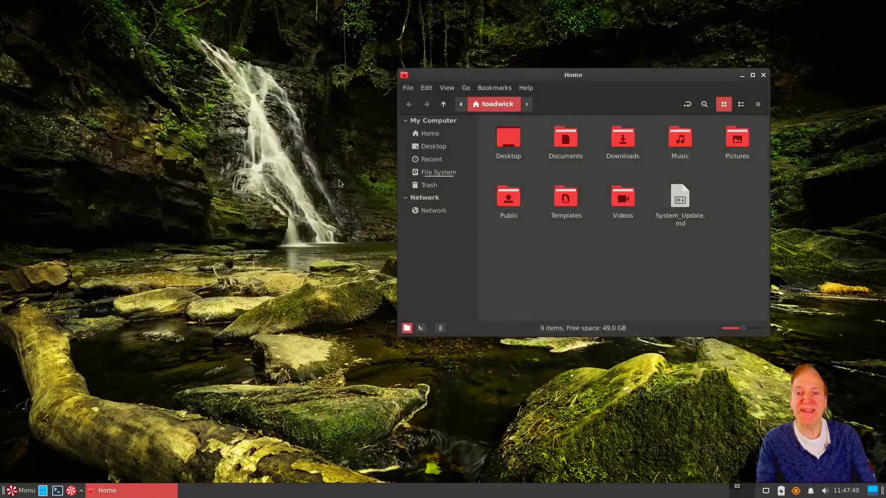
Move the Home window to the upper-left area of the desktop and open Peppermint Hub.
left_click_drag(571, 77, 190, 65)
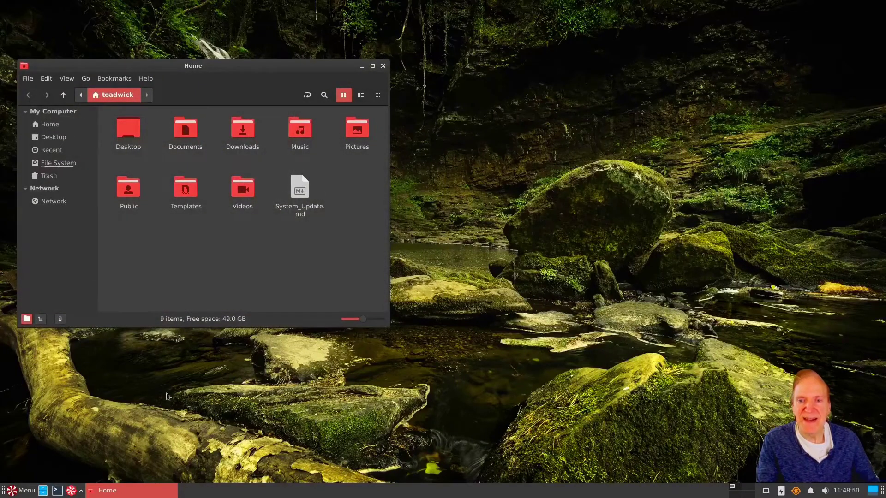
left_click(71, 491)
left_click(72, 491)
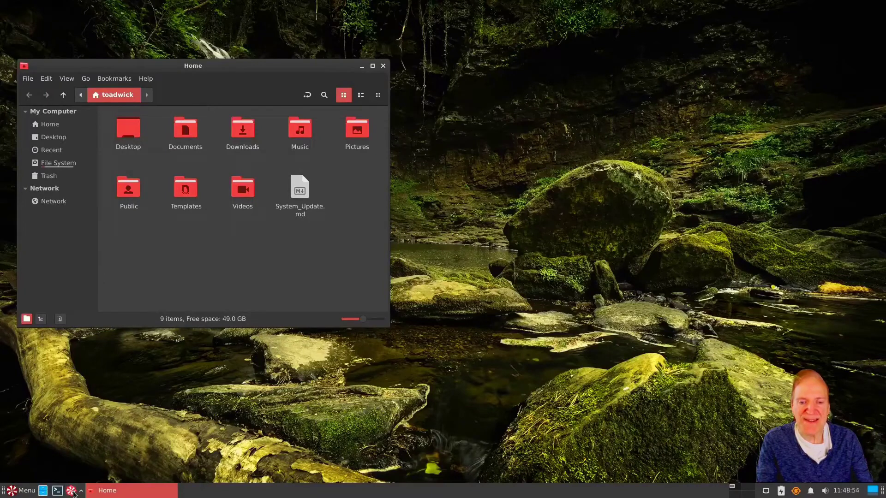
left_click(72, 492)
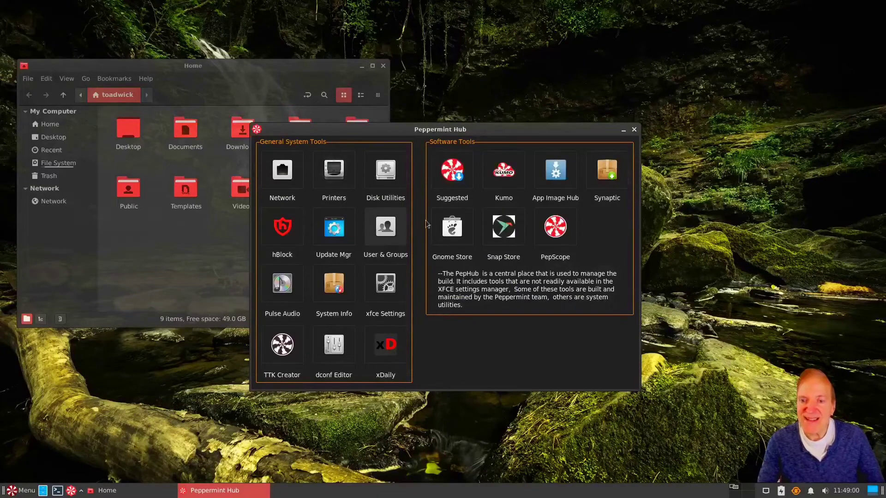
Open the Suggested packages tool by authenticating with the account password, look over the offered software and browsers, and close it.
left_click(454, 173)
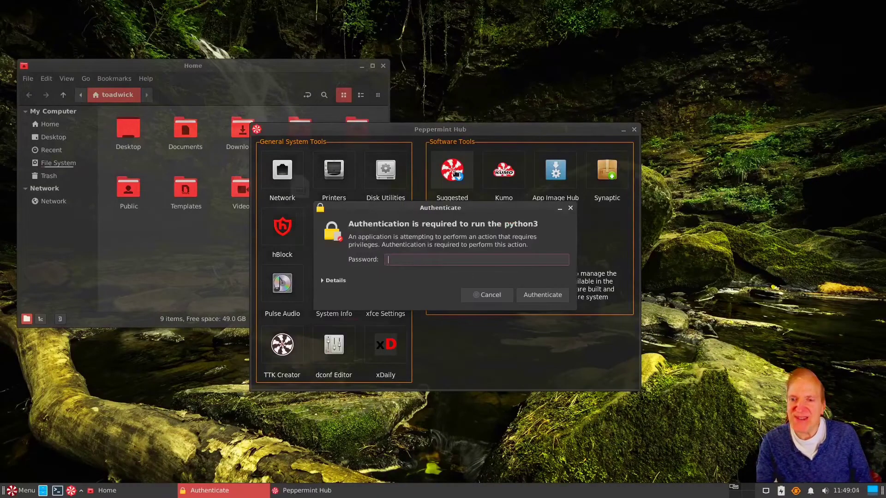
type("*********")
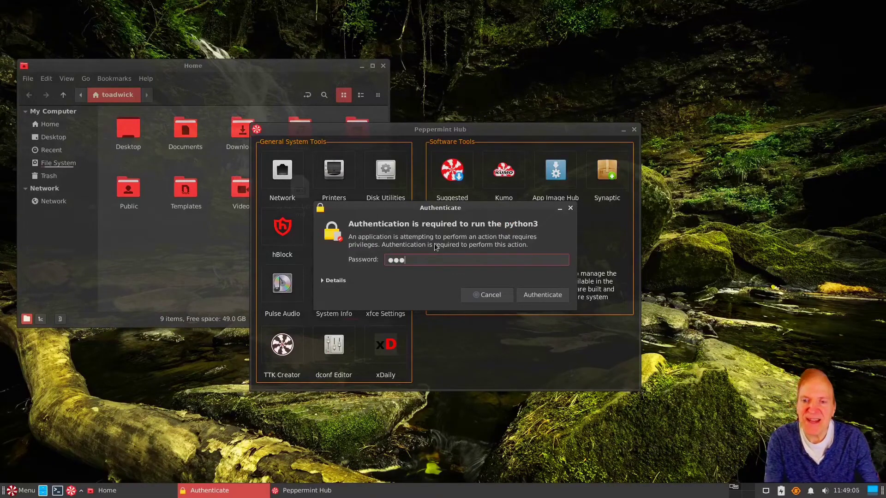
key("Return")
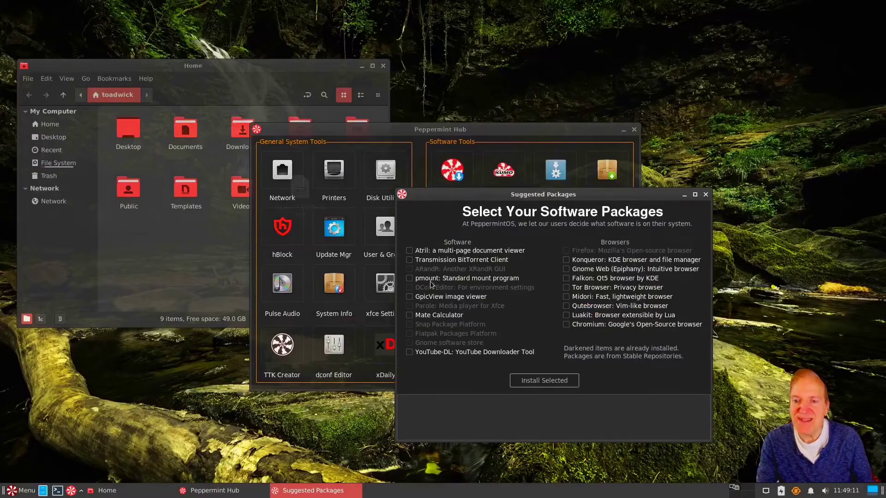
left_click(706, 194)
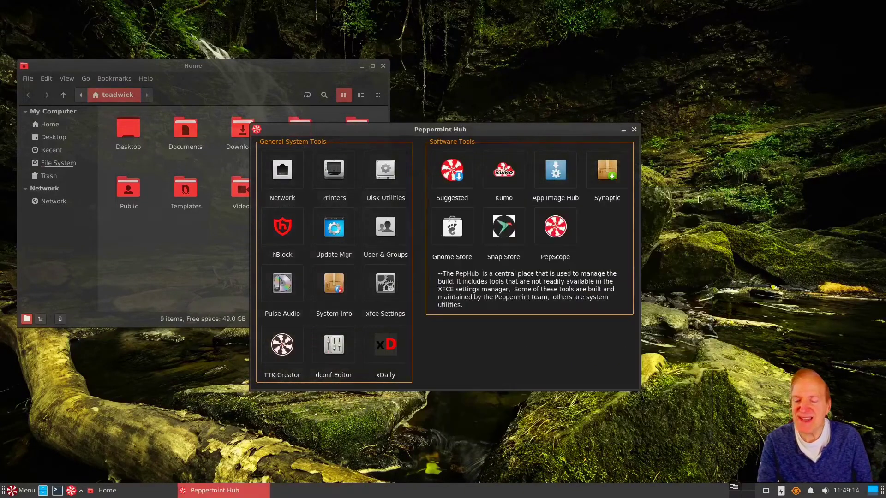
Open Kumo by authenticating with the account password and move its window clear of the hub's software tools.
left_click(506, 178)
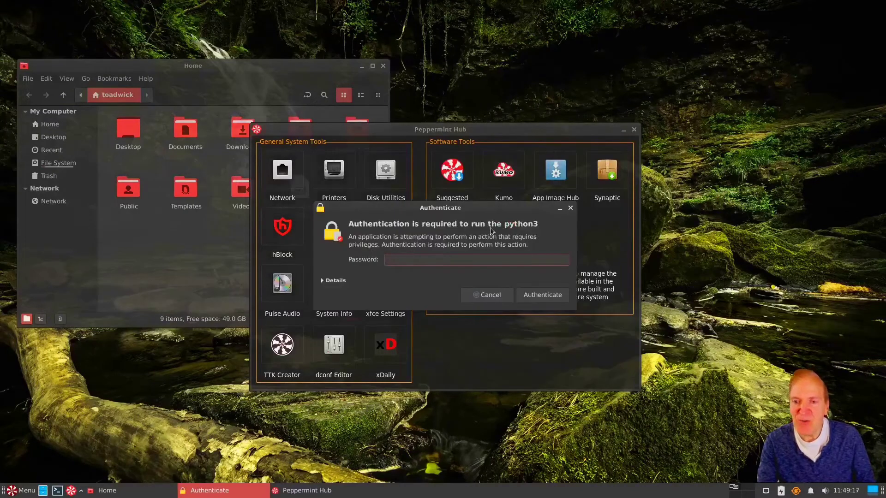
type("********")
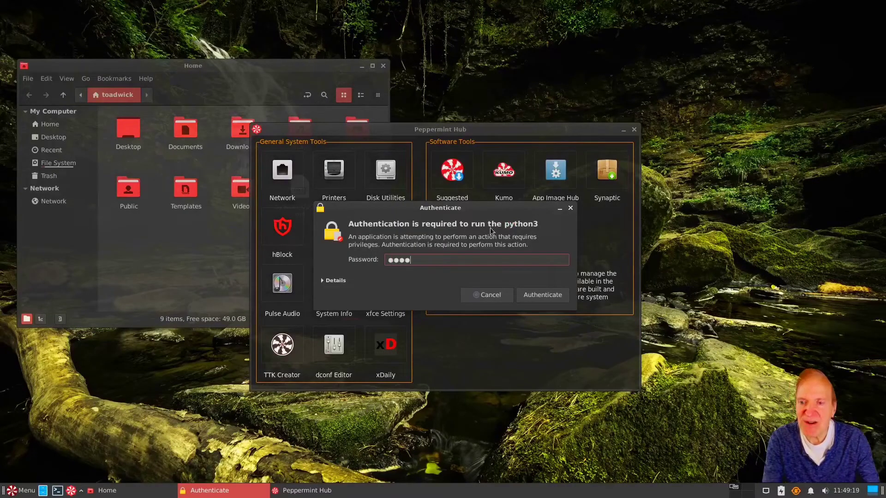
key("Return")
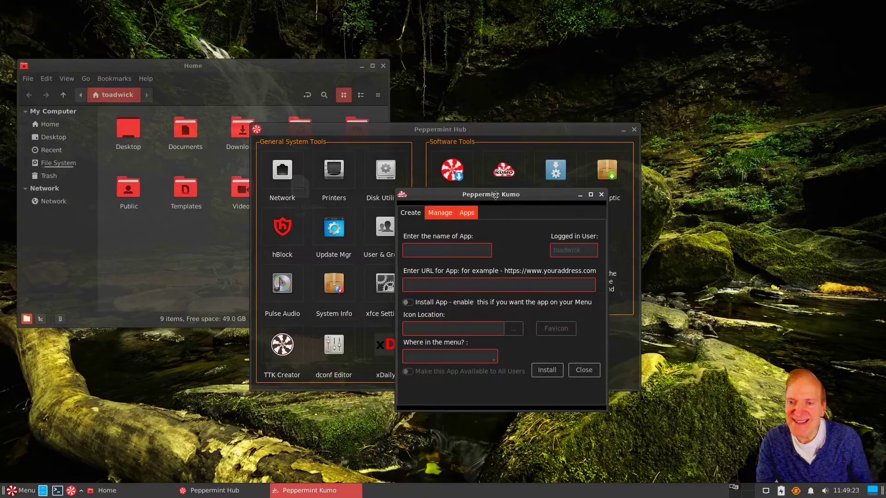
left_click_drag(496, 195, 277, 147)
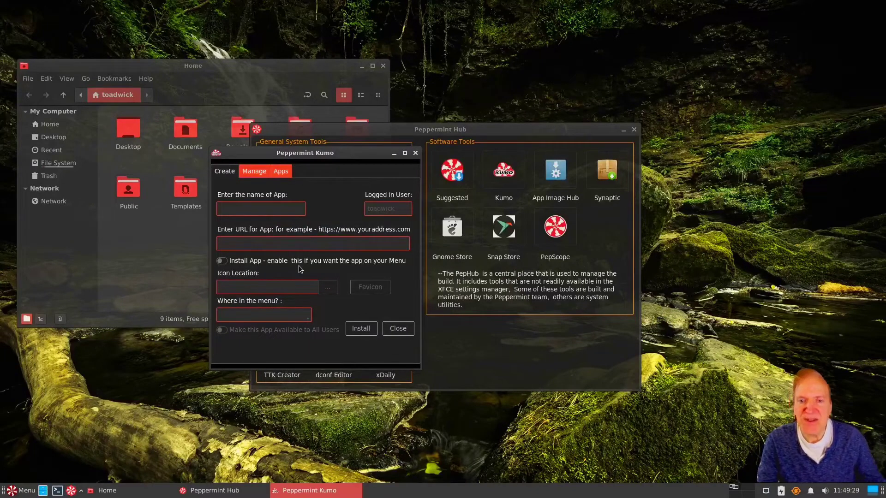
Try to install an app named blender in Kumo without a URL, switching the menu install option on and off.
left_click(257, 172)
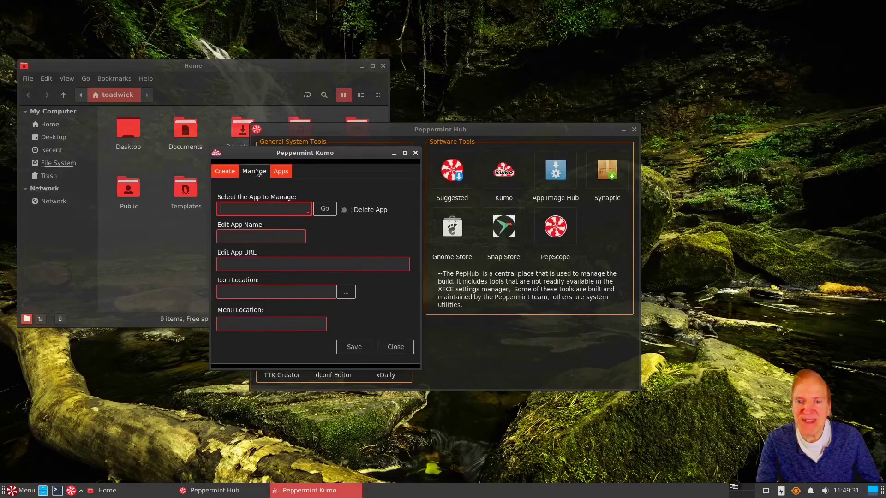
left_click(216, 173)
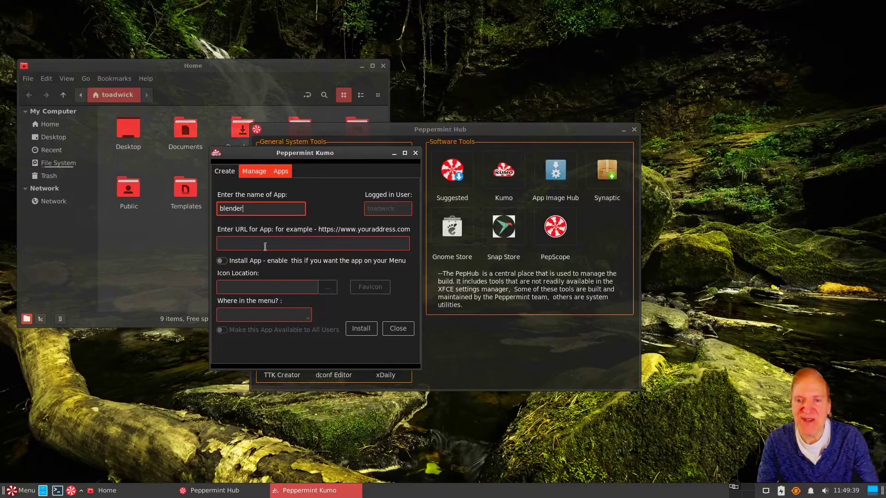
left_click(361, 329)
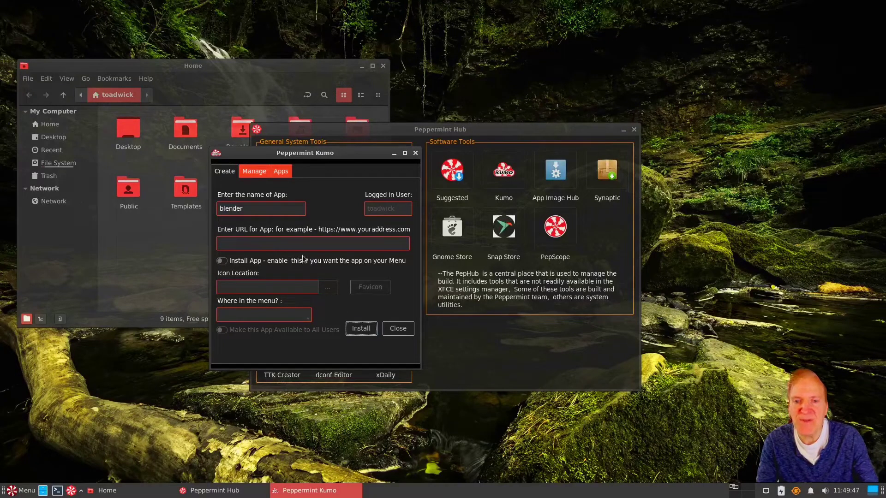
left_click(223, 261)
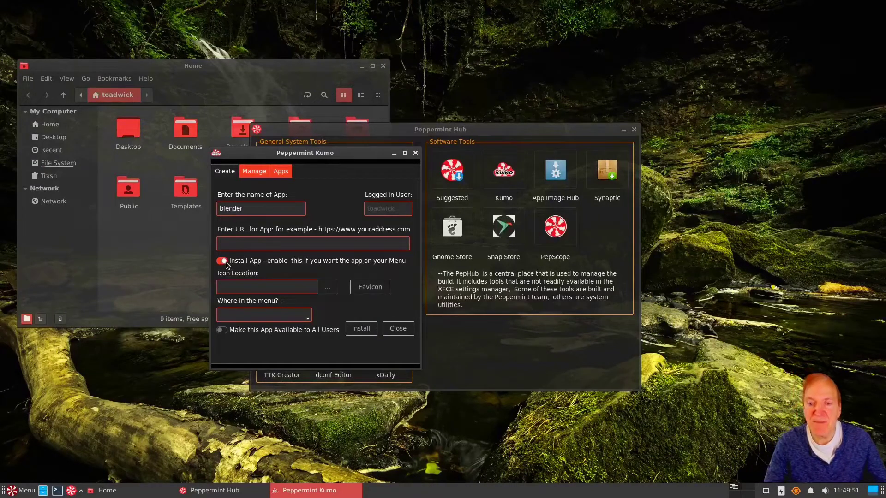
left_click(221, 261)
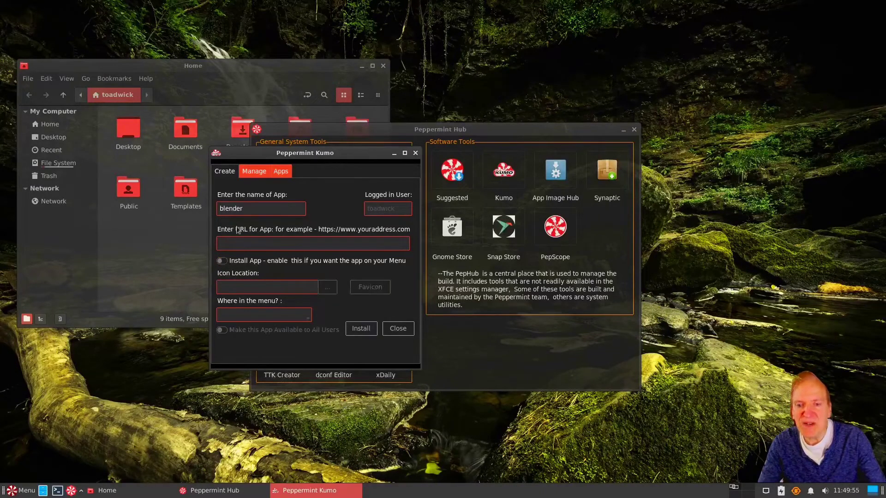
Look over Kumo's app management and app launching pages, including the list of selectable apps, and close Kumo.
left_click(253, 175)
left_click(283, 173)
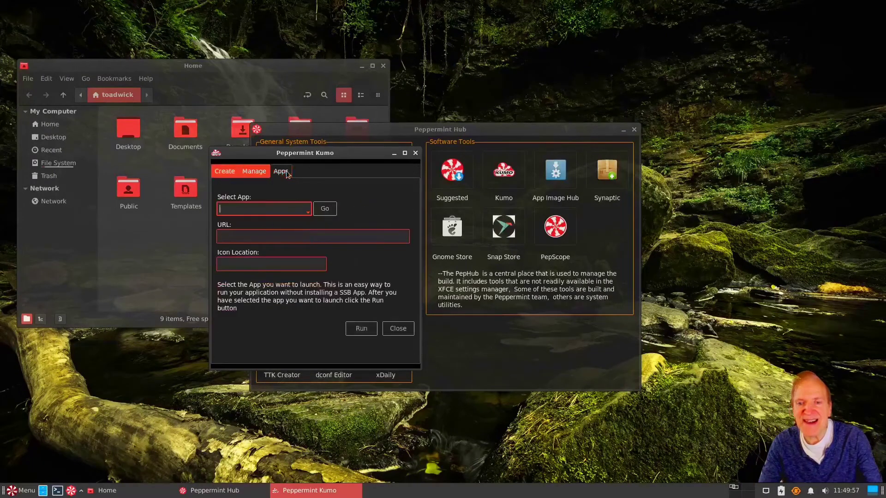
left_click(307, 212)
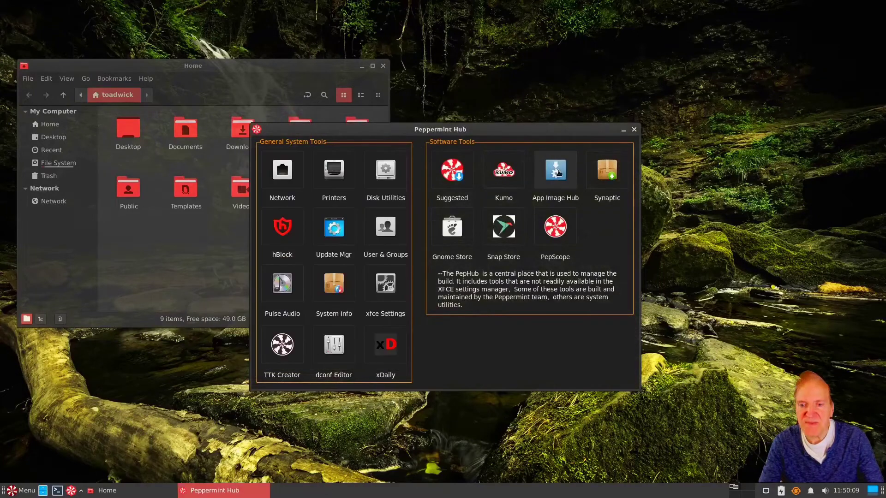
Open App Image Hub, maximize its window, and look over the AppImageHub welcome page and its app categories.
left_click(555, 171)
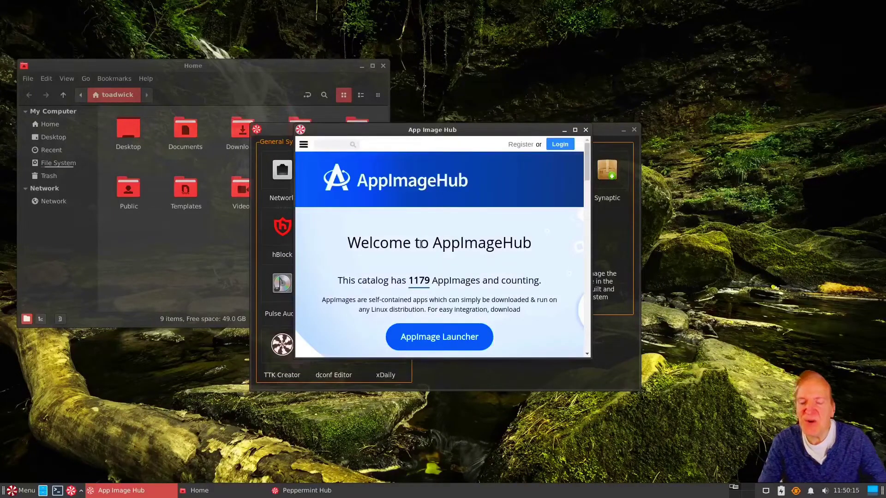
scroll(443, 284, "down", 1)
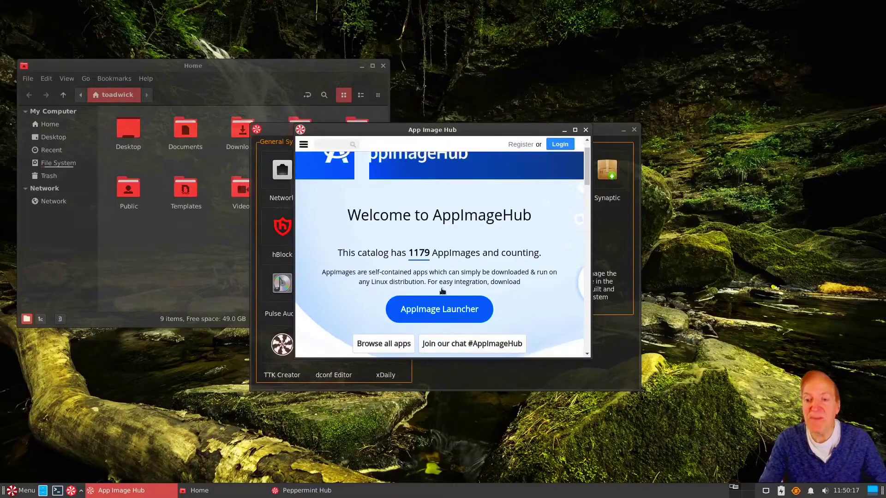
scroll(443, 291, "down", 2)
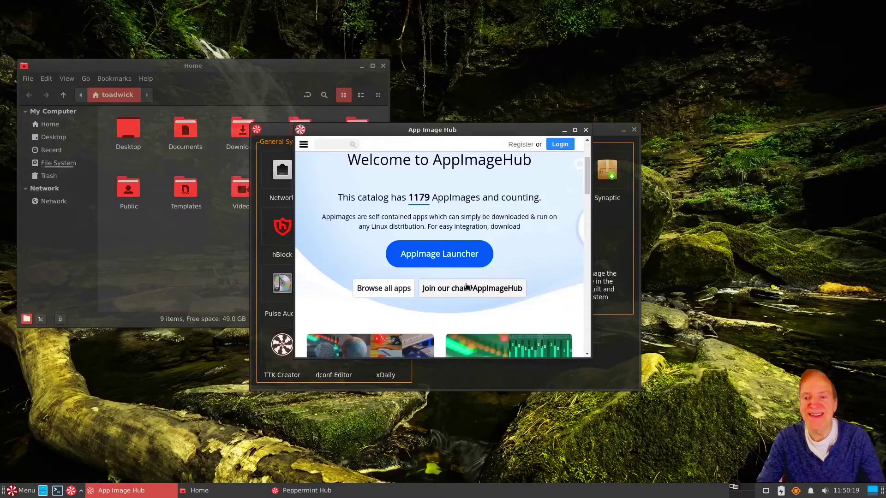
scroll(455, 290, "up", 3)
left_click(575, 131)
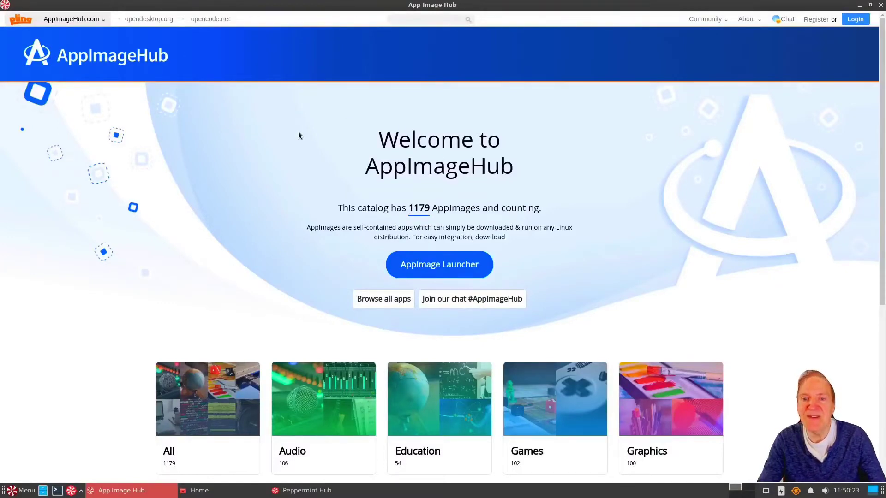
scroll(327, 253, "down", 3)
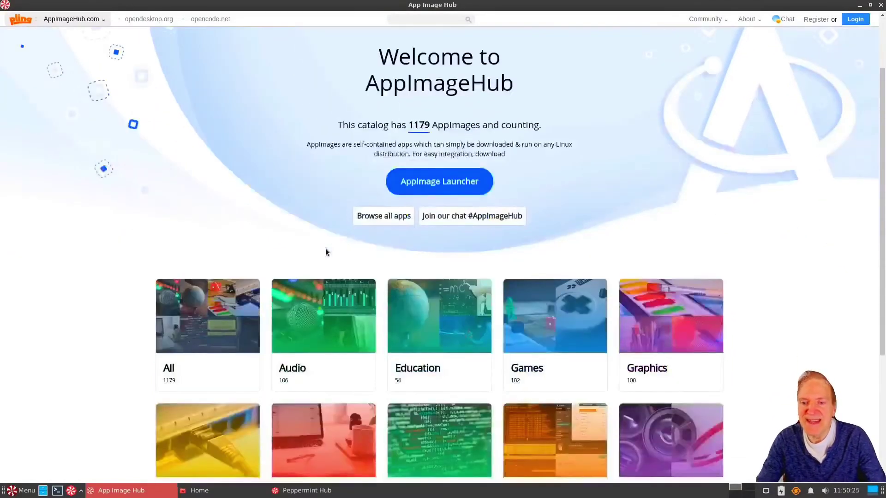
scroll(325, 251, "up", 3)
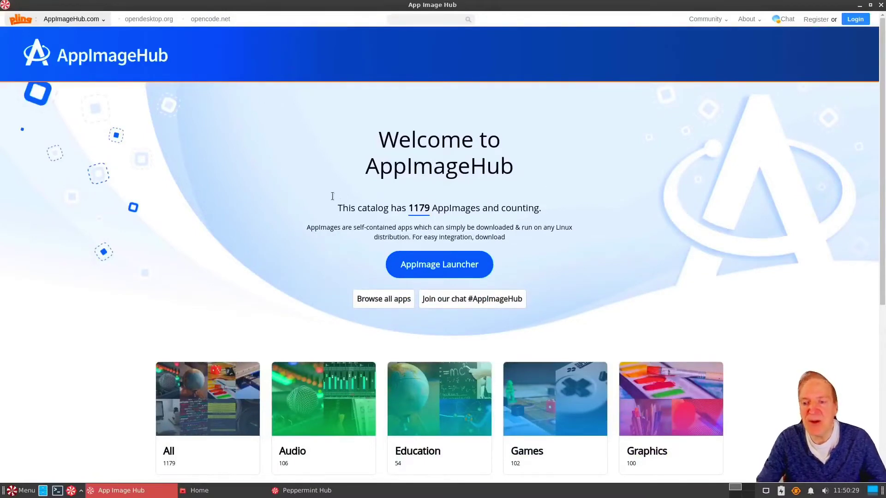
scroll(332, 196, "down", 7)
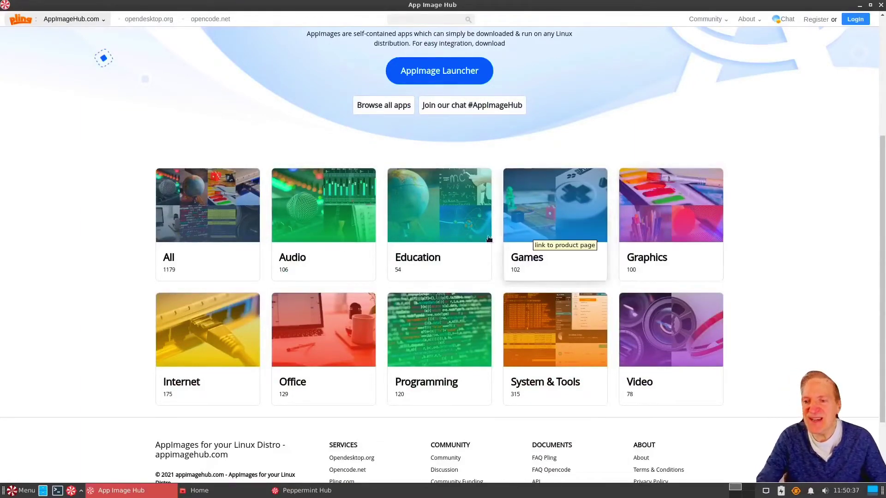
Browse the full AppImage catalog, narrow it to the Video category sorted by rating, and close App Image Hub.
left_click(173, 221)
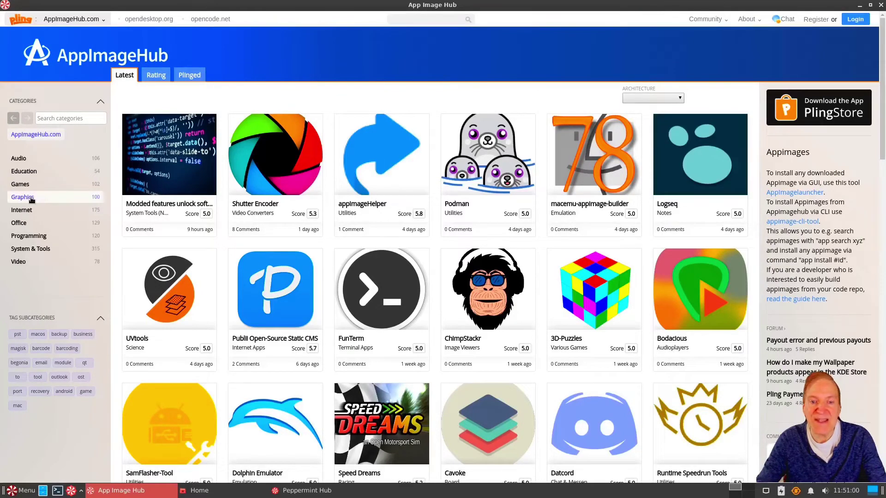
left_click(18, 262)
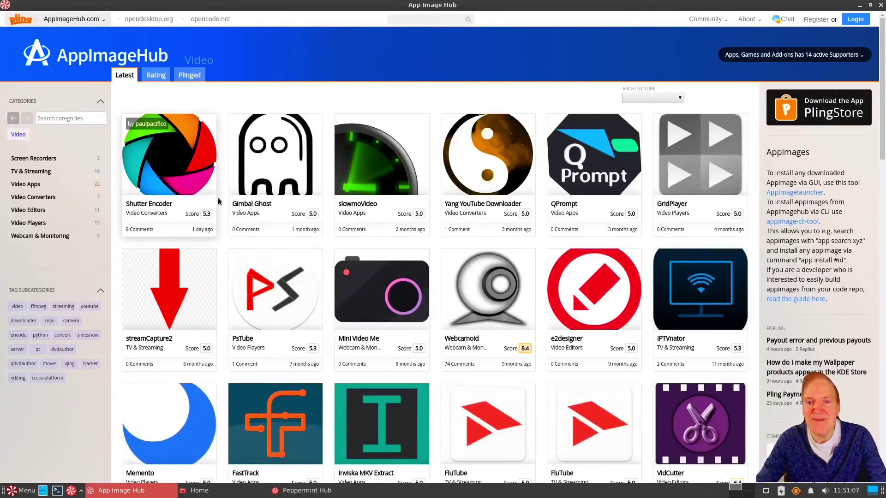
left_click(155, 77)
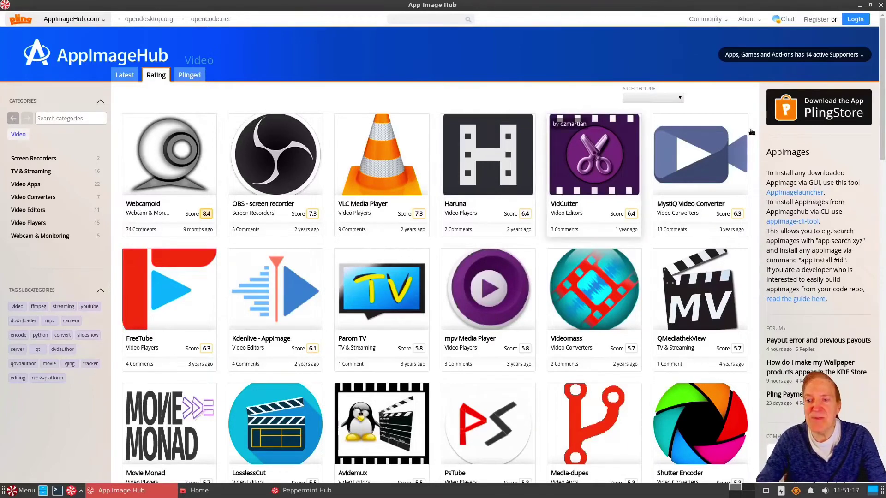
left_click(881, 5)
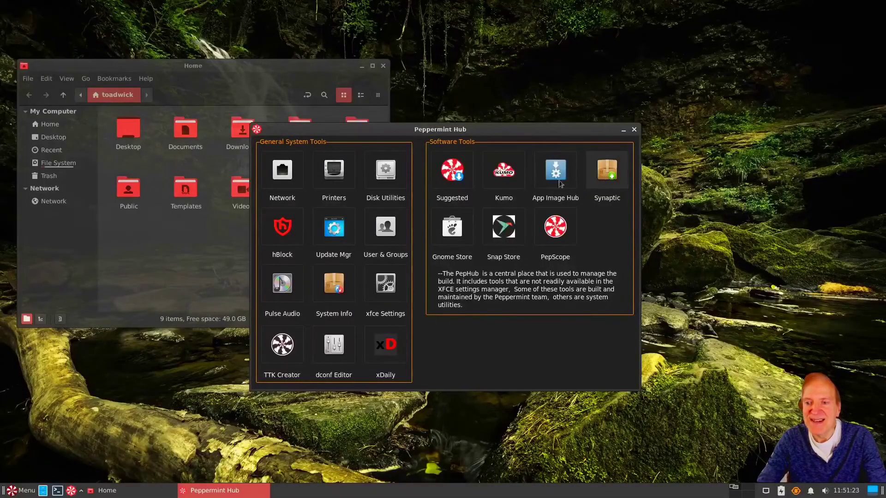
Install the Snap Store from the hub's software tools, launch it, and move its window toward the middle of the desktop.
left_click(504, 233)
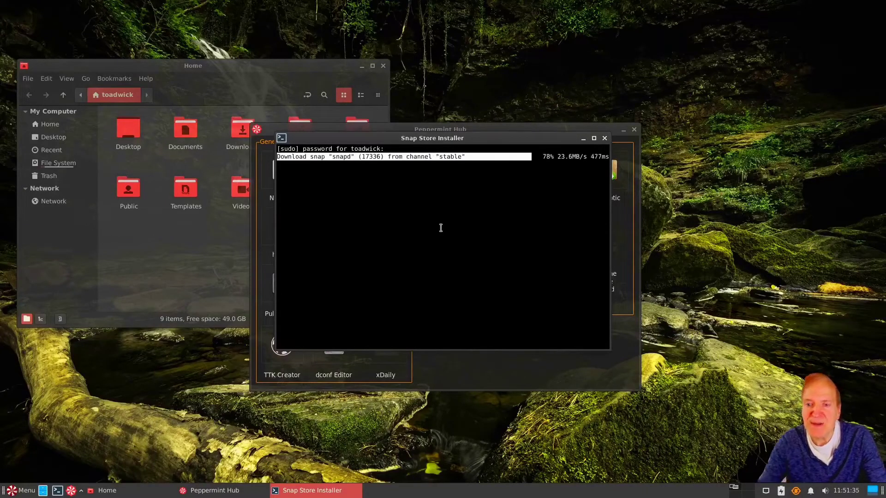
left_click_drag(460, 140, 278, 122)
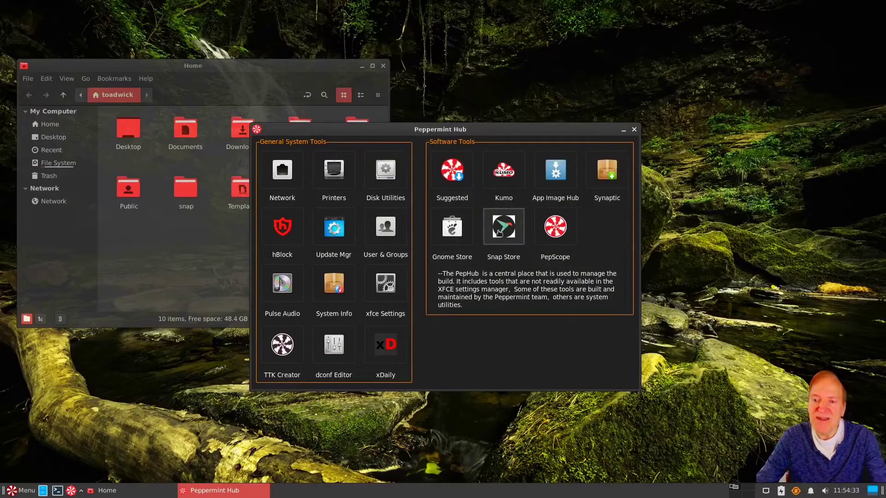
left_click(500, 229)
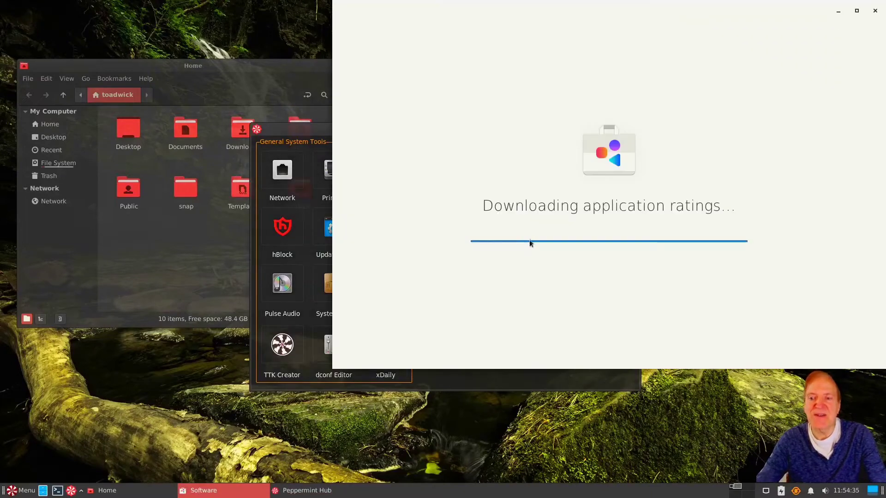
left_click_drag(686, 8, 553, 51)
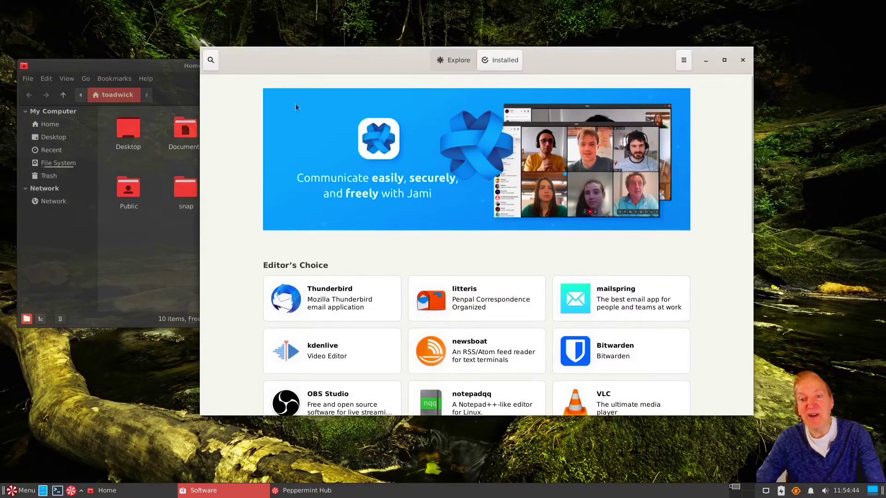
Open OBS Studio from the Editor's Choice apps and examine its description, download size, version and reviews.
scroll(328, 326, "down", 2)
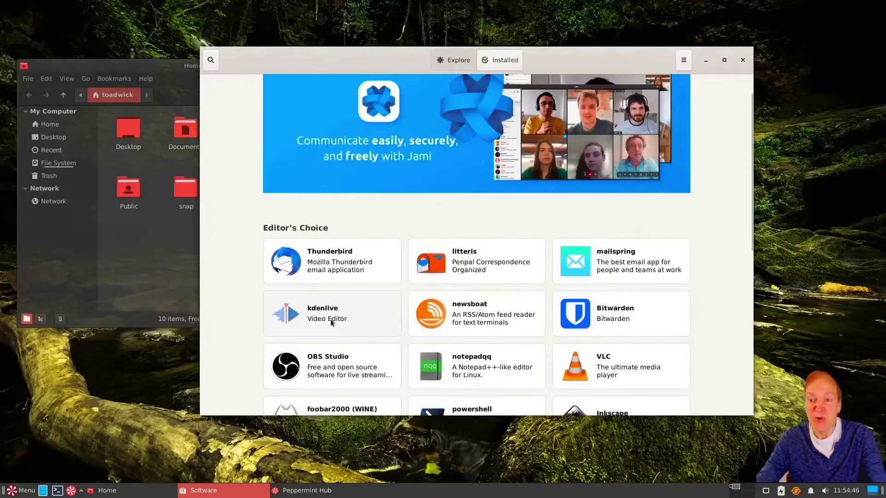
left_click(326, 359)
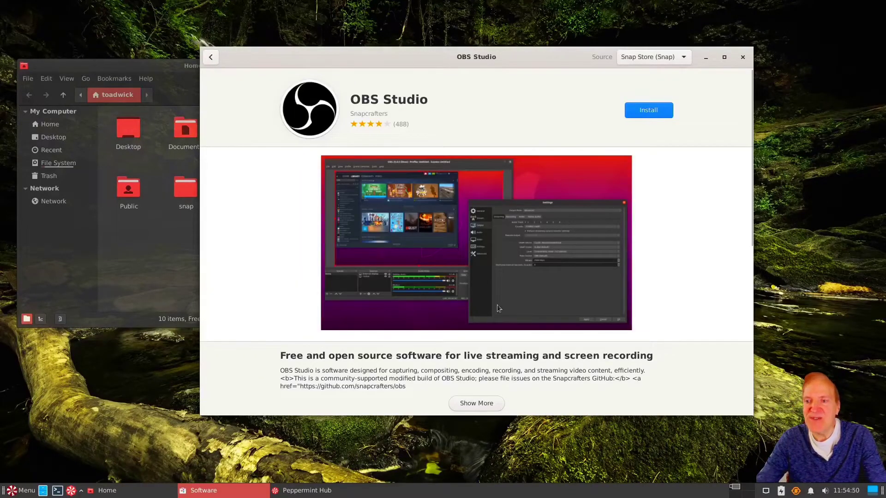
scroll(687, 327, "down", 5)
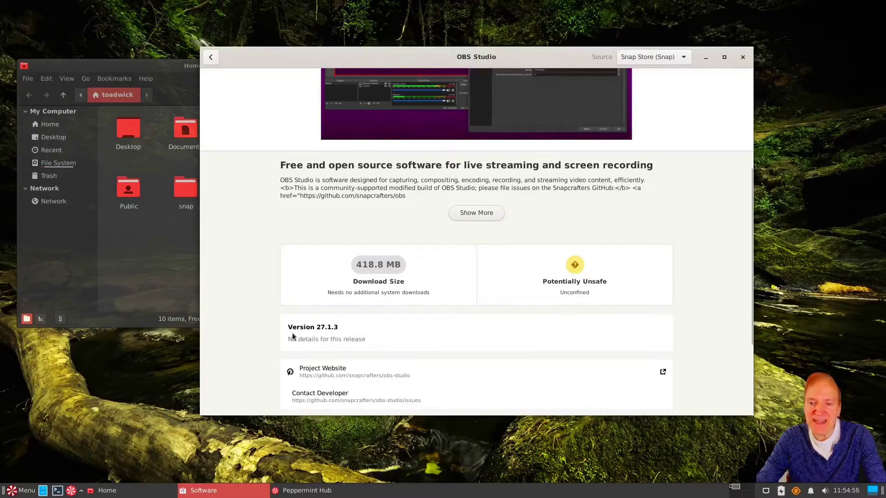
scroll(398, 331, "down", 3)
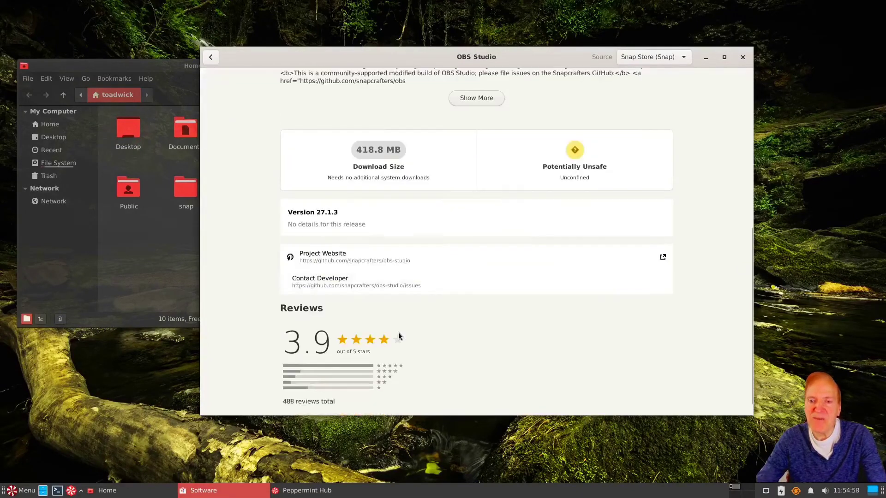
scroll(399, 332, "up", 5)
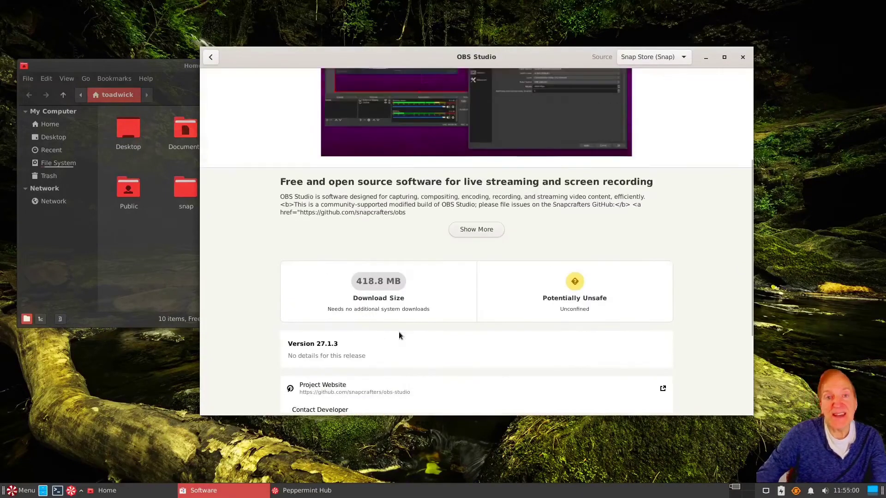
scroll(410, 328, "up", 2)
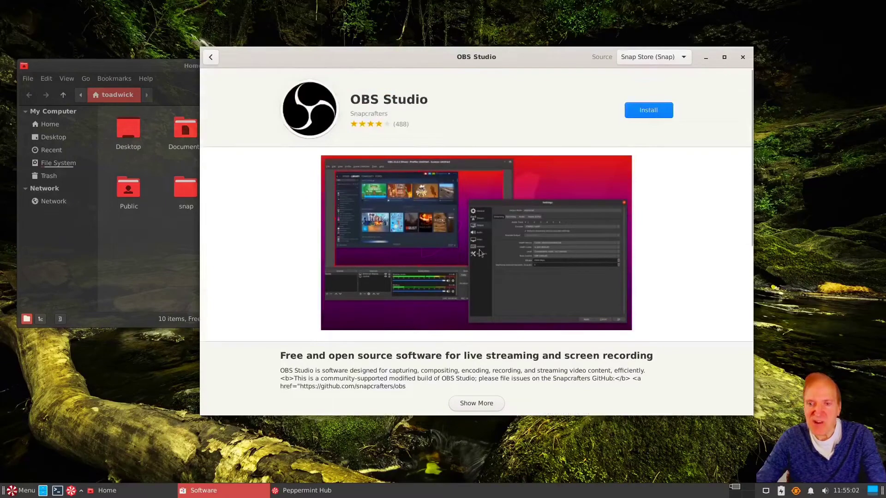
Switch the OBS Studio source to the latest/edge channel, check its version details, and close the store.
left_click(682, 56)
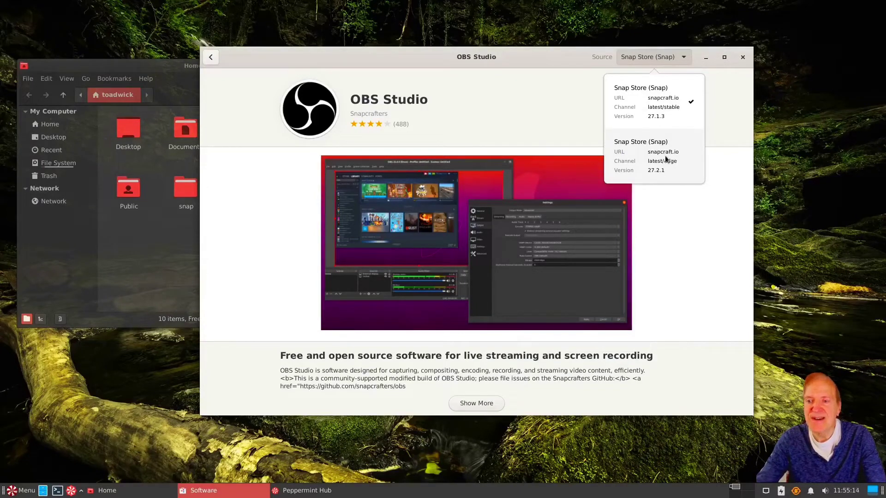
left_click(722, 121)
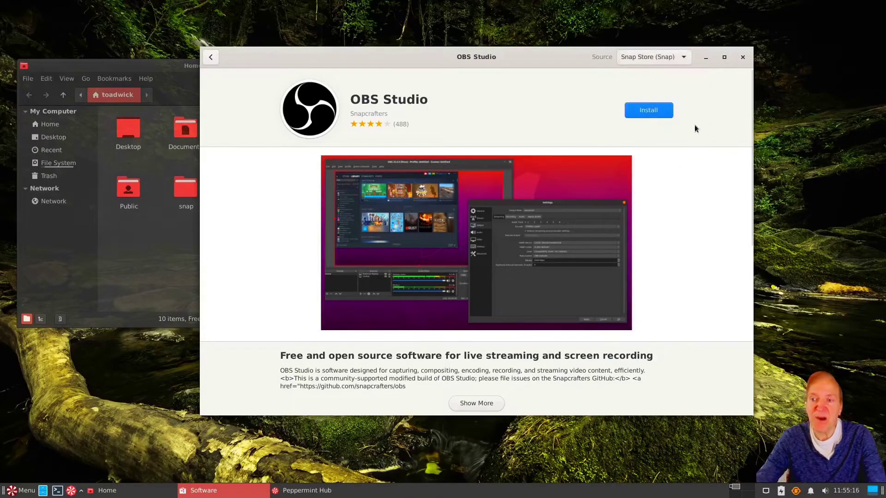
left_click(665, 57)
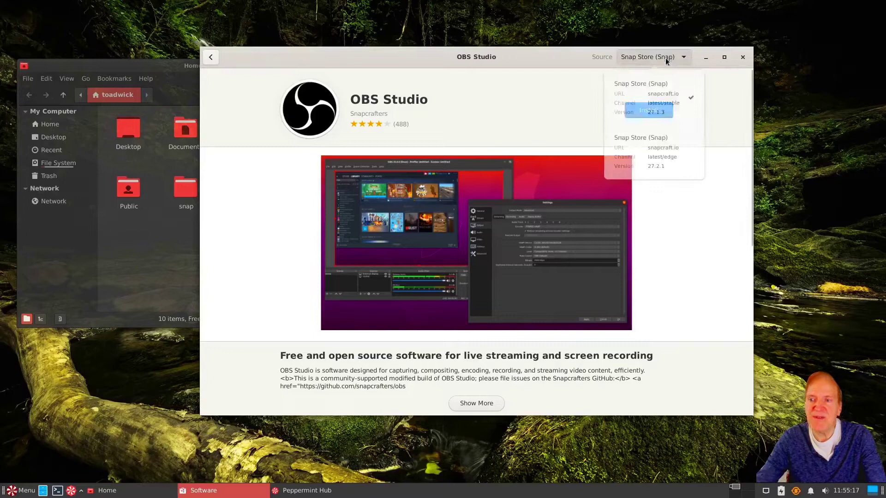
left_click(657, 165)
scroll(663, 217, "down", 3)
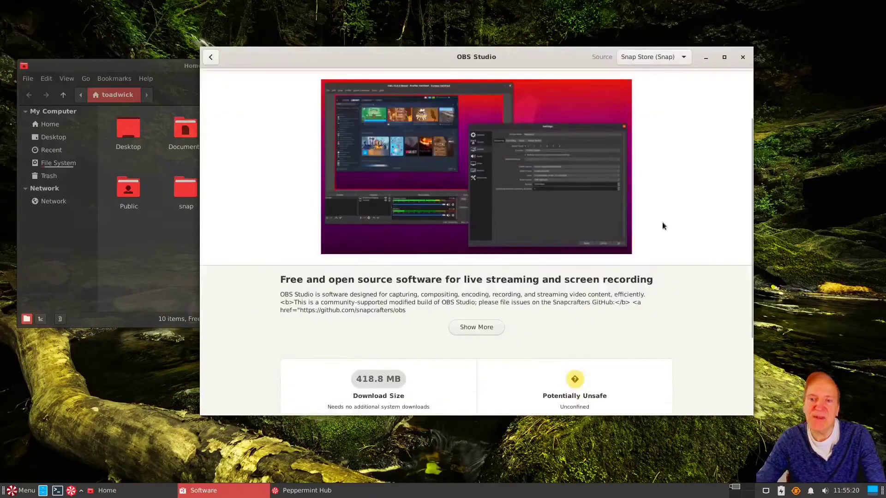
scroll(664, 224, "down", 1)
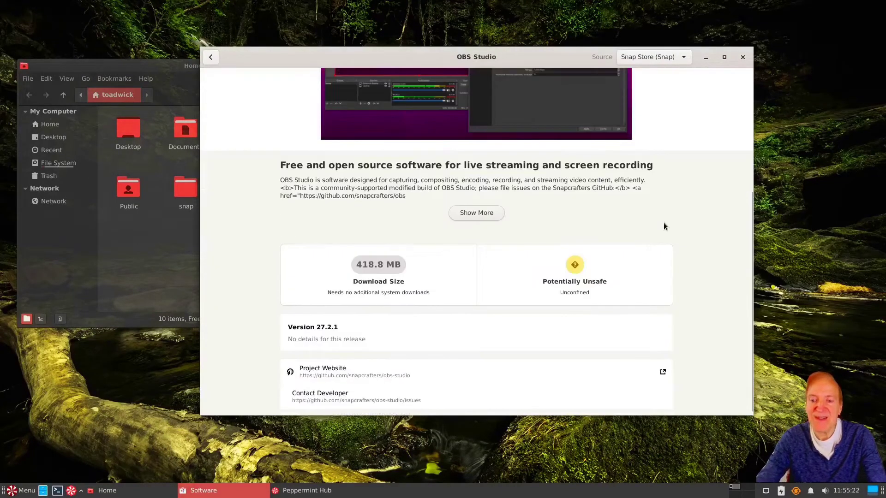
scroll(664, 223, "up", 2)
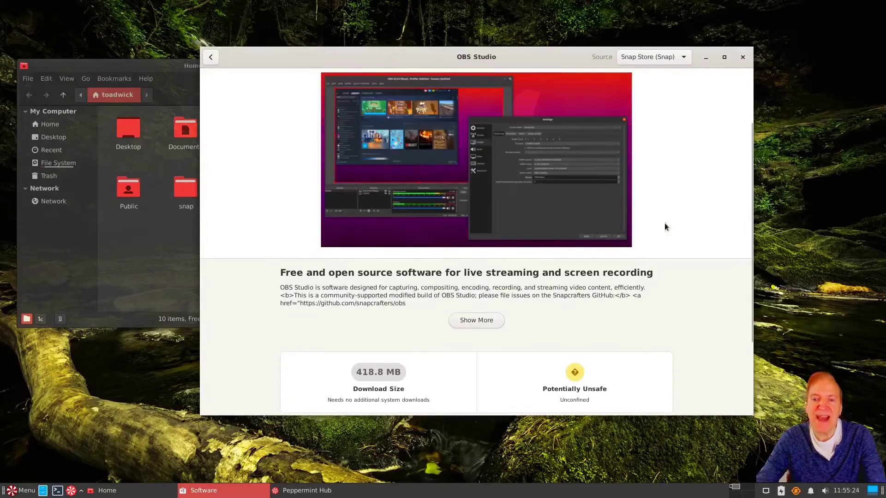
scroll(665, 223, "up", 2)
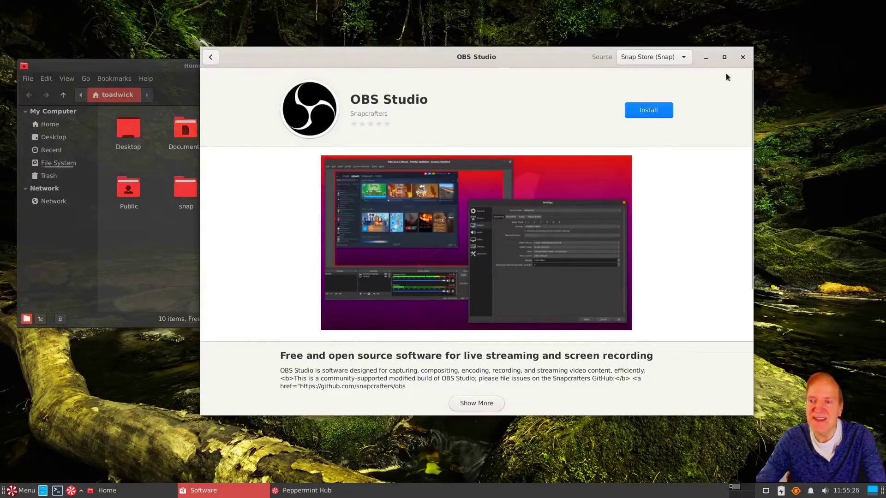
left_click(742, 57)
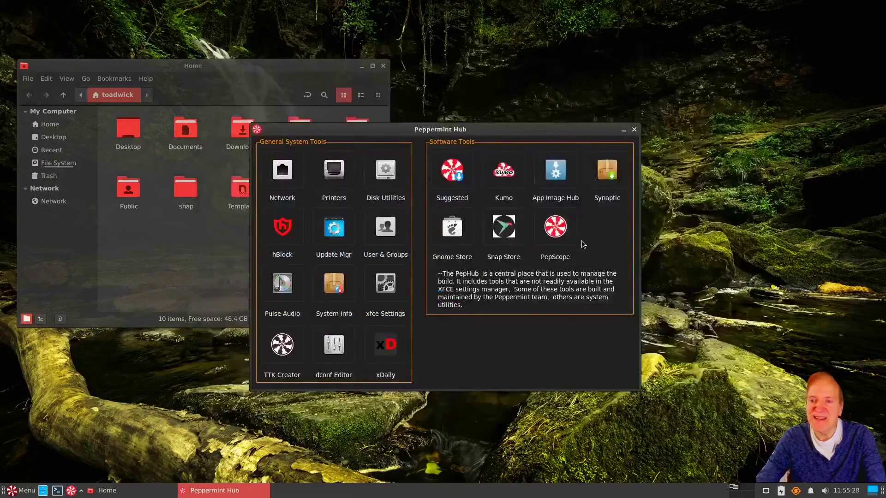
Open PepScope, bring up the Pep Debian Updates history, and widen the Update History window.
left_click(557, 228)
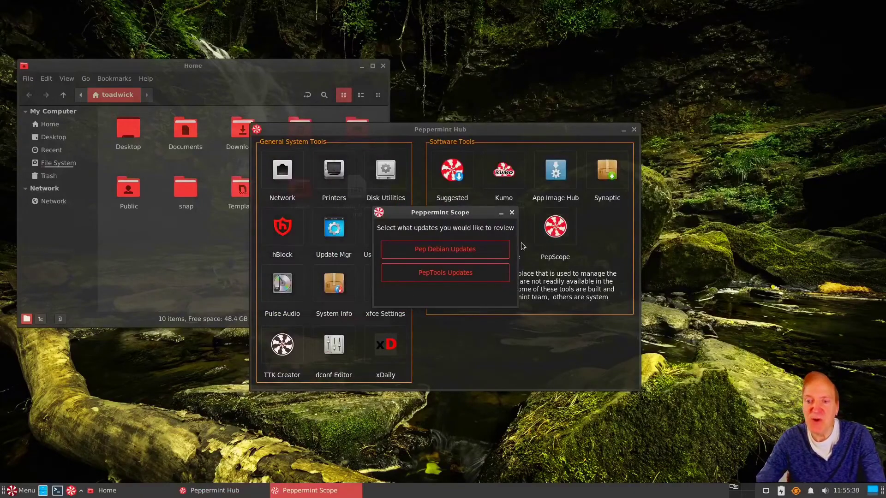
left_click(439, 248)
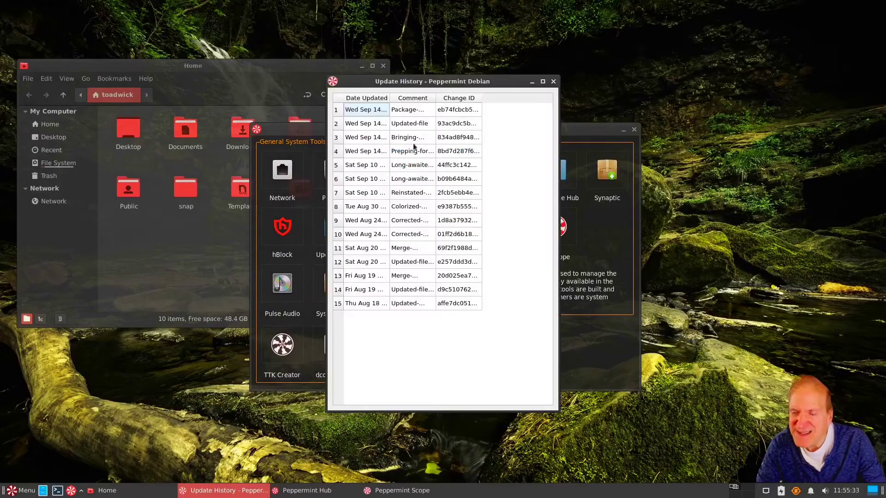
left_click_drag(563, 153, 637, 148)
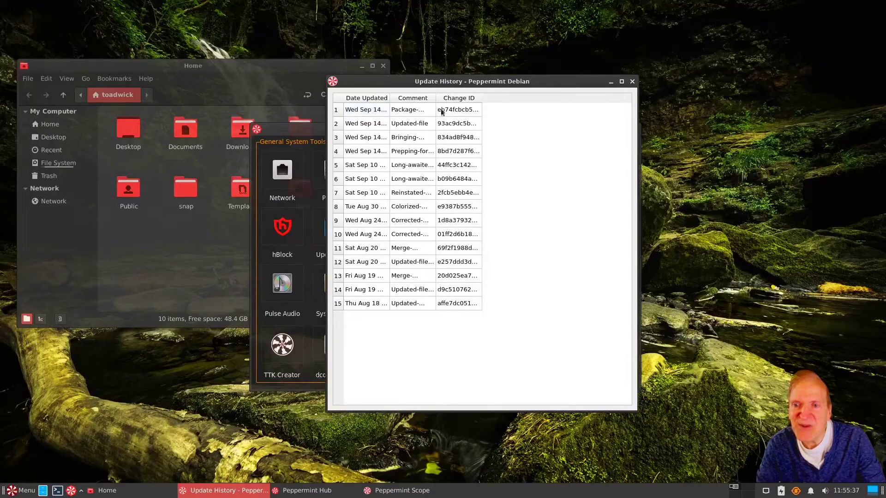
Try to widen the Date Updated column in the update history and select the second entry's date.
left_click_drag(389, 99, 424, 98)
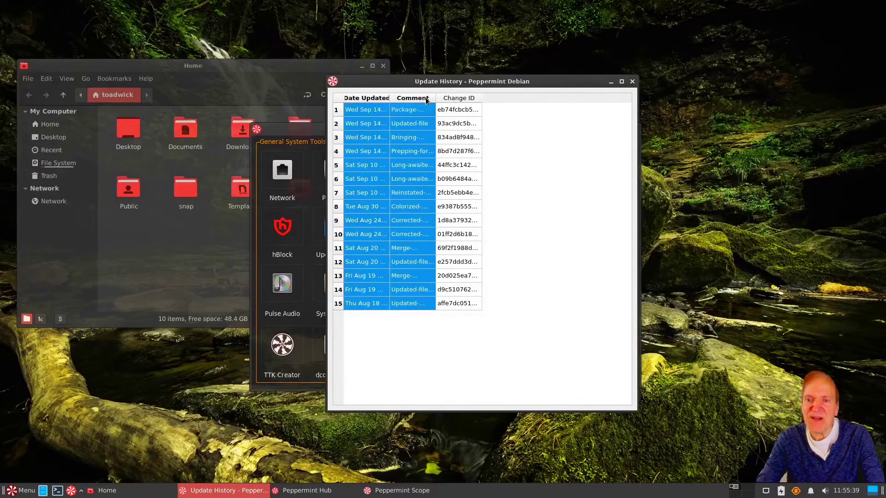
left_click(424, 98)
left_click(366, 98)
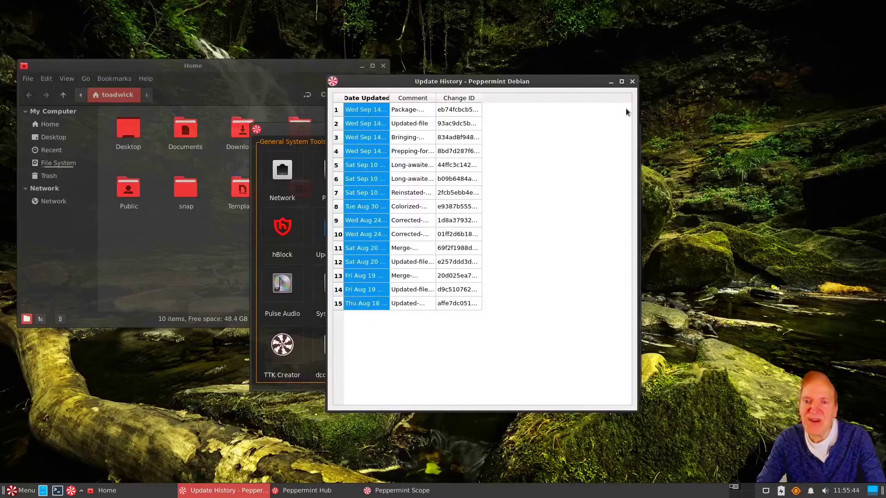
left_click(355, 125)
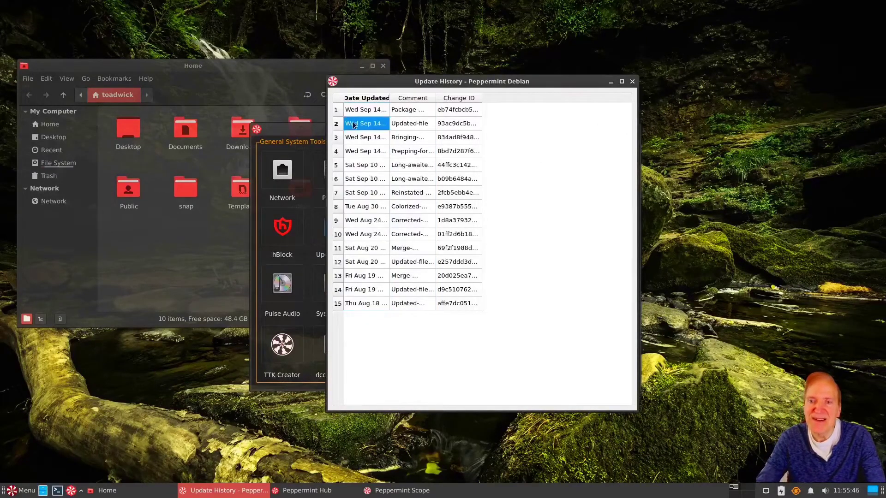
Close the Debian update history and open the PepTools Updates history to review its entries.
left_click(336, 126)
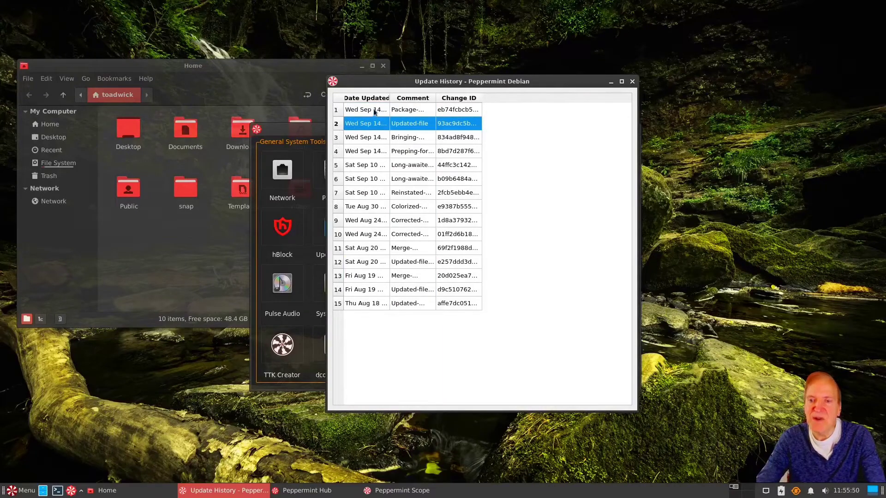
left_click(633, 82)
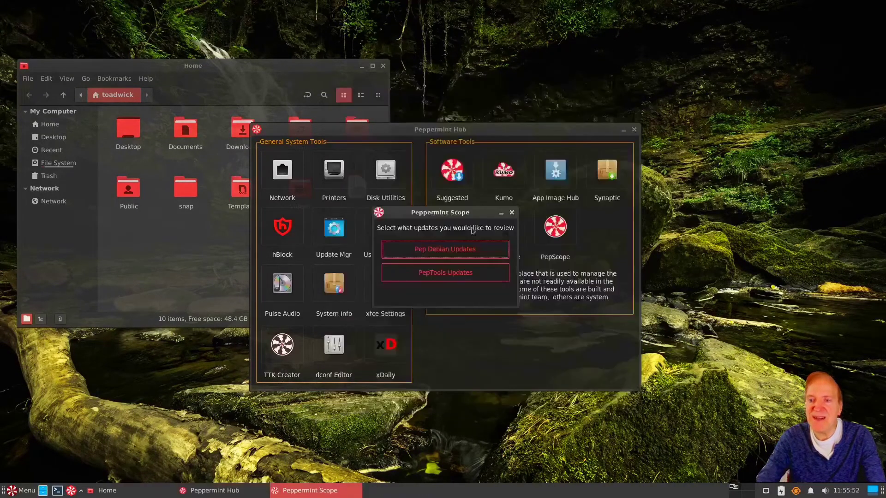
left_click(456, 267)
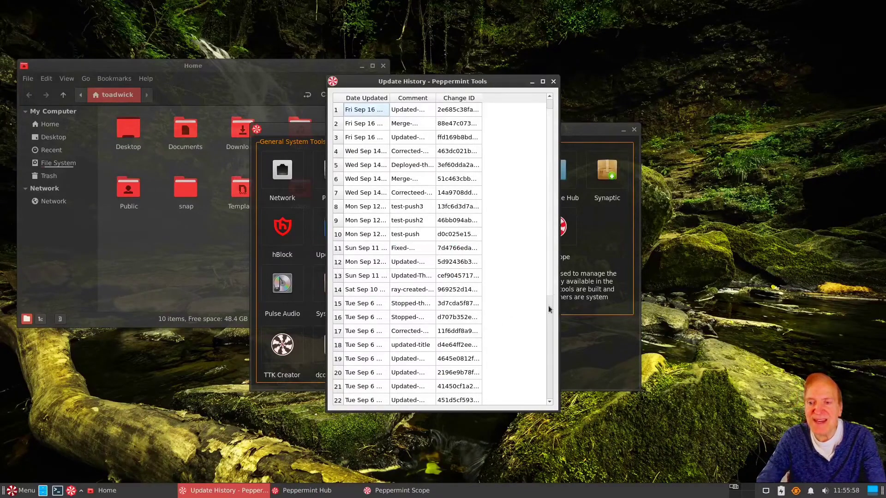
left_click_drag(549, 307, 552, 405)
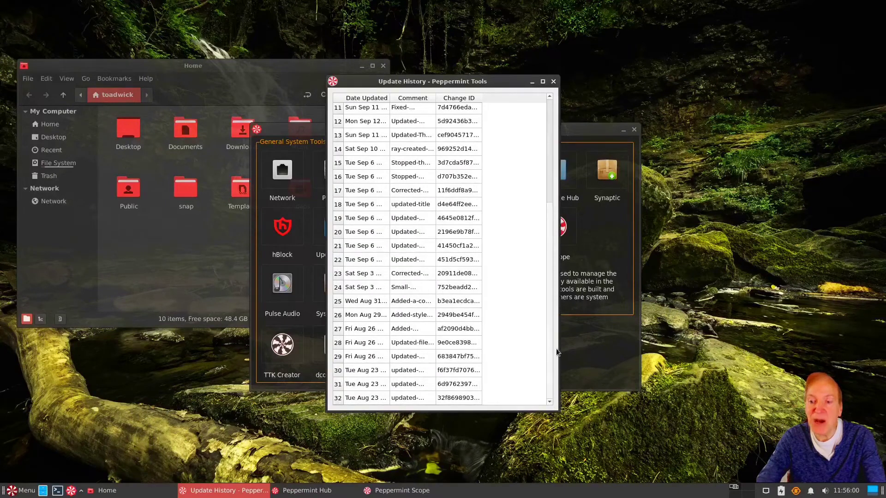
Widen the PepTools history window with its Change ID and Comment columns, and close PepScope after reviewing the entries.
left_click_drag(558, 345, 689, 341)
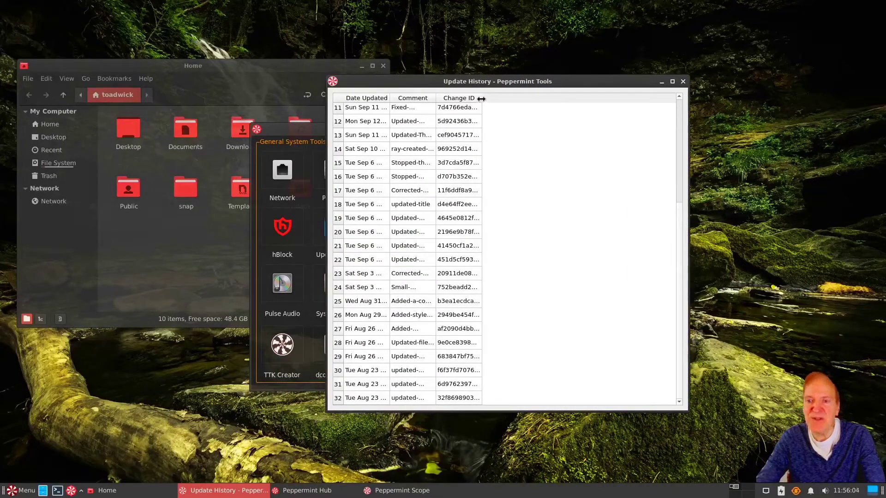
left_click_drag(482, 100, 600, 101)
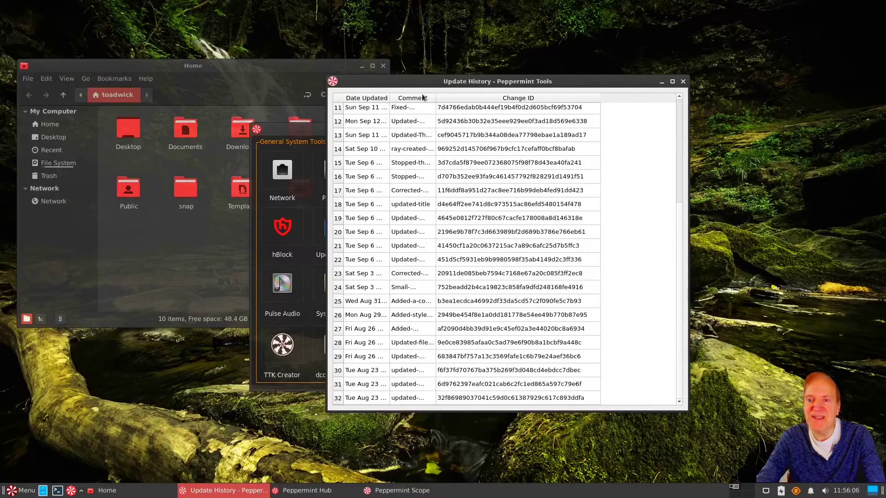
left_click_drag(436, 97, 553, 108)
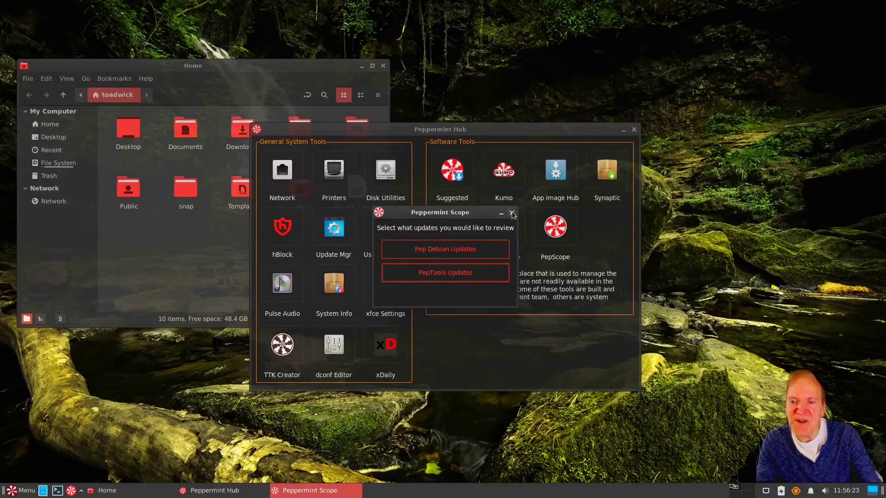
left_click(511, 213)
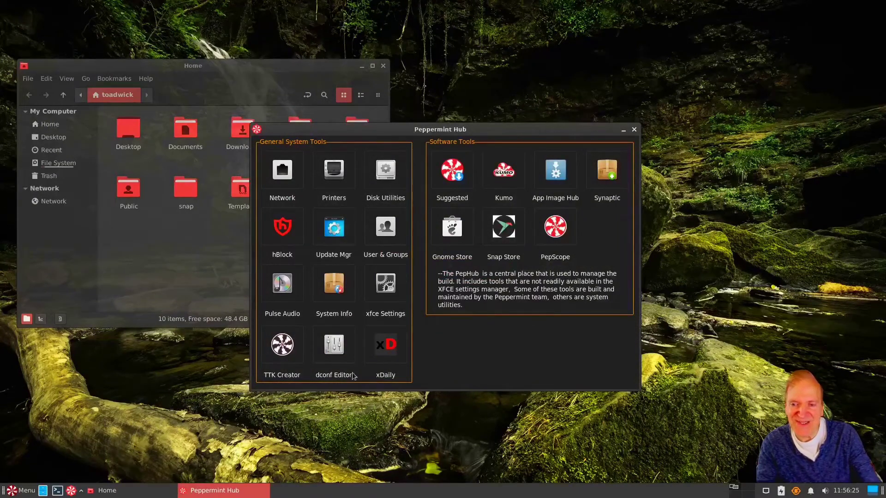
Run xDaily from Peppermint Hub with the sudo password, accepting the apt repository check, upgradable package listing and update installation.
left_click(383, 352)
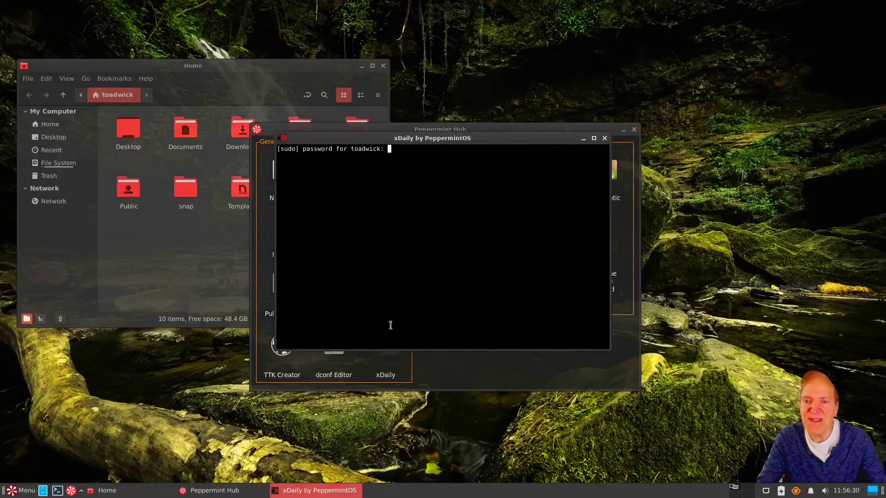
key("Return")
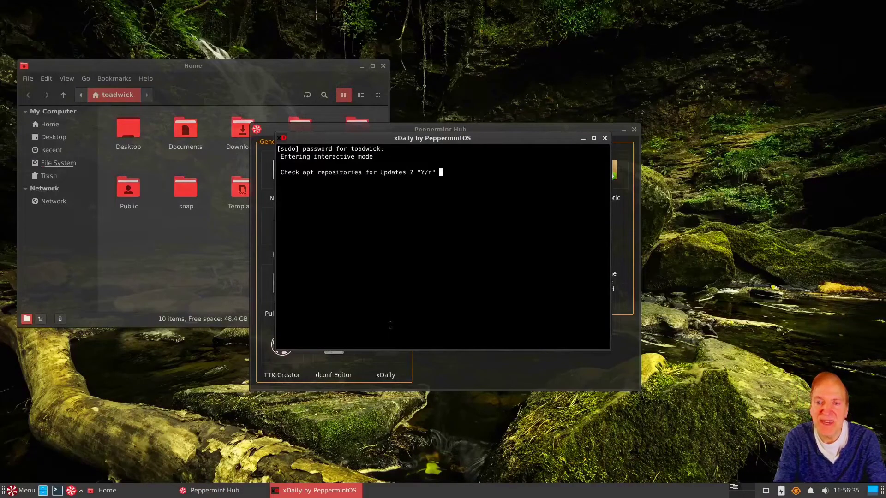
key("Return")
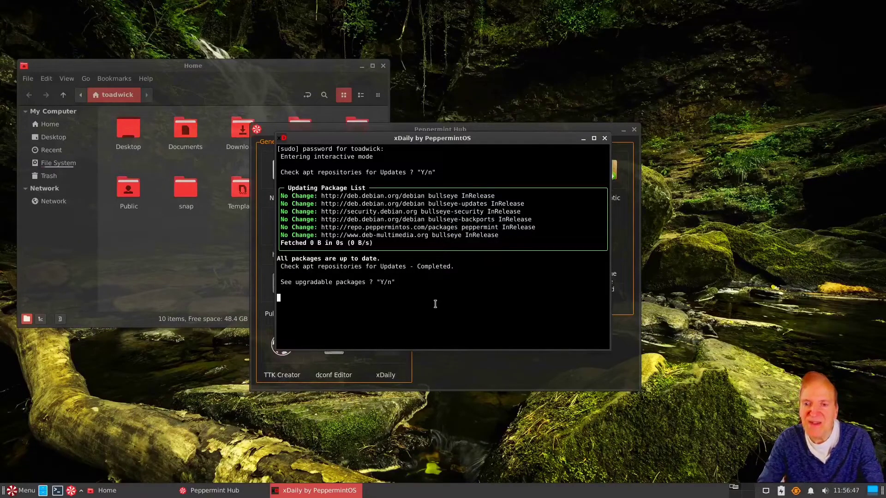
key("Return")
key("Return")
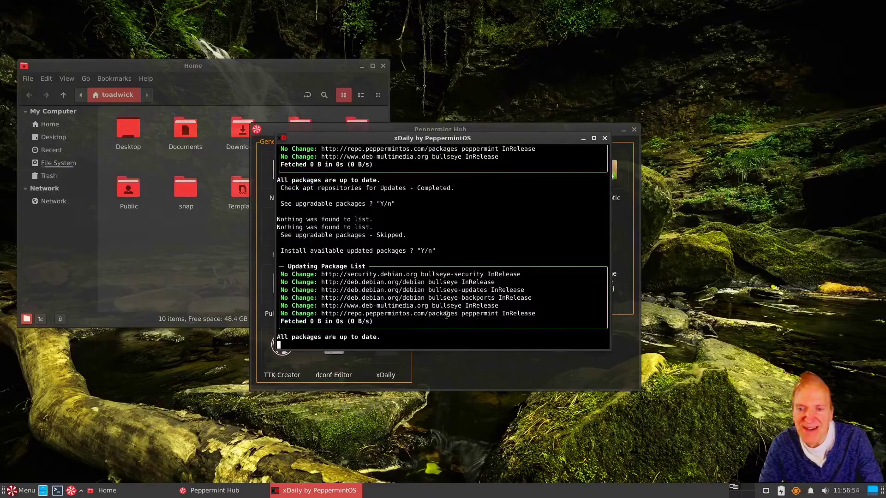
Accept xDaily's cleanup of the APT cache, old dependencies, browser thumbnail caches and the Firefox "Recently Used" list.
key("Return")
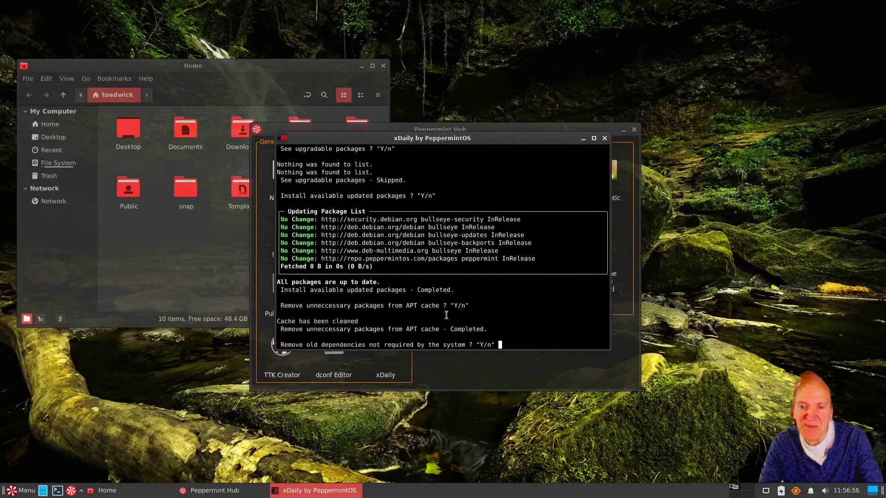
key("Return")
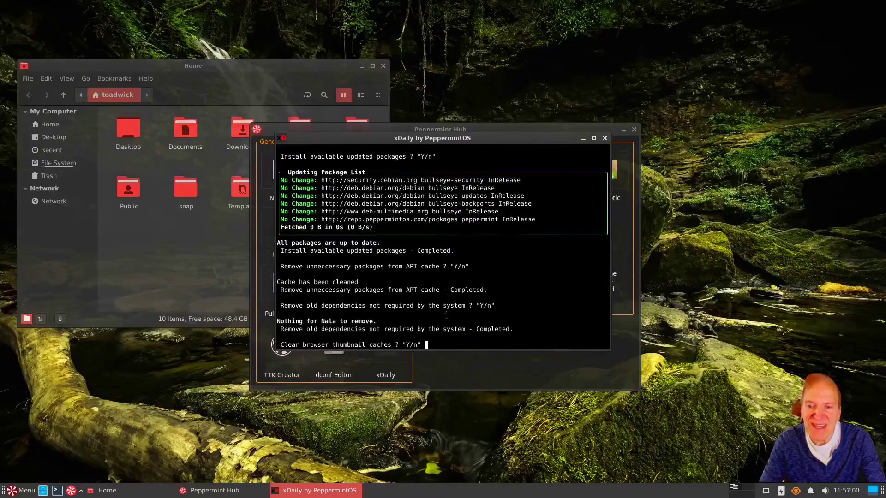
key("Return")
key("Return")
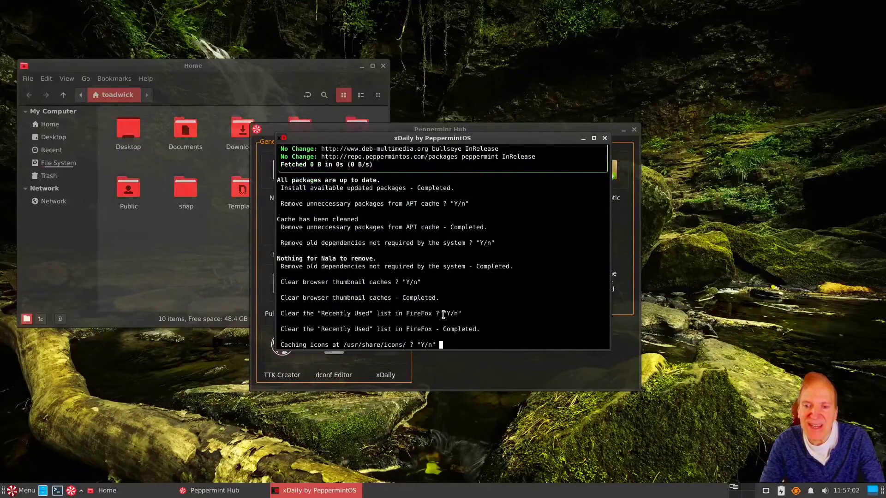
Accept xDaily's icon caching, Peppermint branding reconfirmation, SSD trim and PepTools synchronization, and finish the xDaily run.
key("Return")
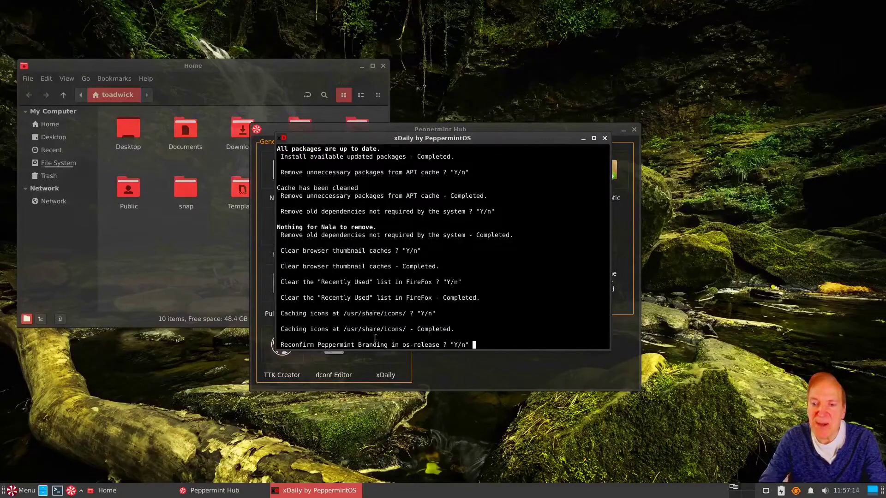
key("Return")
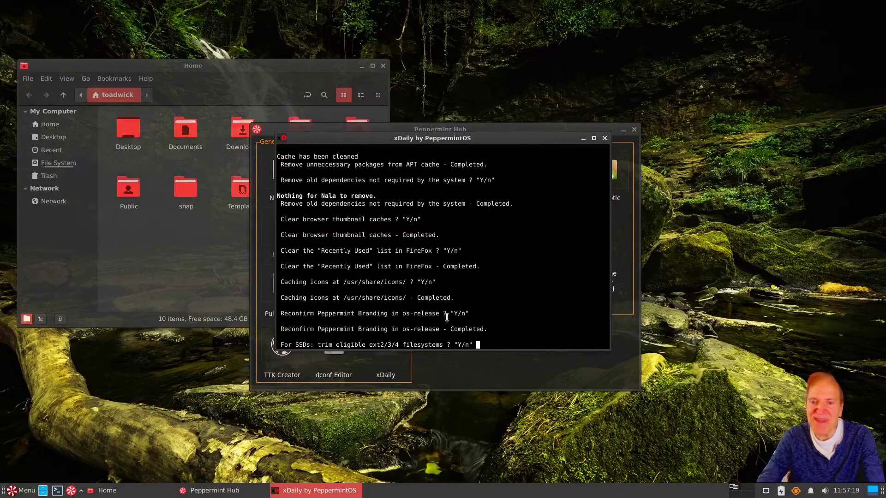
key("Return")
key("Return")
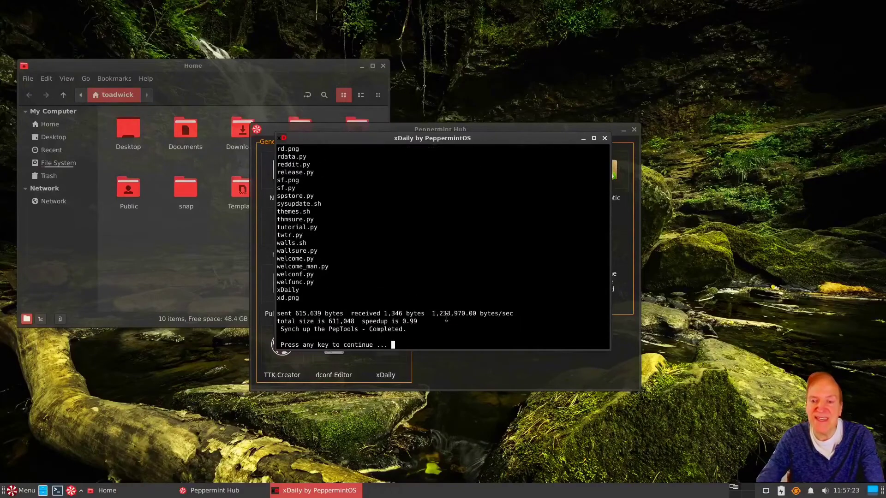
key("Return")
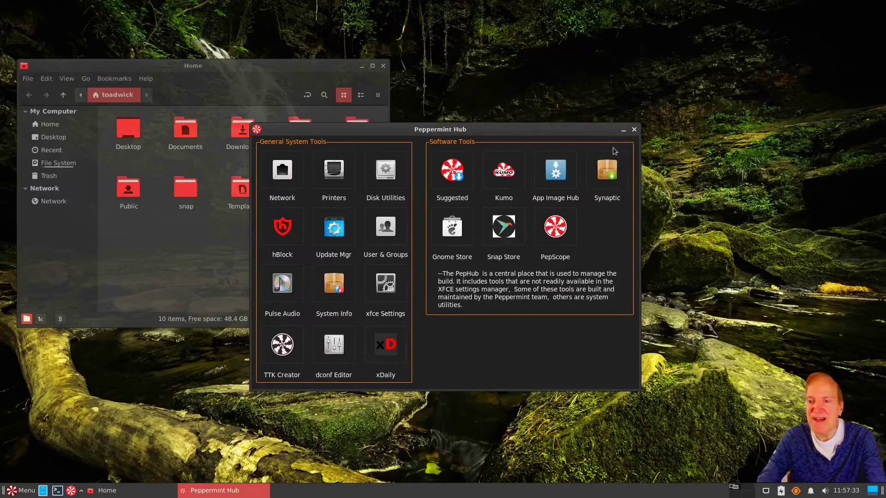
Examine the hard disk and CD/DVD drive details in Disk Utilities, and close both it and Peppermint Hub.
left_click(390, 180)
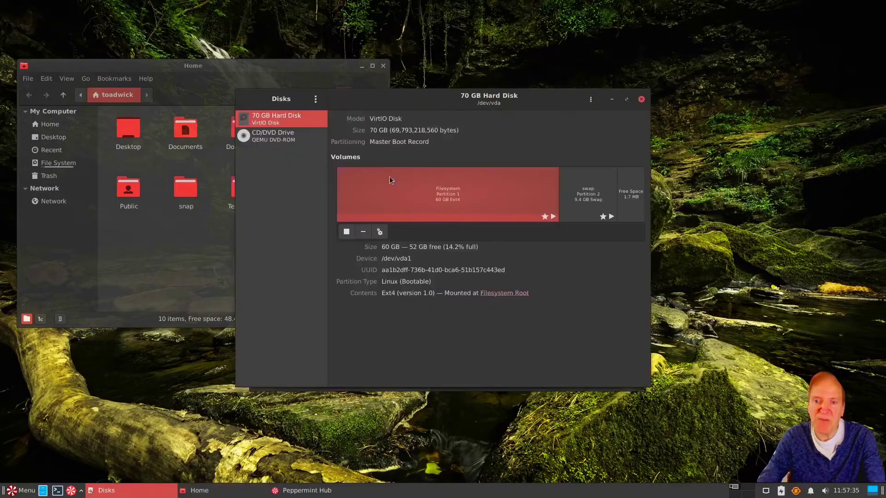
left_click_drag(452, 99, 563, 99)
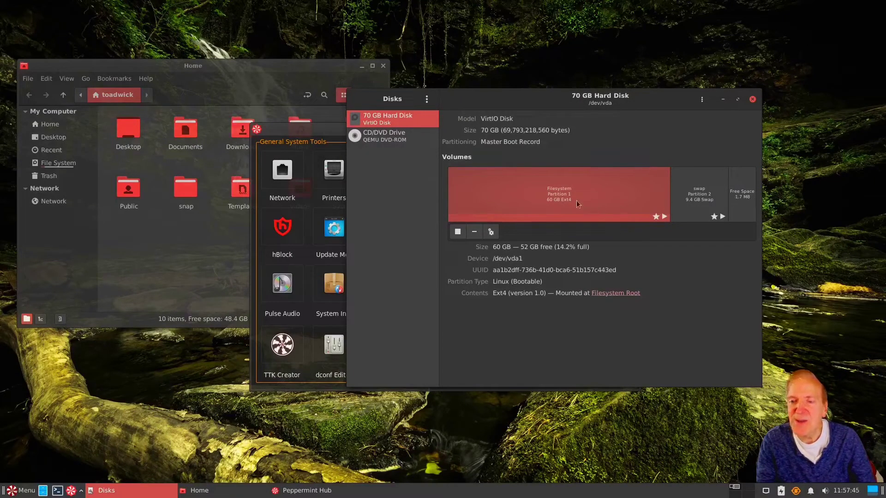
left_click(387, 140)
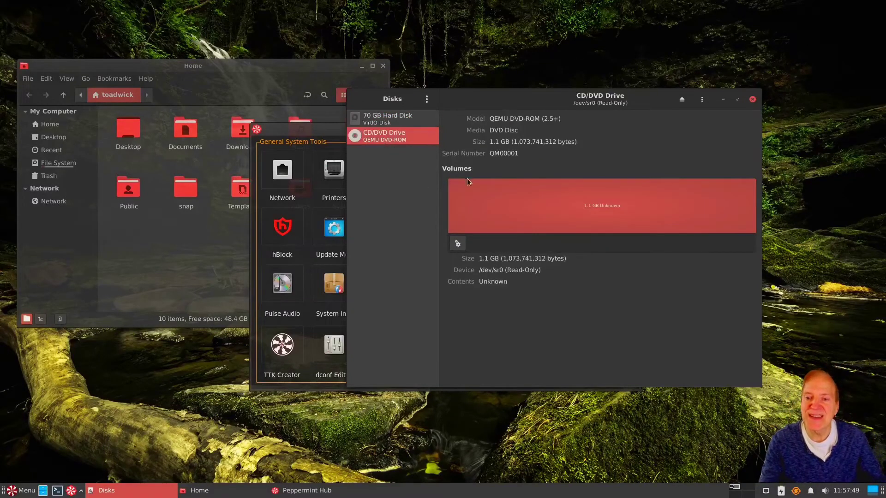
left_click(394, 121)
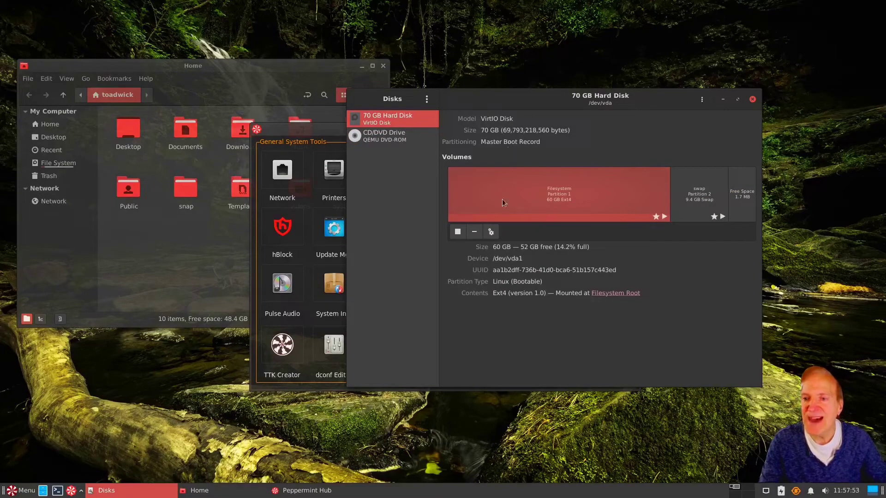
left_click(752, 99)
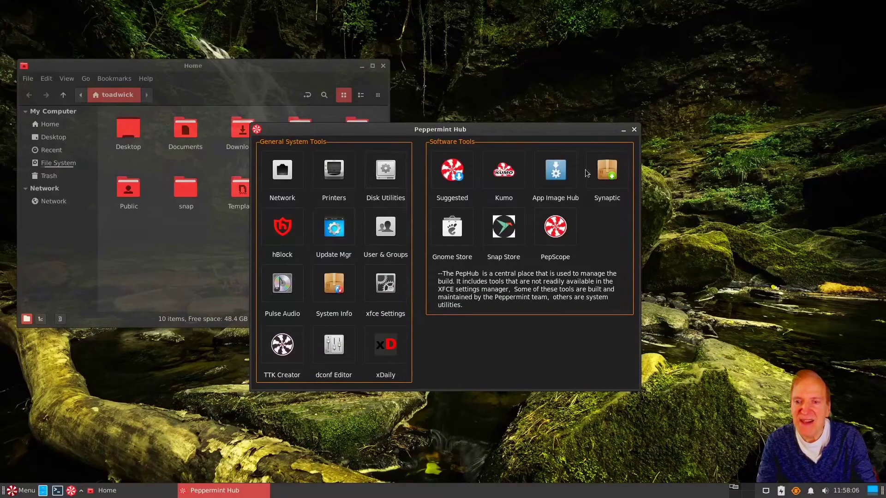
left_click(634, 130)
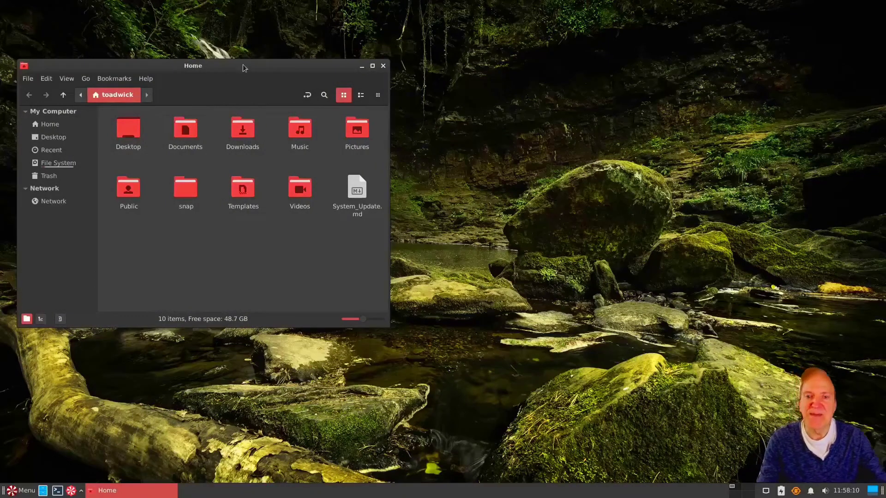
Move the Home window toward the screen's center, add the Documents folder to favorites, and check the Favorites location.
left_click_drag(242, 65, 422, 106)
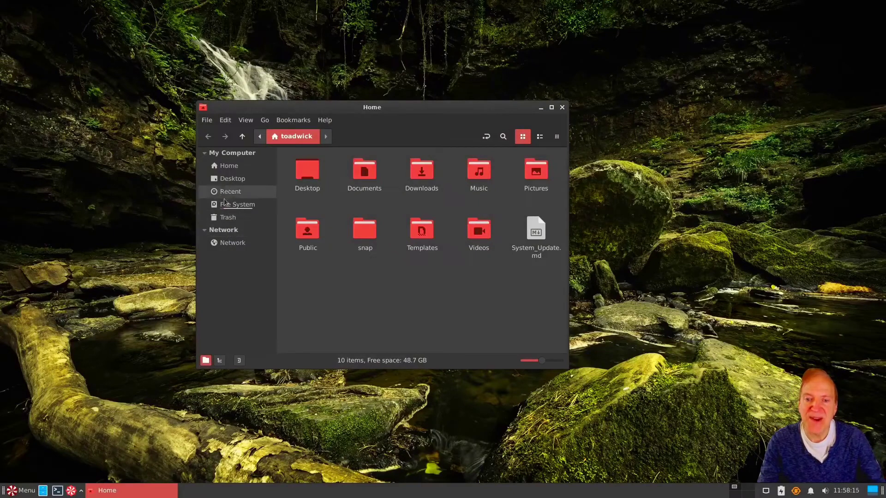
left_click(364, 171)
right_click(363, 174)
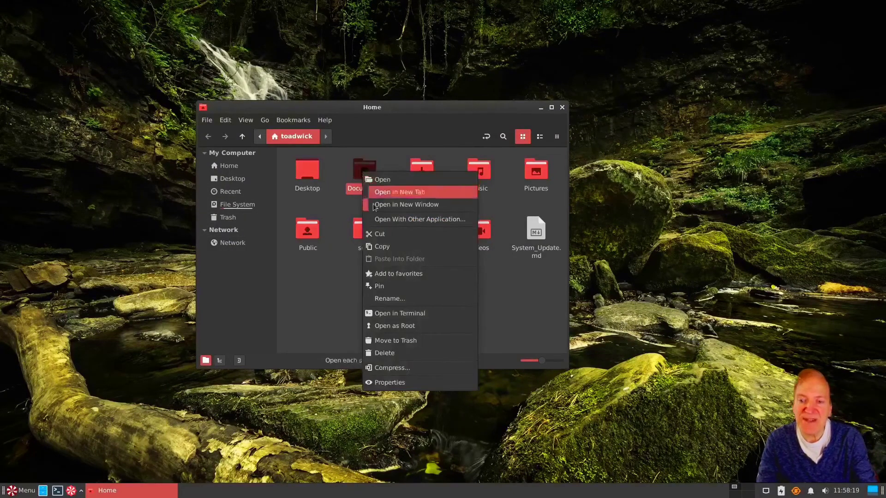
left_click(385, 275)
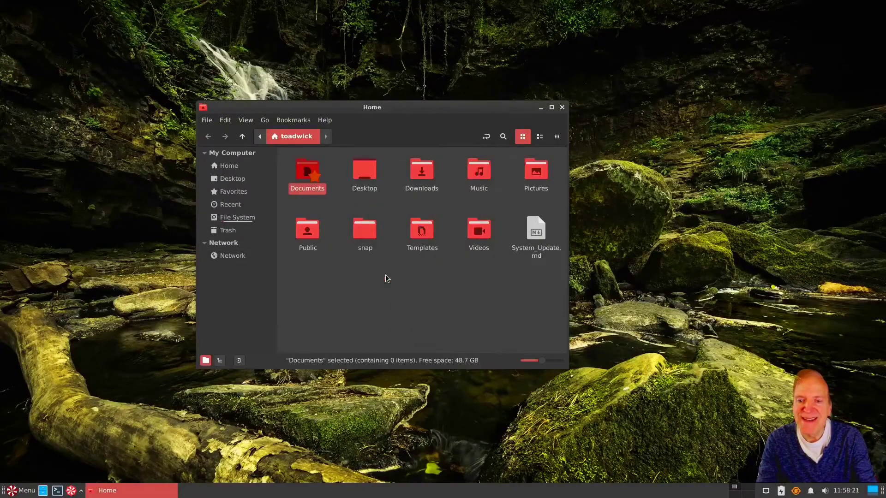
left_click(236, 195)
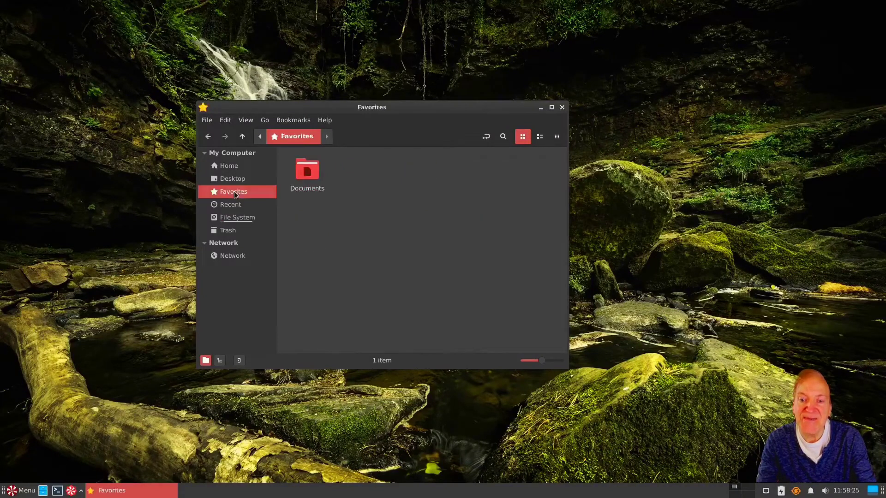
left_click(231, 165)
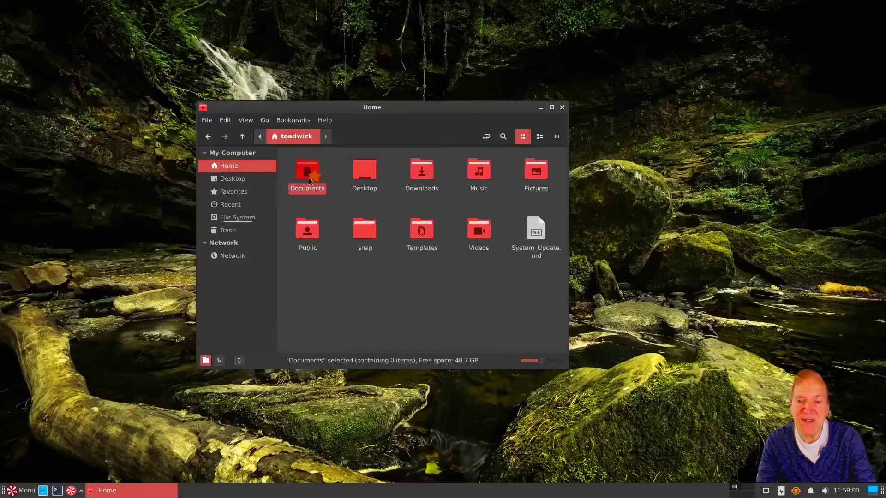
Remove the Documents folder from favorites and pin it in the Home folder.
right_click(309, 178)
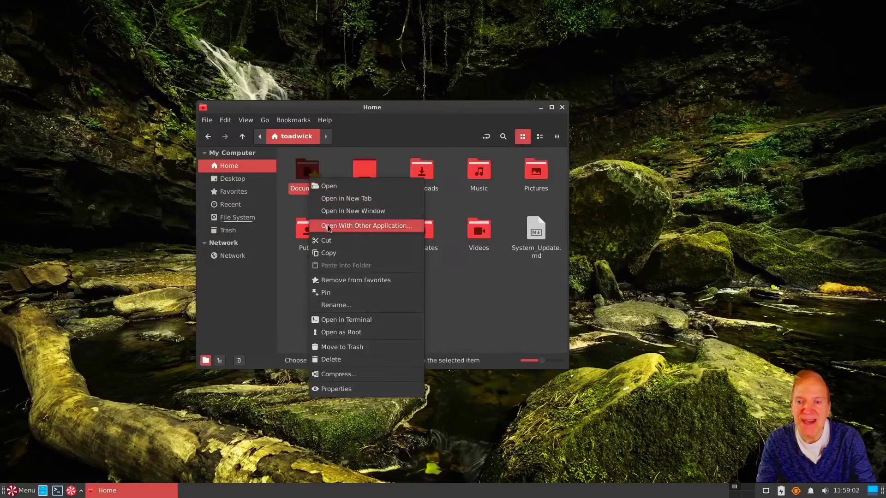
left_click(335, 281)
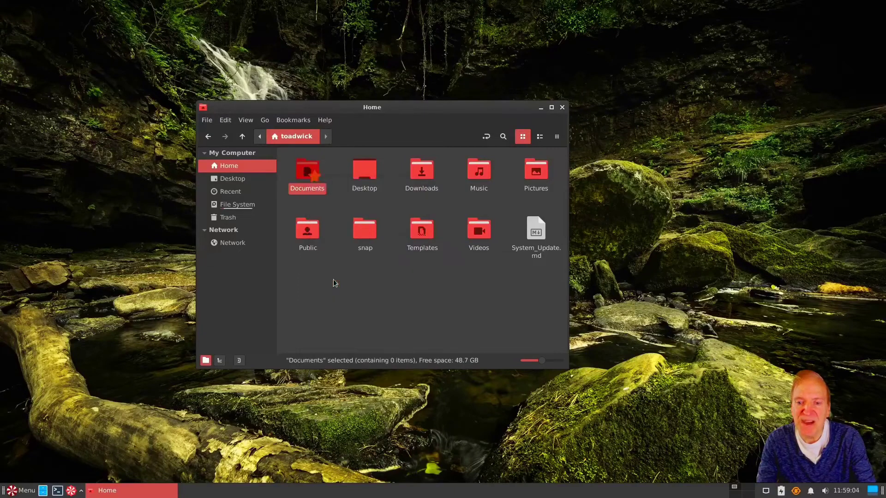
right_click(366, 174)
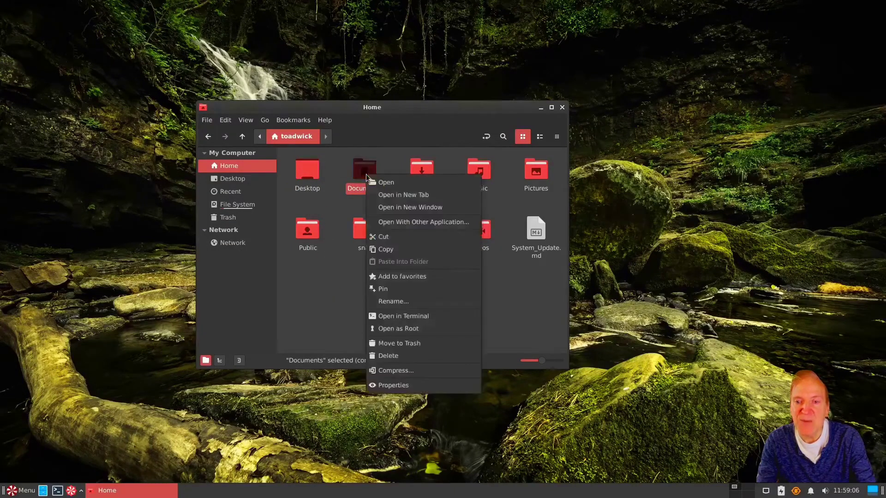
left_click(382, 290)
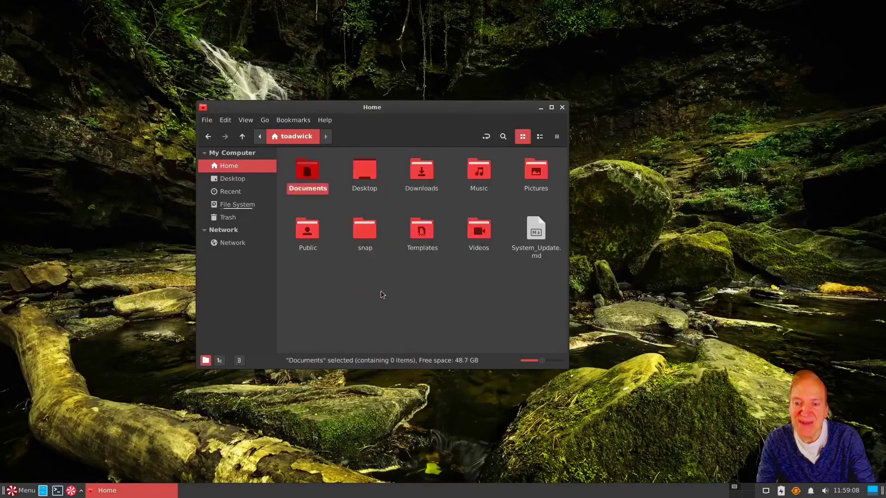
Unpin the Documents folder and bookmark the Documents, Downloads and Videos folders in the file manager's sidebar.
right_click(305, 177)
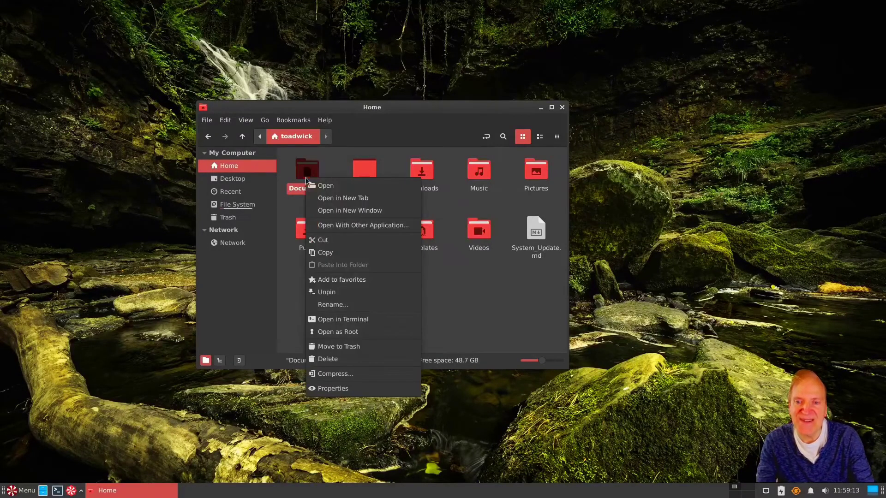
left_click(325, 294)
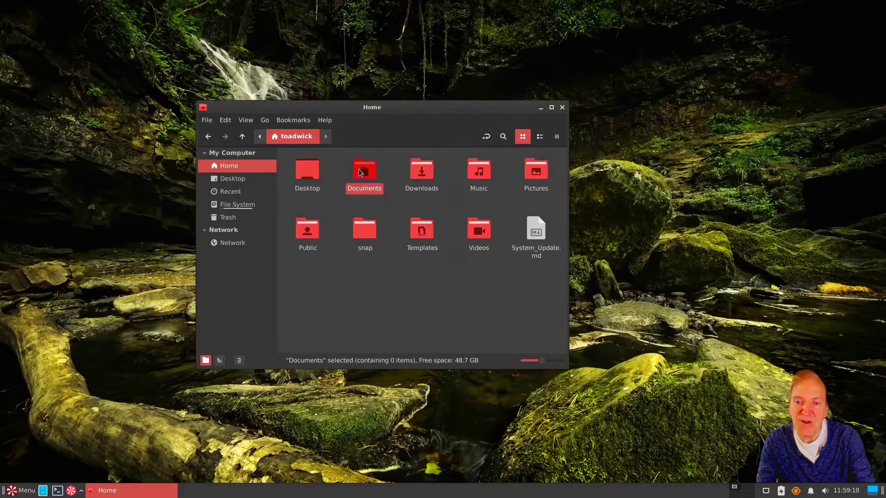
left_click_drag(361, 172, 258, 234)
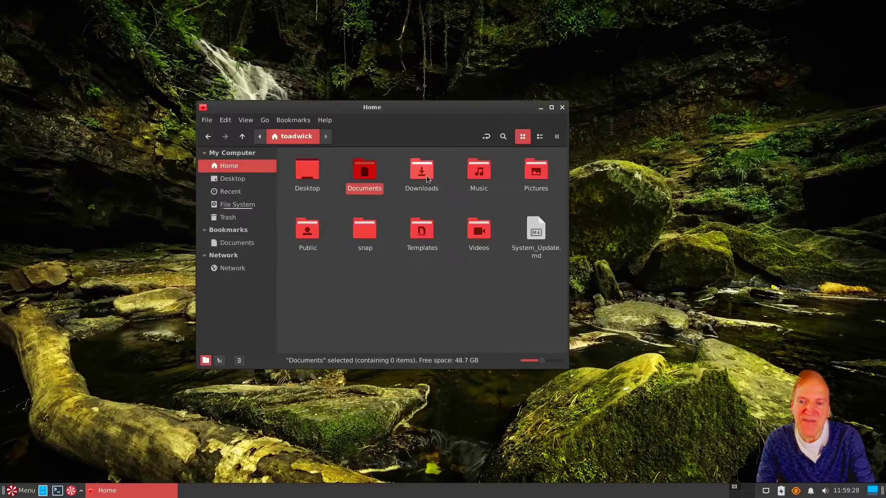
left_click_drag(427, 176, 259, 248)
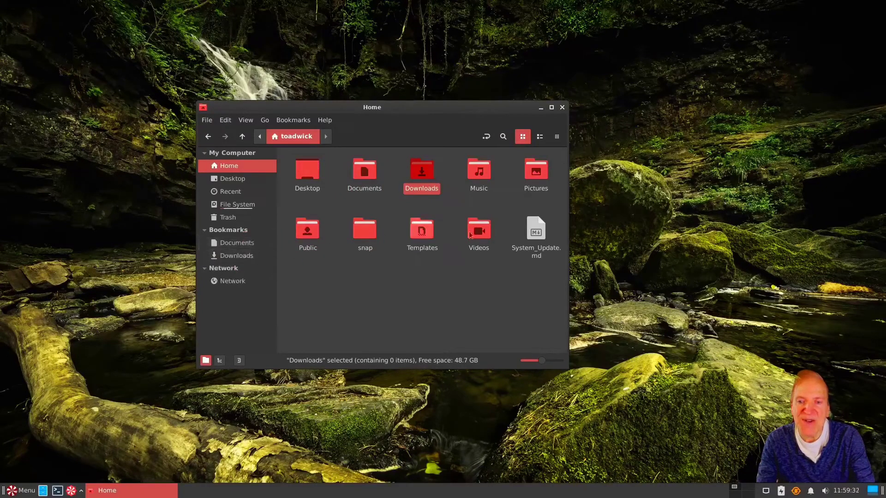
left_click_drag(480, 234, 259, 263)
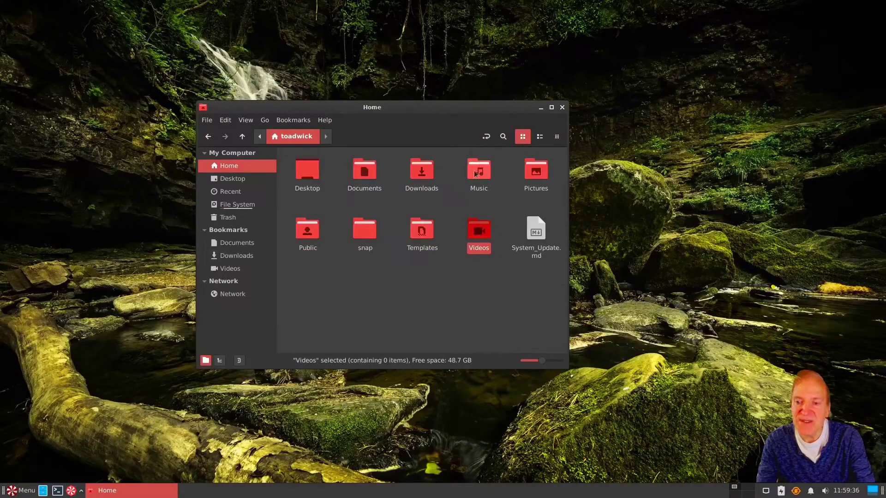
Check that the Downloads, Videos and Documents bookmarks open their folders, and return to the Home folder.
left_click(230, 257)
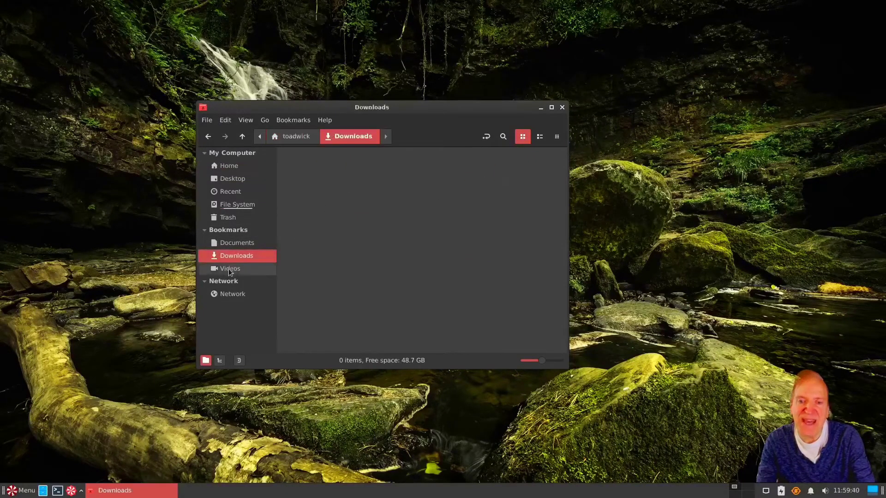
left_click(229, 268)
left_click(228, 242)
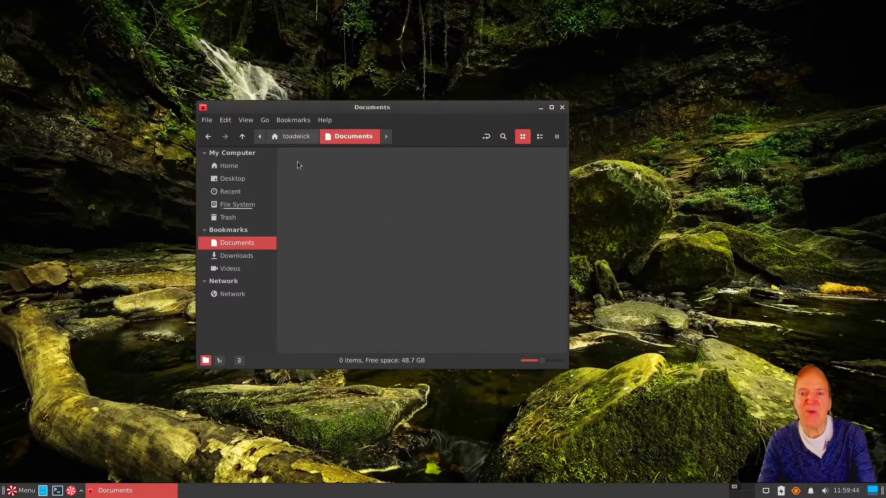
left_click(231, 164)
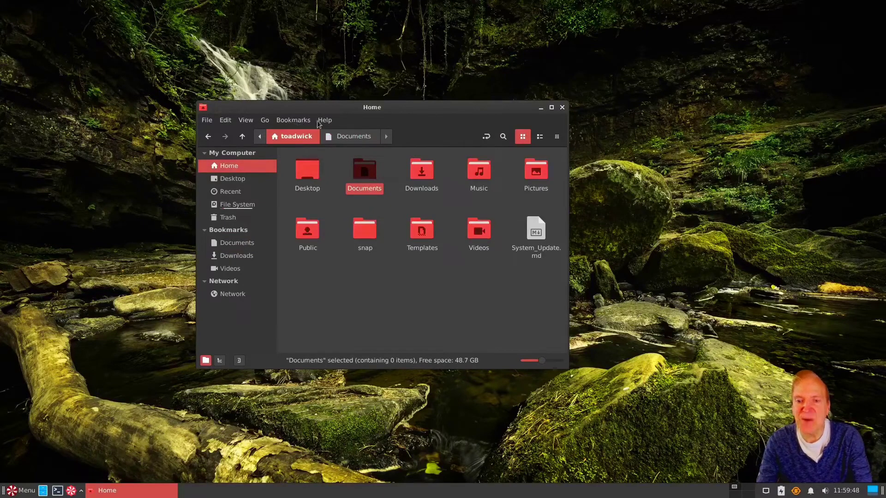
Show the Home folder's contents in list view, in compact view, and again in list view.
left_click(244, 122)
mouse_move(225, 124)
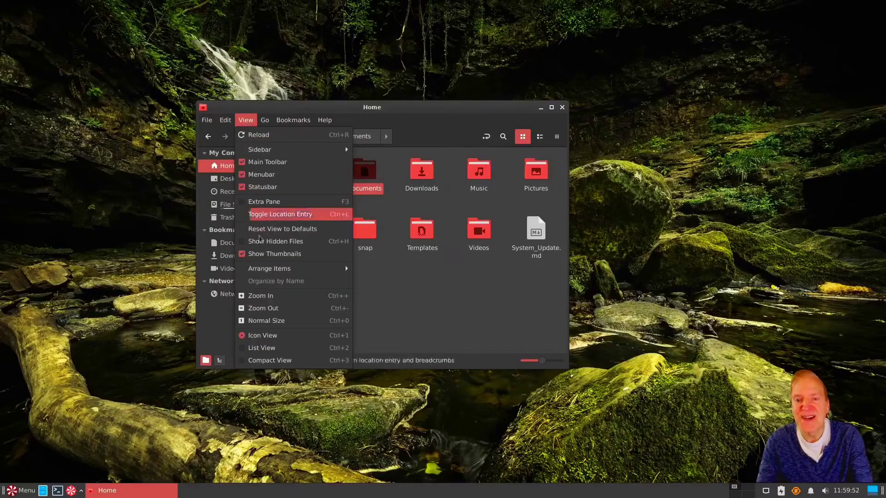
left_click(249, 349)
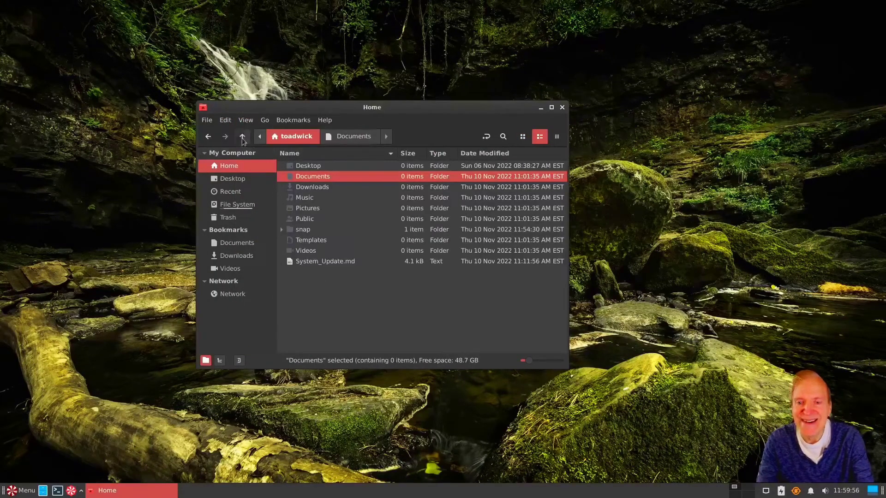
left_click(245, 121)
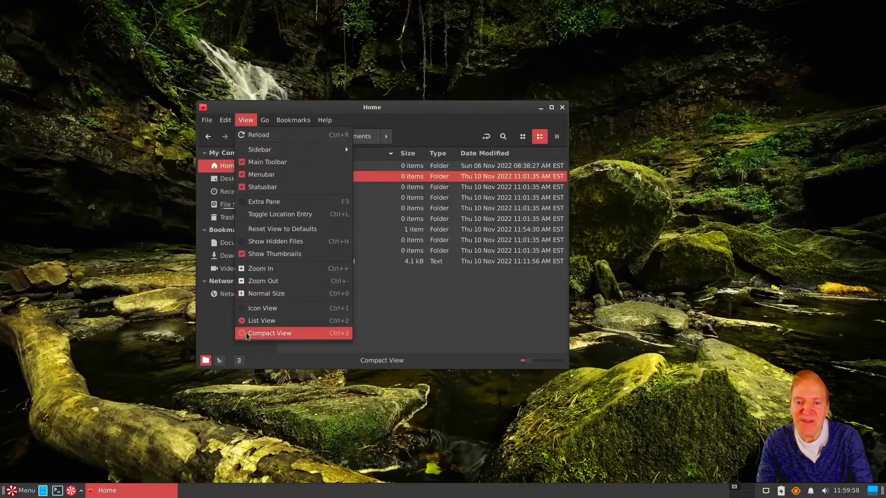
left_click(261, 333)
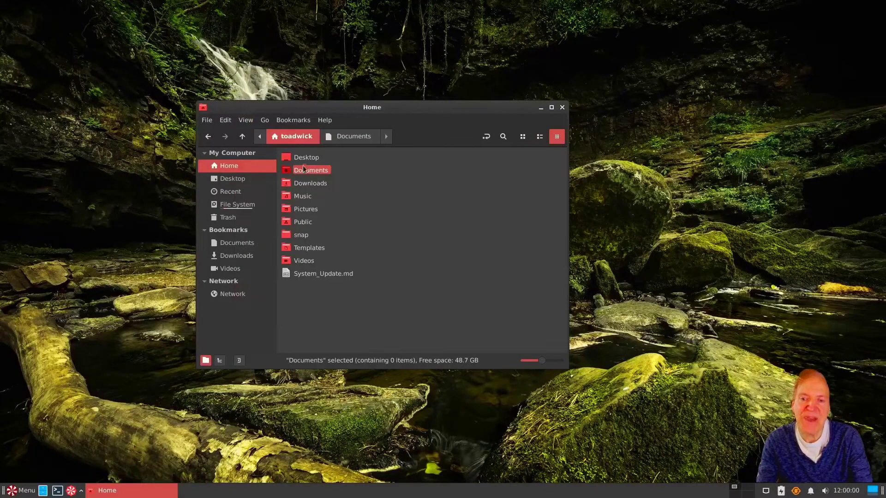
left_click(245, 120)
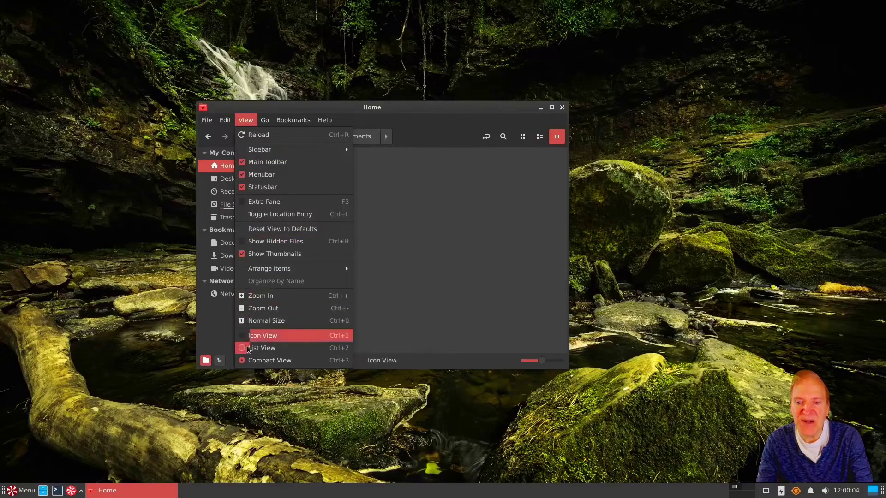
left_click(261, 348)
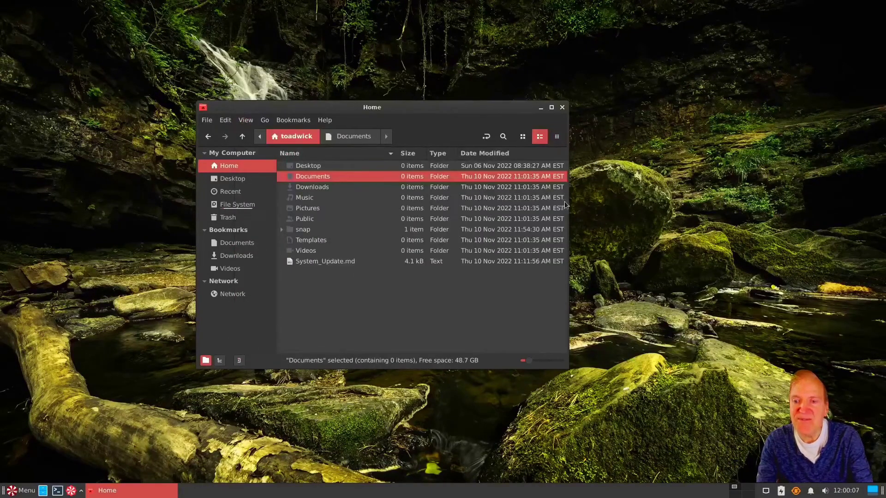
Widen the Home window, set the folder to icon view, and move the window out of the way.
left_click_drag(569, 199, 612, 199)
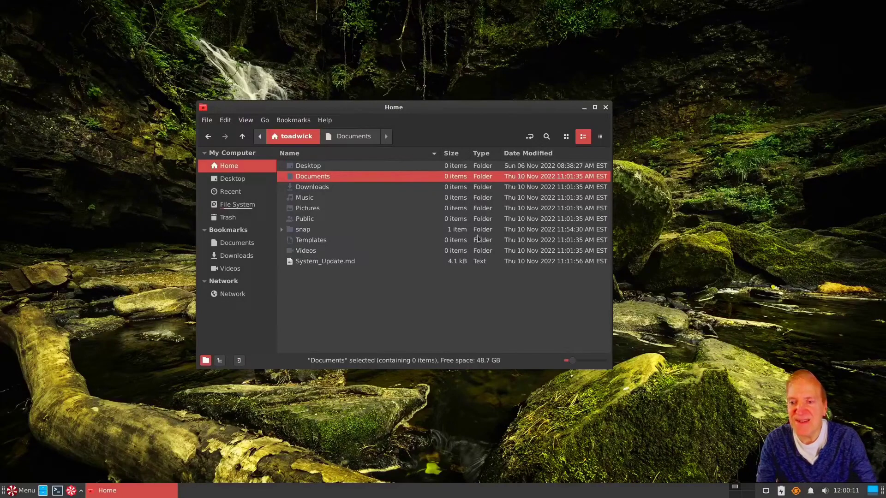
left_click(245, 120)
left_click(254, 311)
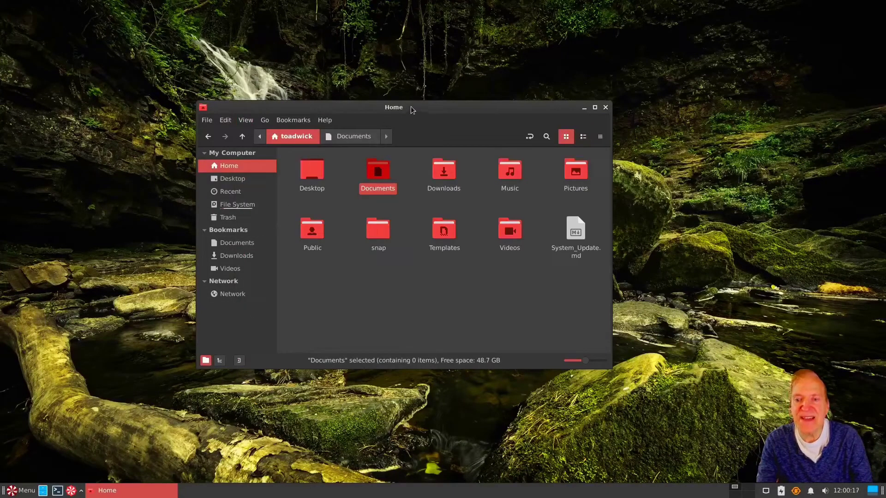
left_click_drag(407, 105, 246, 66)
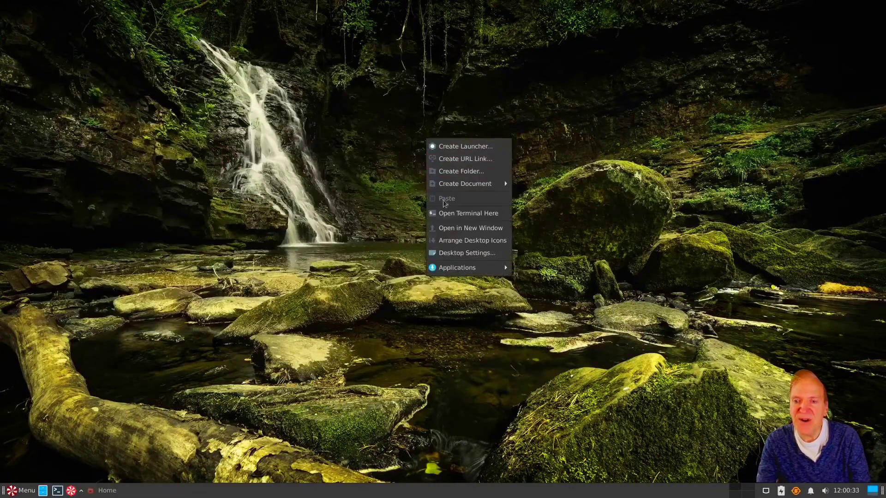
Open the desktop settings and apply the dark forest wallpaper with the low sun and small wizard, moving the dialog aside to reveal it.
left_click(445, 253)
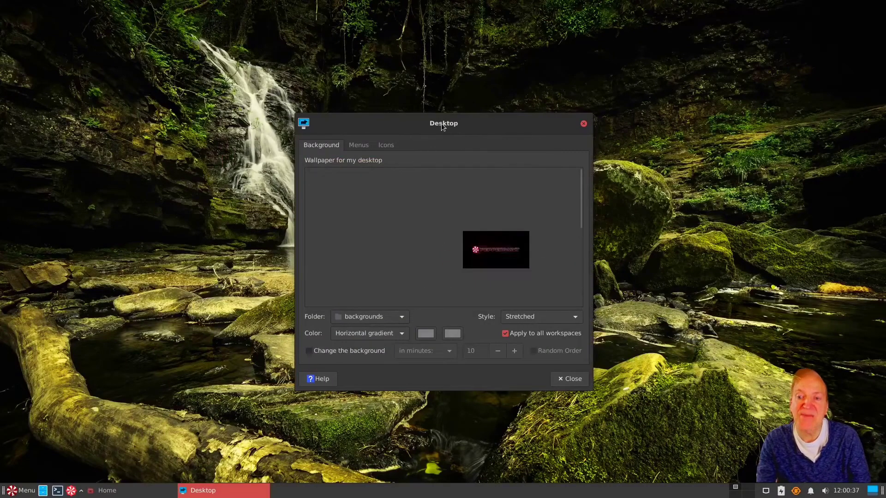
left_click_drag(441, 123, 490, 86)
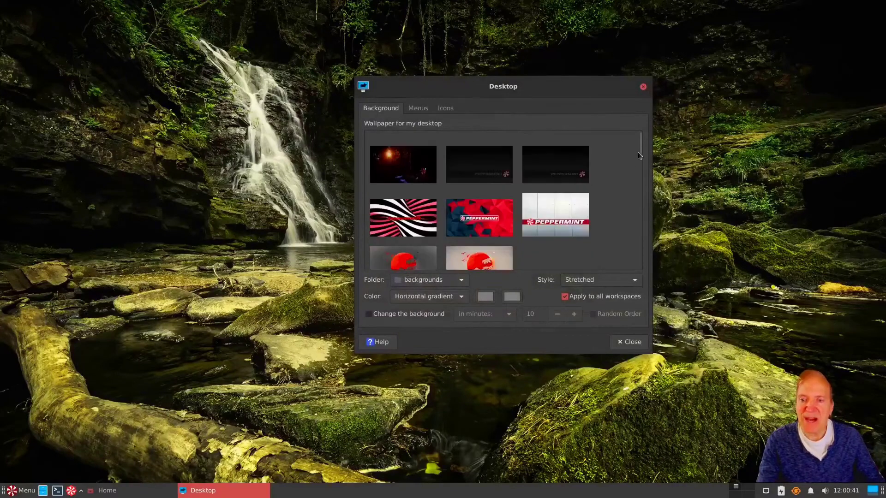
left_click(419, 163)
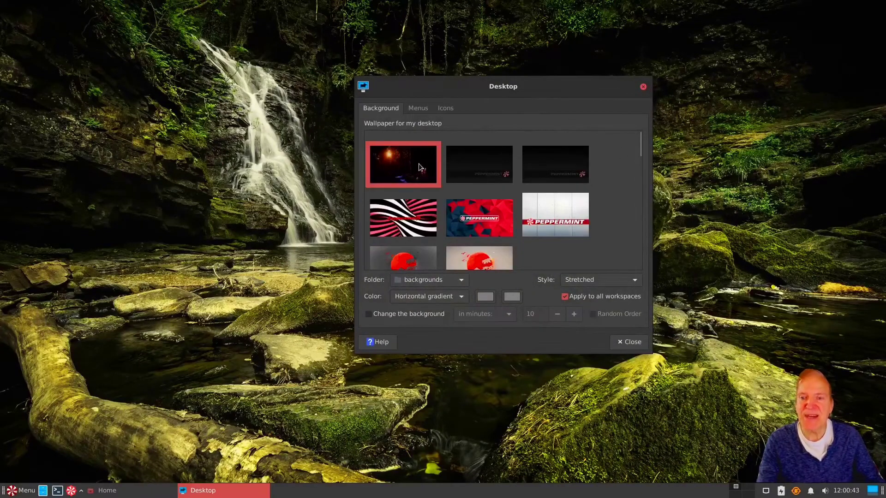
left_click_drag(497, 86, 511, 30)
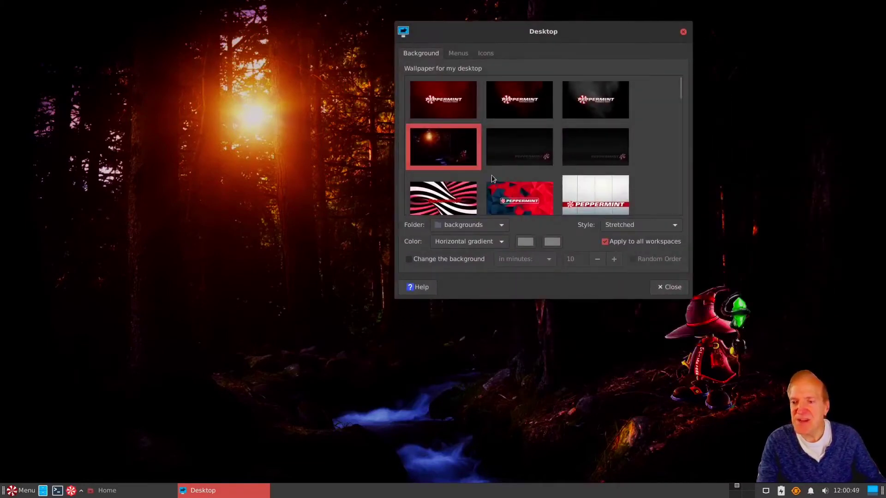
Try the grey and beige red-sun Peppermint wallpapers and the sunlit forest path wallpaper.
scroll(506, 177, "down", 3)
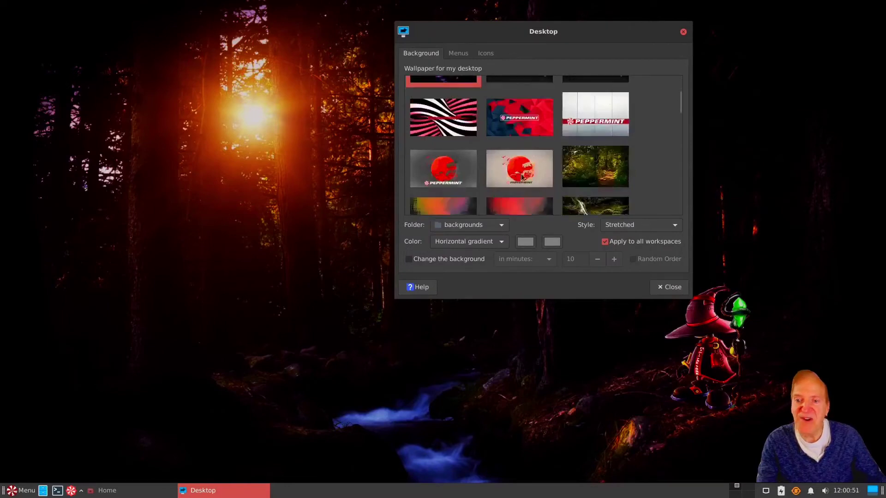
left_click(447, 172)
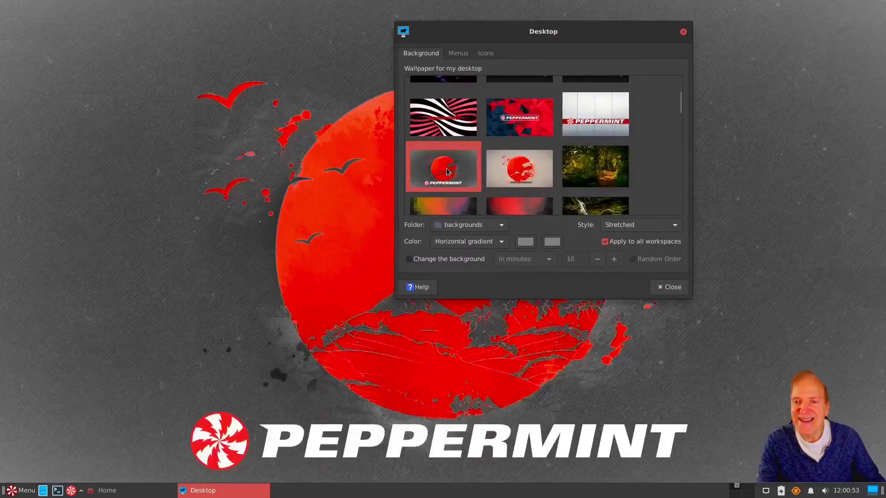
left_click(515, 173)
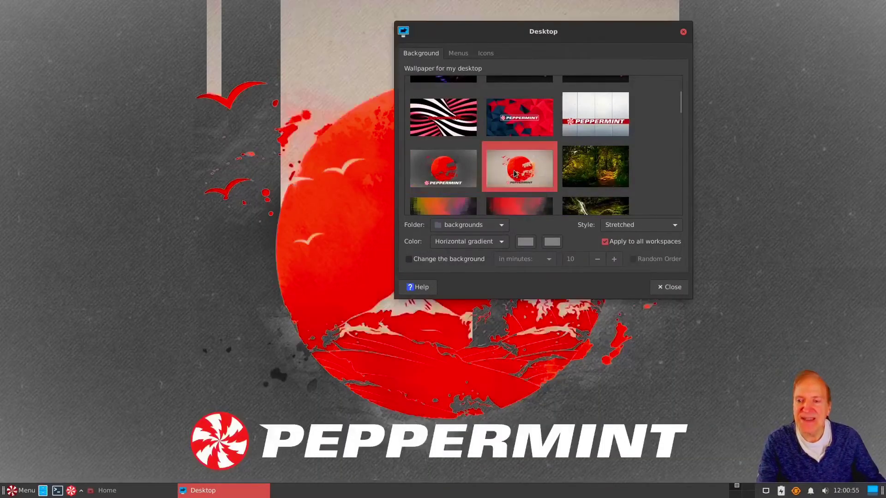
left_click(585, 173)
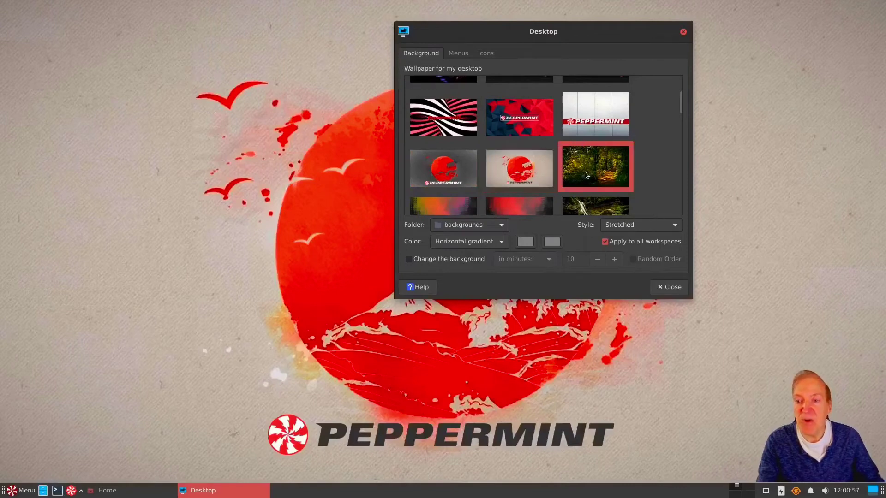
Try the fiery autumn forest wallpaper and the misty wallpaper with the red-and-white checkered floor.
scroll(653, 125, "down", 5)
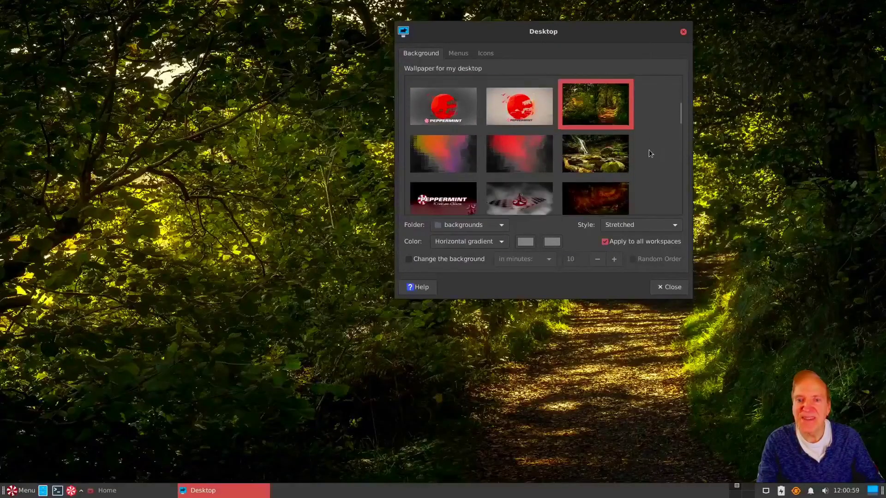
scroll(637, 152, "down", 1)
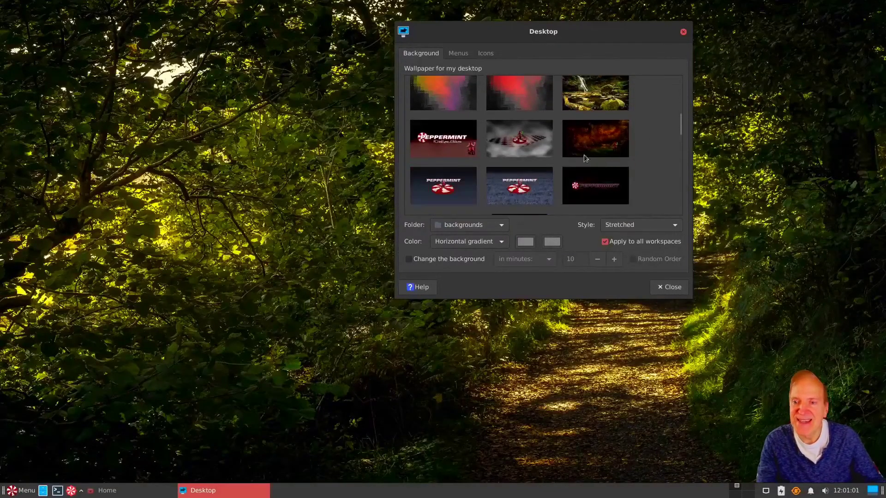
left_click(580, 142)
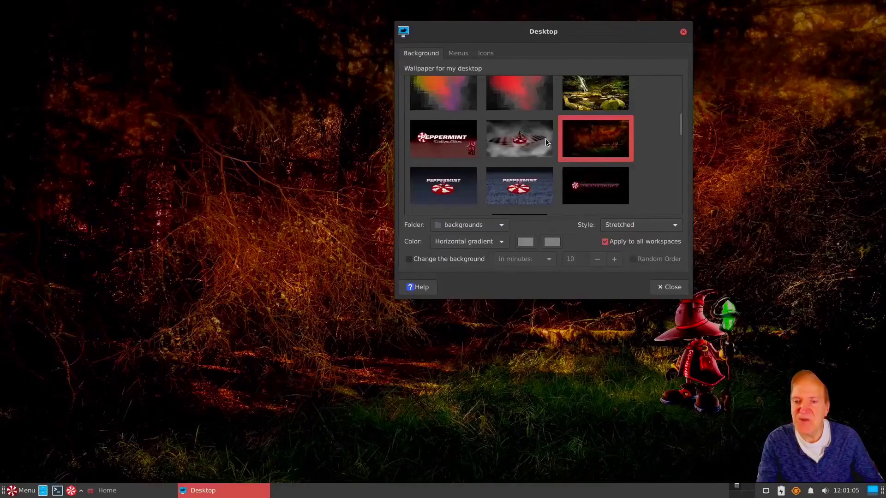
left_click(533, 143)
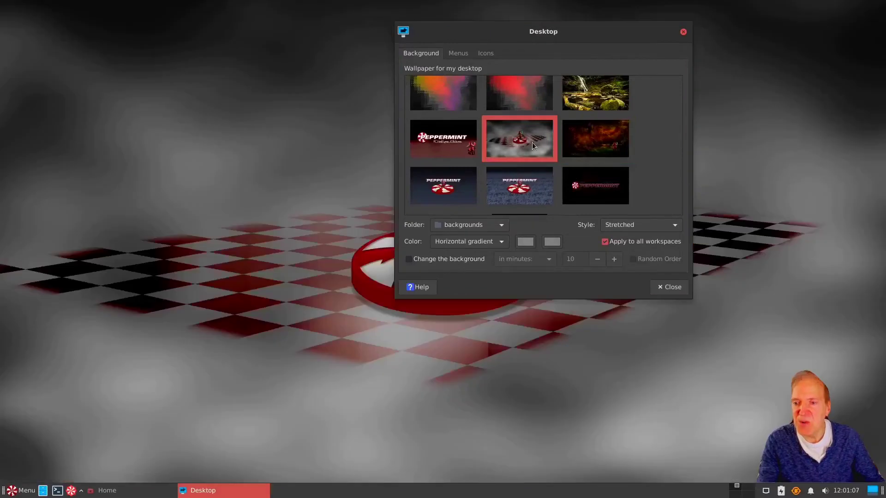
Try the red wallpaper with the large oval Peppermint logo and move the dialog to see it better.
scroll(531, 144, "down", 5)
scroll(533, 151, "down", 3)
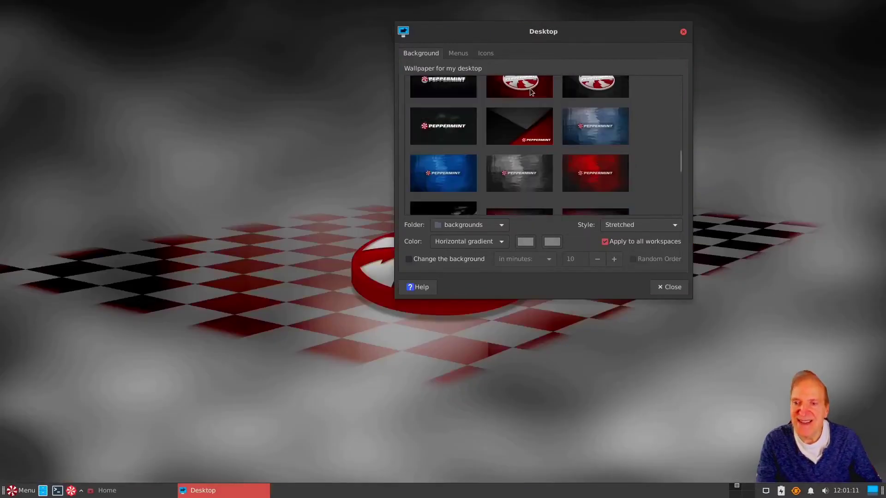
left_click(530, 88)
left_click_drag(462, 24, 475, 55)
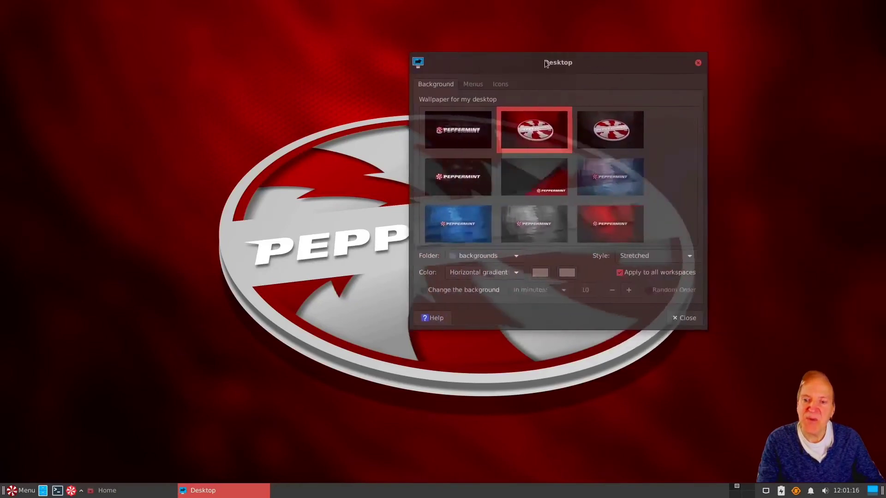
Try the black-and-white bridge underpass wallpaper, view it with all windows hidden, and restore the dialog.
scroll(556, 157, "down", 5)
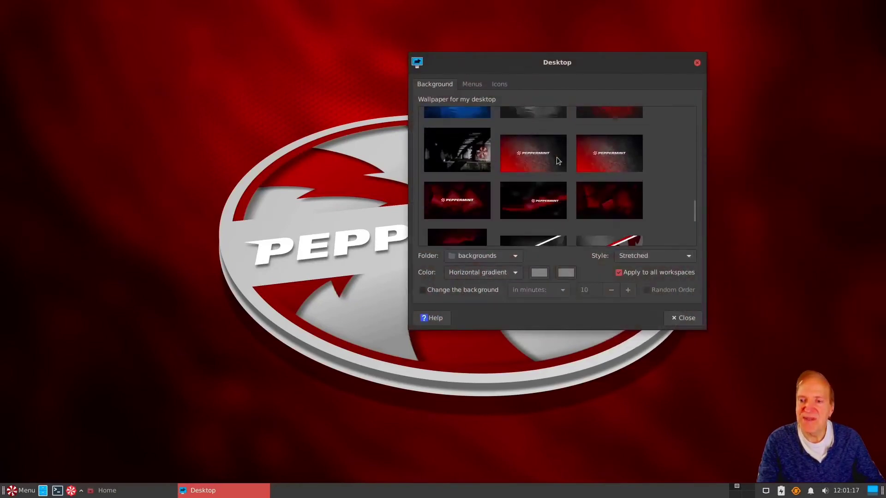
left_click(461, 161)
left_click(874, 491)
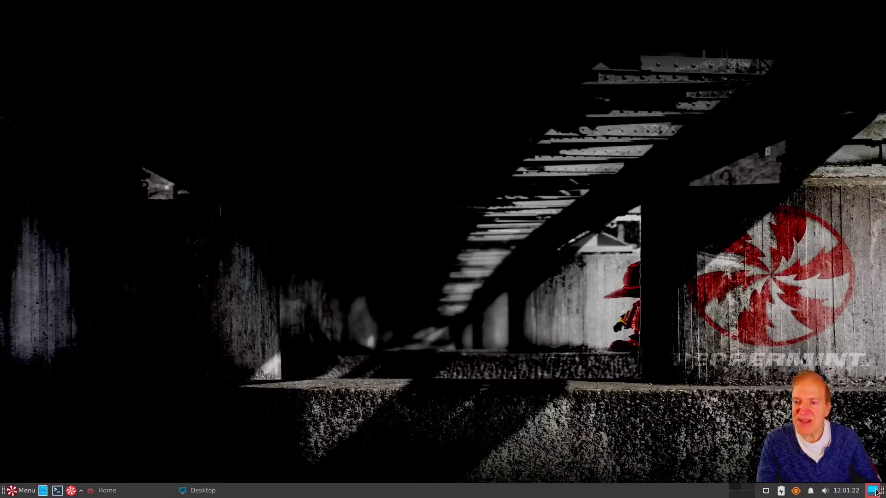
left_click(876, 491)
Apply the last wallpaper in the list, the dark forest with the Peppermint logo and red-hatted wizard.
scroll(663, 237, "down", 1)
scroll(663, 224, "down", 1)
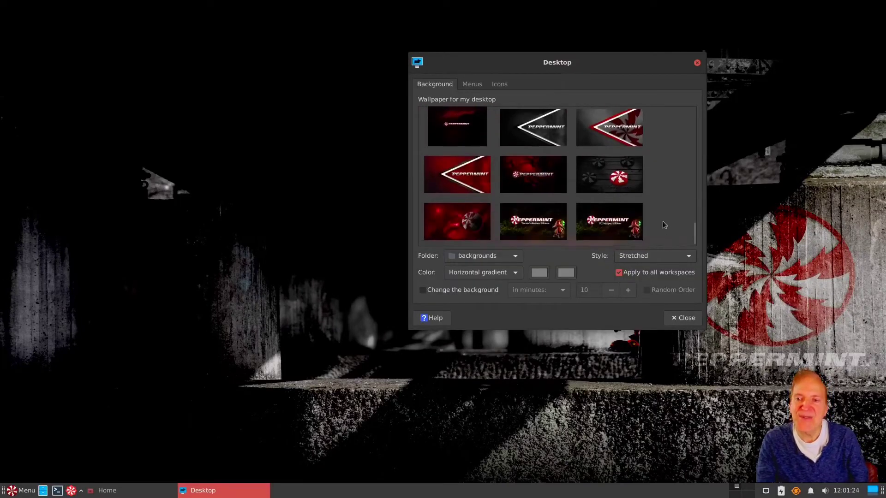
left_click(607, 225)
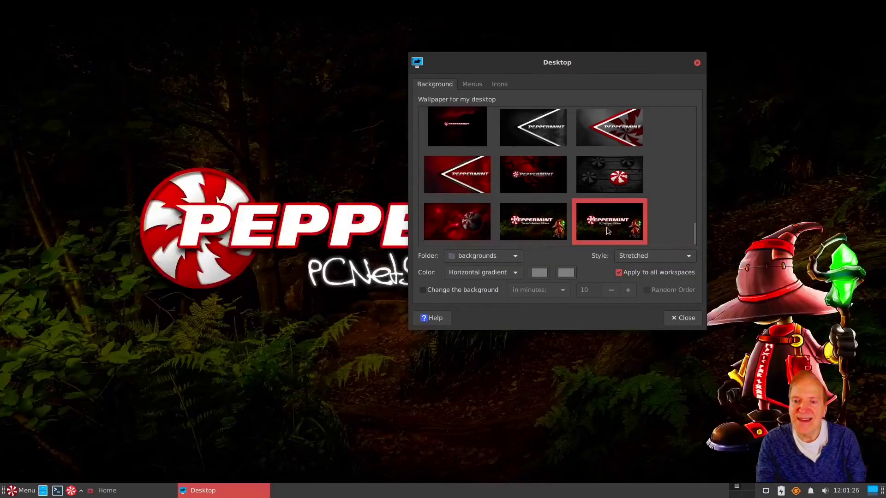
View the current forest wizard wallpaper with all windows hidden, and try the neighbouring forest wizard variant the same way.
left_click(873, 491)
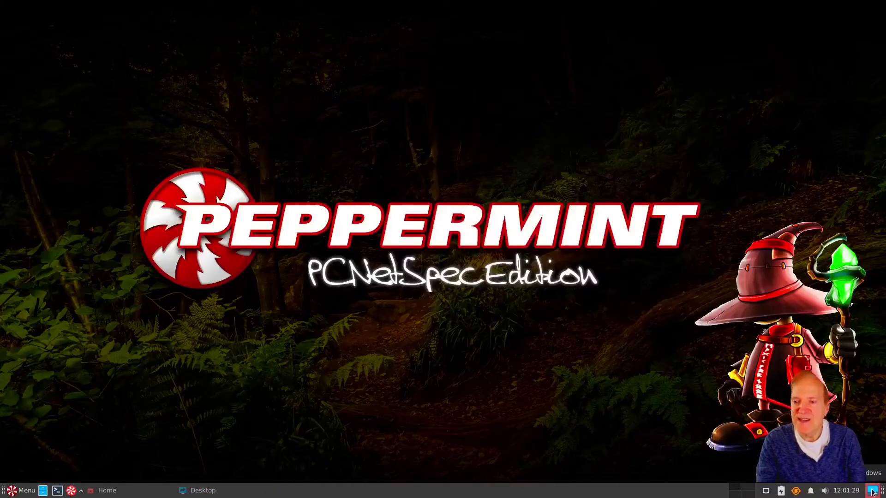
left_click(873, 492)
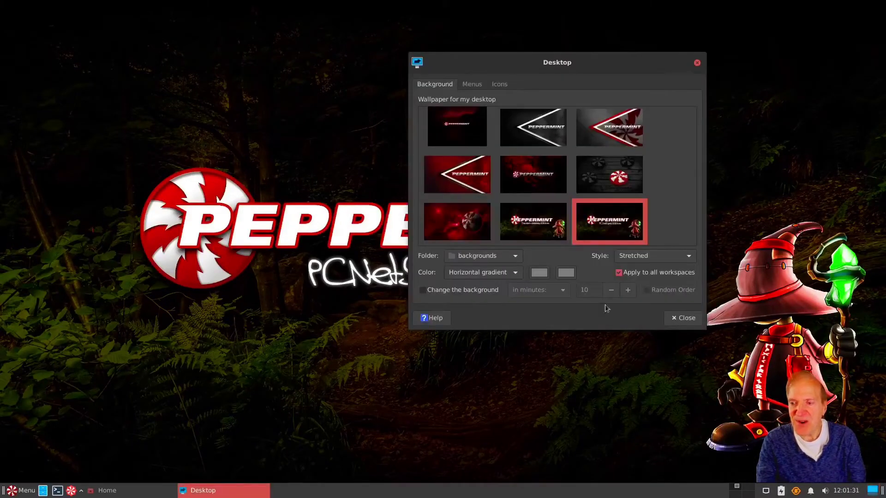
left_click(554, 240)
left_click(873, 492)
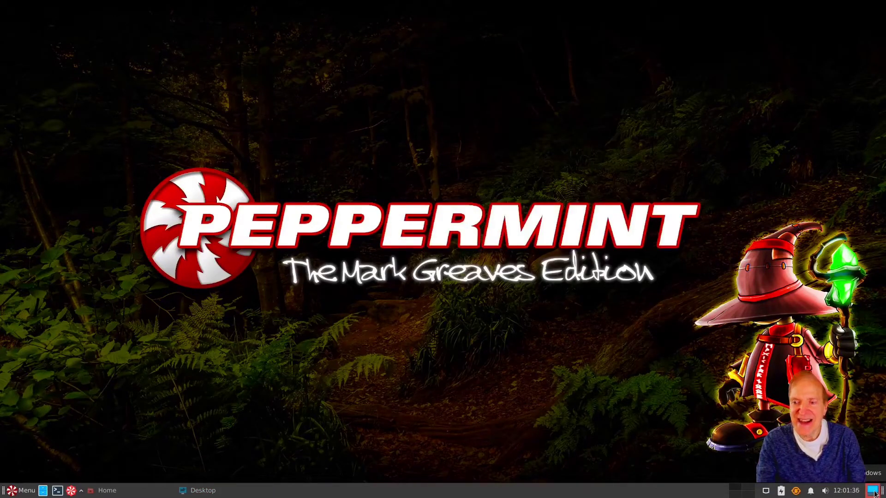
left_click(873, 491)
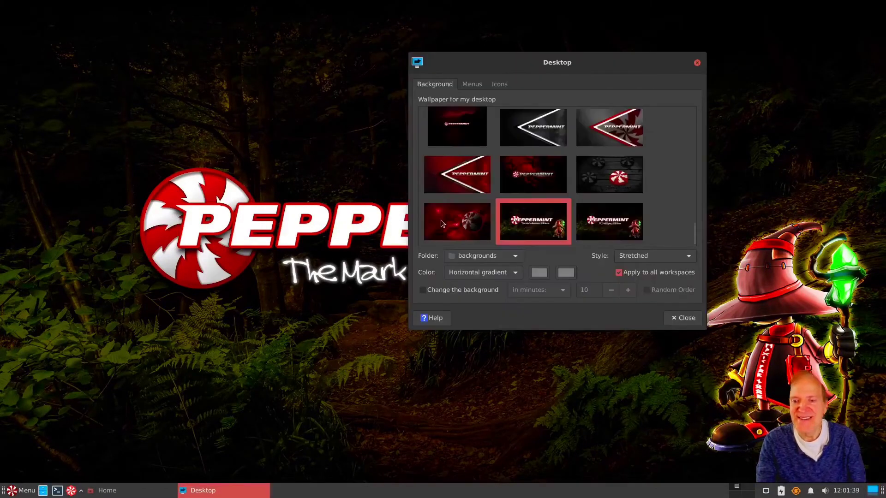
Try the red space wallpaper with the peppermint planet, view it with all windows hidden, and restore the dialog.
left_click(440, 221)
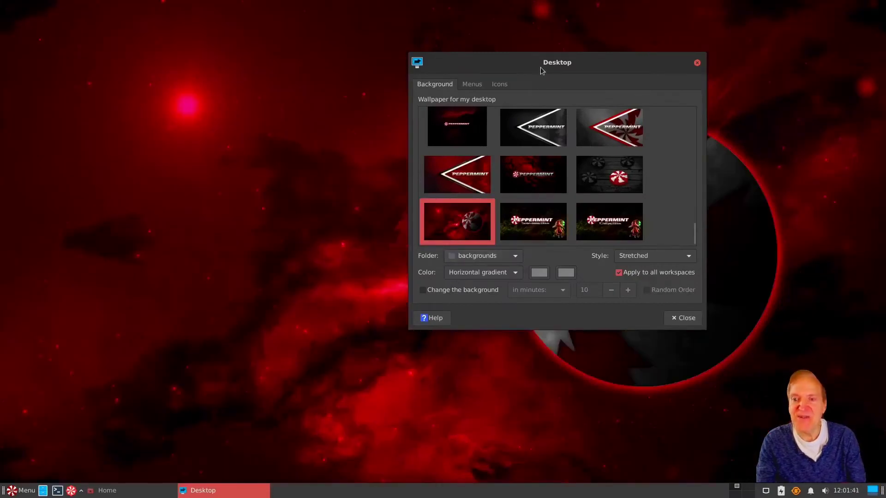
left_click(872, 492)
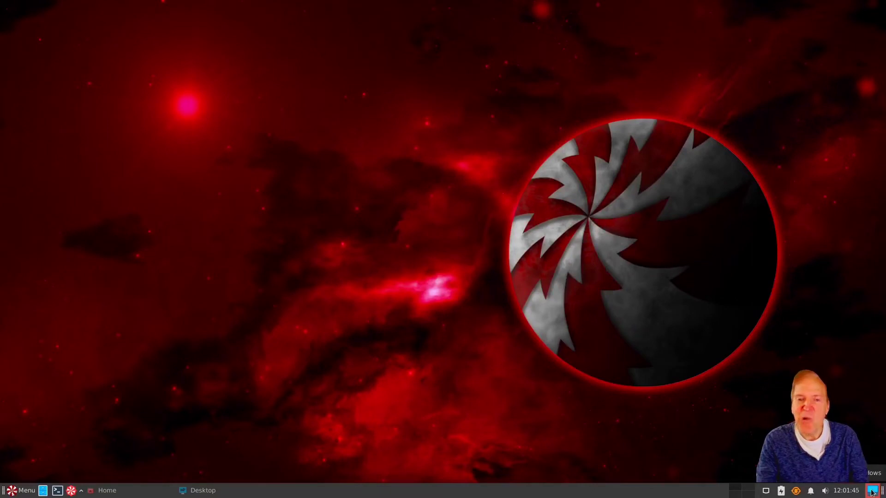
left_click(872, 492)
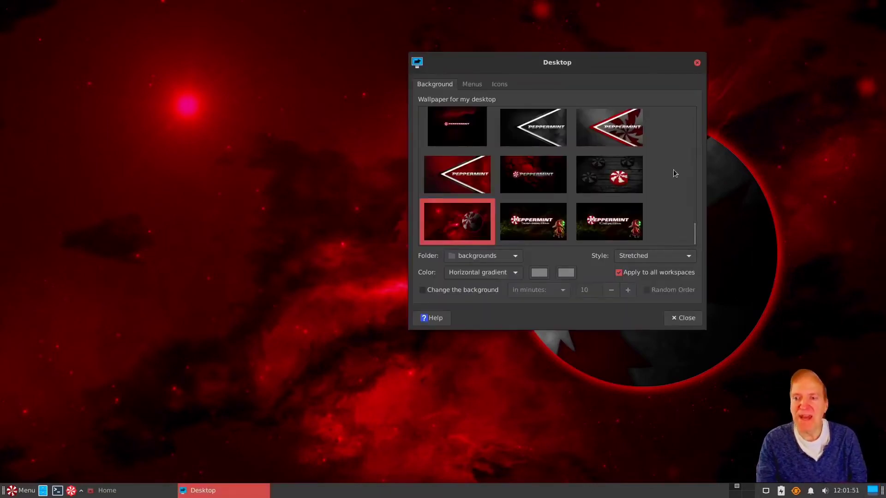
Try the first two Peppermint logo wallpapers at the start of the list and close the desktop settings.
scroll(673, 170, "down", 5)
scroll(664, 191, "up", 5)
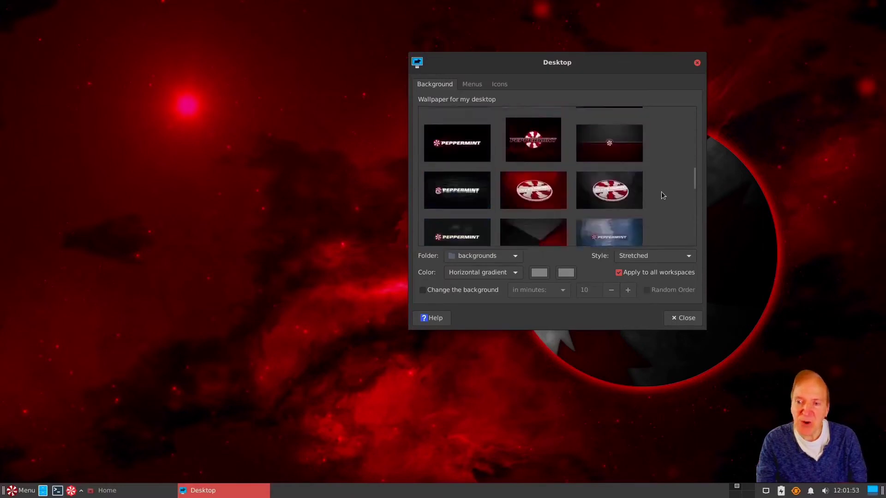
scroll(659, 202, "up", 5)
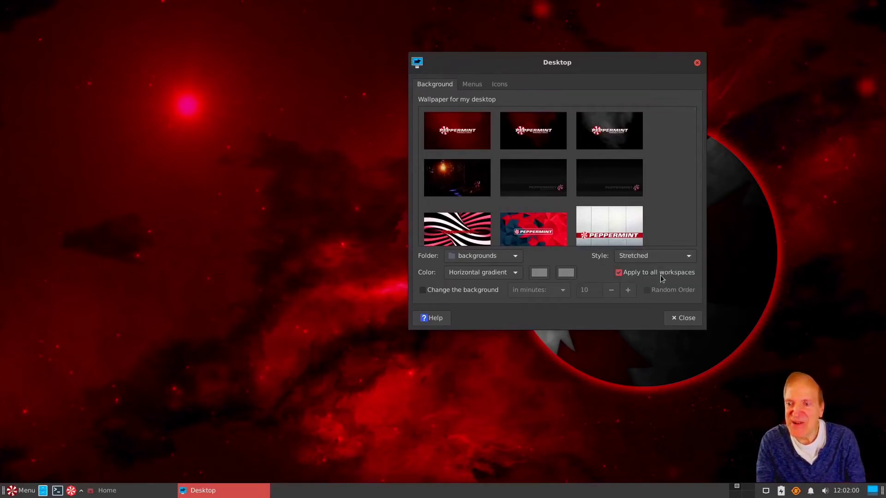
left_click(466, 136)
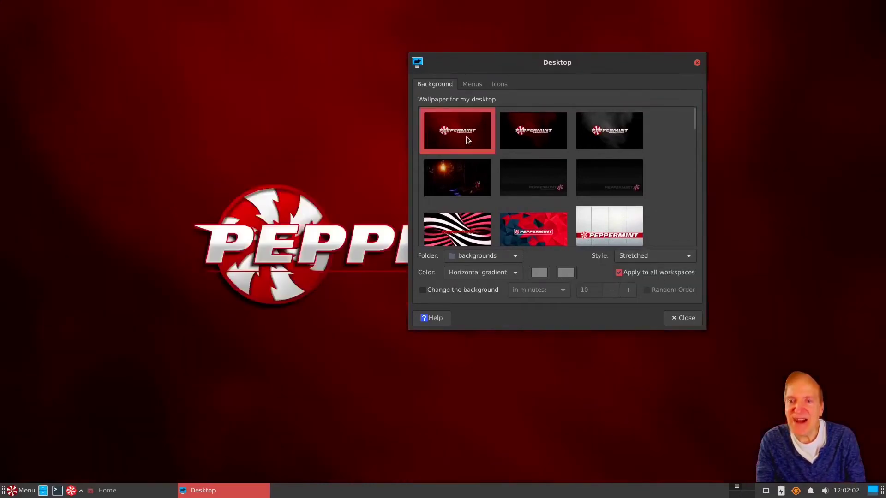
left_click(527, 141)
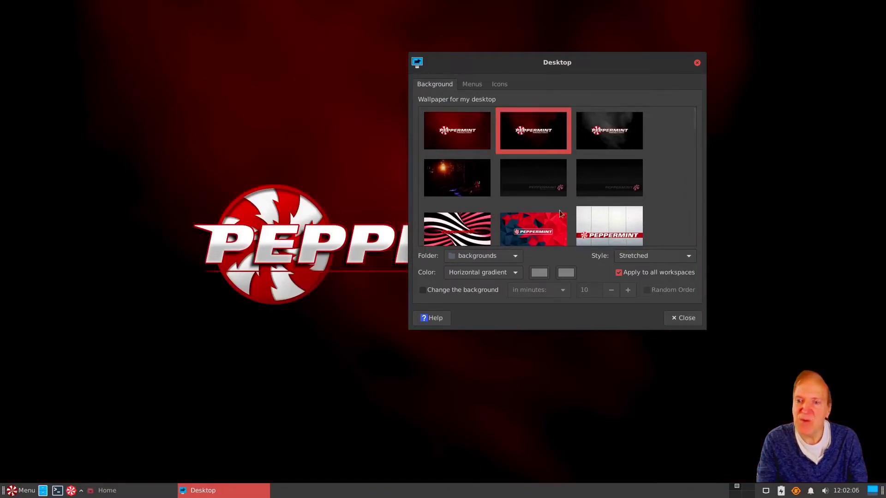
left_click(685, 319)
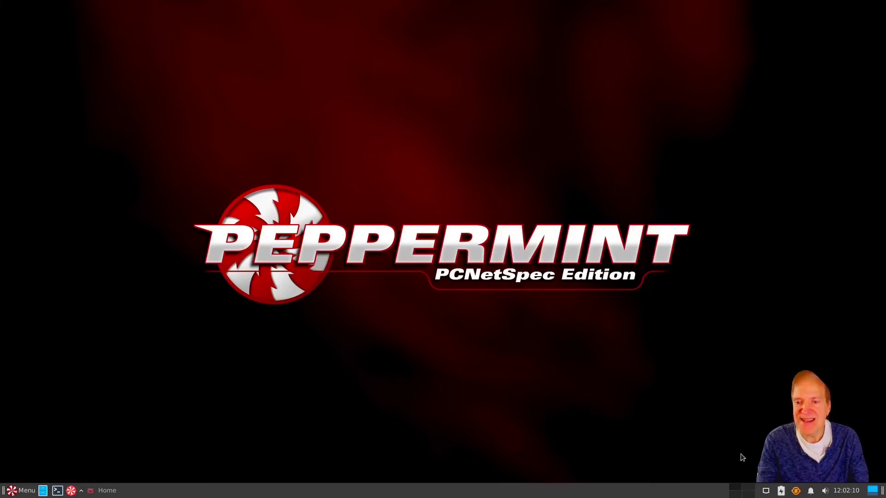
Reopen the desktop settings, try the grey smoky logo wallpaper, and apply the red space wallpaper with the peppermint planet.
right_click(745, 394)
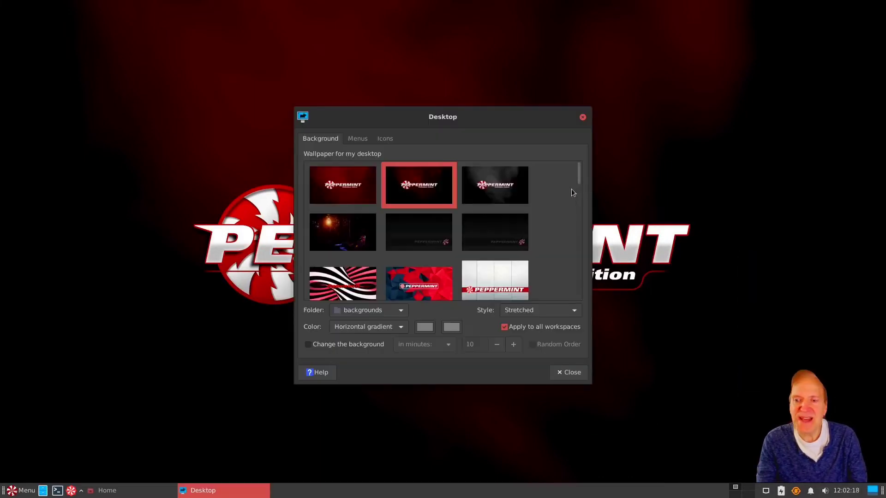
key("Right")
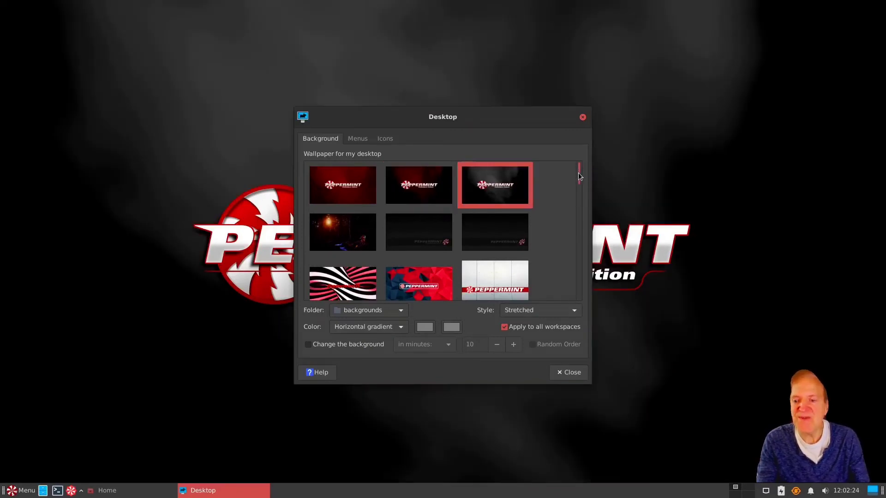
scroll(580, 184, "down", 5)
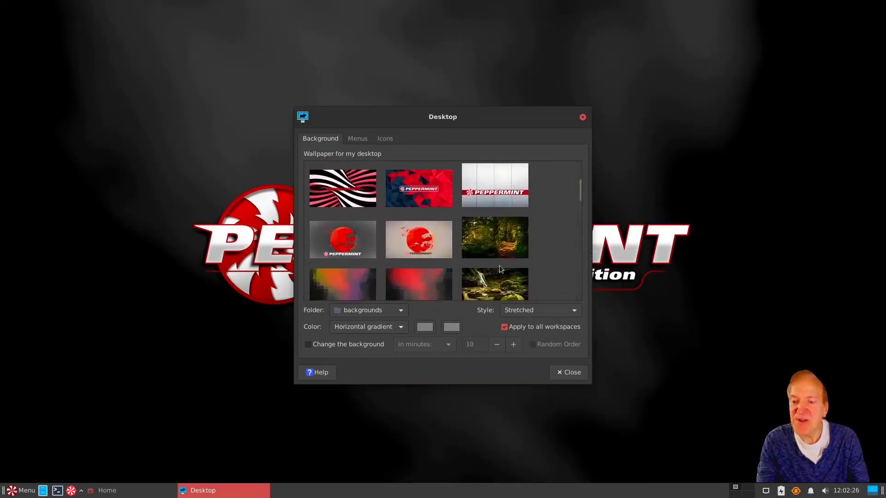
scroll(496, 265, "down", 2)
scroll(497, 265, "down", 5)
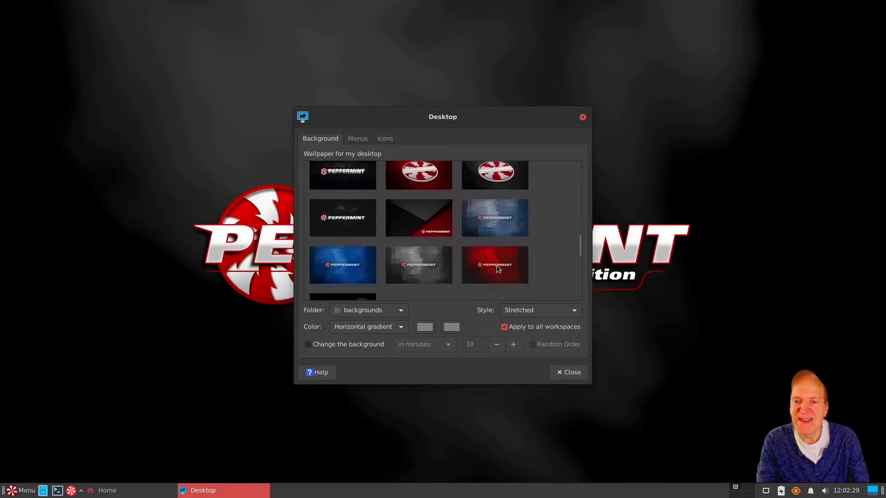
scroll(511, 267, "down", 4)
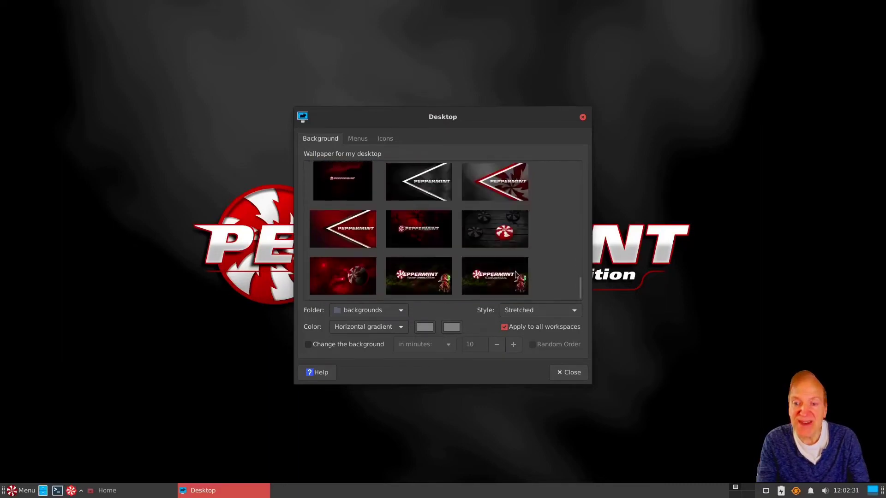
left_click(343, 276)
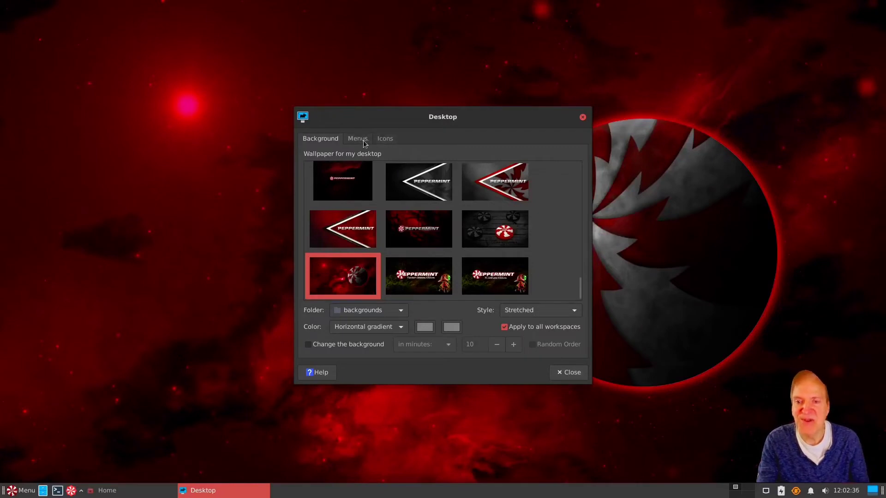
Enable the Home and Trash default icons on the desktop.
left_click(391, 140)
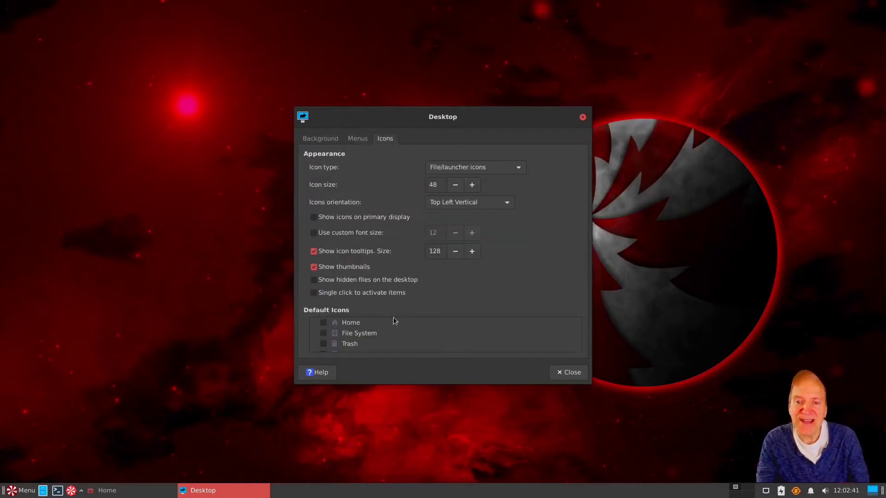
left_click(324, 323)
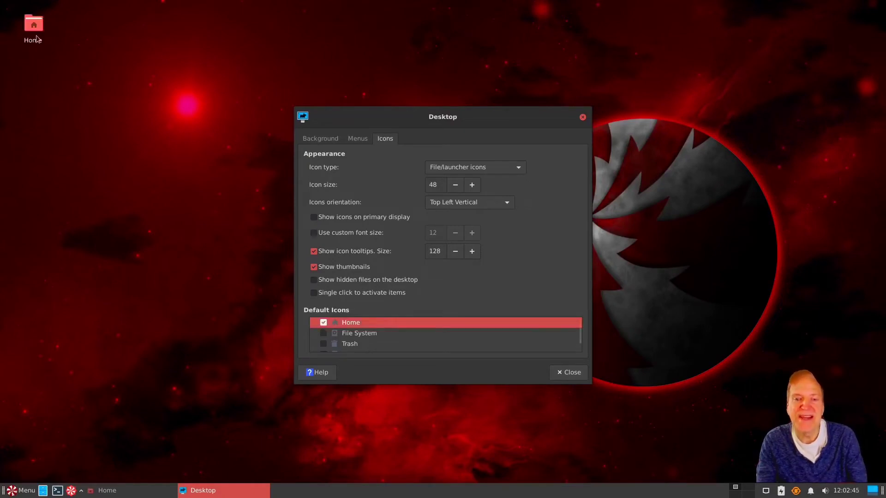
left_click(328, 344)
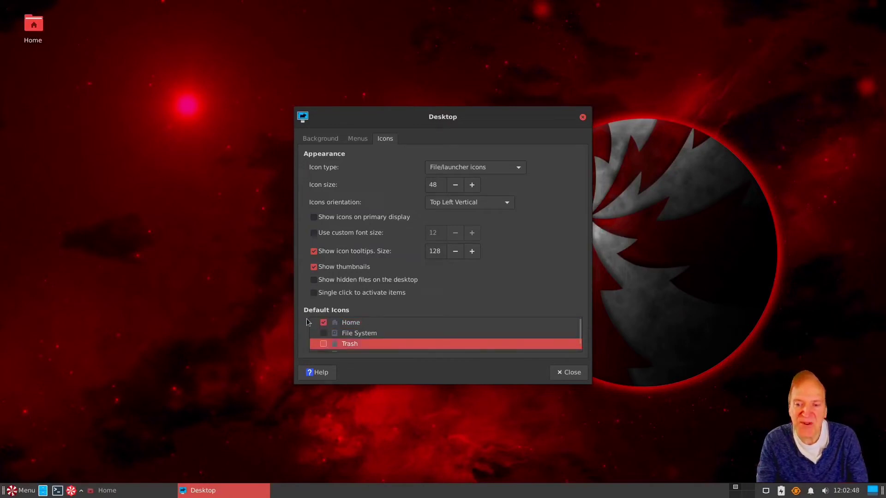
left_click(323, 343)
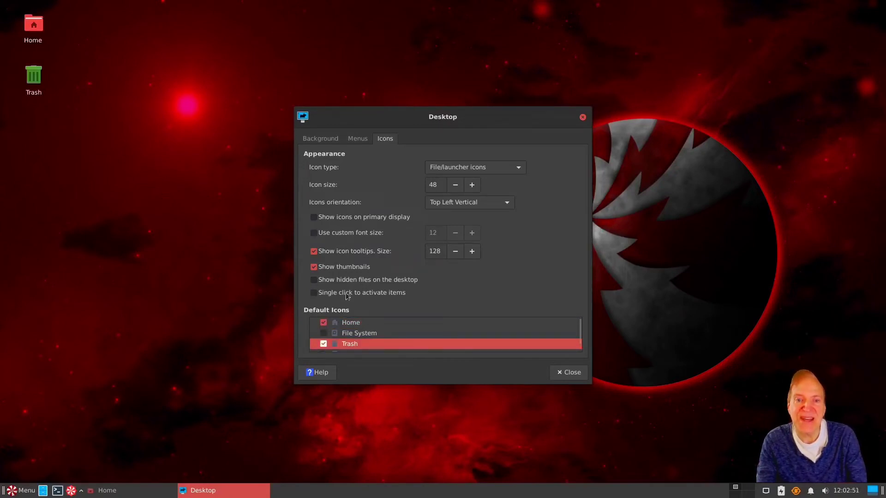
Try enabling the Removable Devices default icons and turn them off again.
scroll(448, 320, "down", 1)
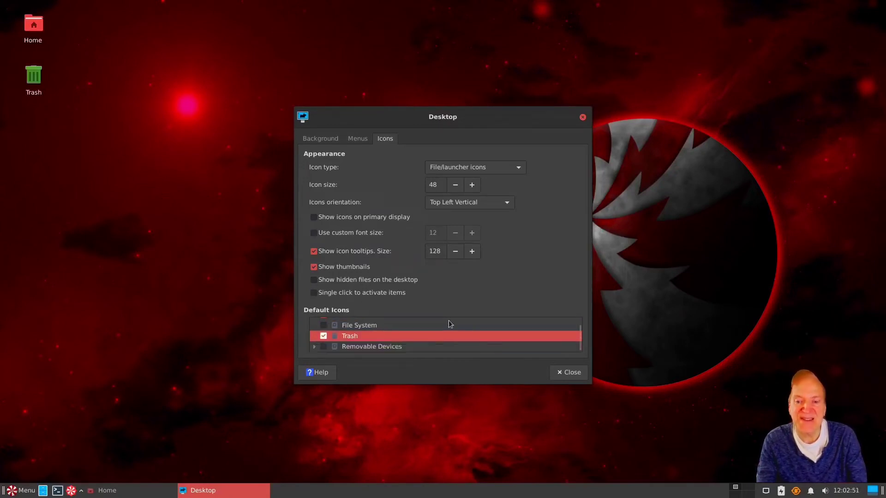
left_click(324, 347)
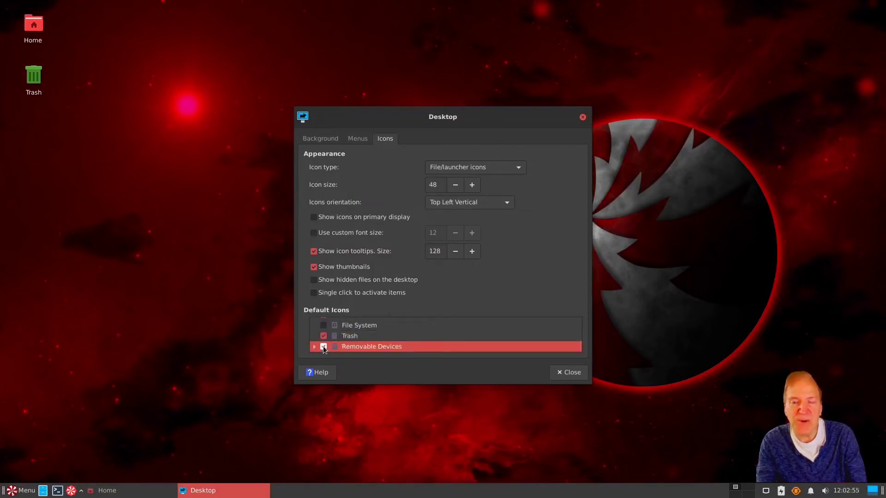
left_click(324, 346)
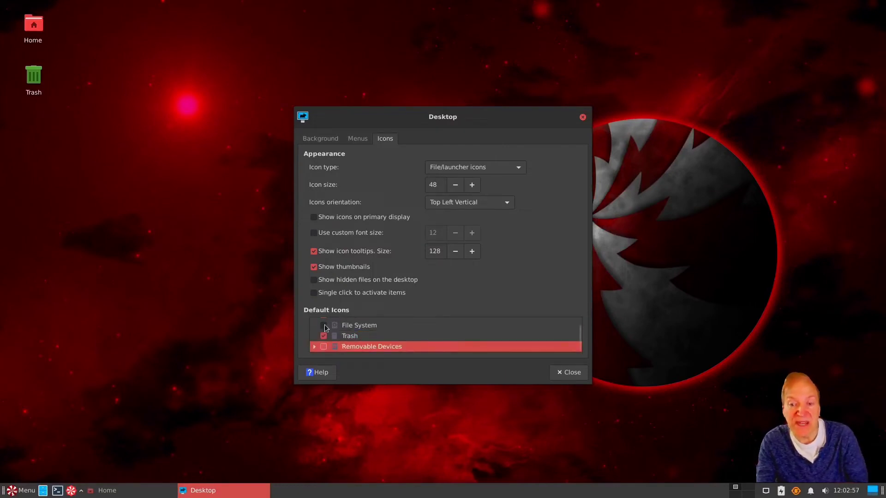
Try the File System desktop icon by opening it in the file manager, close that window, and disable the icon again.
left_click(323, 325)
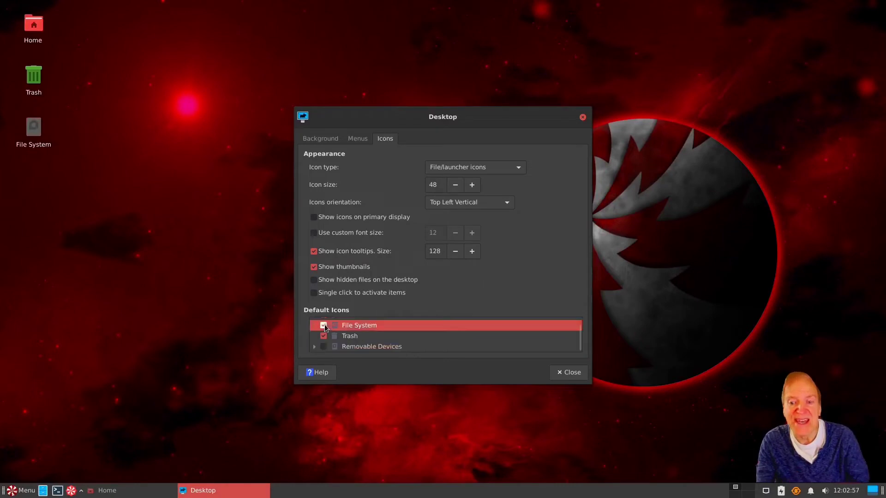
left_click(31, 131)
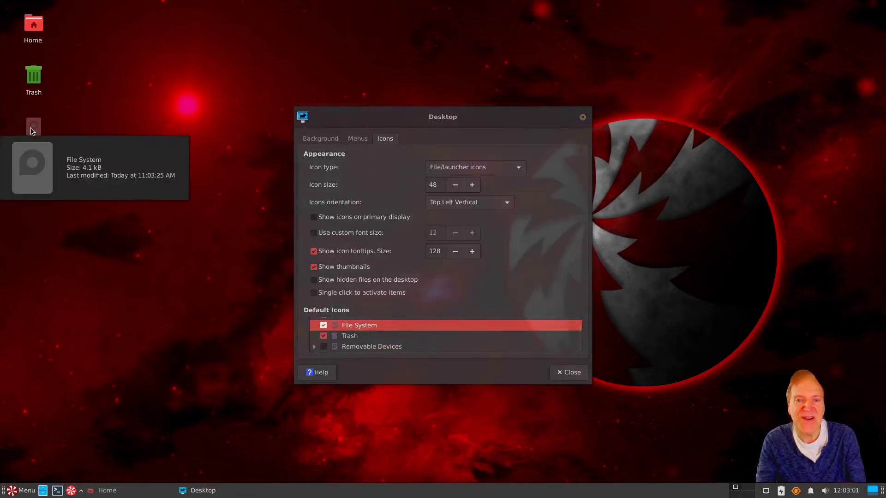
double_click(31, 131)
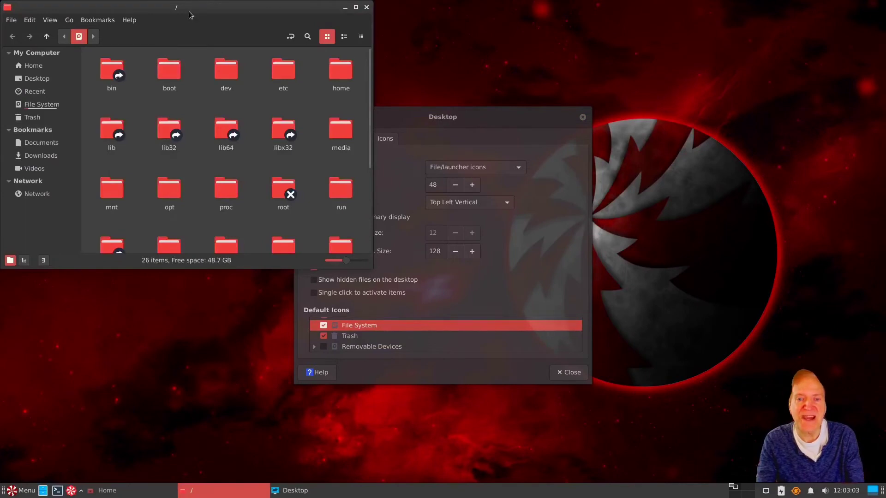
left_click_drag(191, 8, 310, 71)
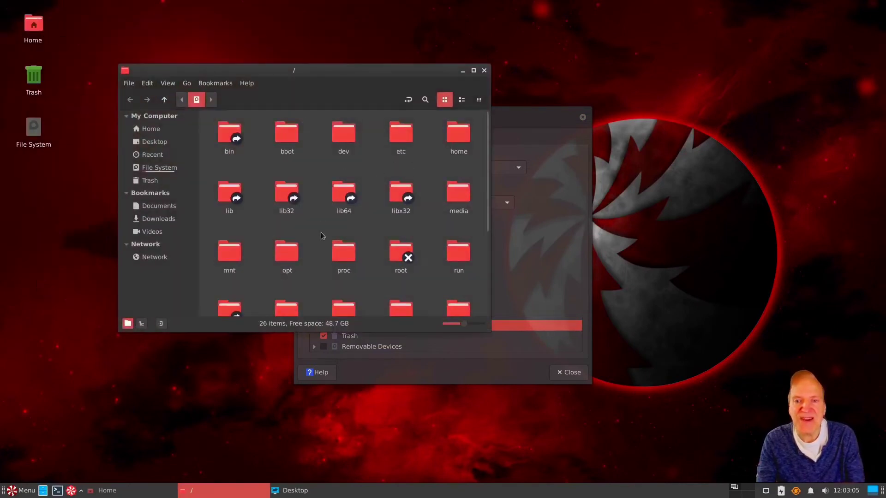
left_click(484, 70)
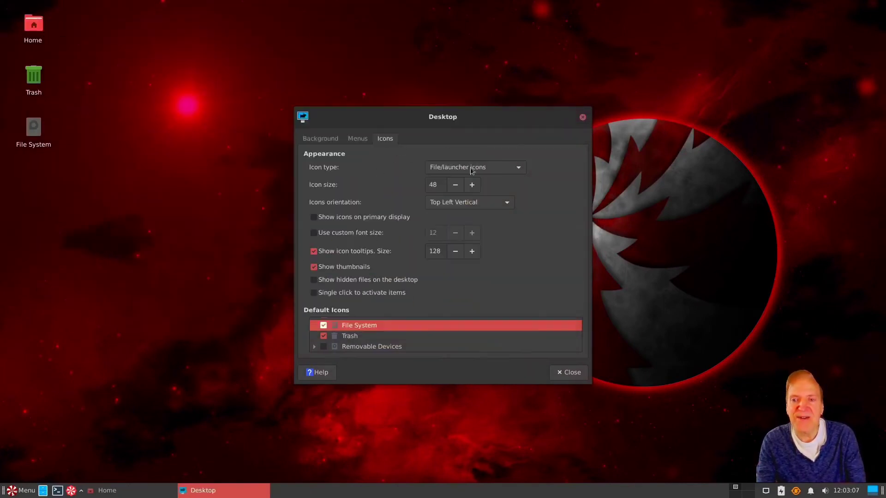
left_click(323, 325)
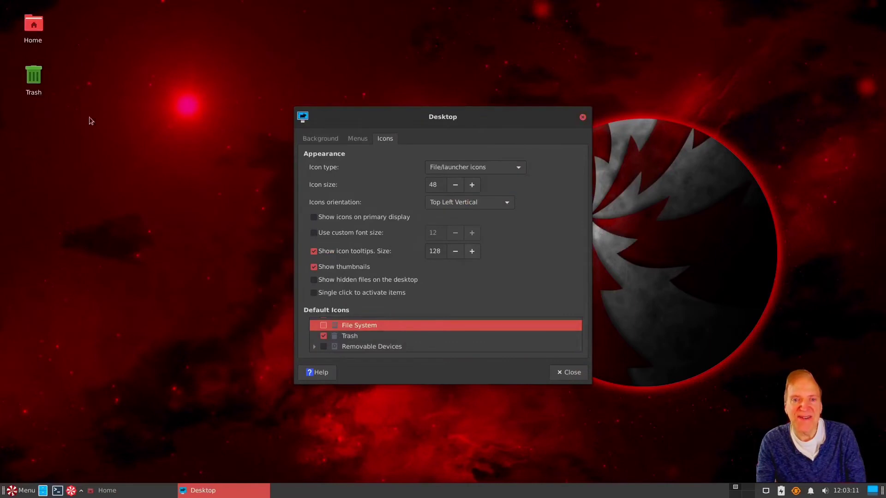
Try a desktop icon size of 58, and set the icon size to 38.
left_click(472, 185)
left_click(472, 185)
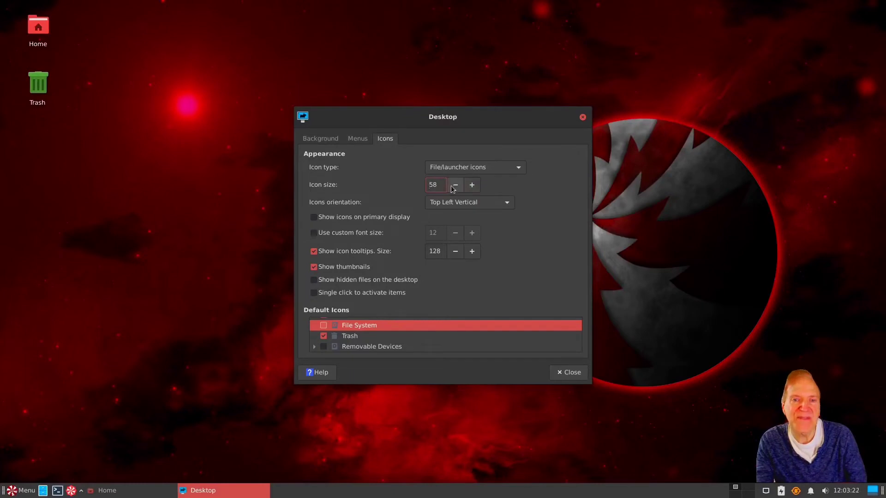
left_click_drag(443, 185, 408, 187)
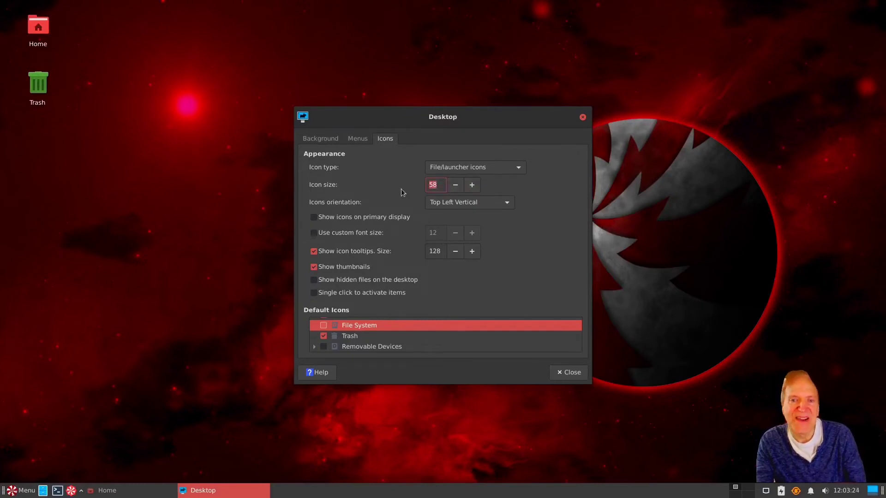
type("38")
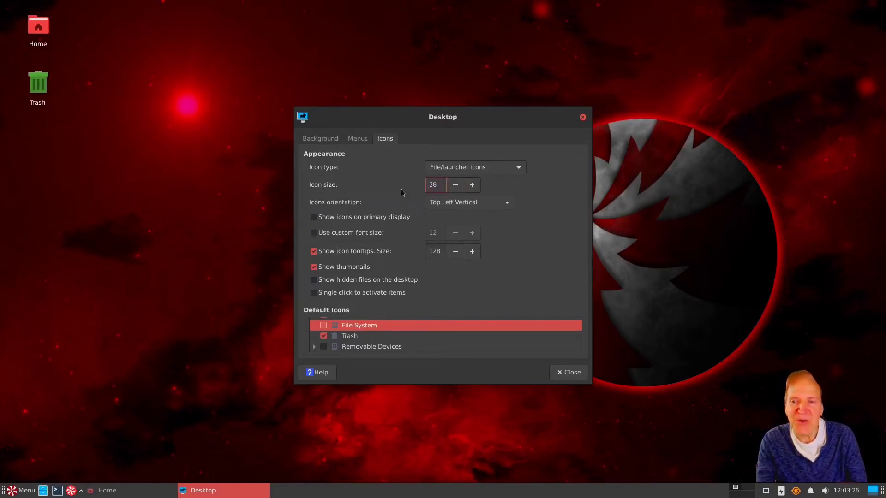
key("Return")
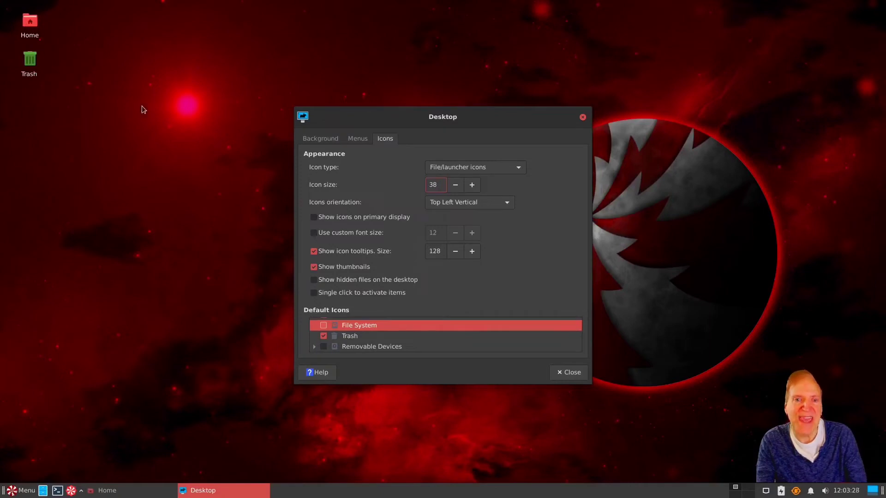
Try a desktop icon size of 45, adjust the size to 47, and close the desktop settings.
double_click(434, 184)
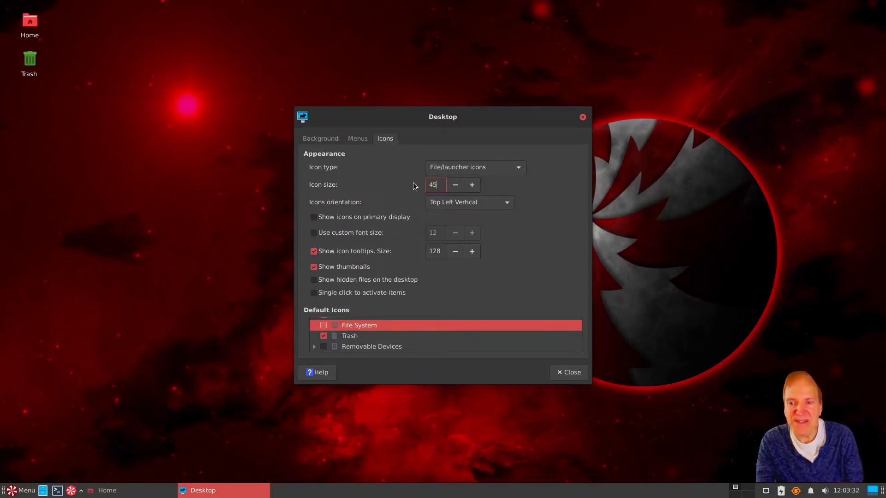
key("Return")
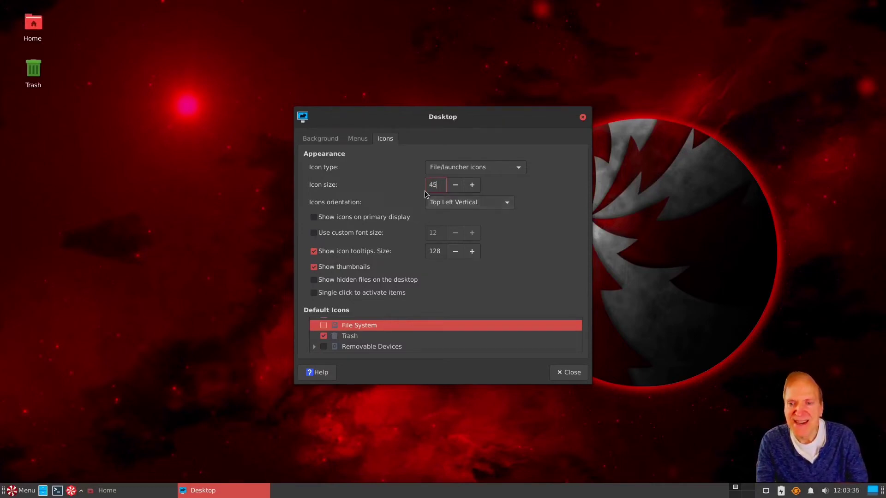
left_click(471, 185)
left_click(471, 185)
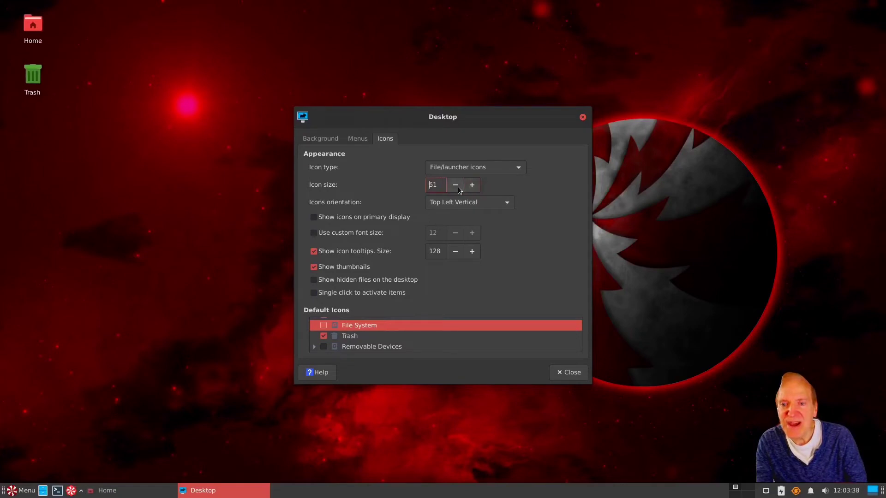
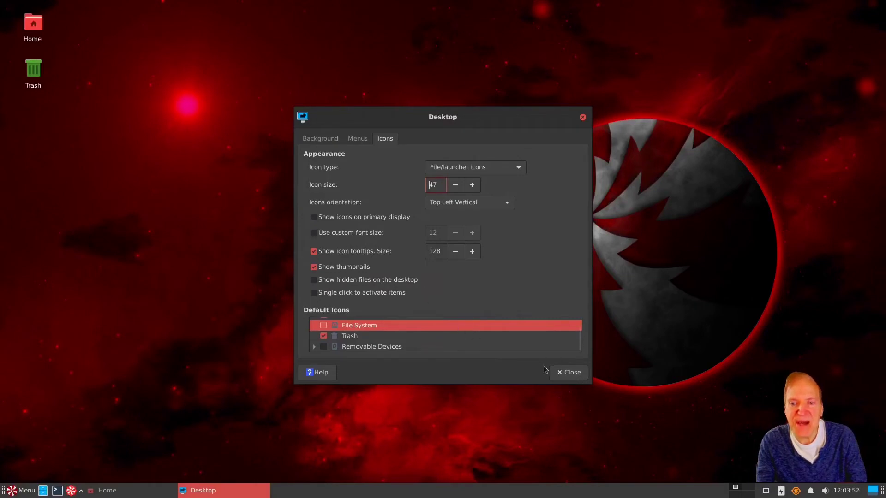
left_click(564, 375)
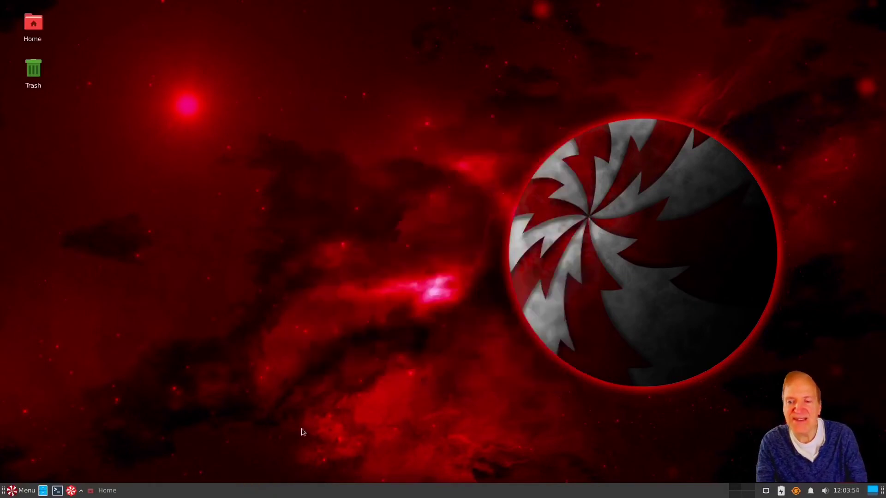
Open a new file manager window on the home folder and move it clear of the Home and Trash desktop icons.
left_click(42, 492)
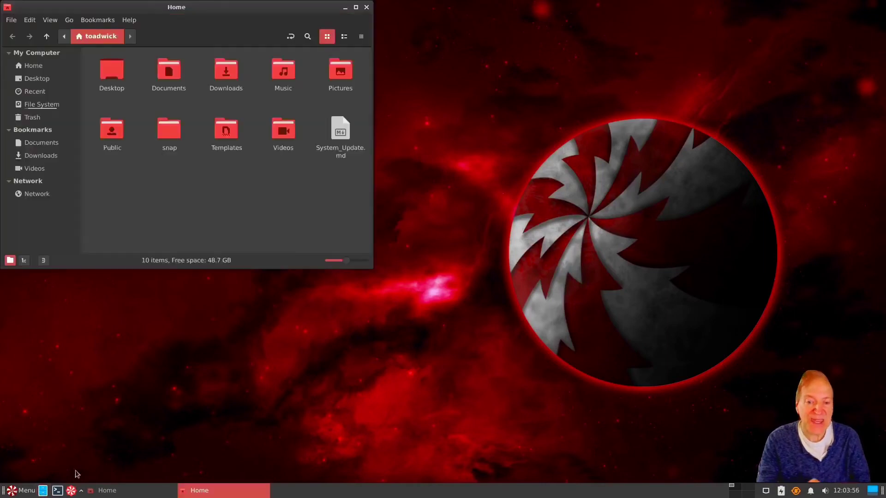
left_click_drag(185, 6, 211, 156)
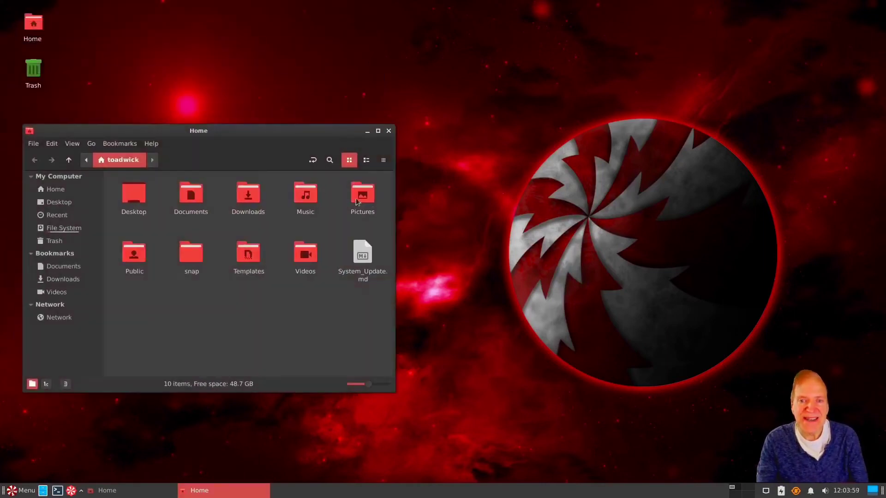